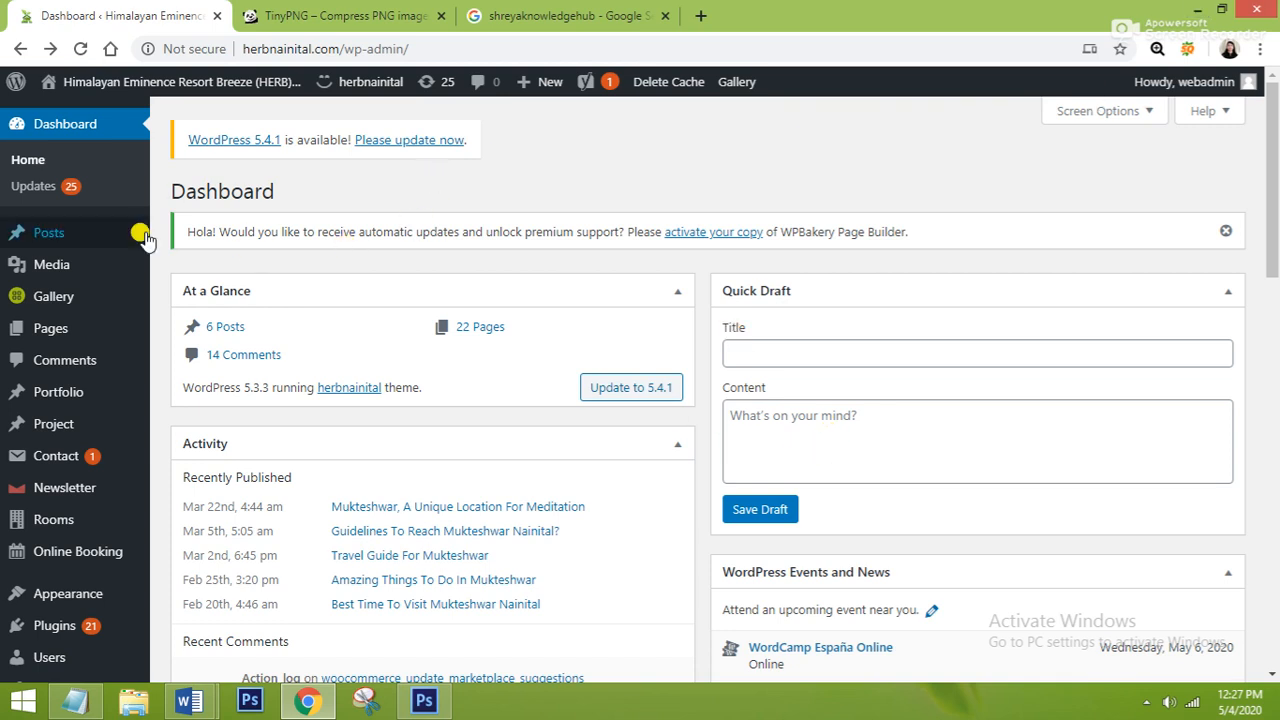
# Step: Start a new post titled "Wildlife You Can Traverse in Mukteshwar, Nainital", copying the title from Word's Document2 and adding the comma
pyautogui.moveTo(62, 234)
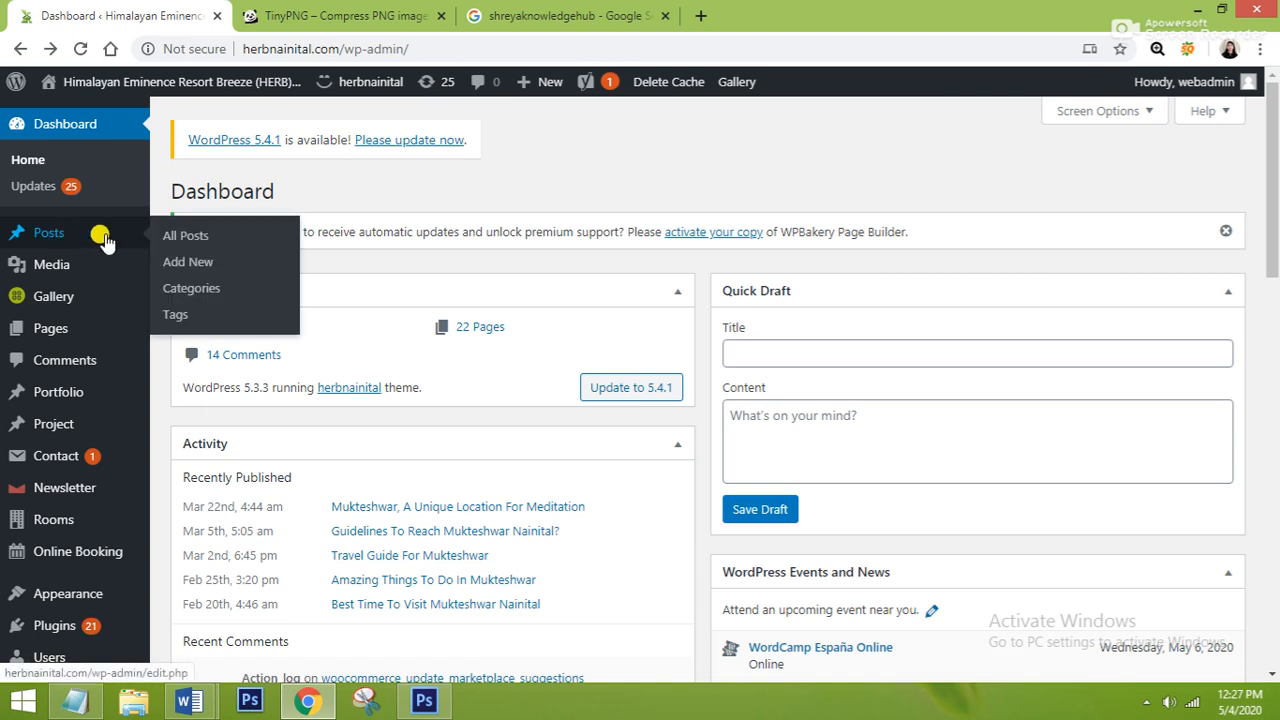
pyautogui.click(190, 266)
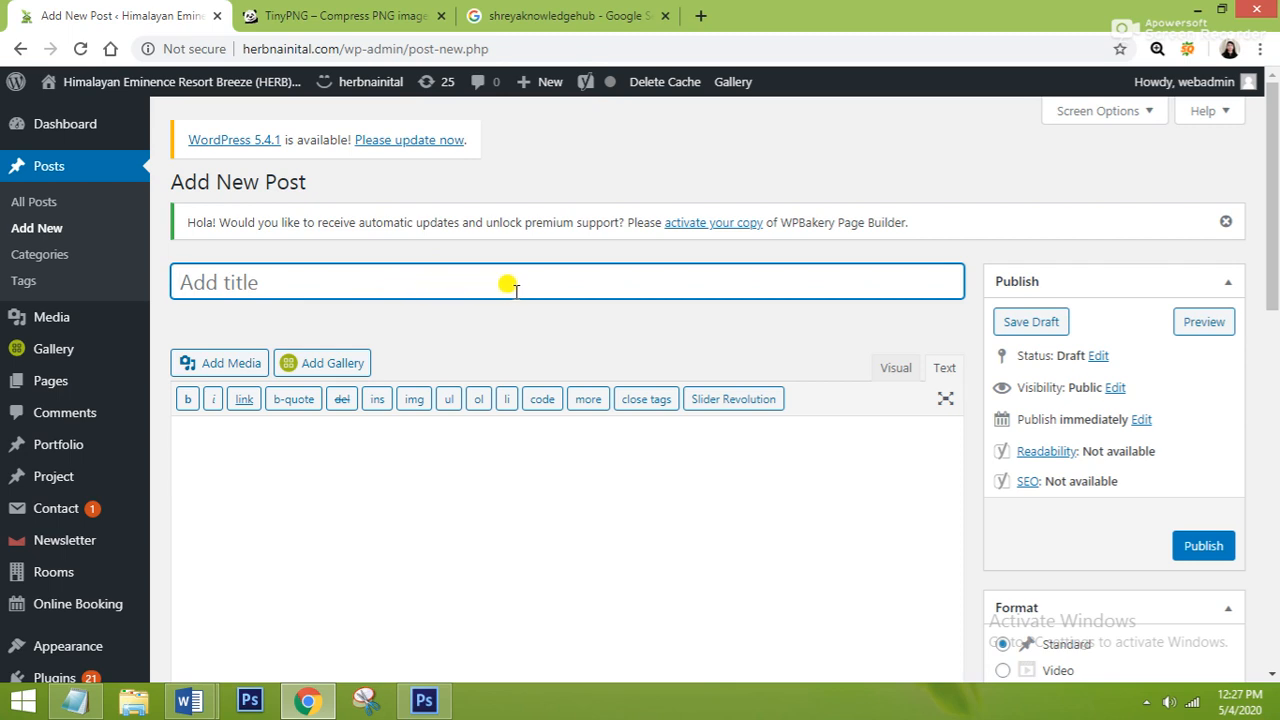
pyautogui.moveTo(190, 700)
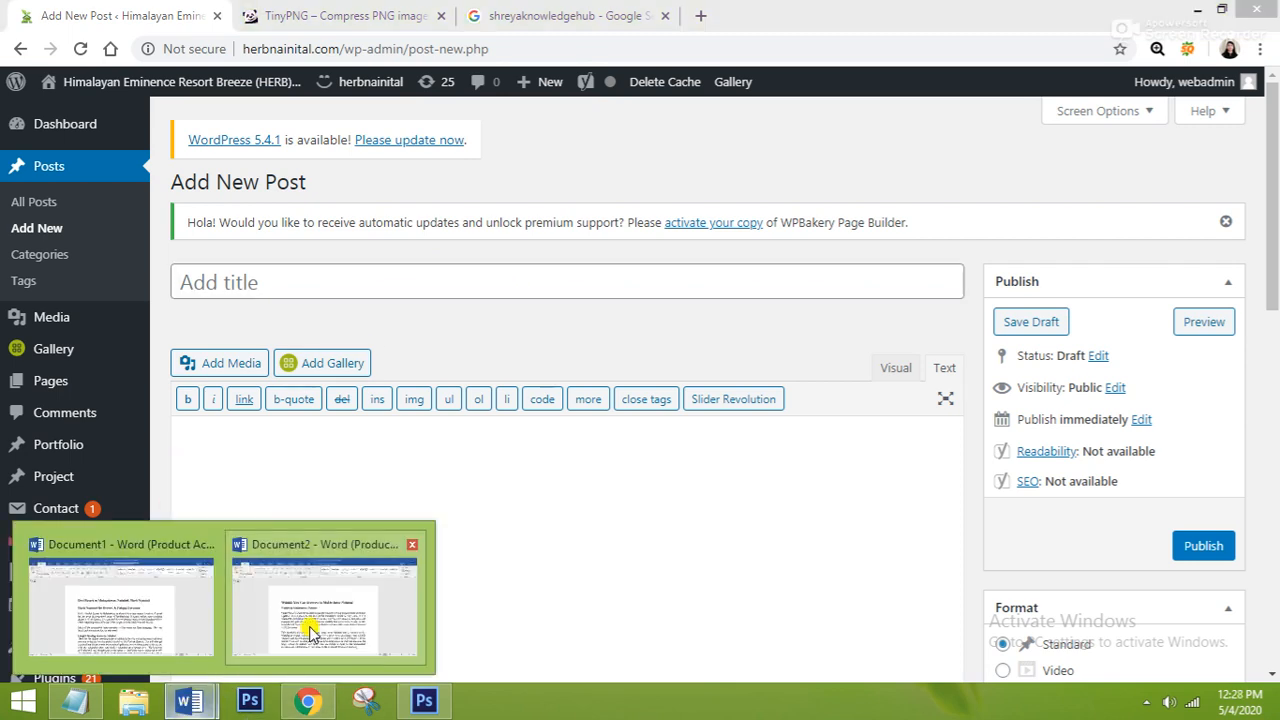
pyautogui.click(281, 563)
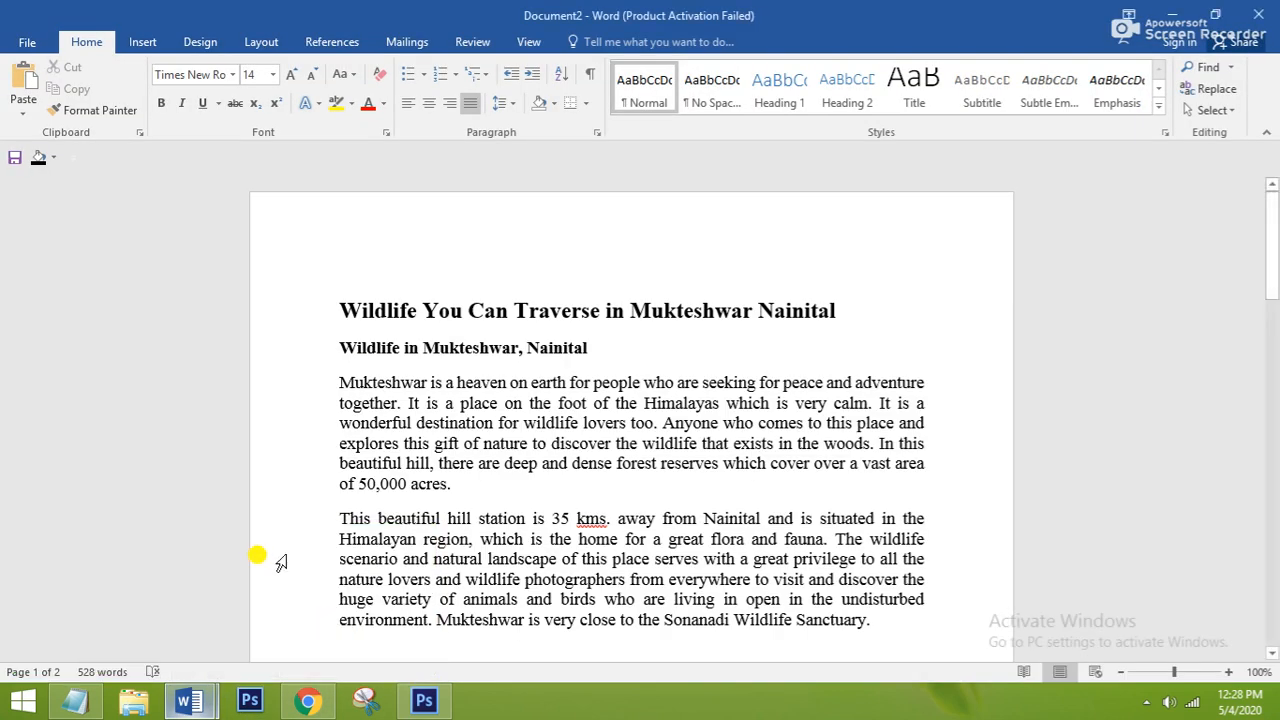
pyautogui.click(840, 311)
pyautogui.moveTo(840, 311); pyautogui.dragTo(334, 310)
pyautogui.hotkey('ctrl', 'c')
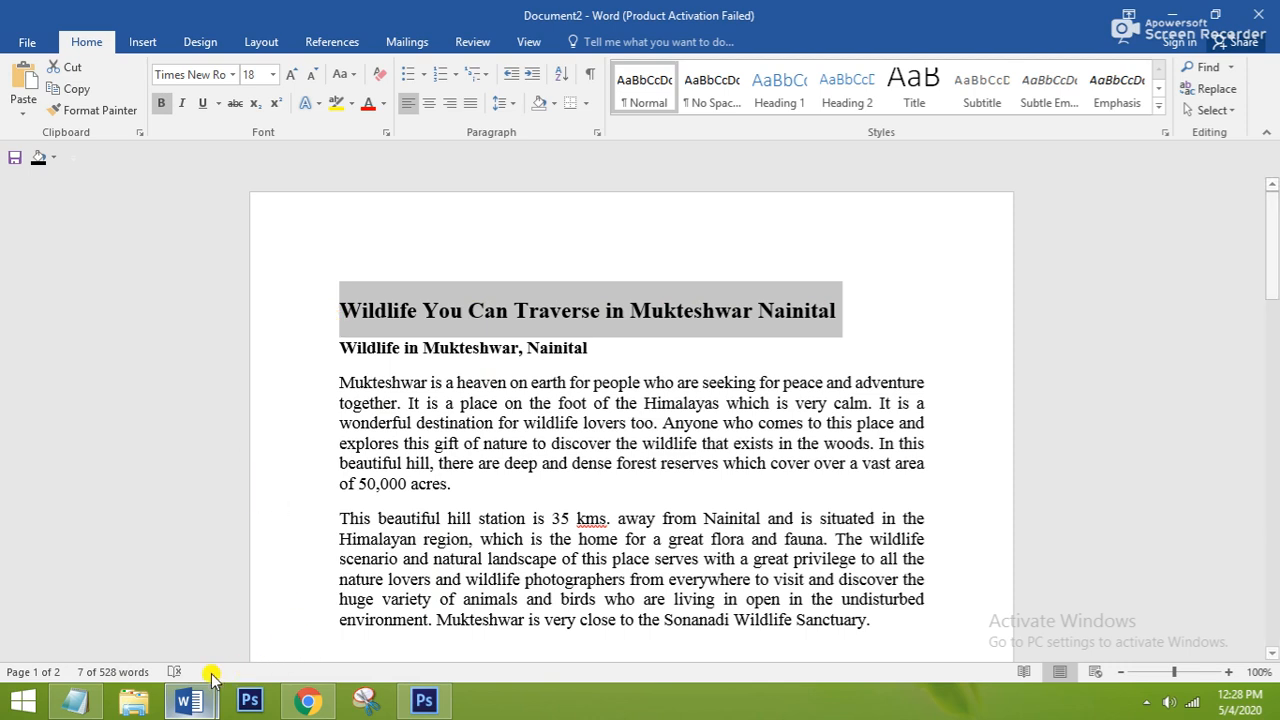
pyautogui.click(307, 701)
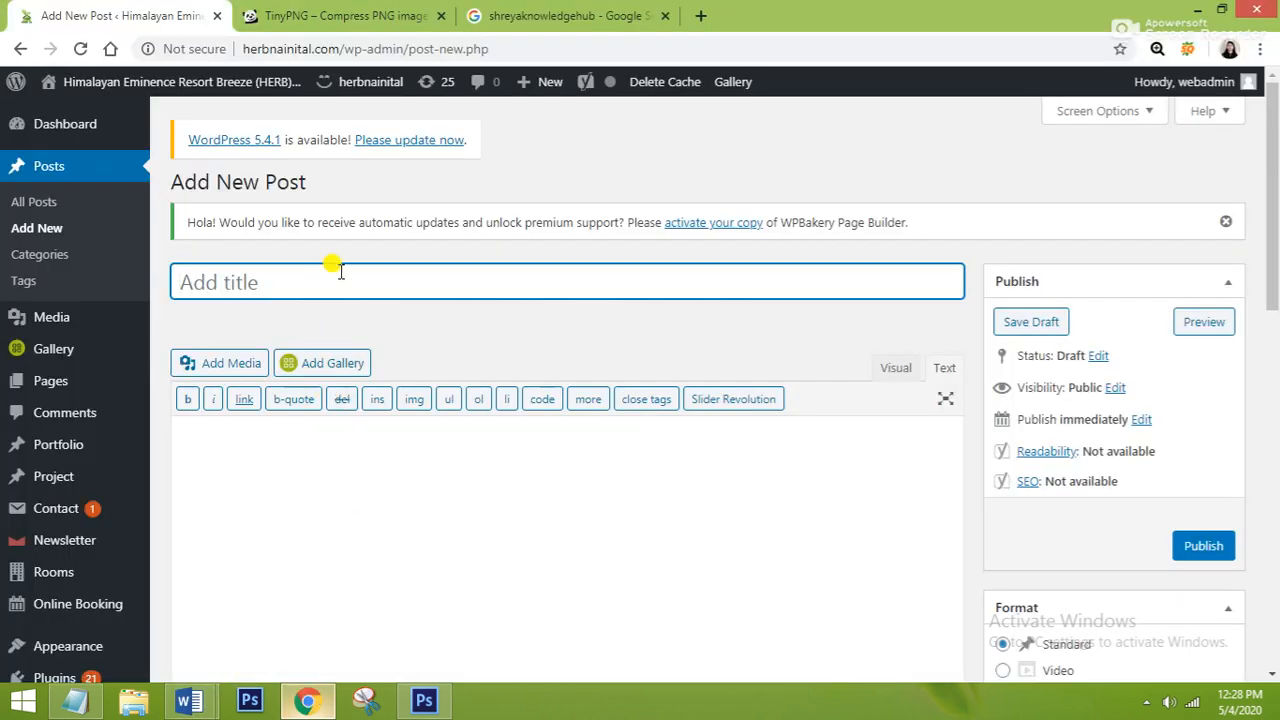
pyautogui.hotkey('ctrl', 'v')
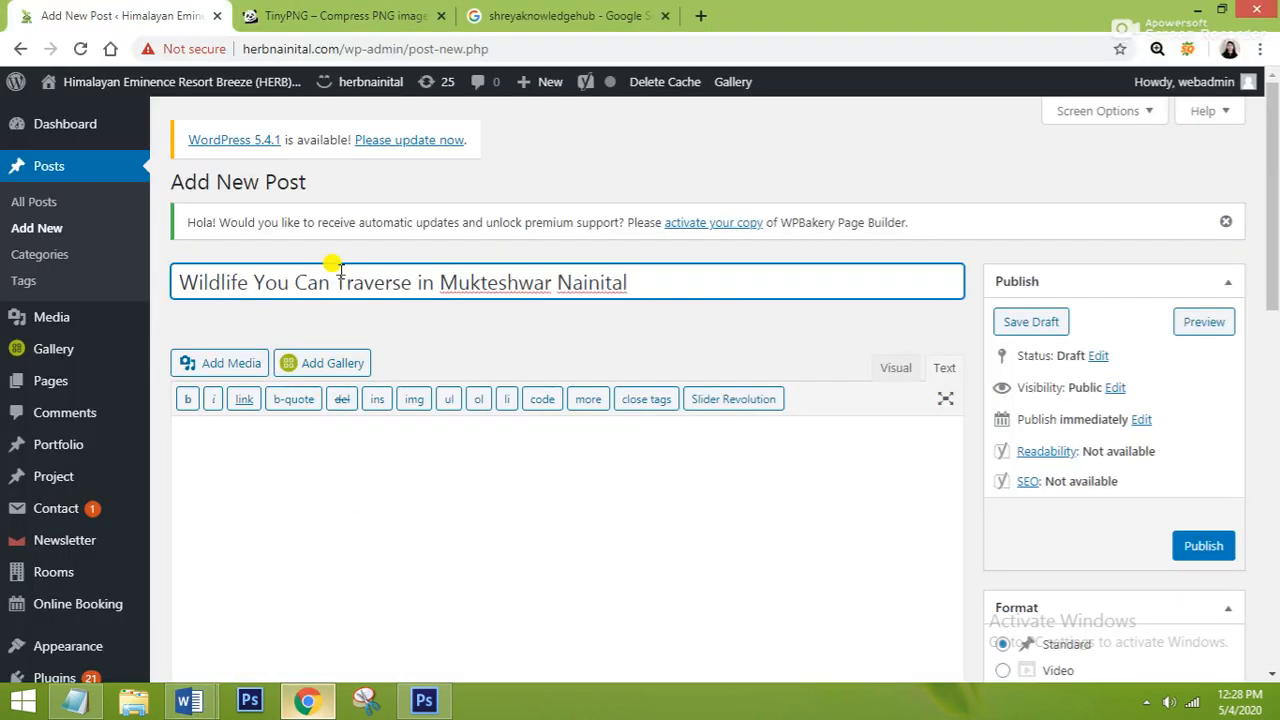
pyautogui.click(556, 284)
pyautogui.write(',')
# Step: Copy all the article text below the title in Word's Document2 into the post's content and switch the editor to Visual mode
pyautogui.click(251, 497)
pyautogui.scroll(-3, 651, 449)
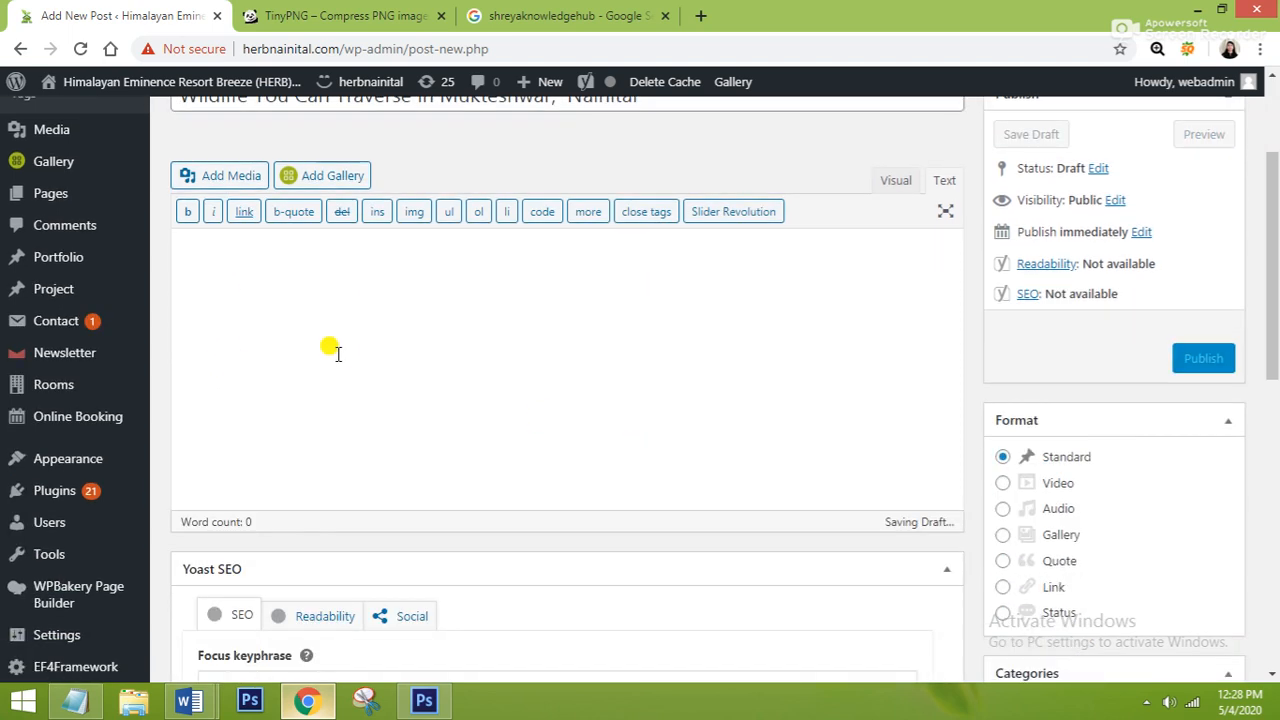
pyautogui.moveTo(197, 707)
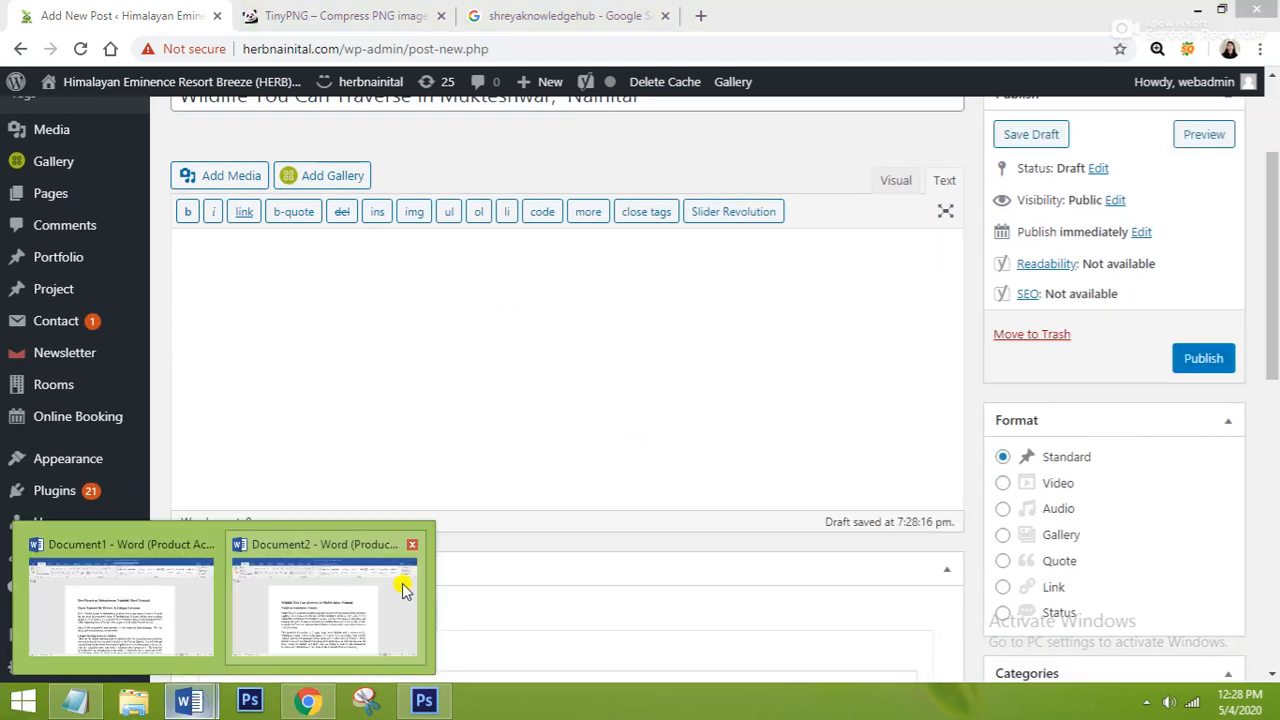
pyautogui.click(405, 590)
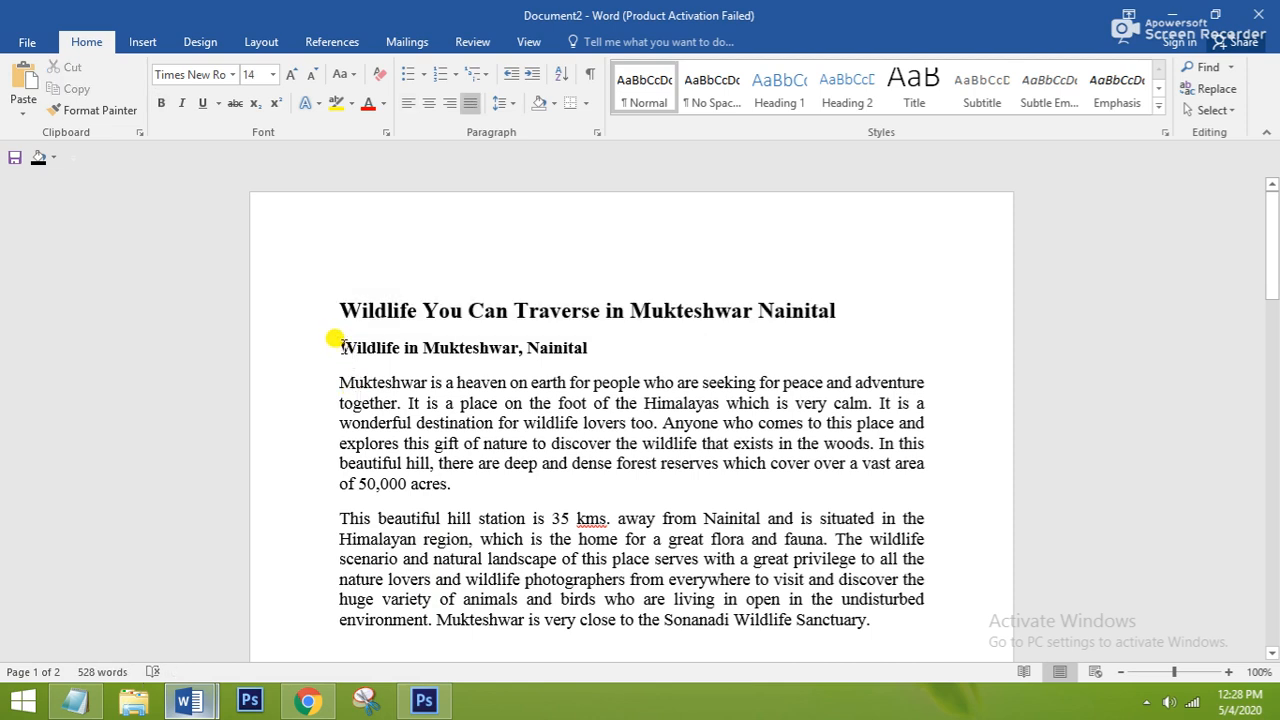
pyautogui.moveTo(340, 347); pyautogui.dragTo(748, 520)
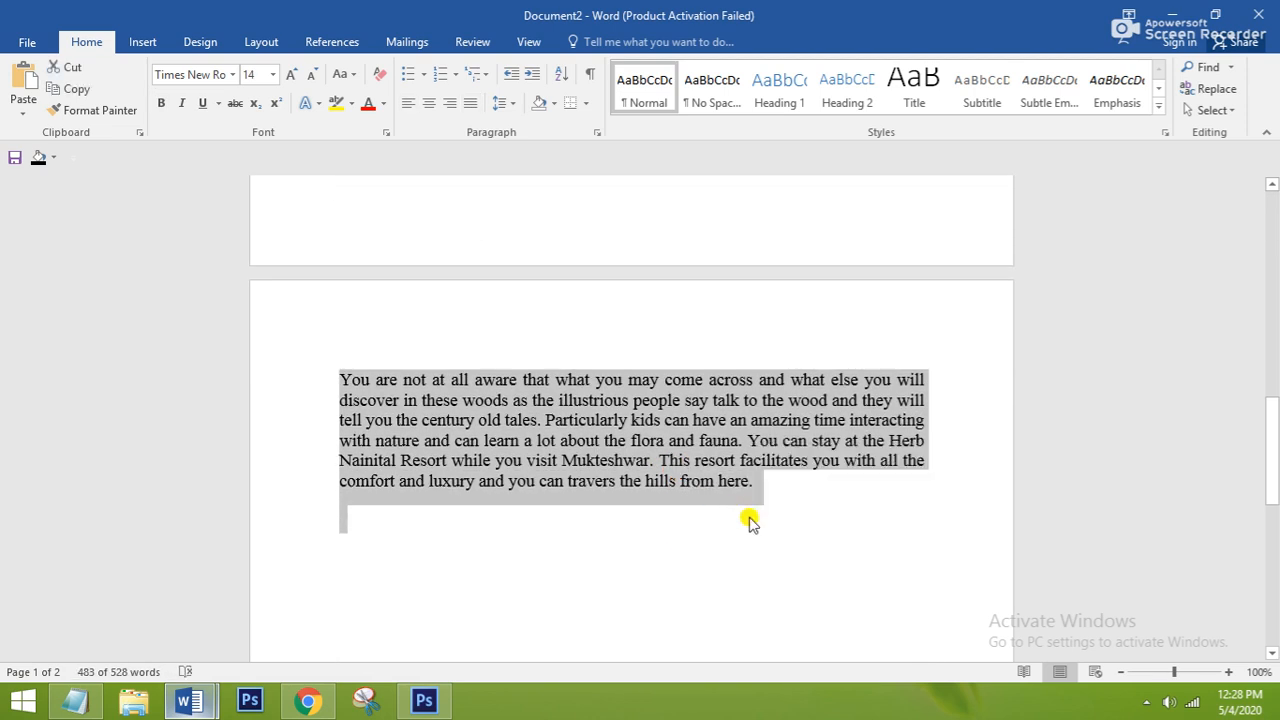
pyautogui.click(307, 700)
pyautogui.click(368, 325)
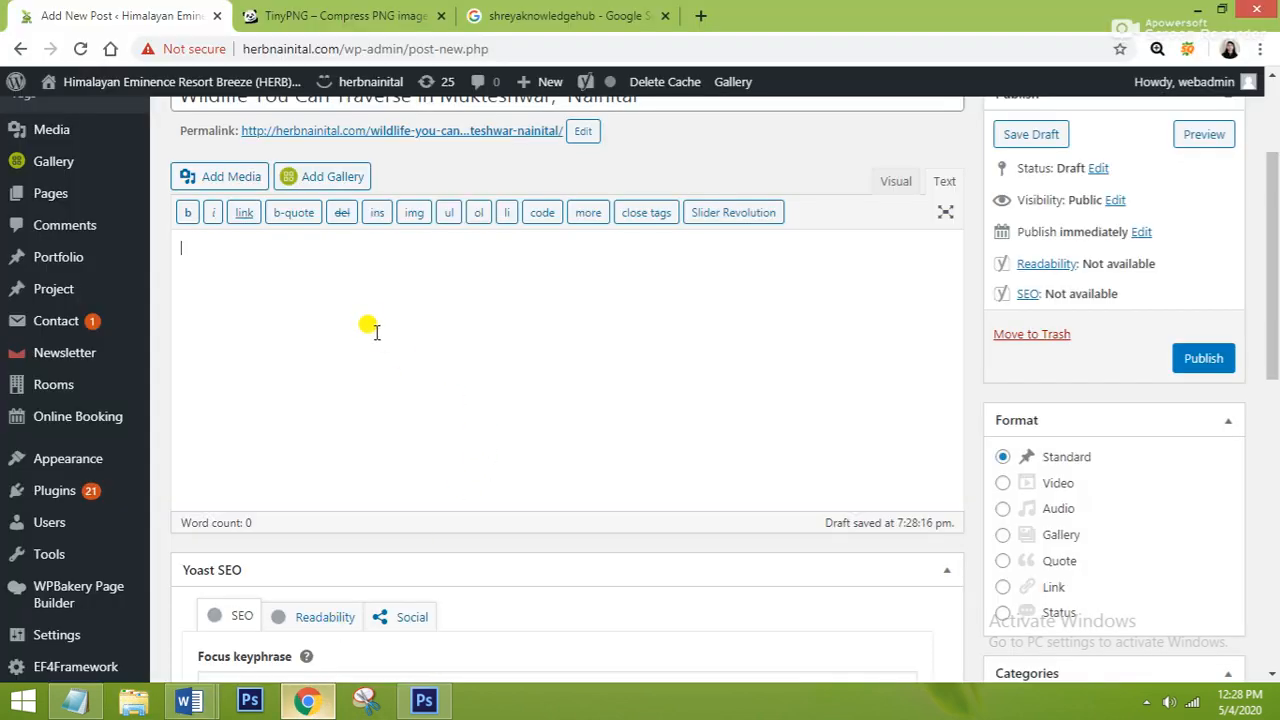
pyautogui.hotkey('ctrl', 'v')
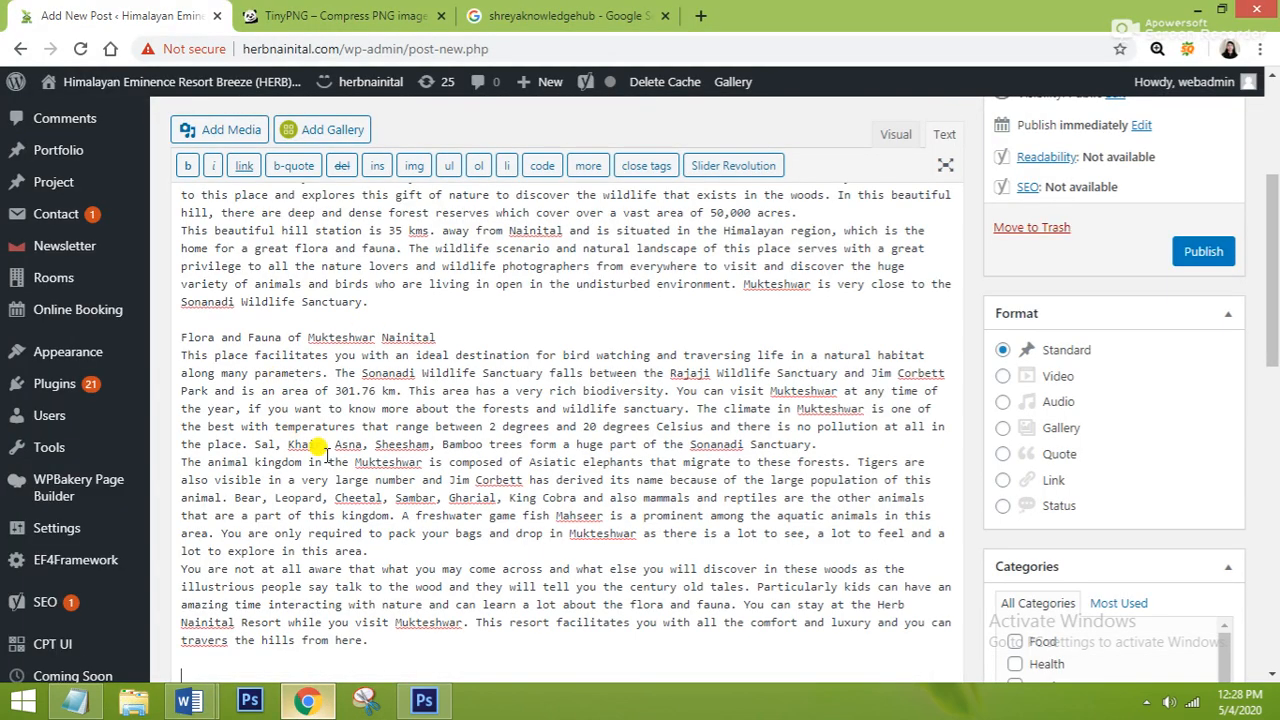
pyautogui.click(895, 135)
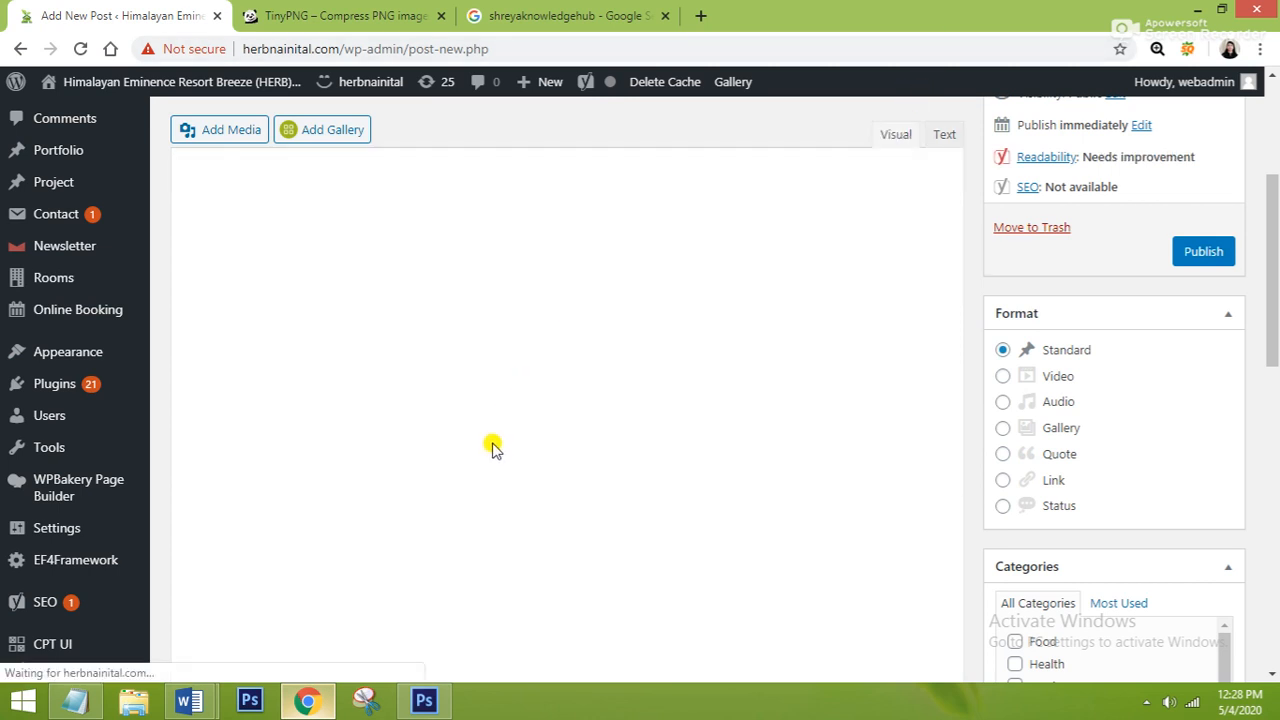
# Step: Review the pasted article in the visual editor from the title down to the last paragraph
pyautogui.scroll(2, 494, 443)
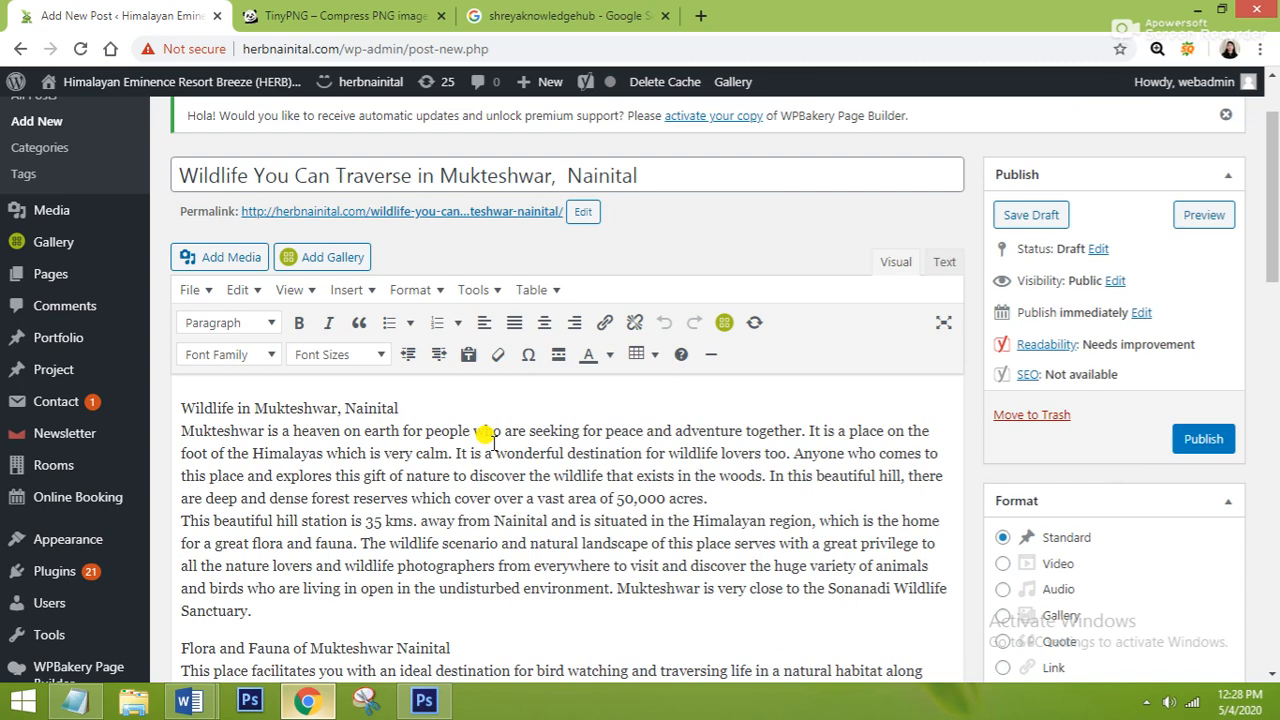
pyautogui.scroll(-1, 485, 435)
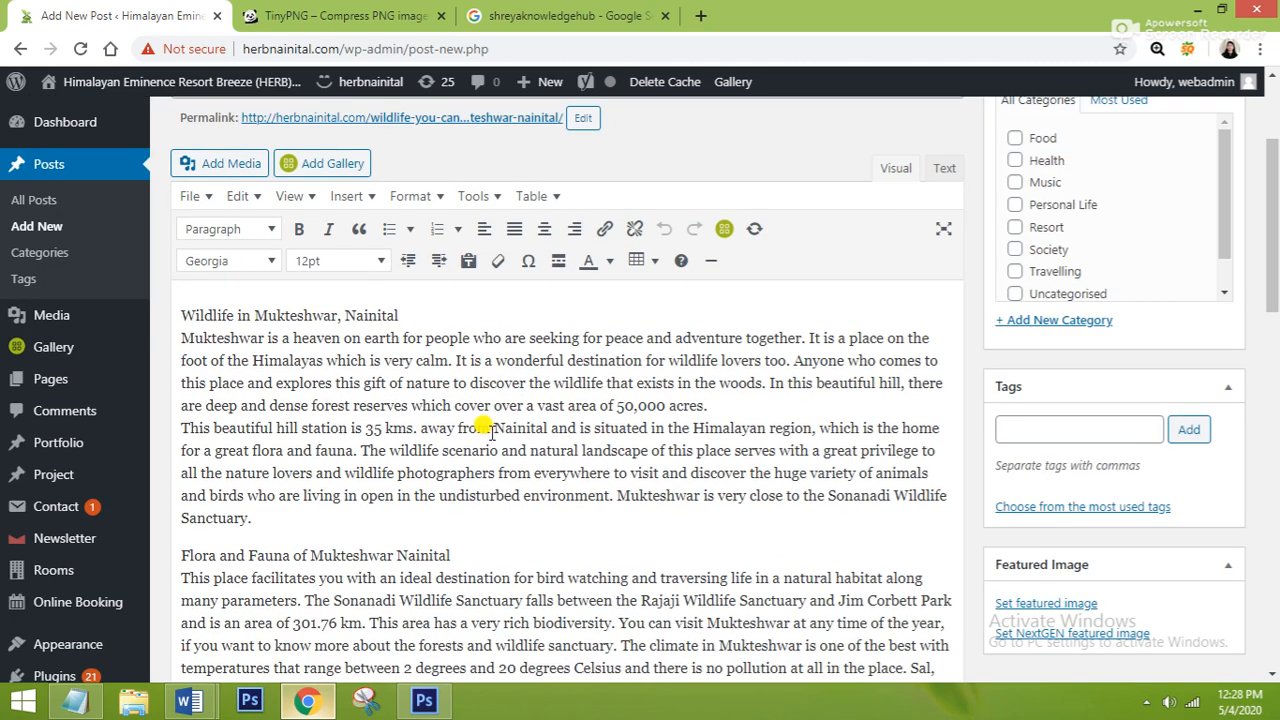
pyautogui.scroll(-5, 490, 432)
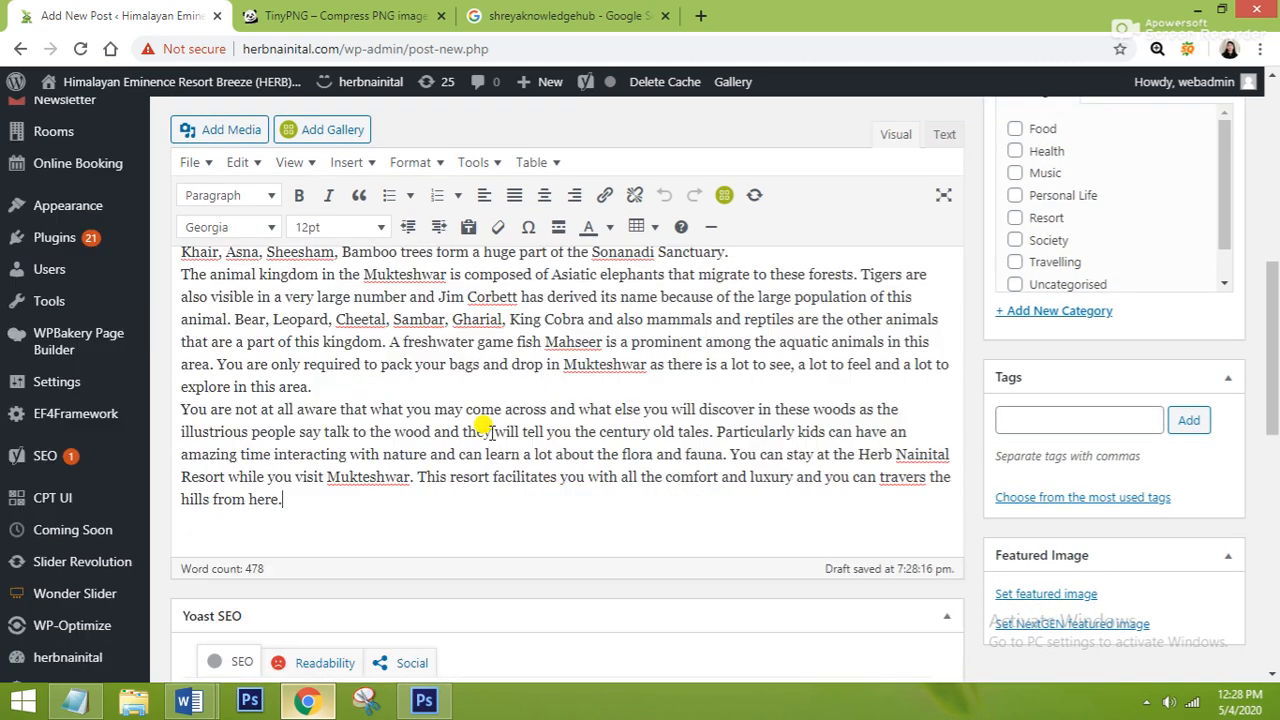
pyautogui.scroll(-3, 492, 430)
pyautogui.scroll(2, 488, 425)
pyautogui.scroll(3, 490, 425)
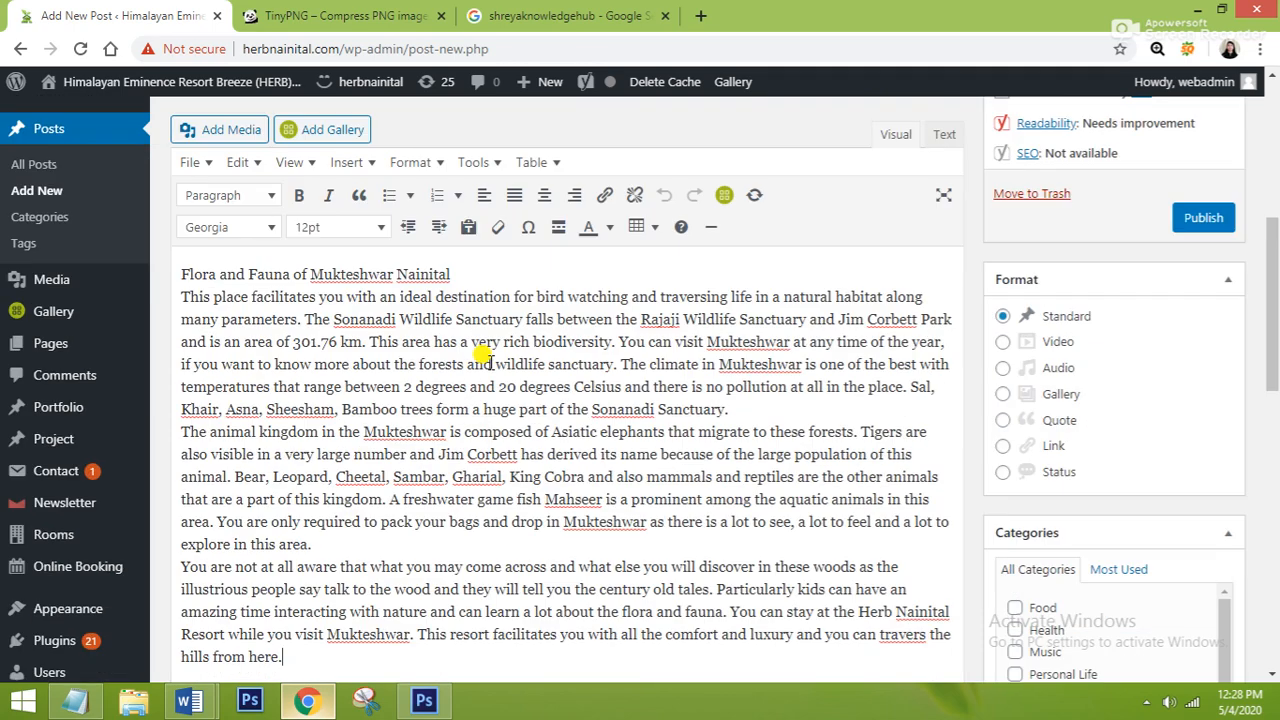
pyautogui.scroll(2, 483, 356)
pyautogui.scroll(4, 350, 350)
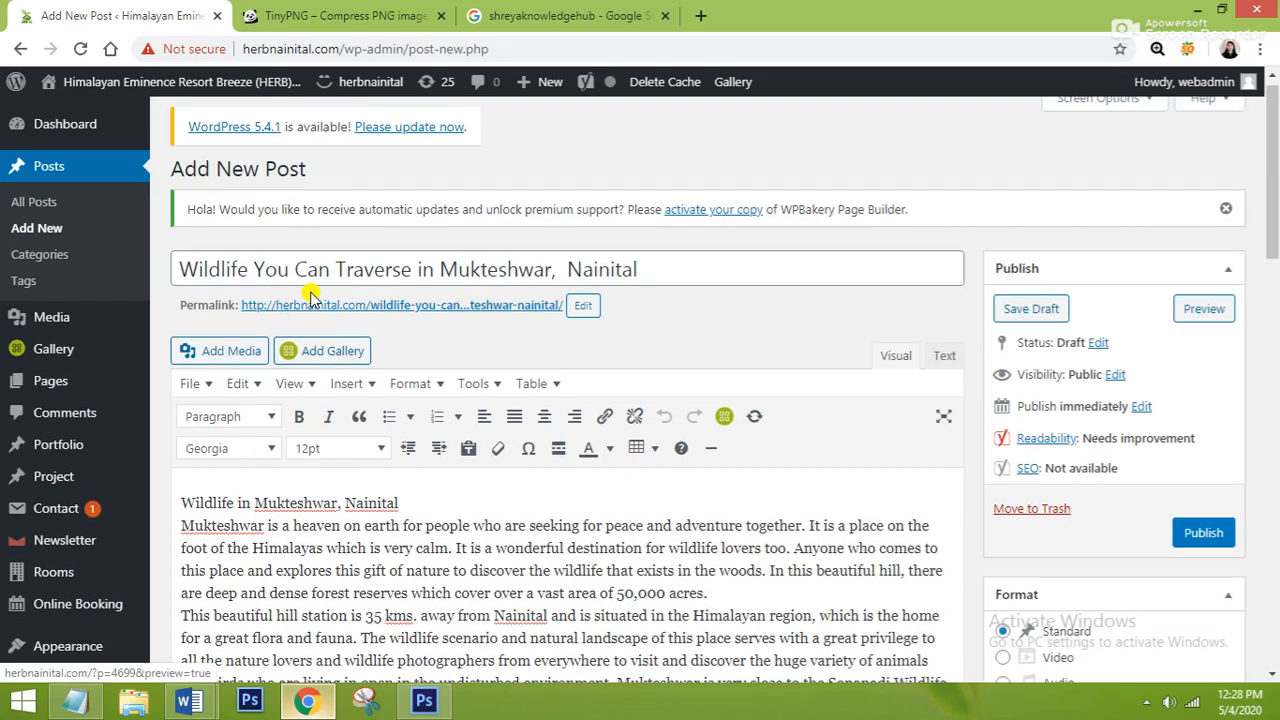
pyautogui.click(651, 270)
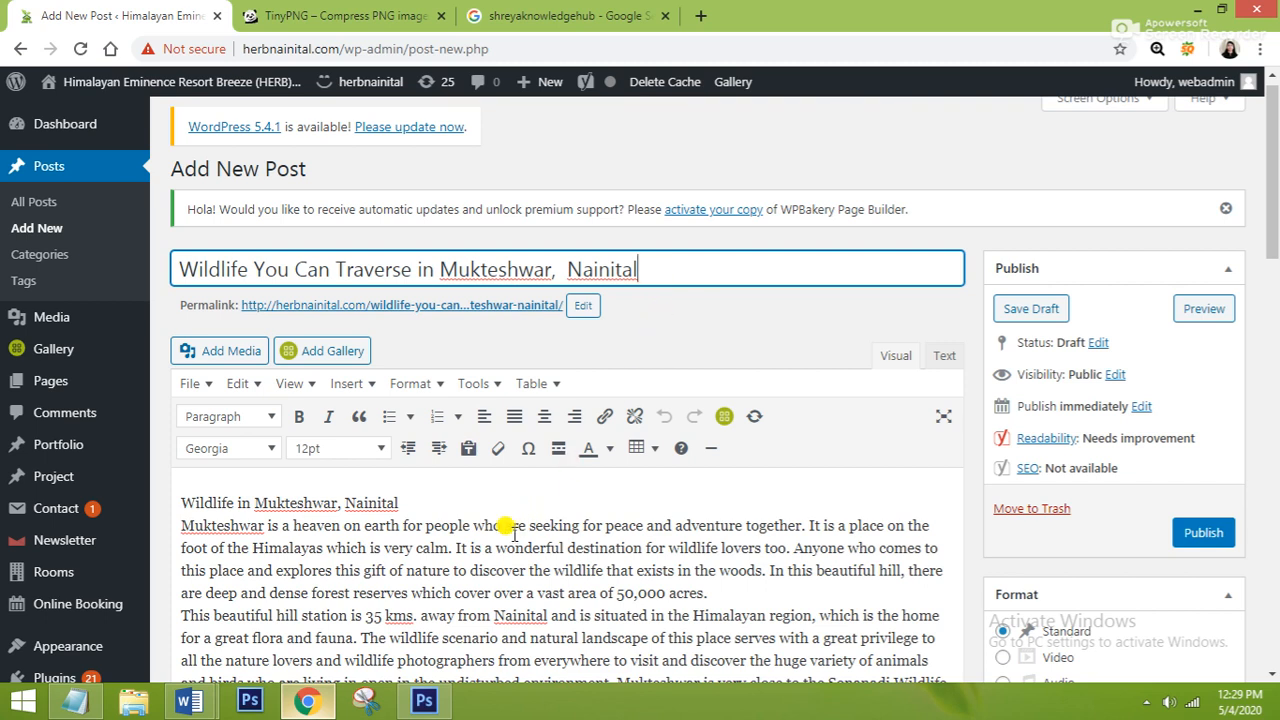
# Step: Insert a line break after the subheading "Wildlife in Mukteshwar, Nainital" to separate it from the paragraph below
pyautogui.click(417, 509)
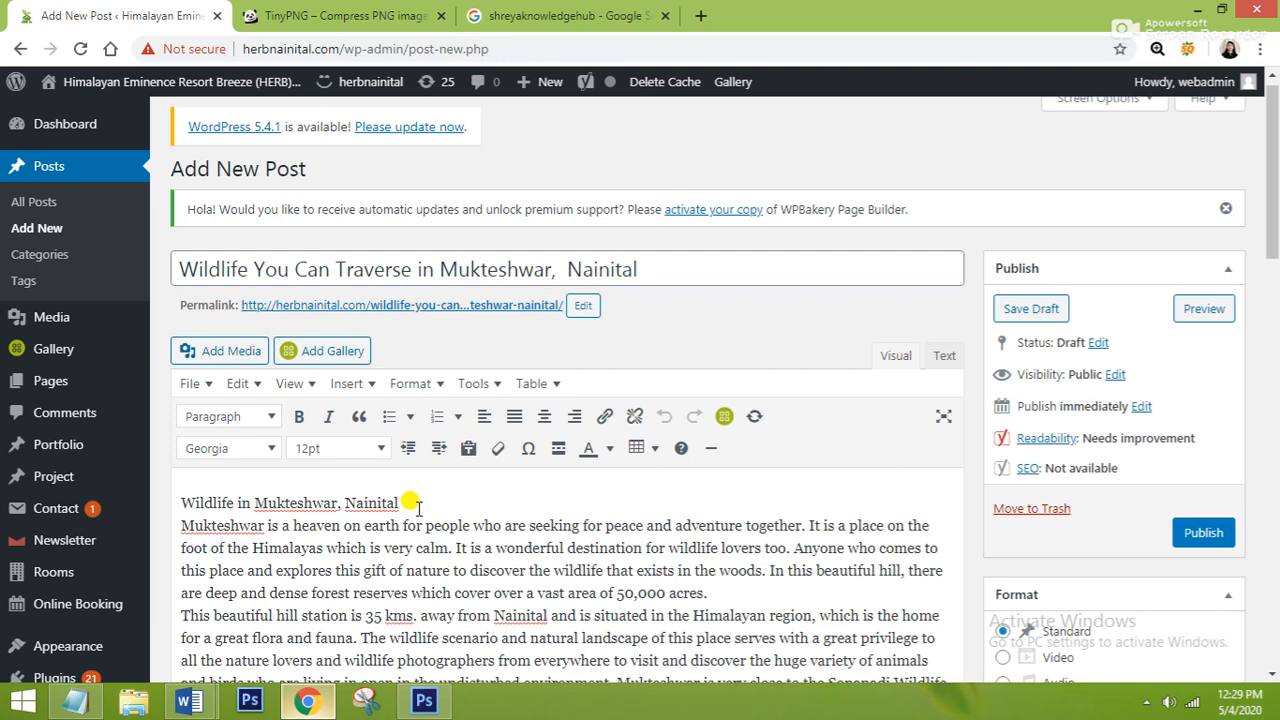
pyautogui.press('Return')
pyautogui.scroll(-1, 417, 509)
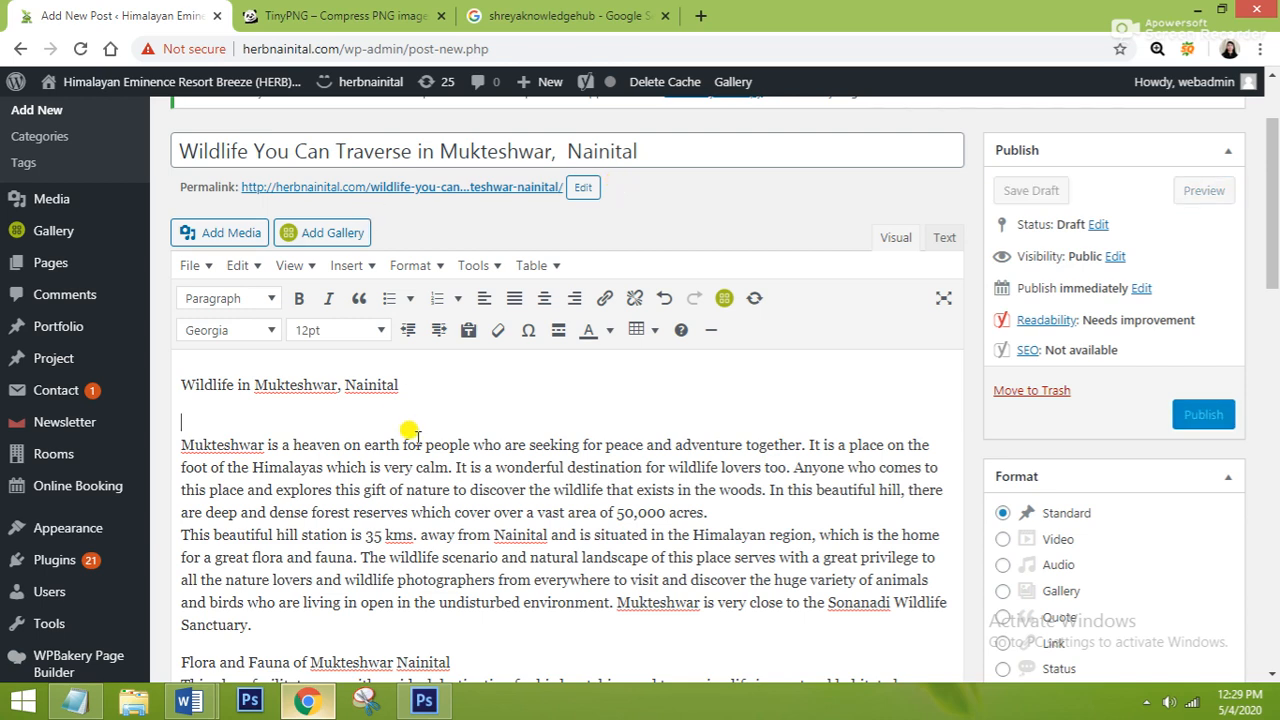
# Step: Format the line "Wildlife in Mukteshwar, Nainital" as Heading 2
pyautogui.click(409, 385)
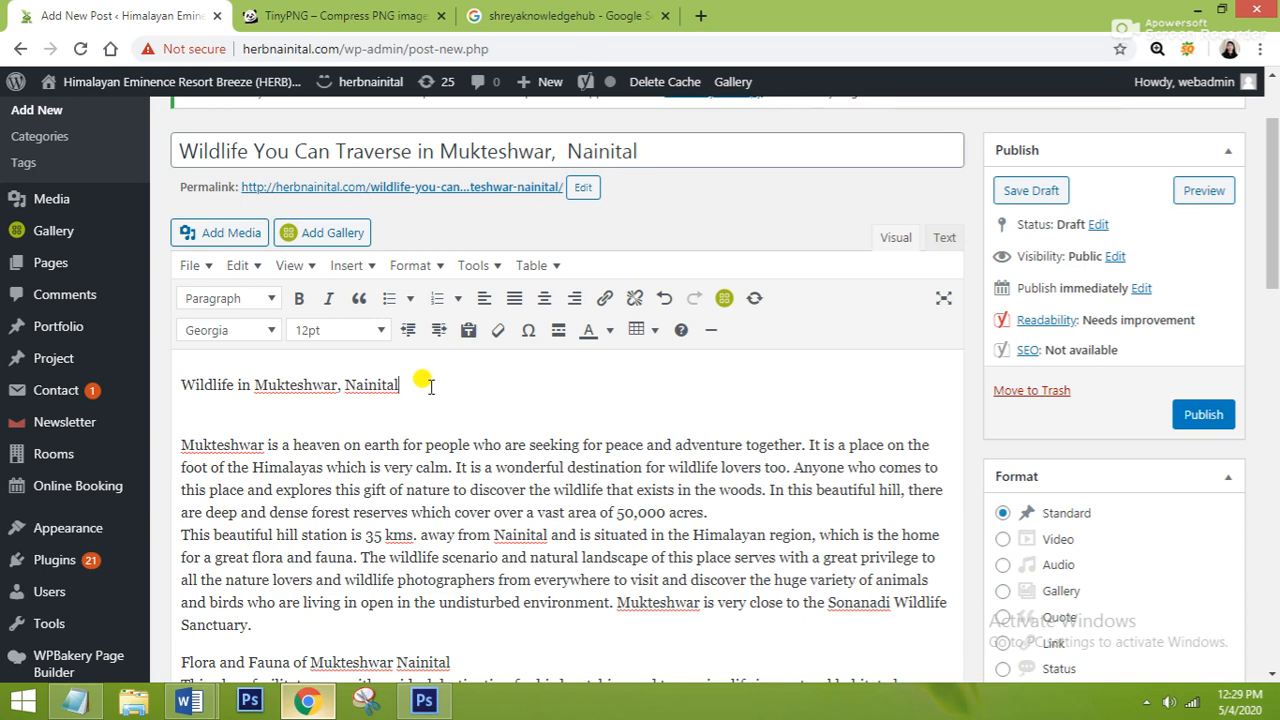
pyautogui.moveTo(425, 385); pyautogui.dragTo(166, 390)
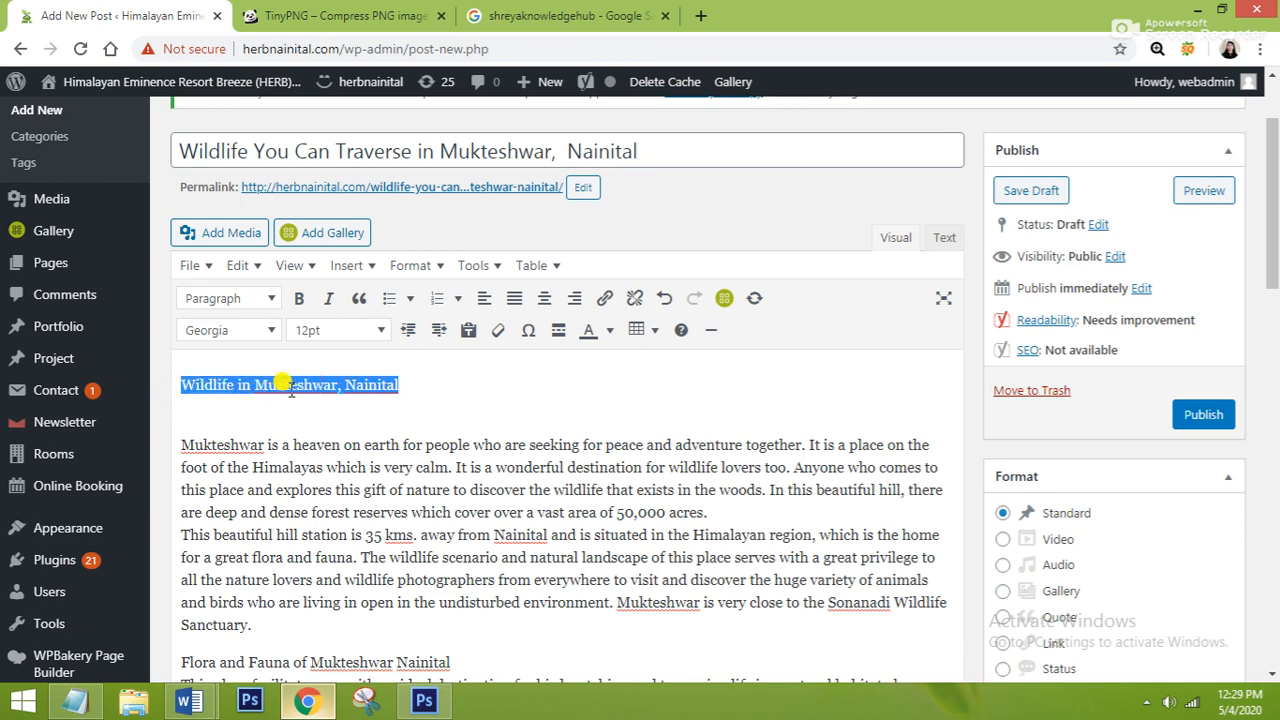
pyautogui.click(269, 302)
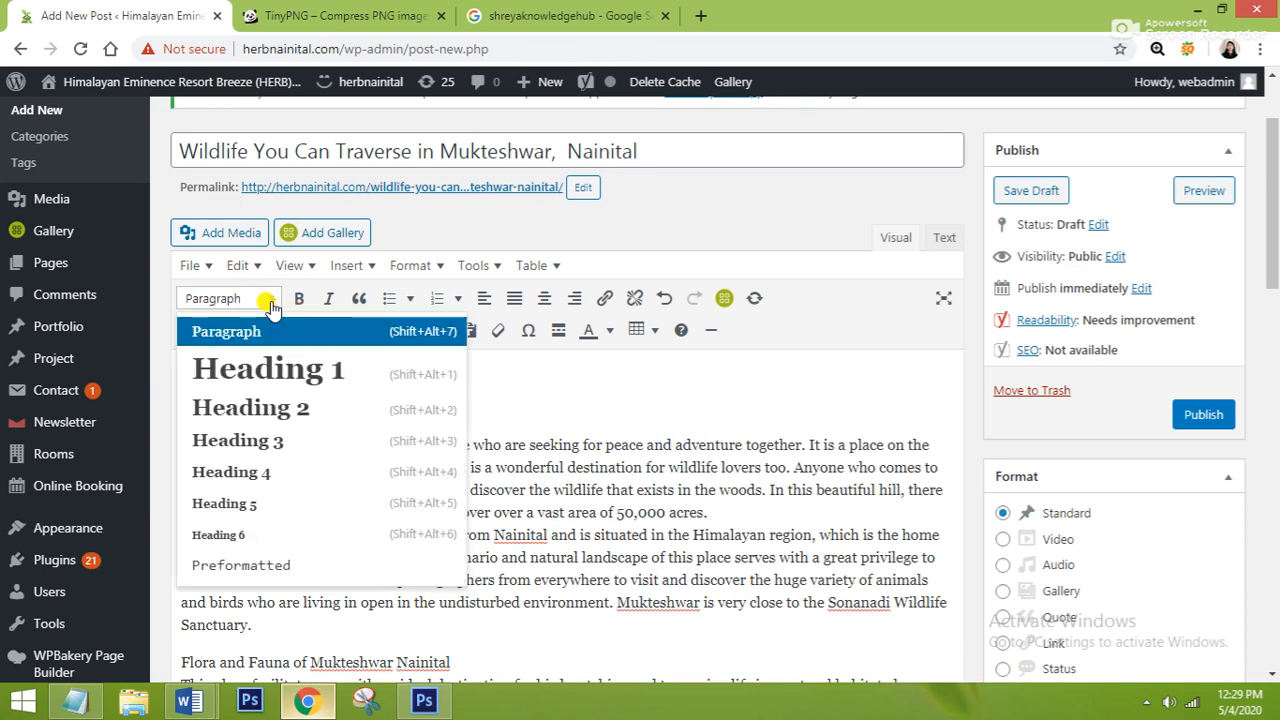
pyautogui.click(252, 408)
pyautogui.click(335, 490)
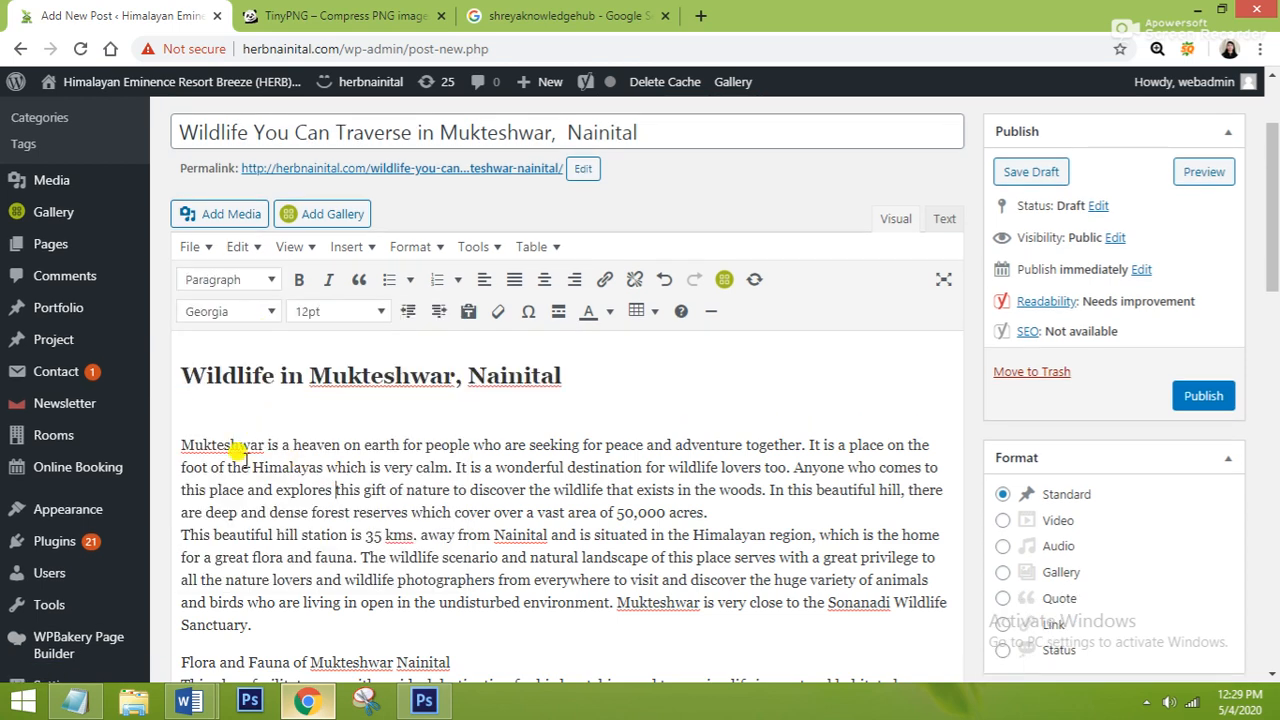
# Step: Separate the subheading "Flora and Fauna of Mukteshwar Nainital" from the paragraph below it with a line break
pyautogui.scroll(-1, 244, 455)
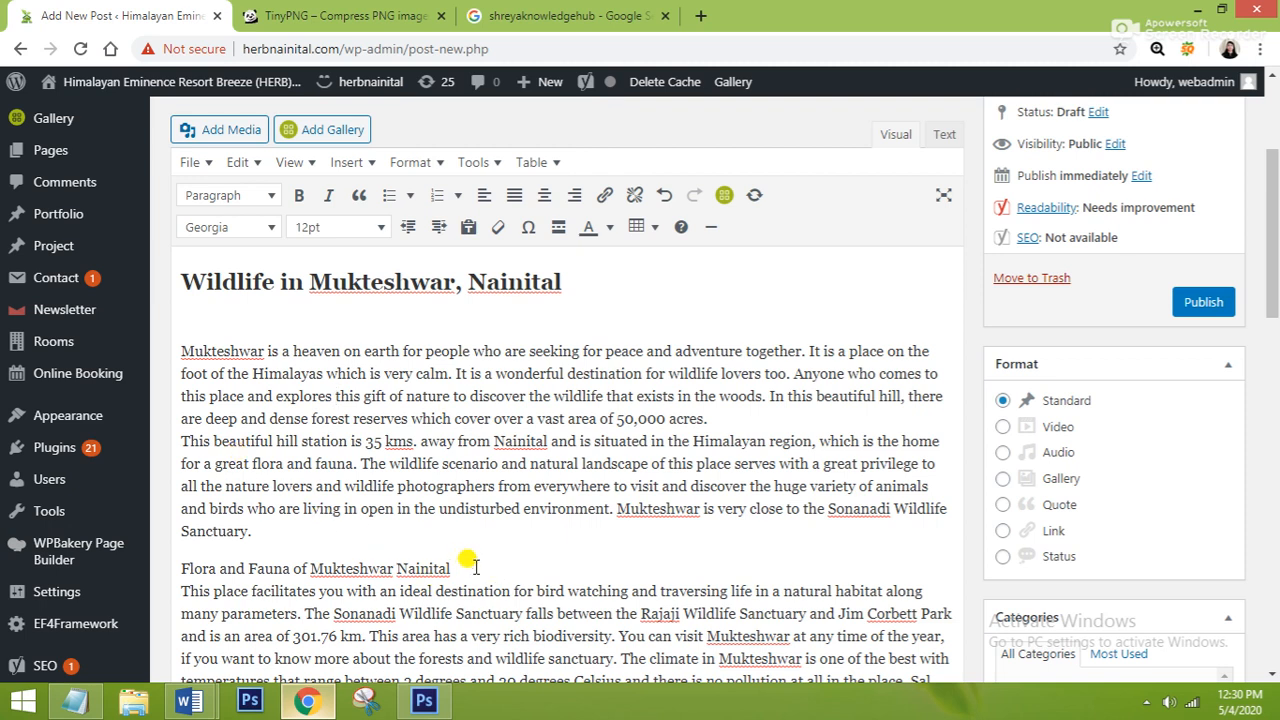
pyautogui.scroll(-3, 480, 565)
pyautogui.scroll(6, 368, 542)
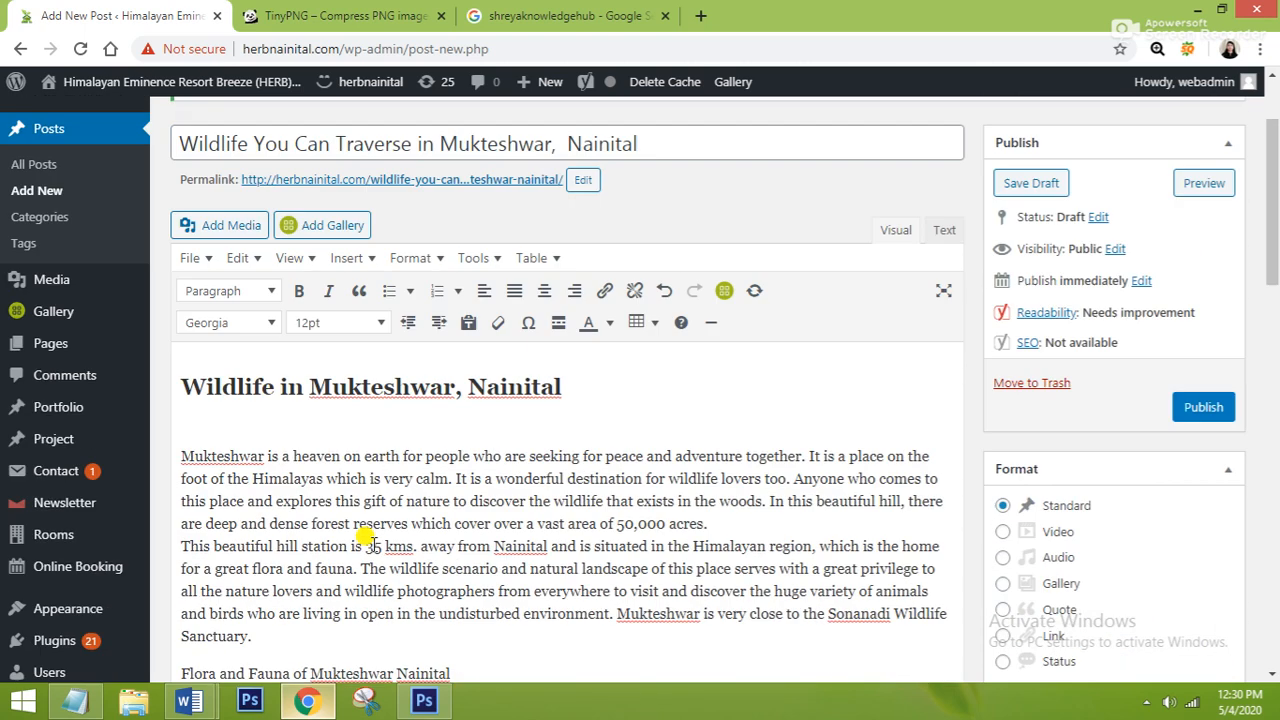
pyautogui.scroll(-1, 368, 542)
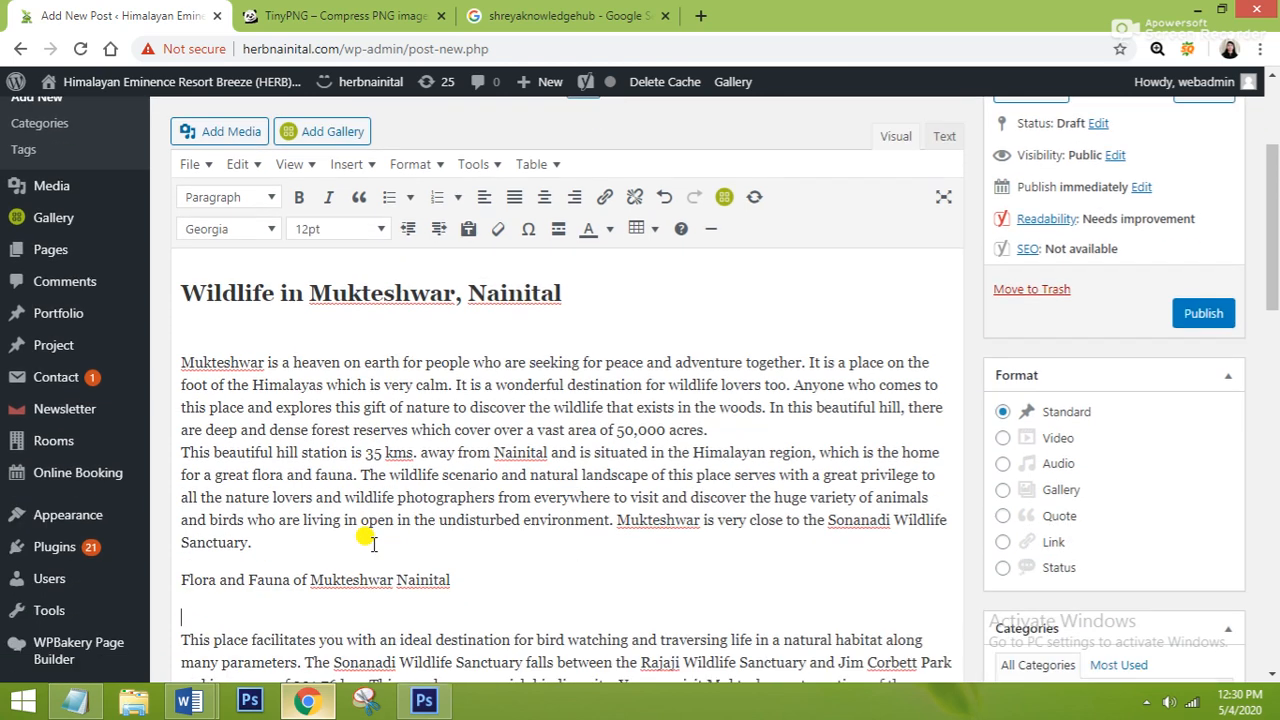
# Step: Format the line "Flora and Fauna of Mukteshwar Nainital" as Heading 3
pyautogui.scroll(1, 364, 542)
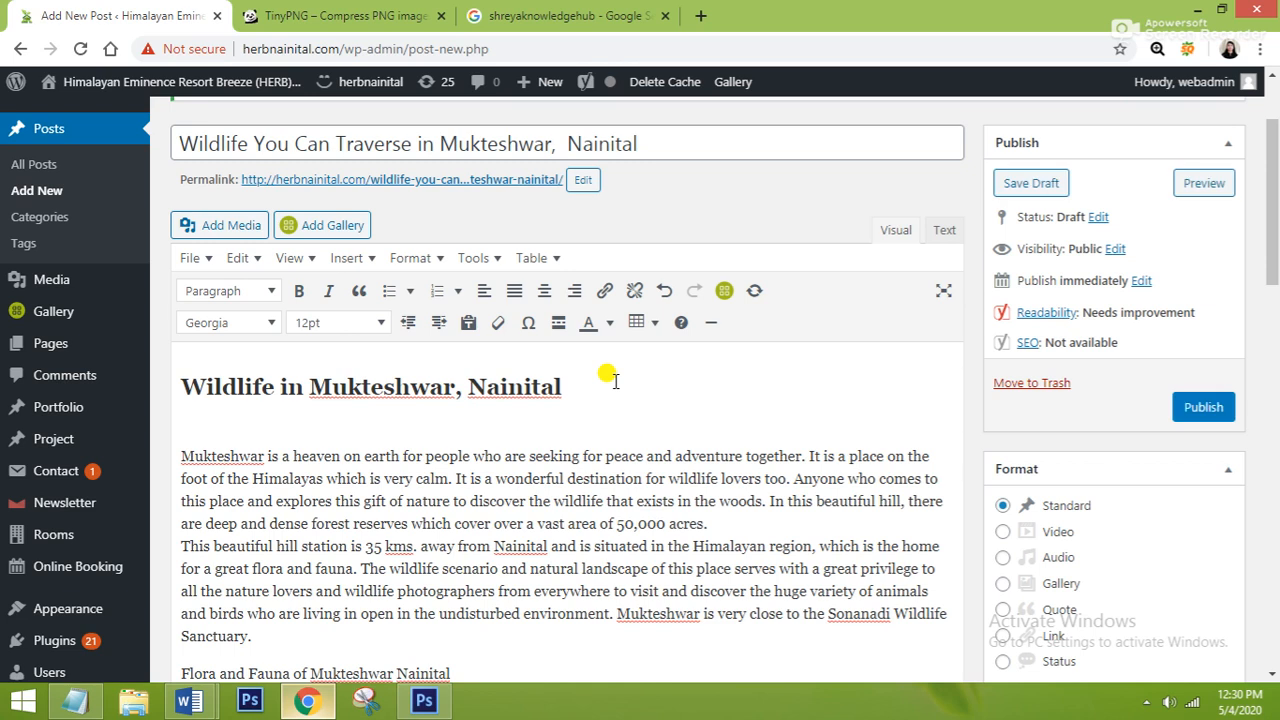
pyautogui.scroll(-1, 518, 478)
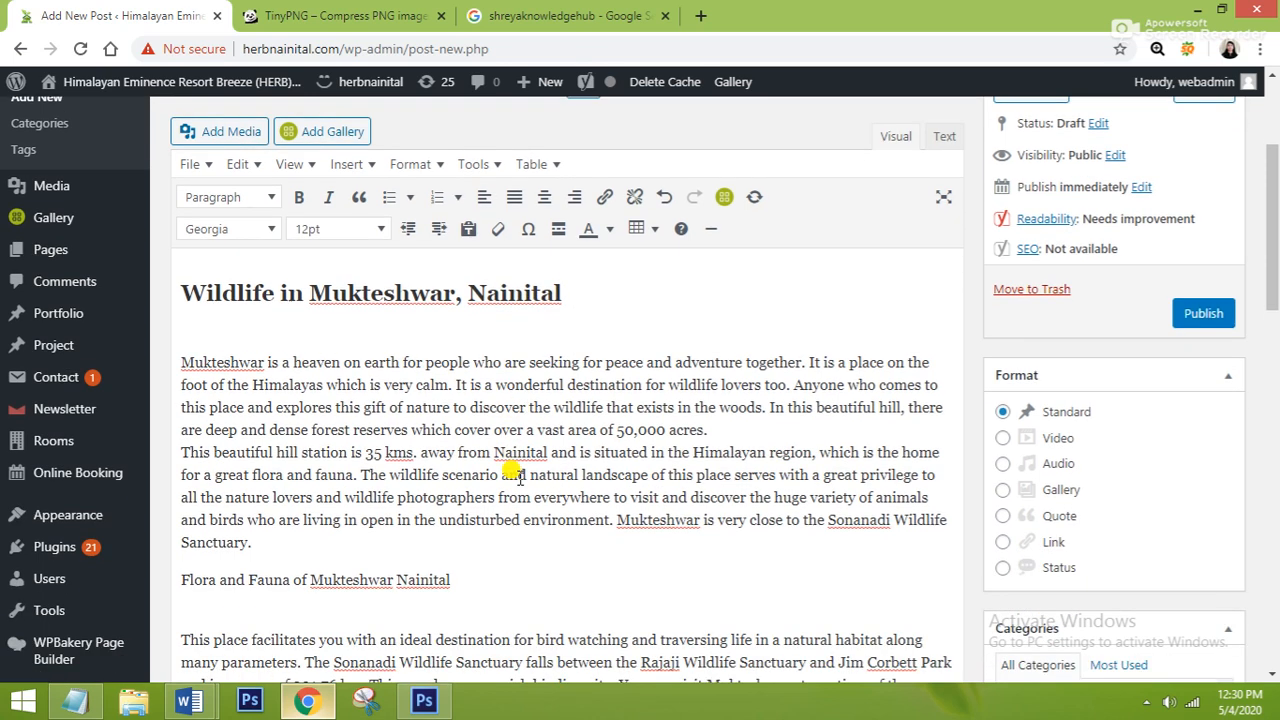
pyautogui.scroll(-1, 518, 477)
pyautogui.click(467, 488)
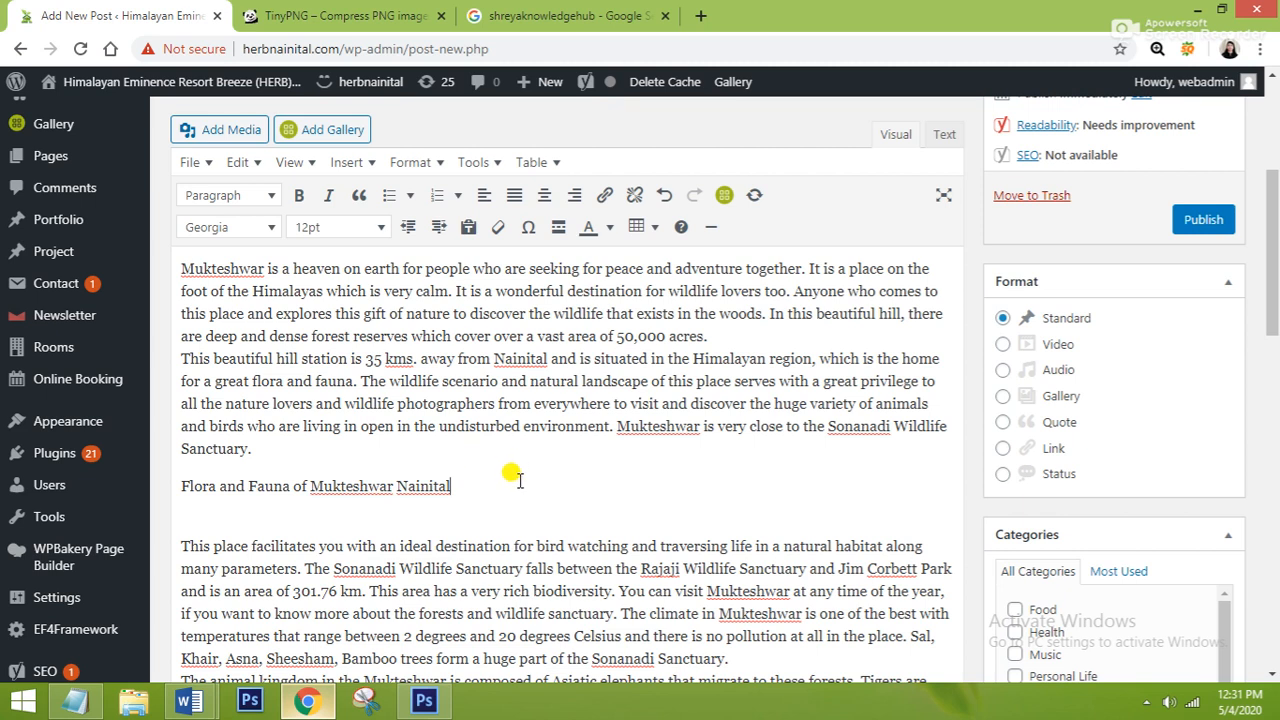
pyautogui.moveTo(455, 486); pyautogui.dragTo(172, 481)
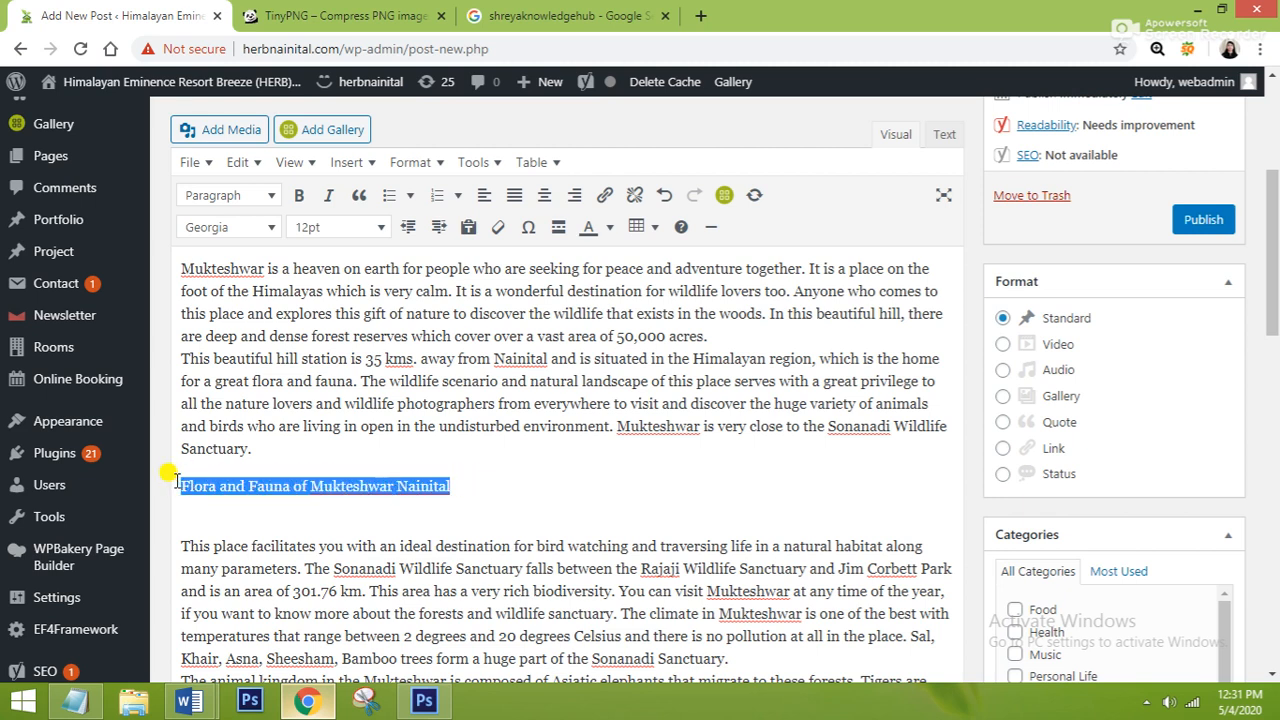
pyautogui.click(272, 205)
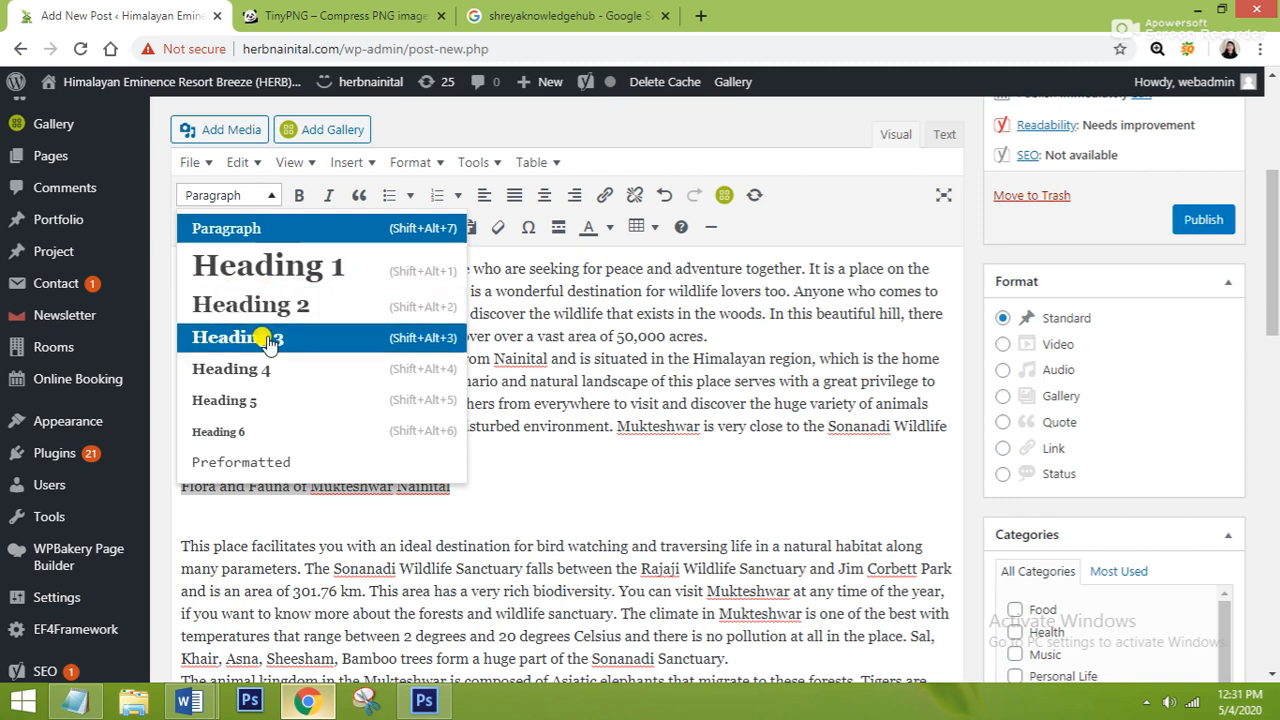
pyautogui.click(263, 336)
pyautogui.click(352, 443)
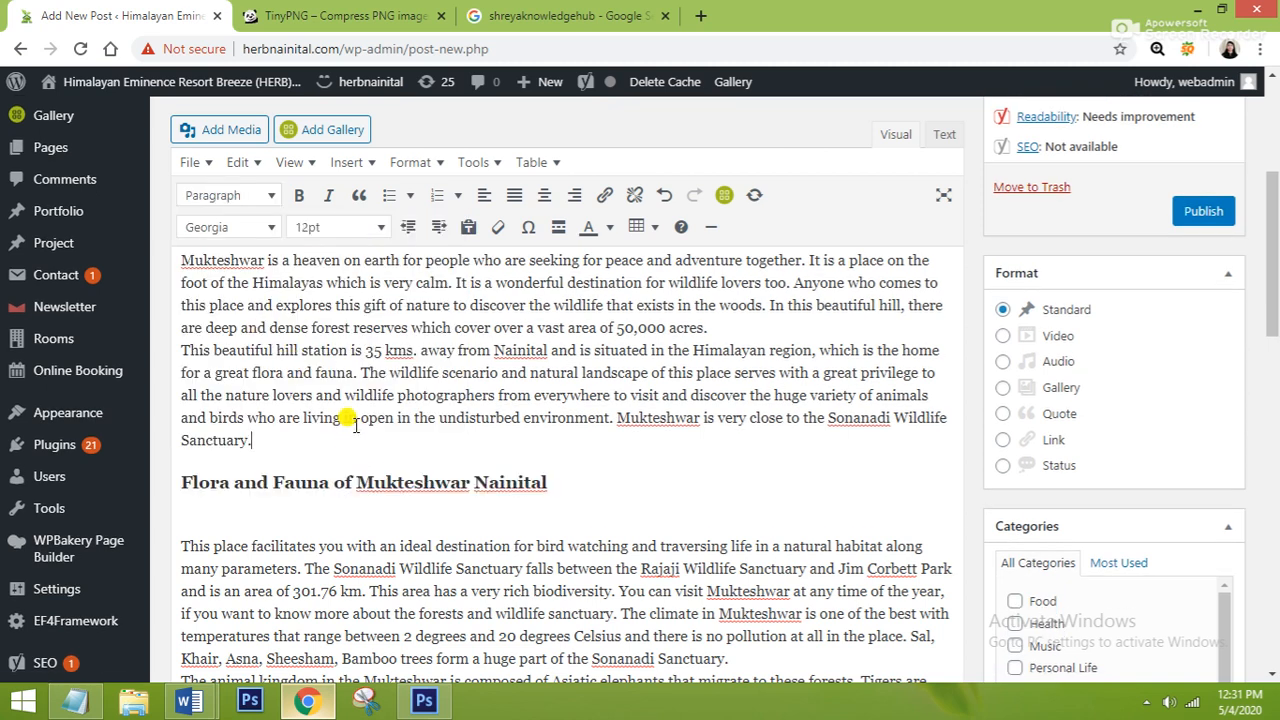
# Step: Check the post title and the formatting of the subheadings "Wildlife in Mukteshwar, Nainital" and "Flora and Fauna of Mukteshwar Nainital"
pyautogui.scroll(3, 355, 430)
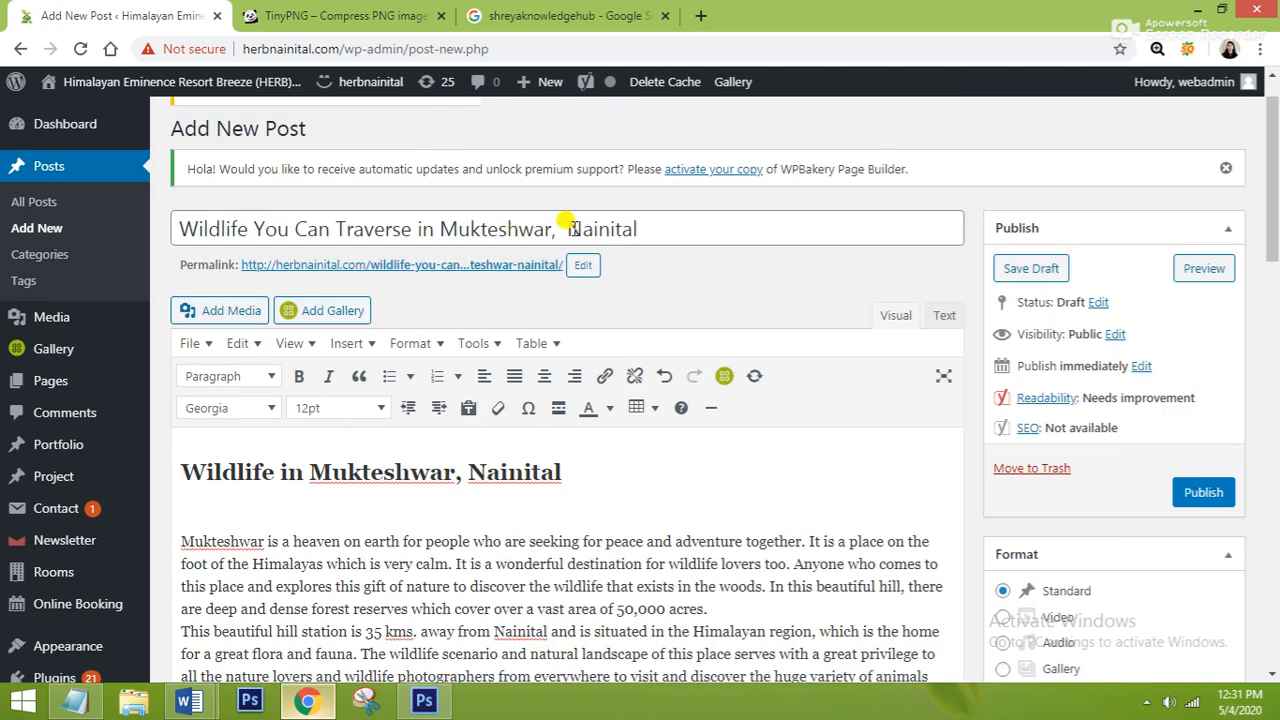
pyautogui.click(662, 229)
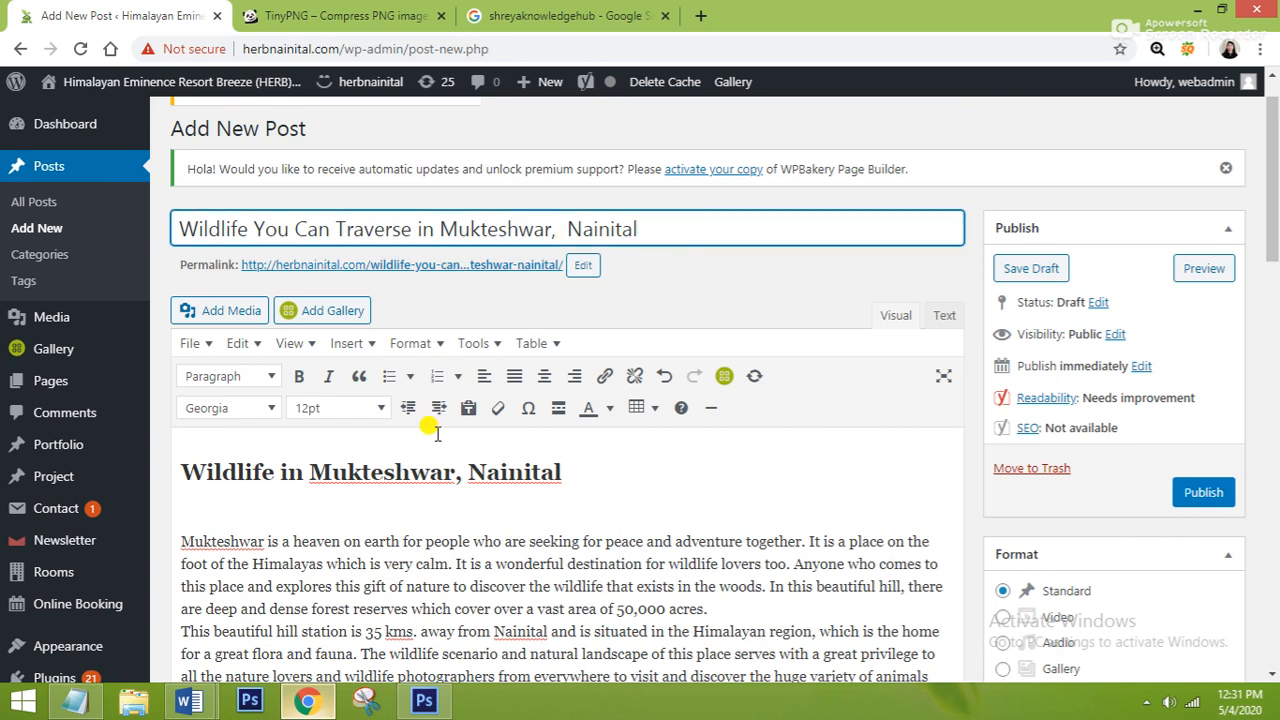
pyautogui.scroll(-1, 430, 428)
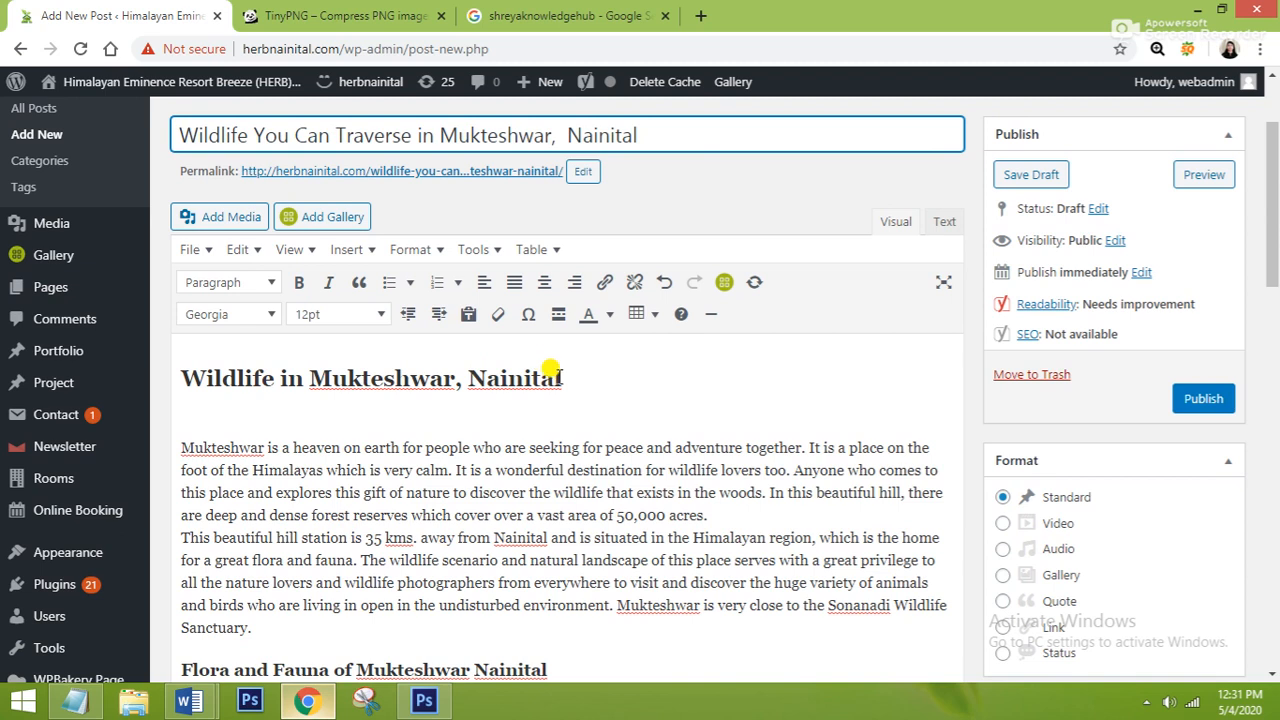
pyautogui.click(591, 386)
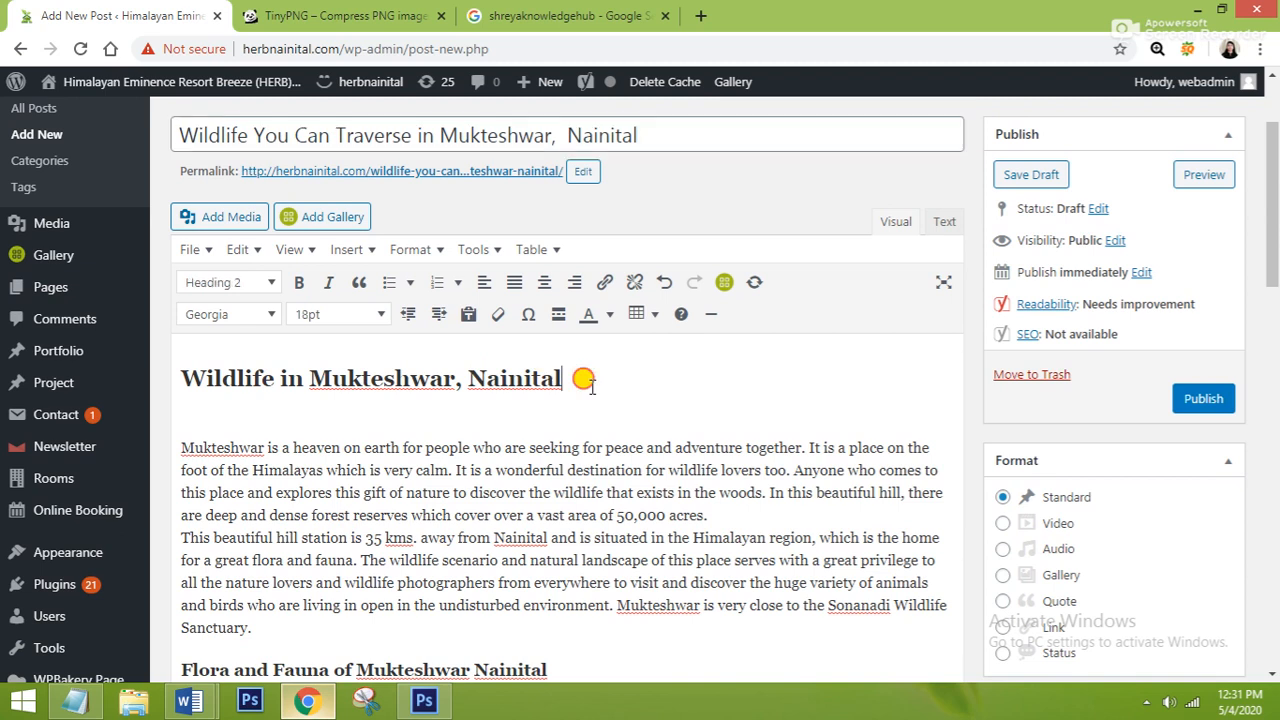
pyautogui.moveTo(426, 396); pyautogui.dragTo(157, 378)
pyautogui.click(340, 408)
pyautogui.scroll(-2, 390, 464)
pyautogui.moveTo(555, 482); pyautogui.dragTo(172, 474)
pyautogui.scroll(2, 300, 485)
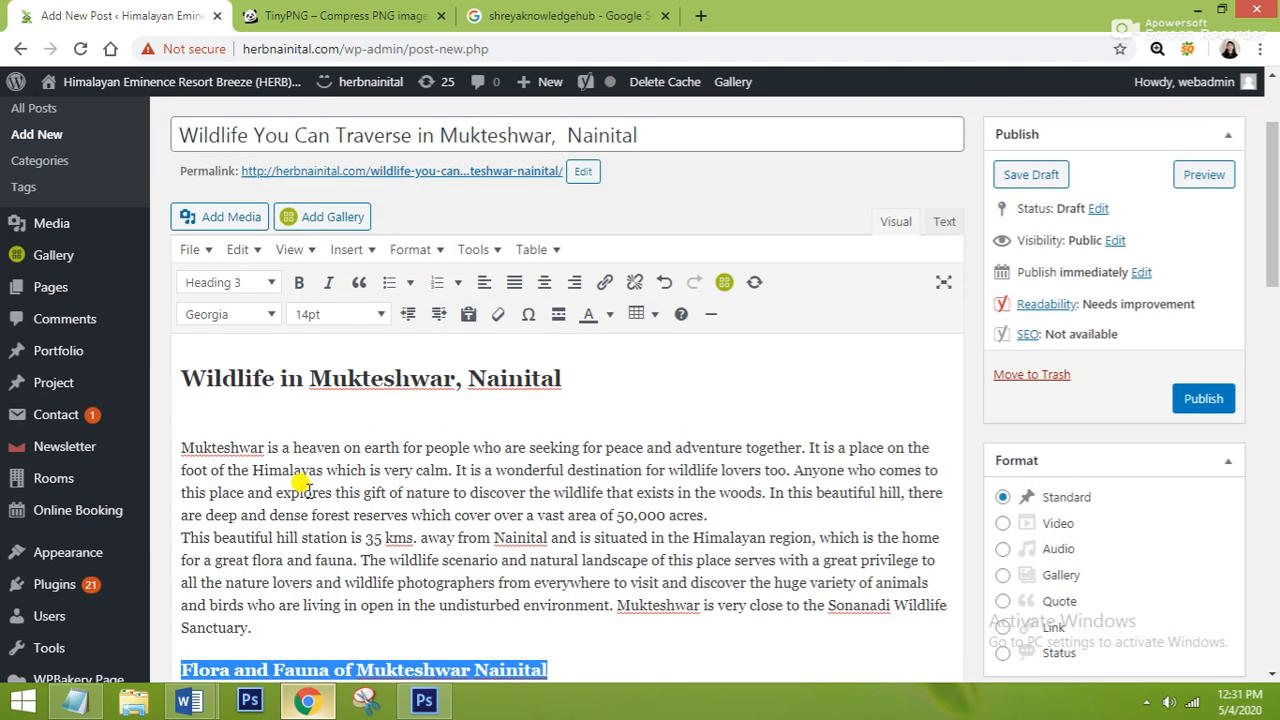
pyautogui.scroll(-2, 305, 488)
pyautogui.scroll(1, 310, 488)
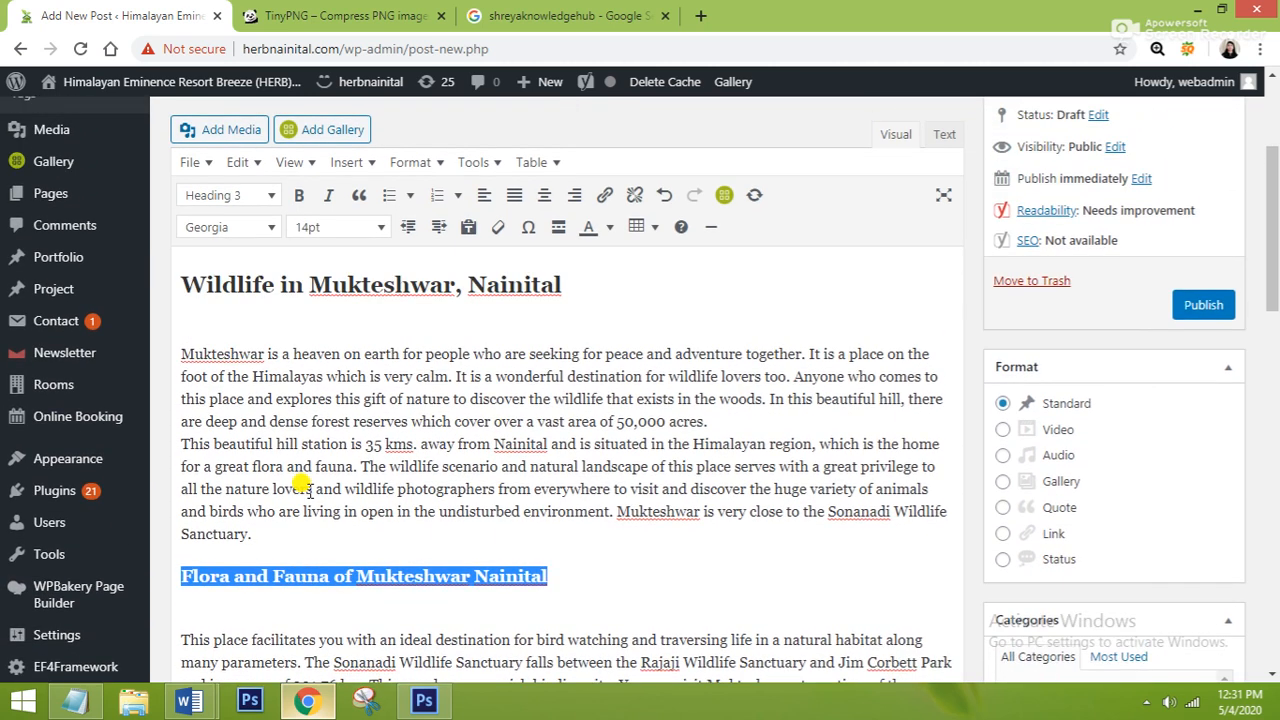
pyautogui.click(318, 528)
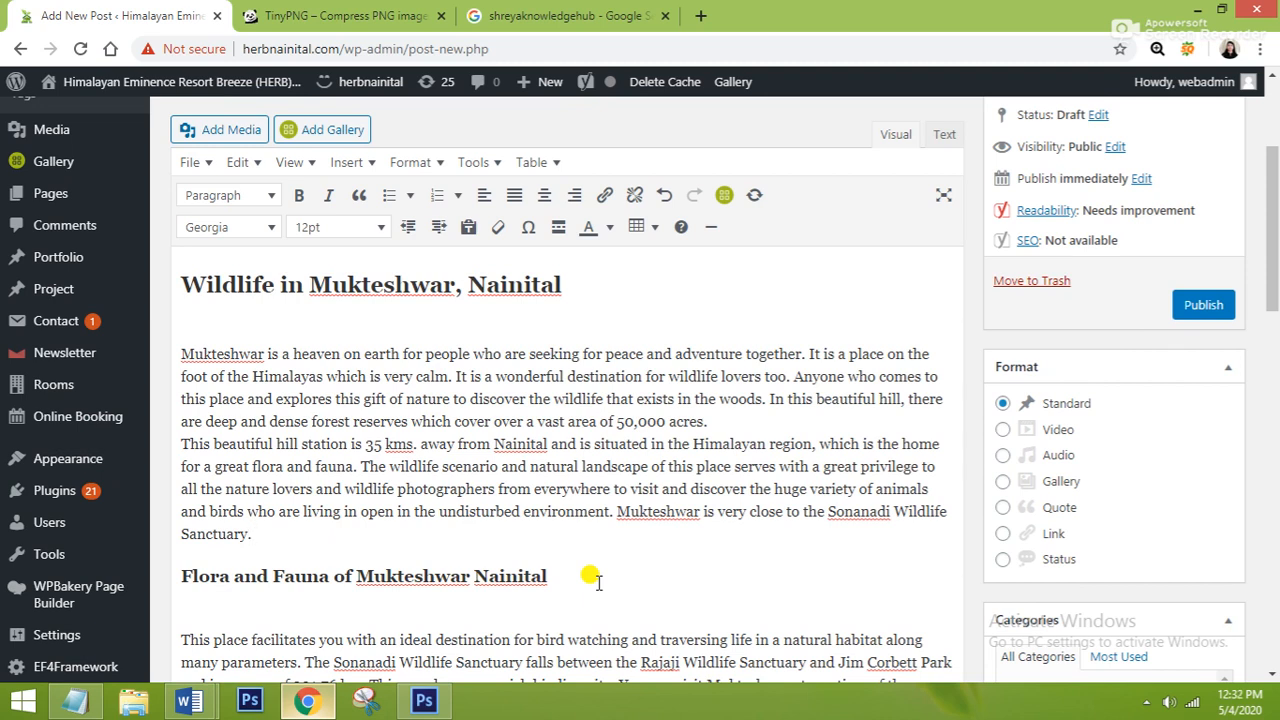
pyautogui.click(561, 580)
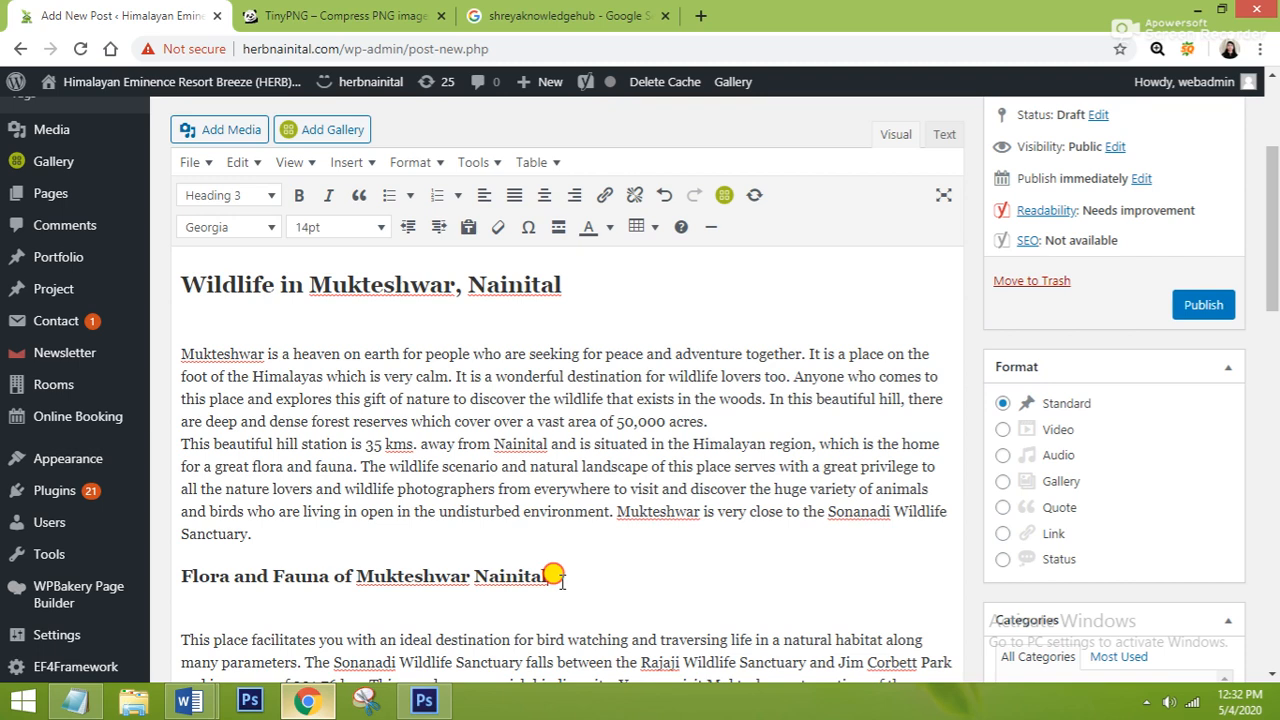
pyautogui.moveTo(561, 580); pyautogui.dragTo(168, 578)
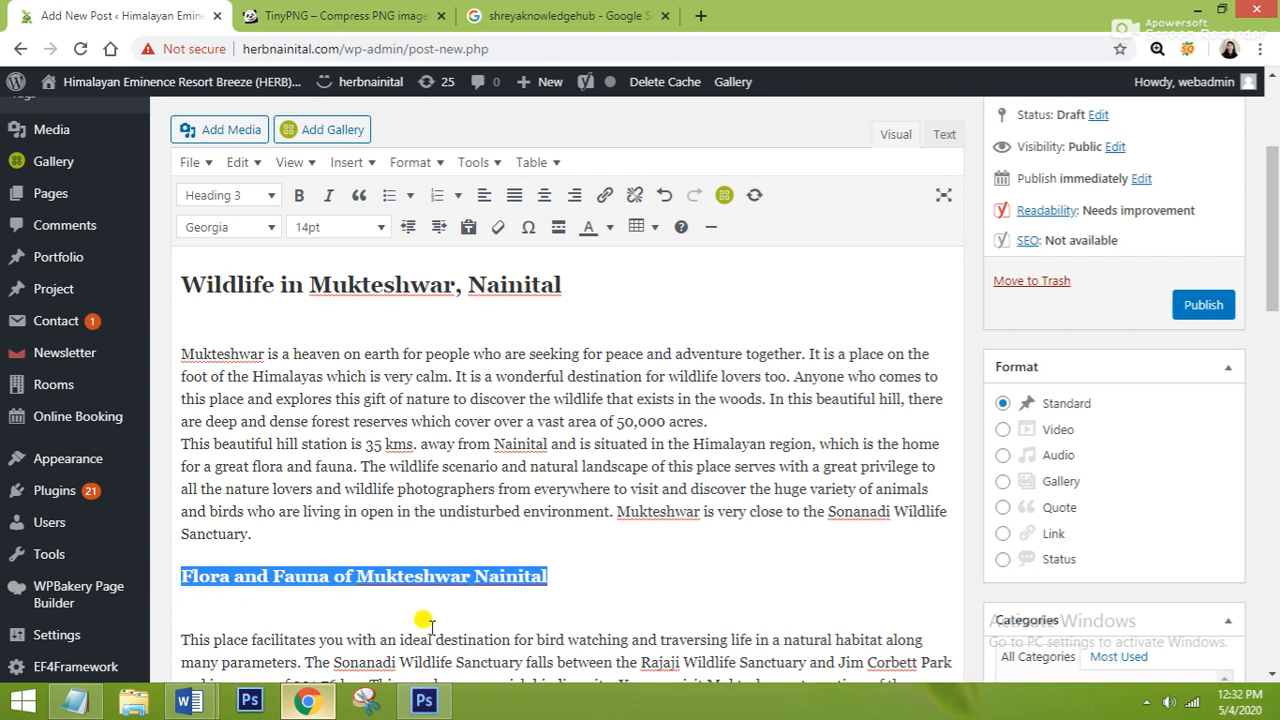
# Step: Look through the body of the post from the first subheading to the last paragraph to examine its layout
pyautogui.scroll(-1, 423, 611)
pyautogui.scroll(-1, 423, 618)
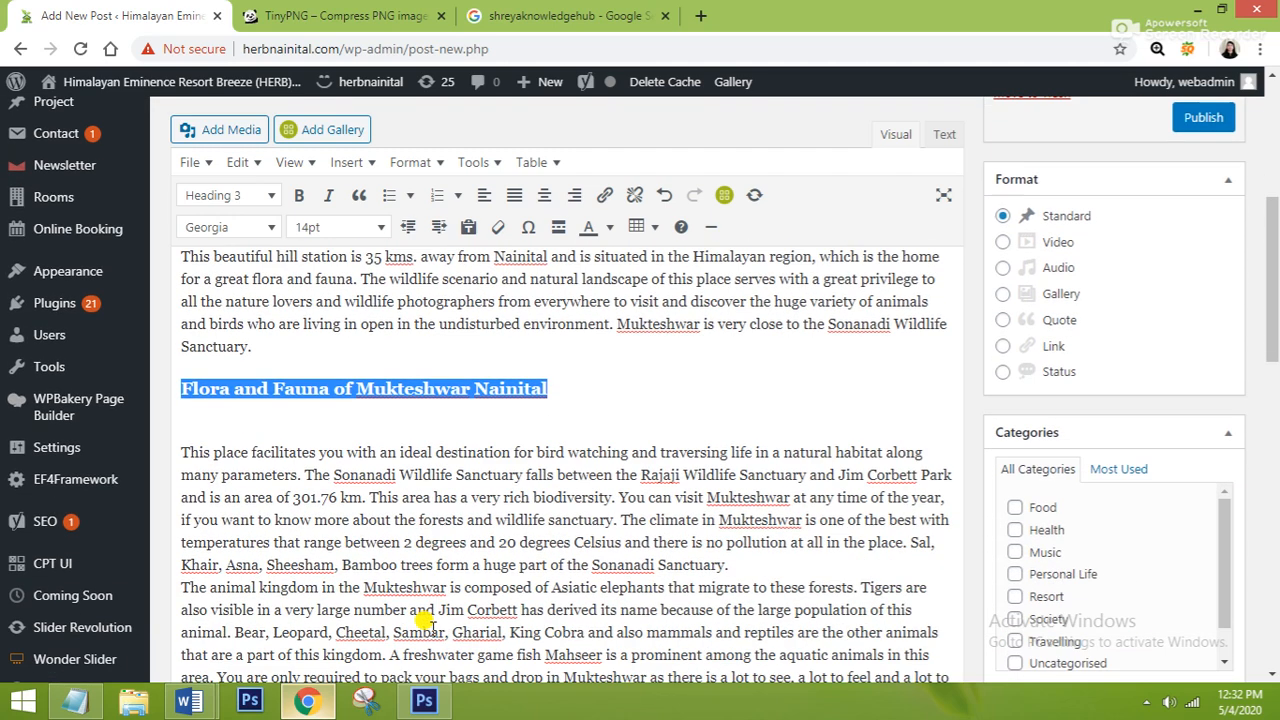
pyautogui.scroll(2, 423, 618)
pyautogui.scroll(2, 425, 622)
pyautogui.scroll(-6, 425, 622)
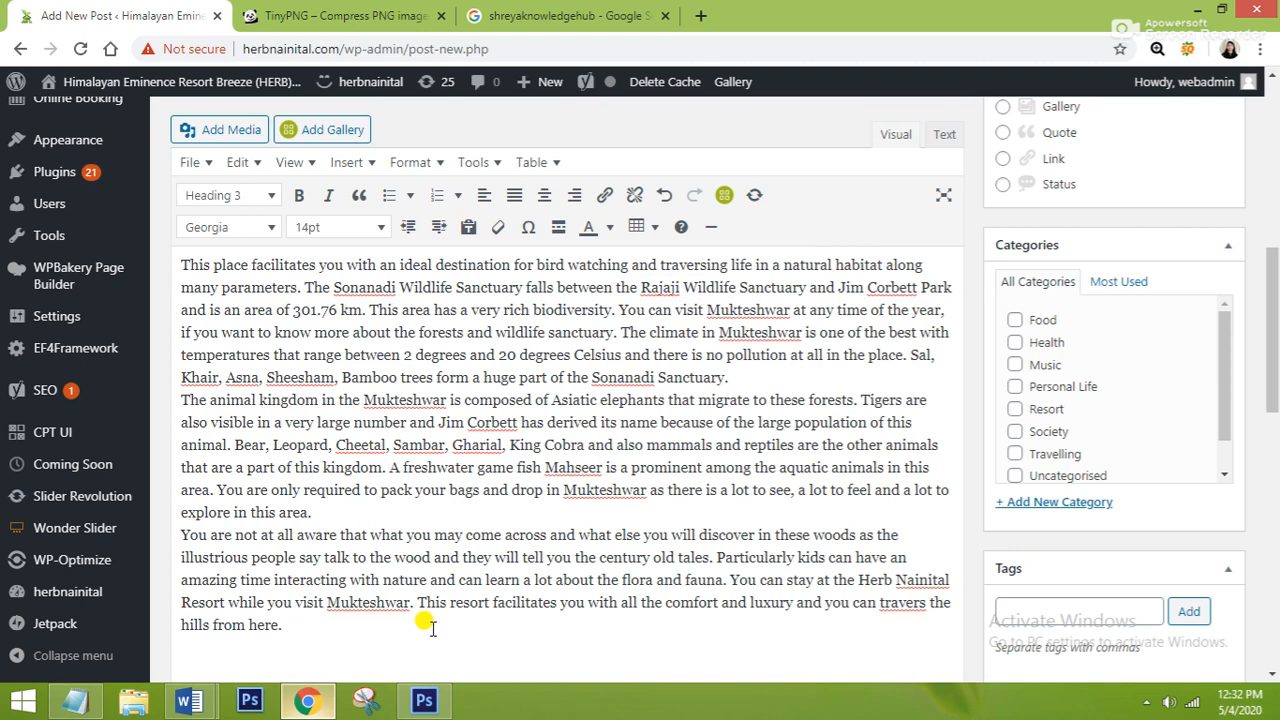
pyautogui.scroll(6, 425, 622)
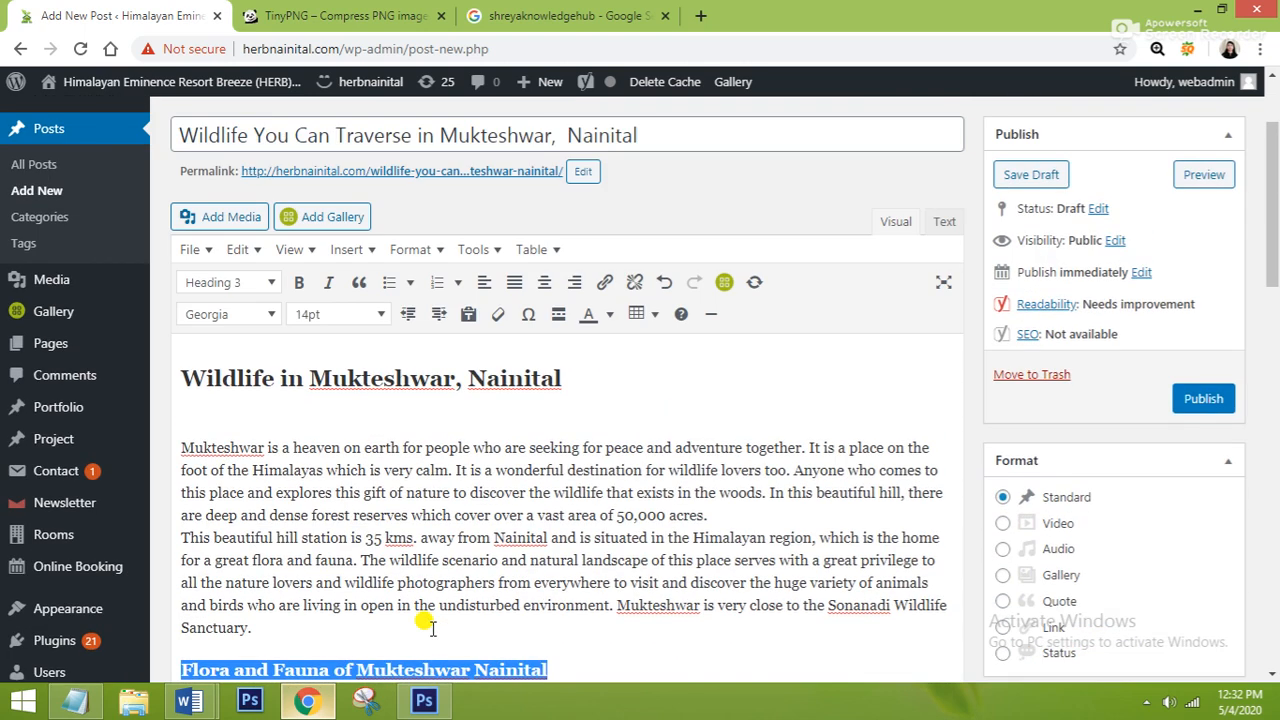
pyautogui.scroll(-1, 425, 622)
pyautogui.scroll(1, 425, 622)
pyautogui.scroll(-1, 706, 560)
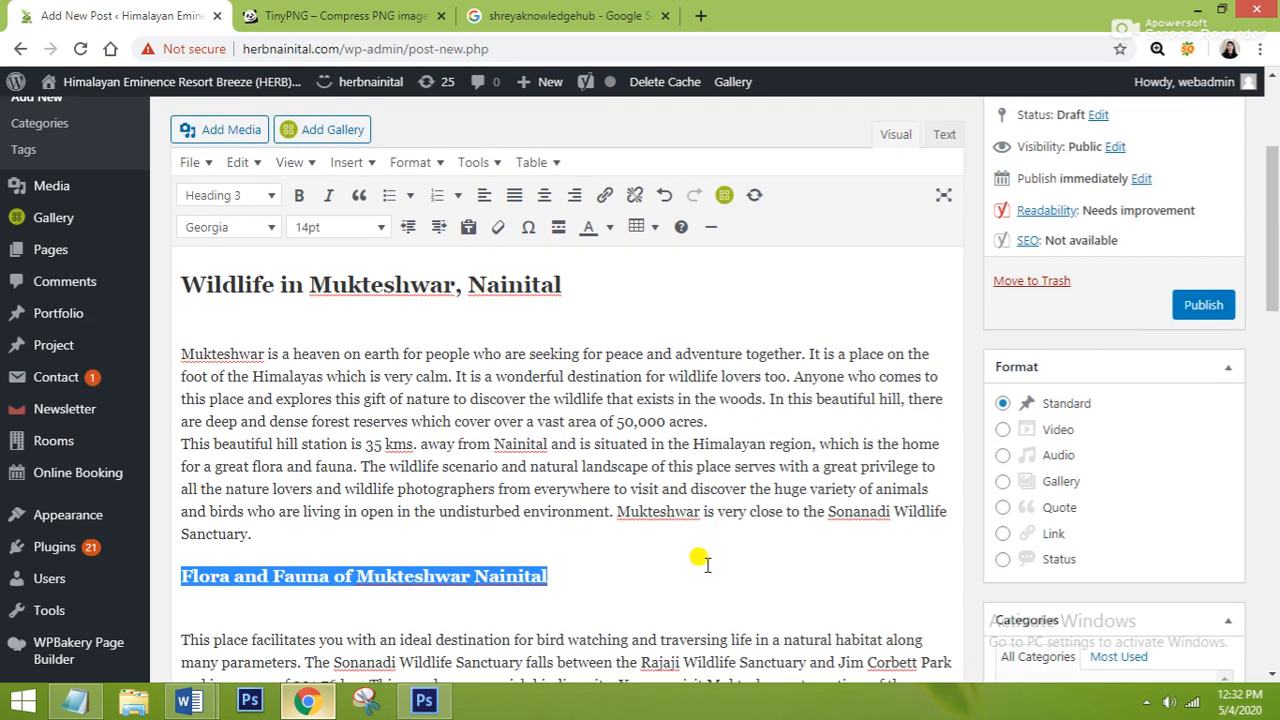
pyautogui.scroll(1, 706, 563)
pyautogui.scroll(-1, 706, 563)
# Step: Show the post's HTML source and begin a "<p style=" tag before the paragraph starting "Mukteshwar is a heaven on earth"
pyautogui.click(946, 136)
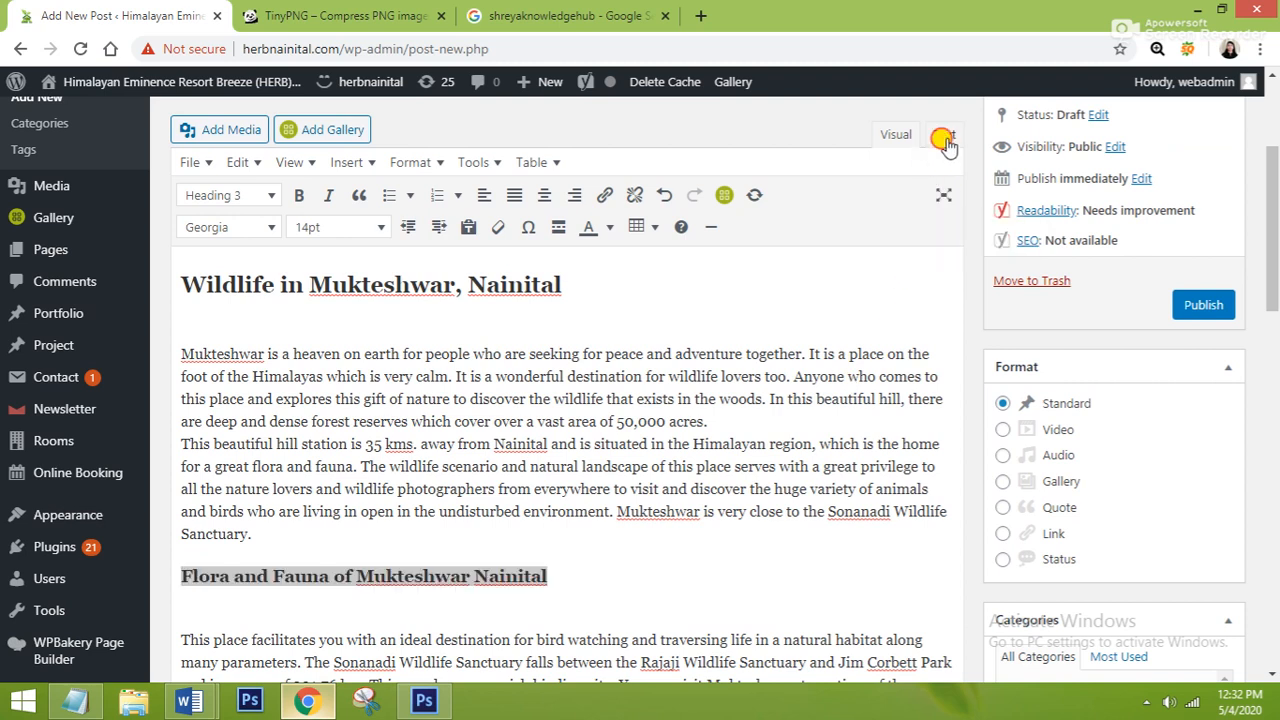
pyautogui.click(181, 212)
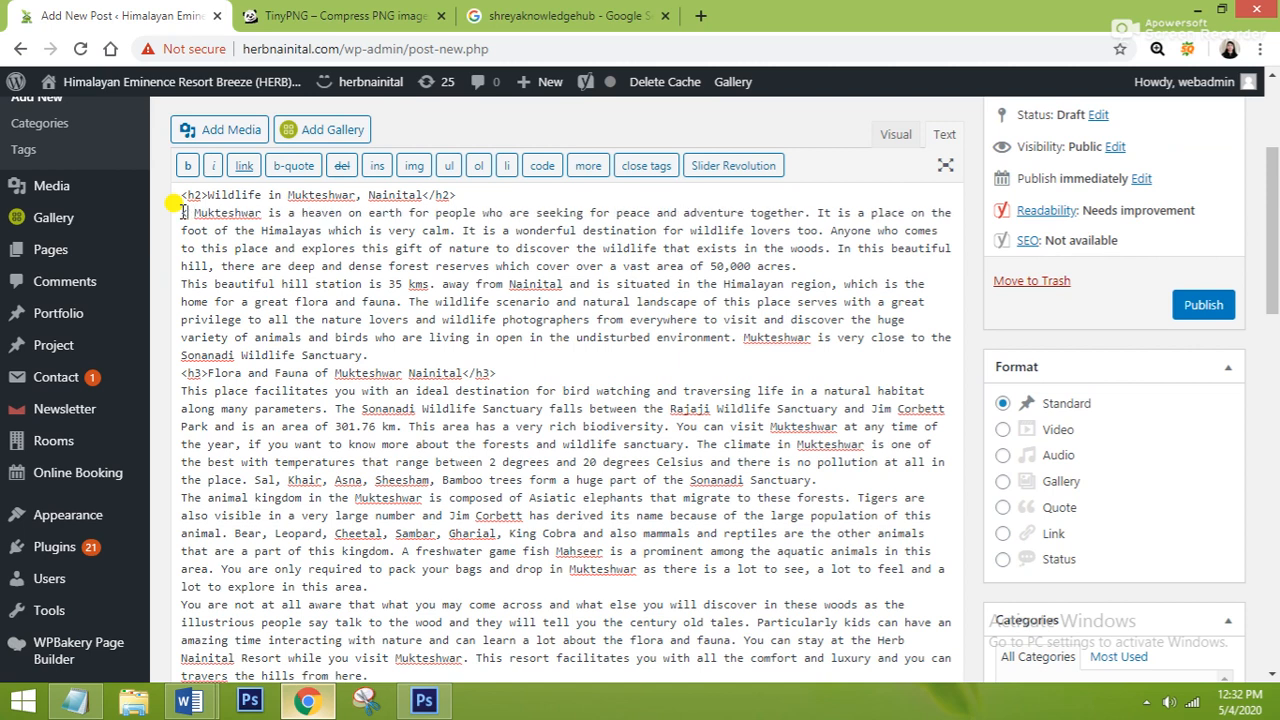
pyautogui.write('p style')
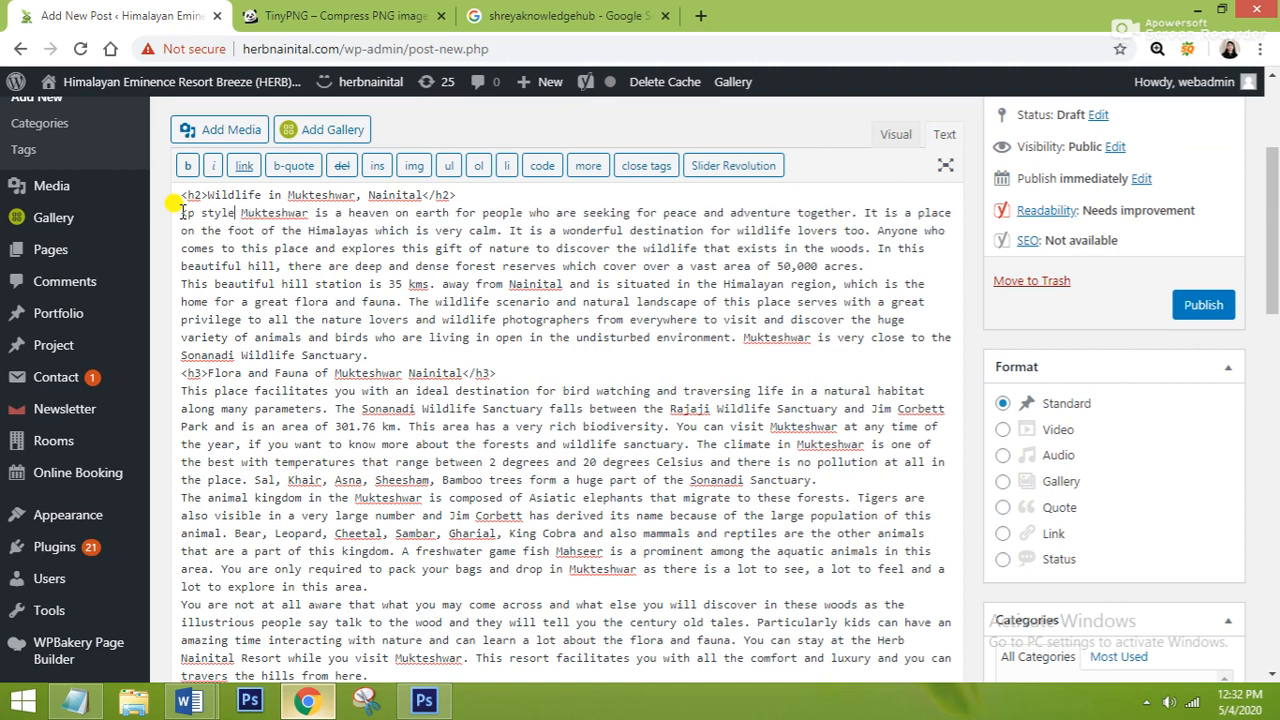
pyautogui.write('=')
pyautogui.press('BackSpace')
pyautogui.write('=')
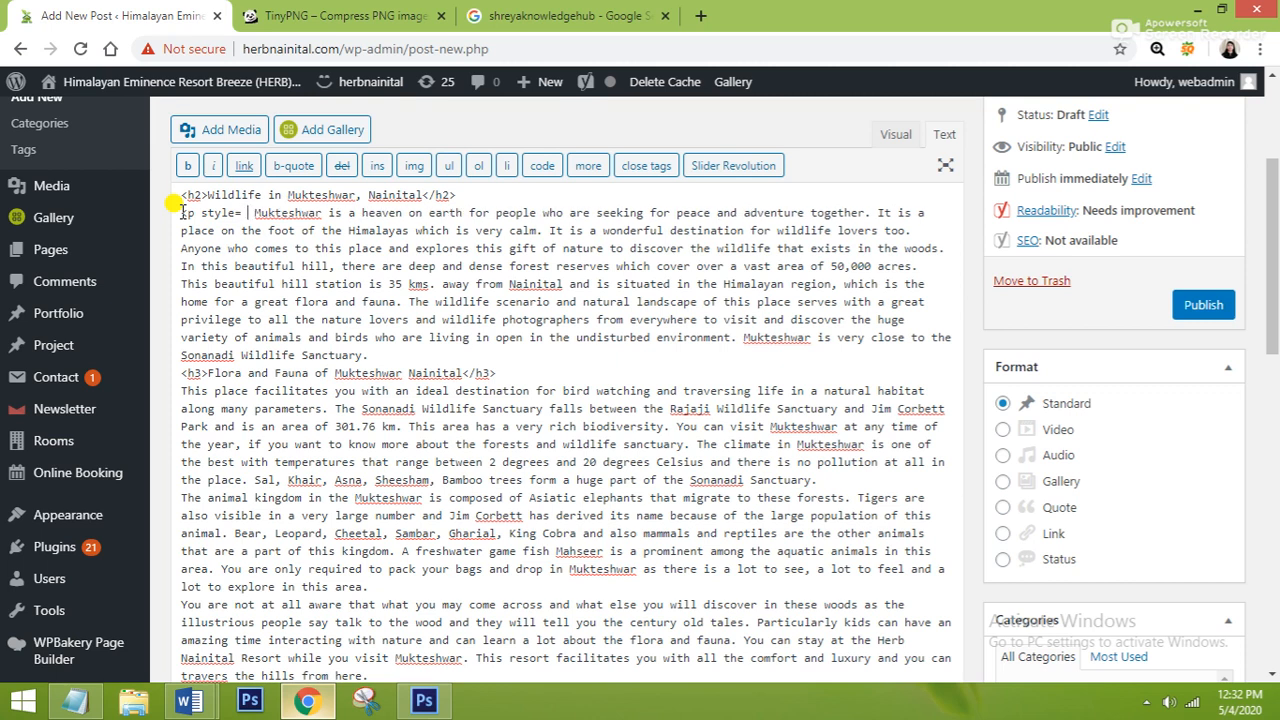
# Step: Replace the partial tag before the first paragraph with <p style="text-align: justify;"> copied from the open text file
pyautogui.click(75, 700)
pyautogui.moveTo(790, 200); pyautogui.dragTo(505, 170)
pyautogui.hotkey('ctrl', 'c')
pyautogui.click(236, 208)
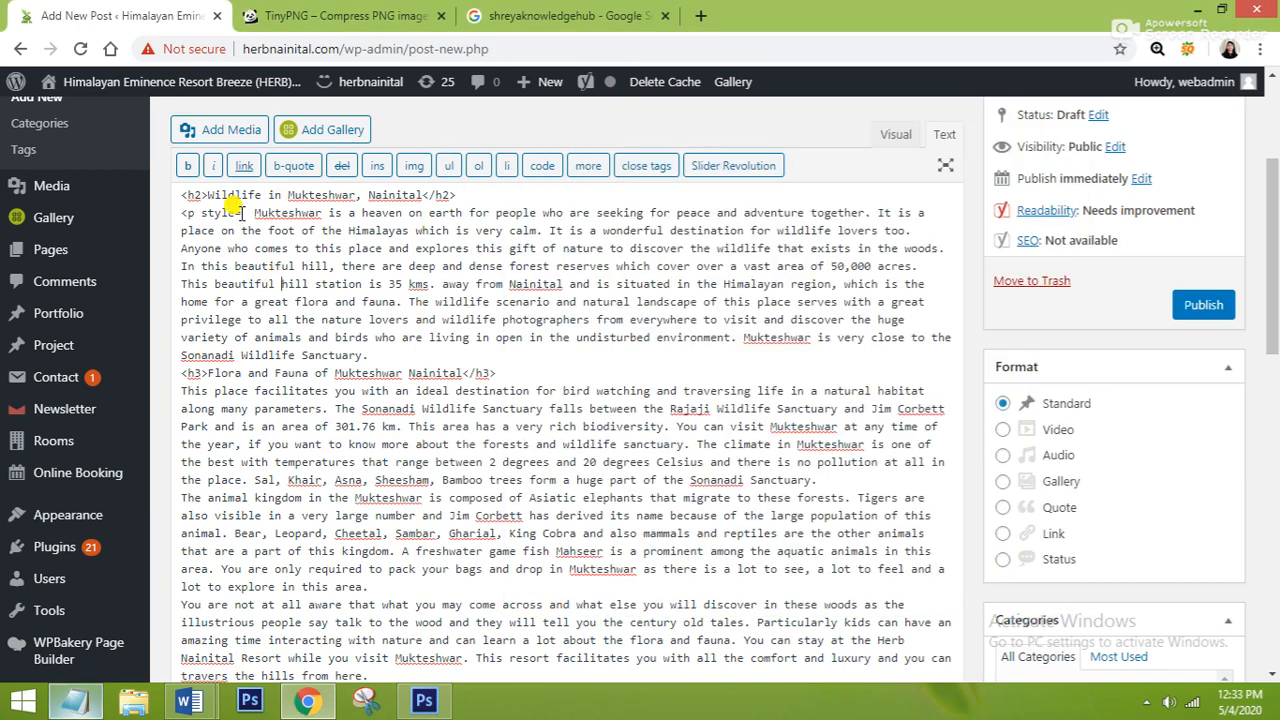
pyautogui.moveTo(240, 210); pyautogui.dragTo(180, 210)
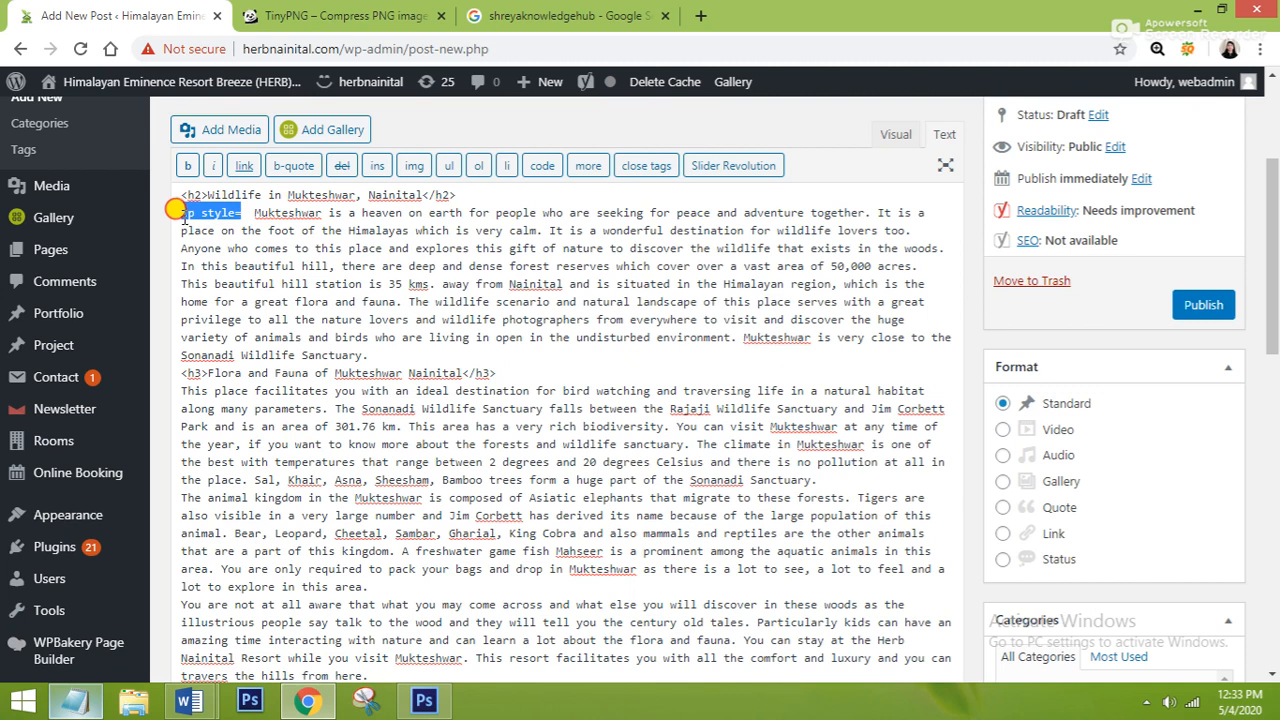
pyautogui.hotkey('ctrl', 'v')
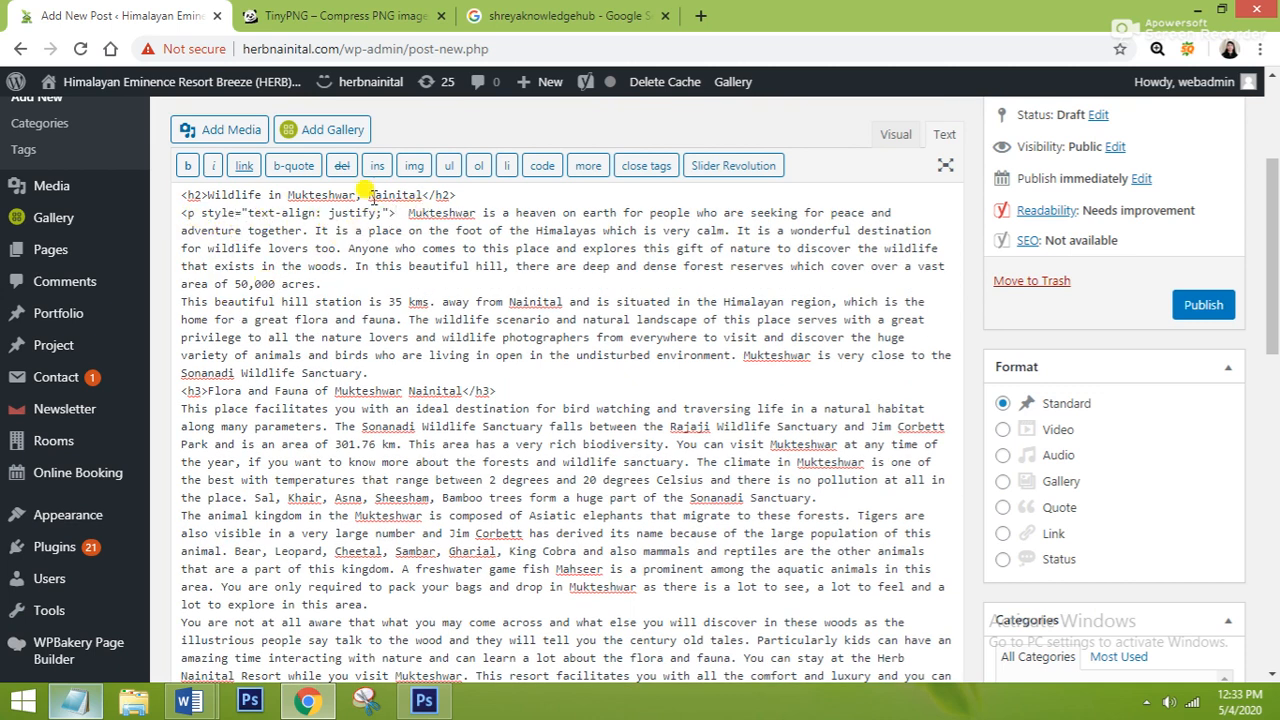
# Step: Copy the <p style="text-align: justify;"> tag before the paragraph starting "This beautiful hill station"
pyautogui.moveTo(397, 212); pyautogui.dragTo(180, 213)
pyautogui.hotkey('ctrl', 'c')
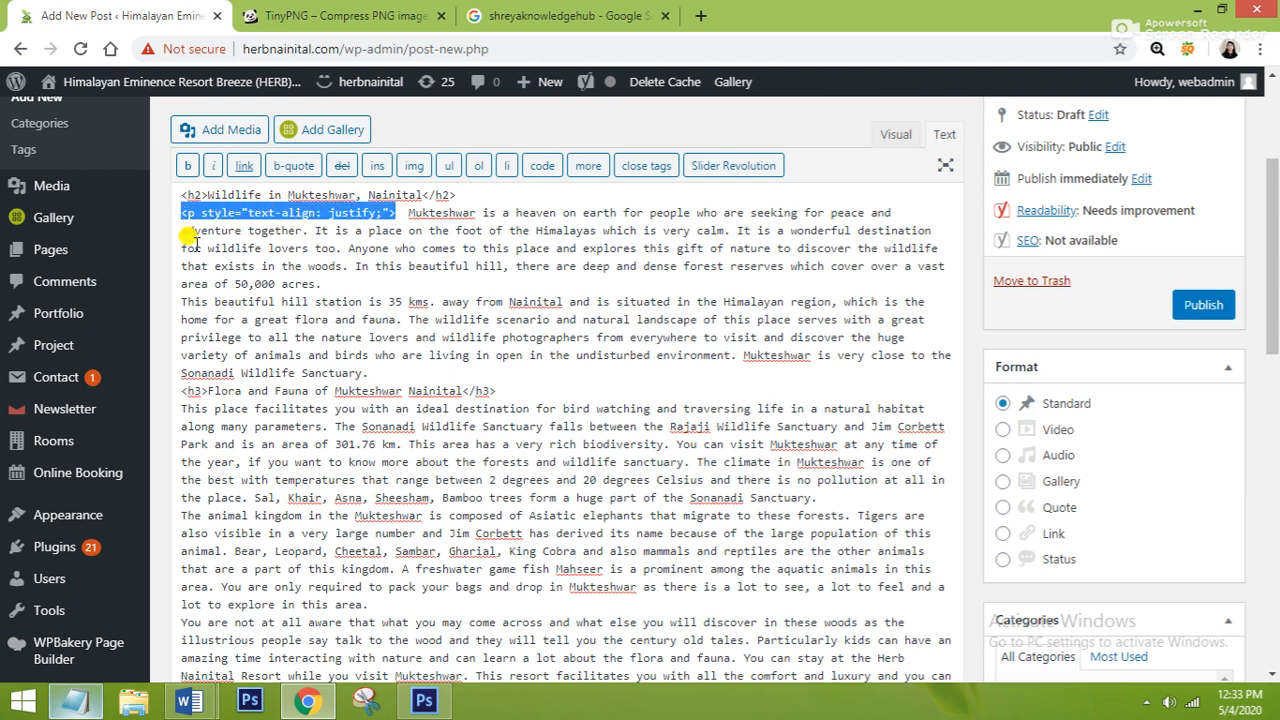
pyautogui.click(184, 302)
pyautogui.hotkey('ctrl', 'v')
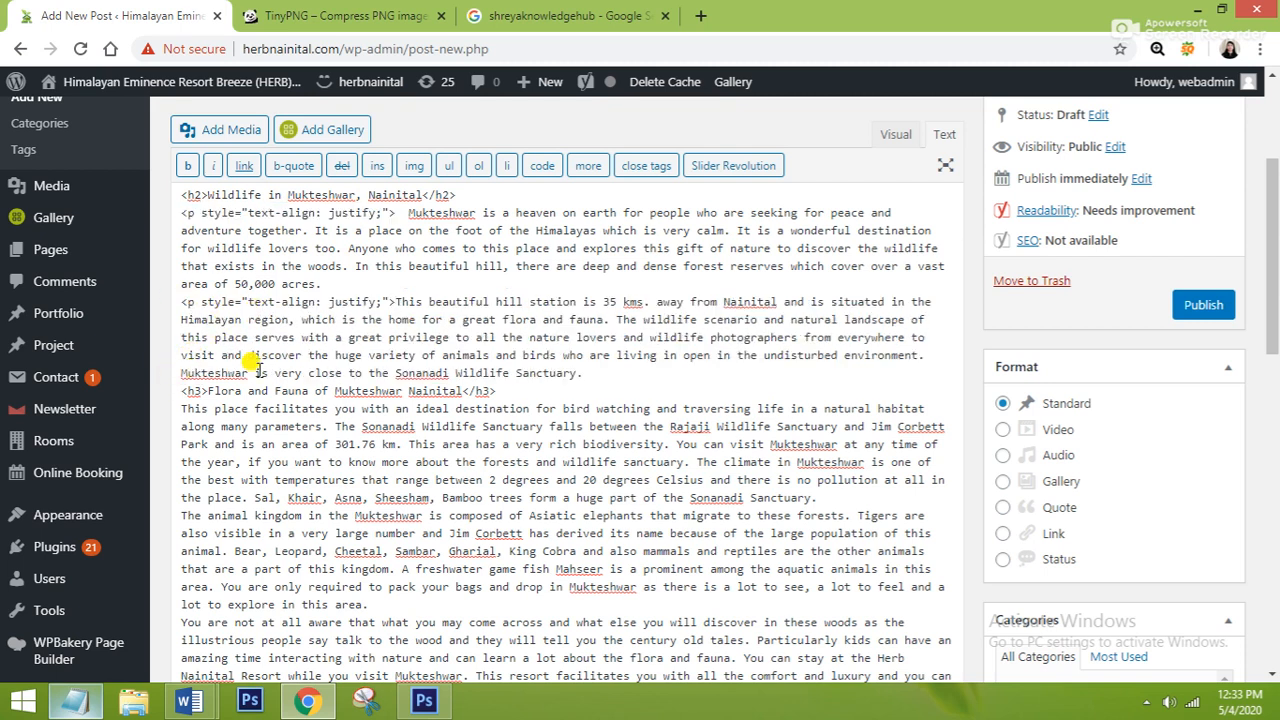
# Step: Insert the <p style="text-align: justify;"> tag before each of the three paragraphs below the "Flora and Fauna" subheading
pyautogui.click(183, 409)
pyautogui.hotkey('ctrl', 'v')
pyautogui.scroll(-2, 210, 400)
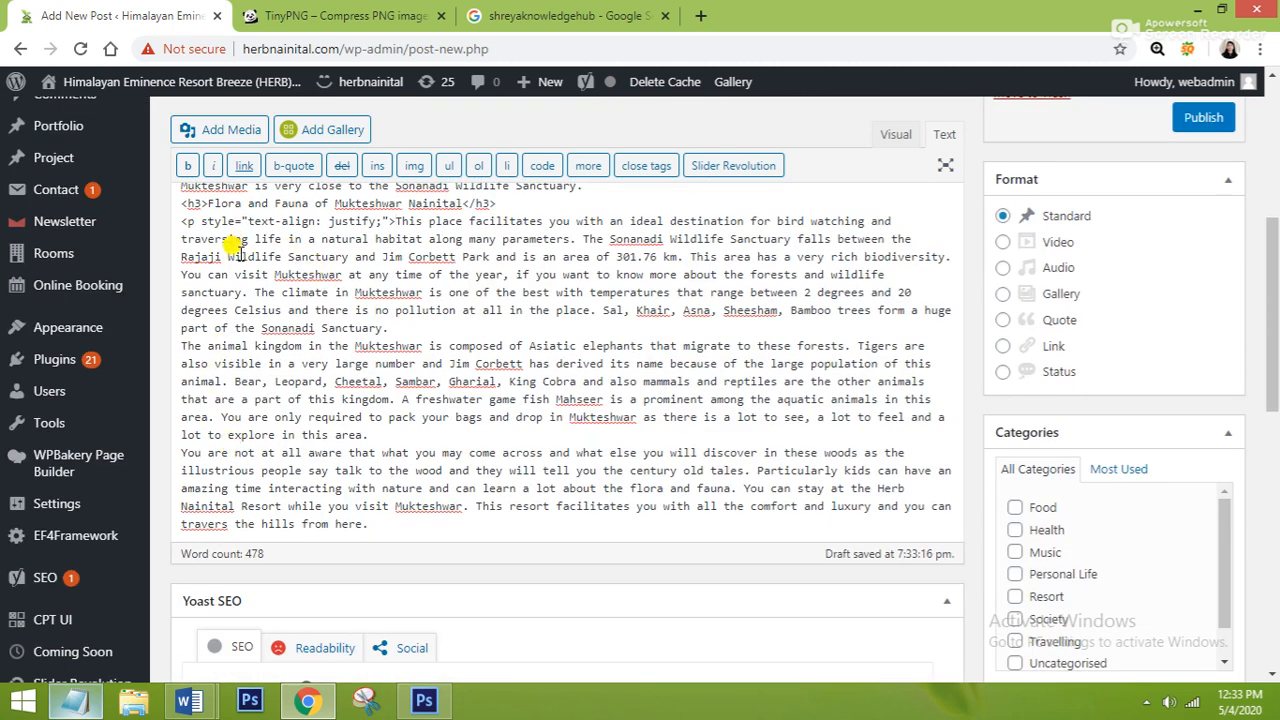
pyautogui.click(183, 346)
pyautogui.hotkey('ctrl', 'v')
pyautogui.scroll(-1, 317, 407)
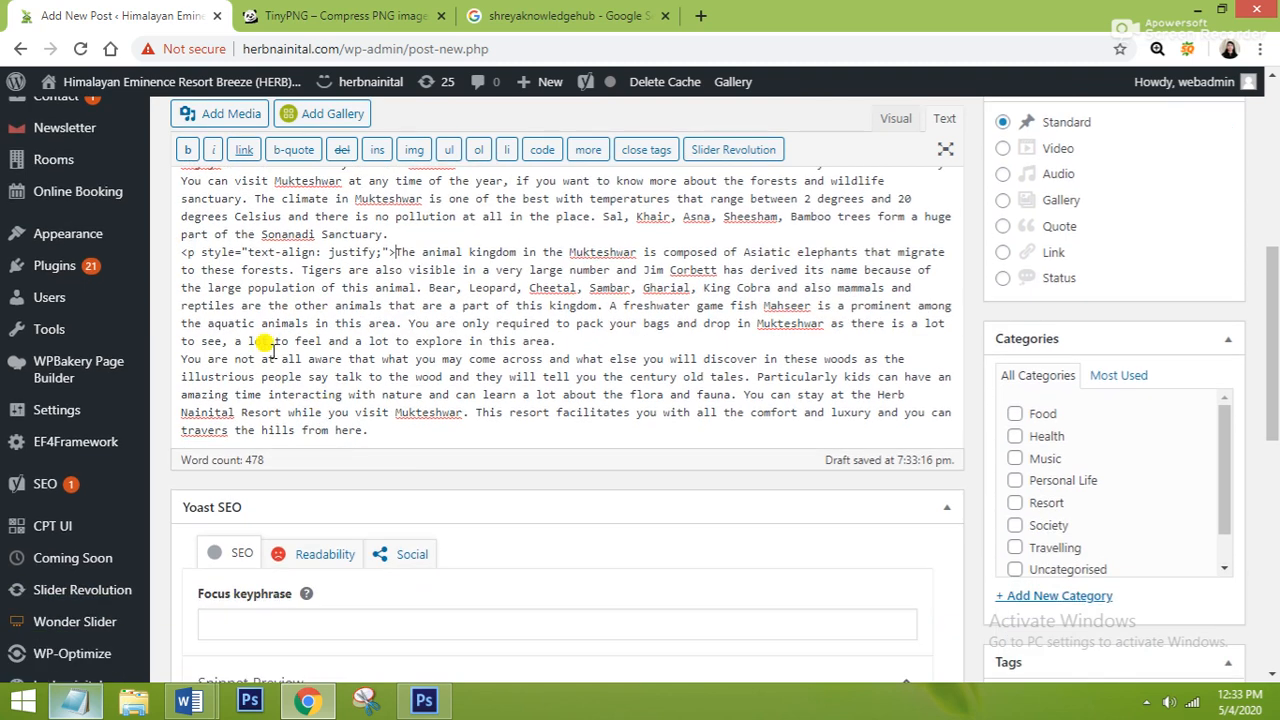
pyautogui.click(180, 359)
pyautogui.hotkey('ctrl', 'v')
# Step: Return the post to the visual editor and check the alignment of all its paragraphs
pyautogui.scroll(2, 508, 372)
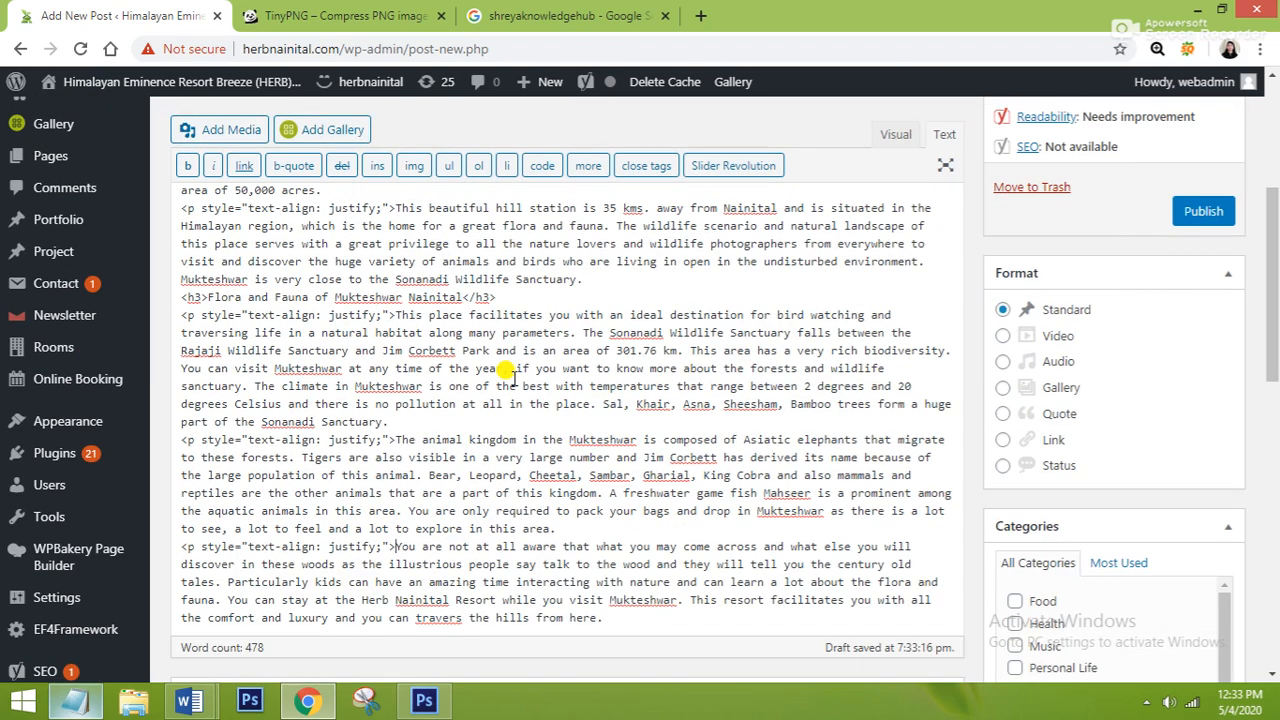
pyautogui.scroll(3, 508, 372)
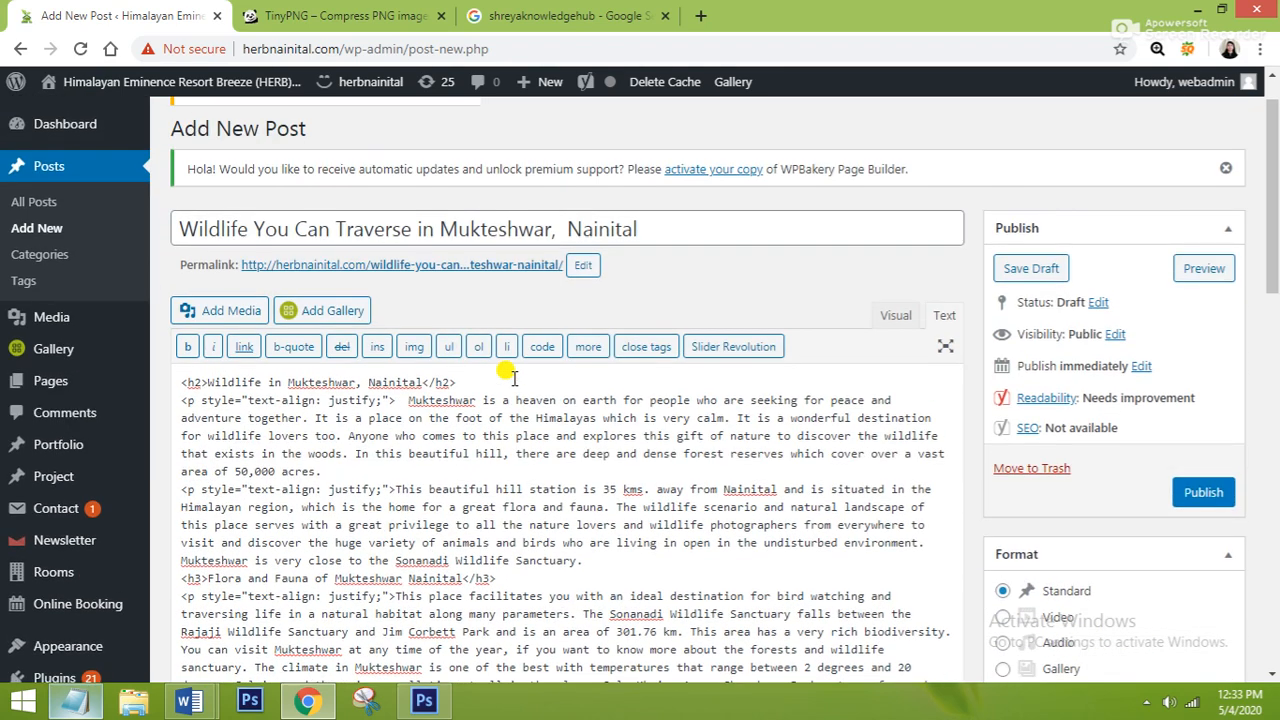
pyautogui.click(905, 317)
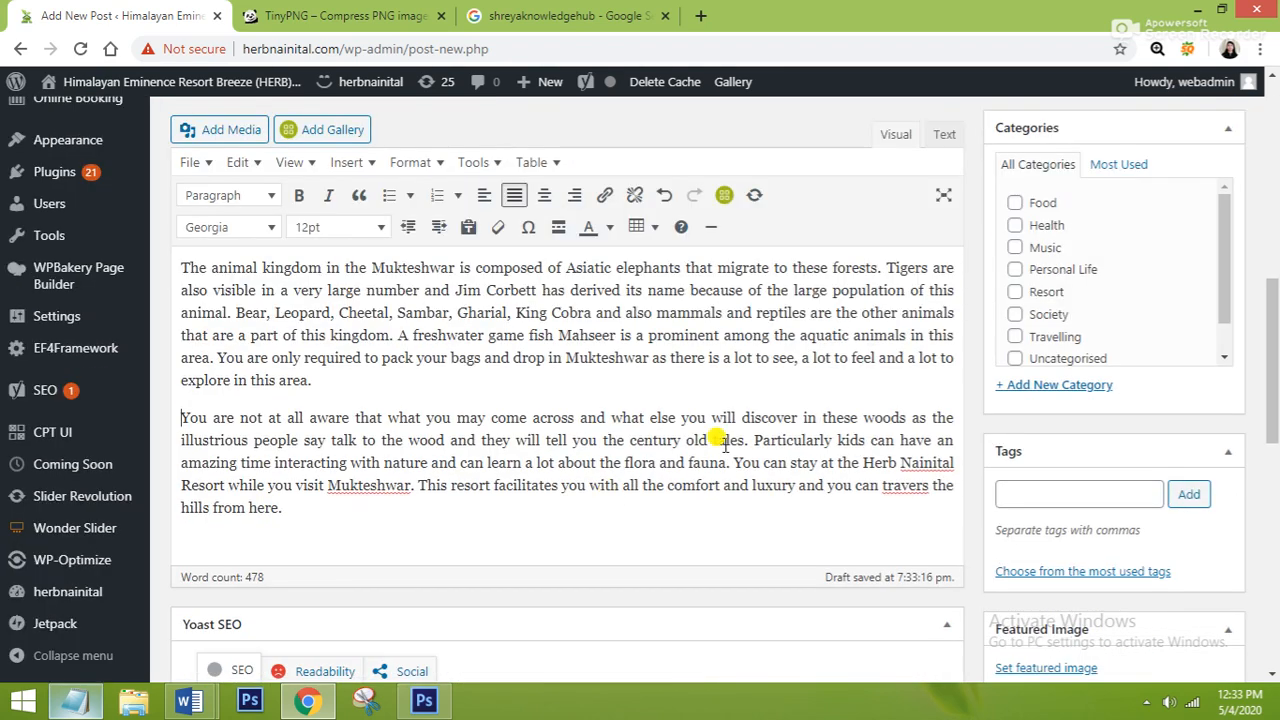
pyautogui.scroll(3, 724, 444)
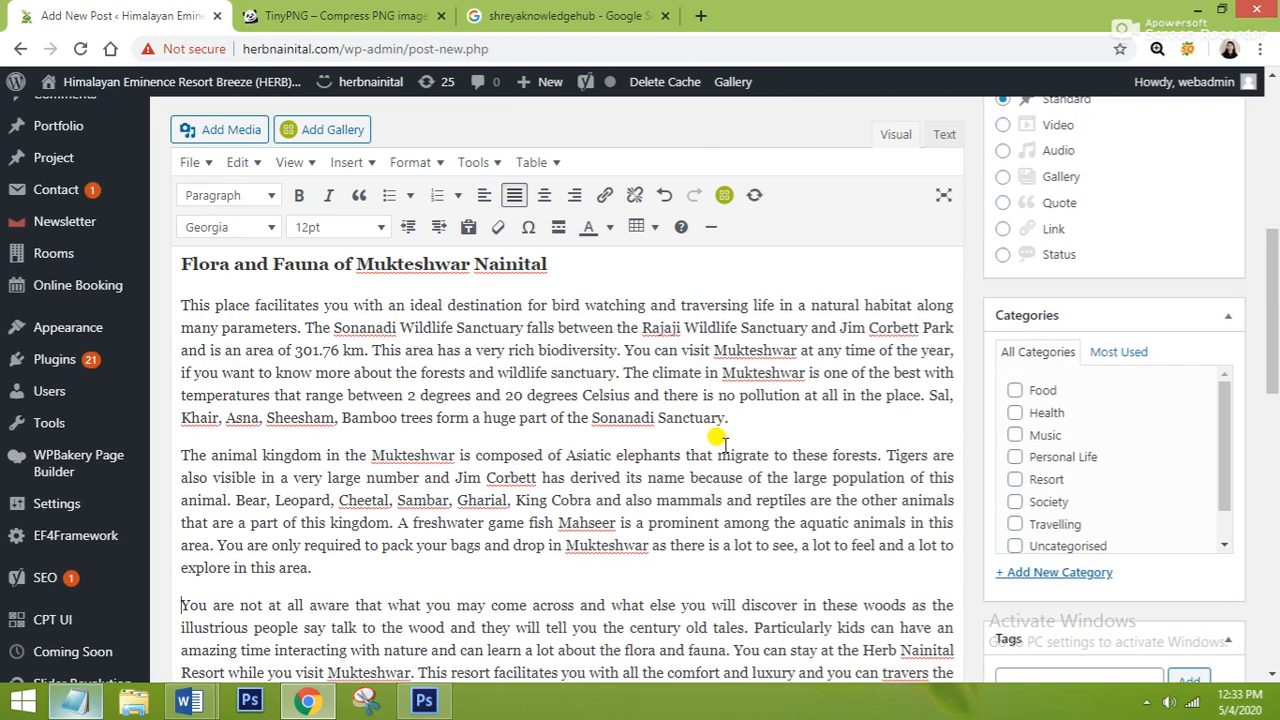
pyautogui.scroll(2, 720, 440)
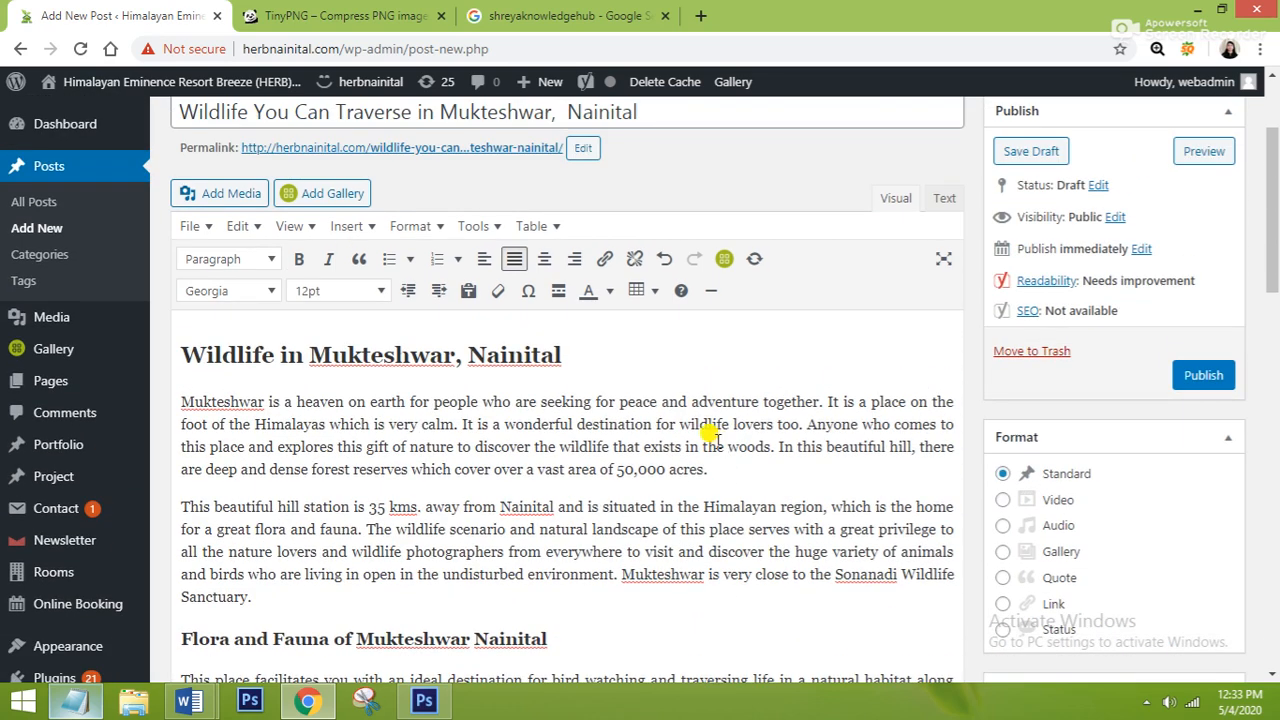
# Step: Show the HTML source again and examine the closing </p> tag of the first paragraph under "Flora and Fauna"
pyautogui.click(943, 199)
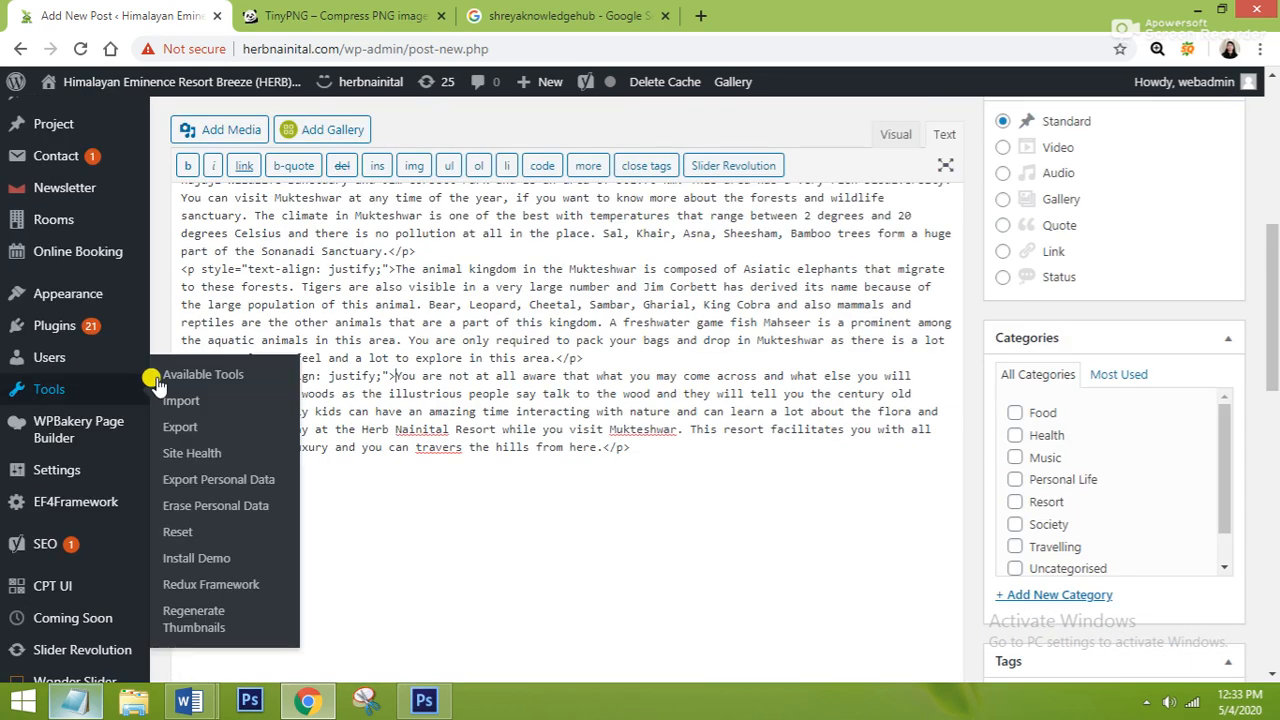
pyautogui.scroll(1, 328, 318)
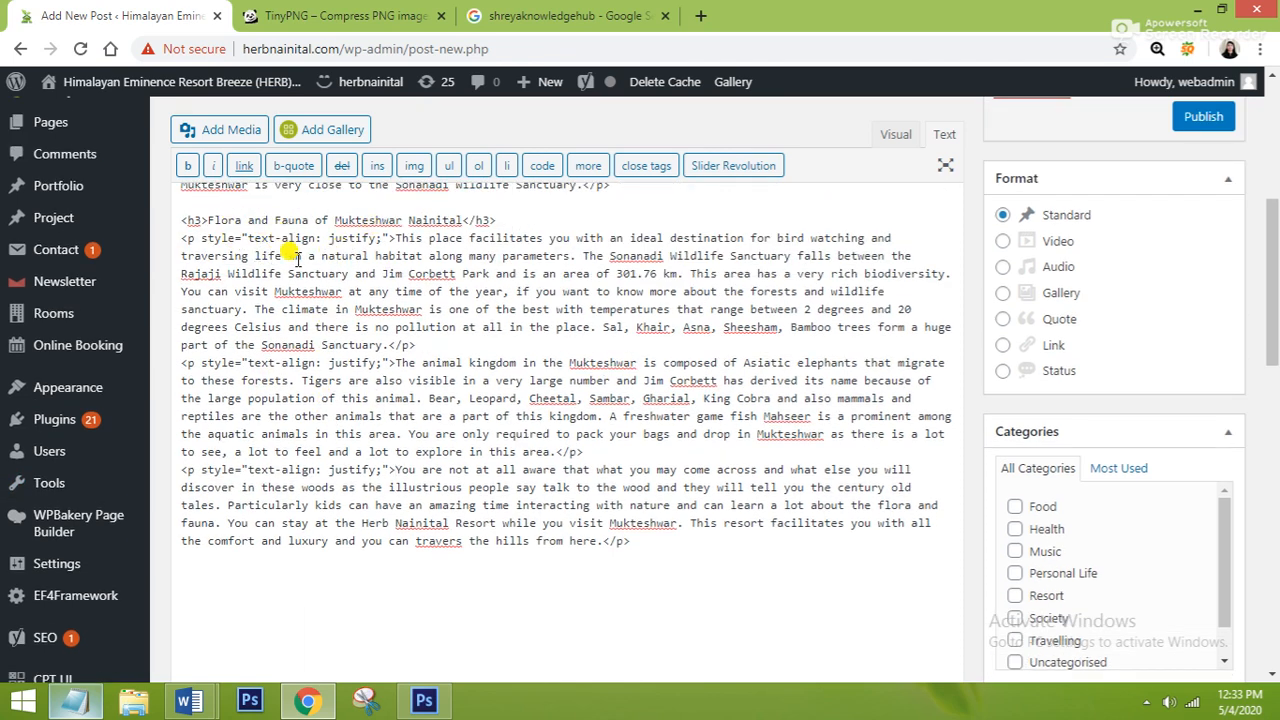
pyautogui.moveTo(416, 345); pyautogui.dragTo(388, 344)
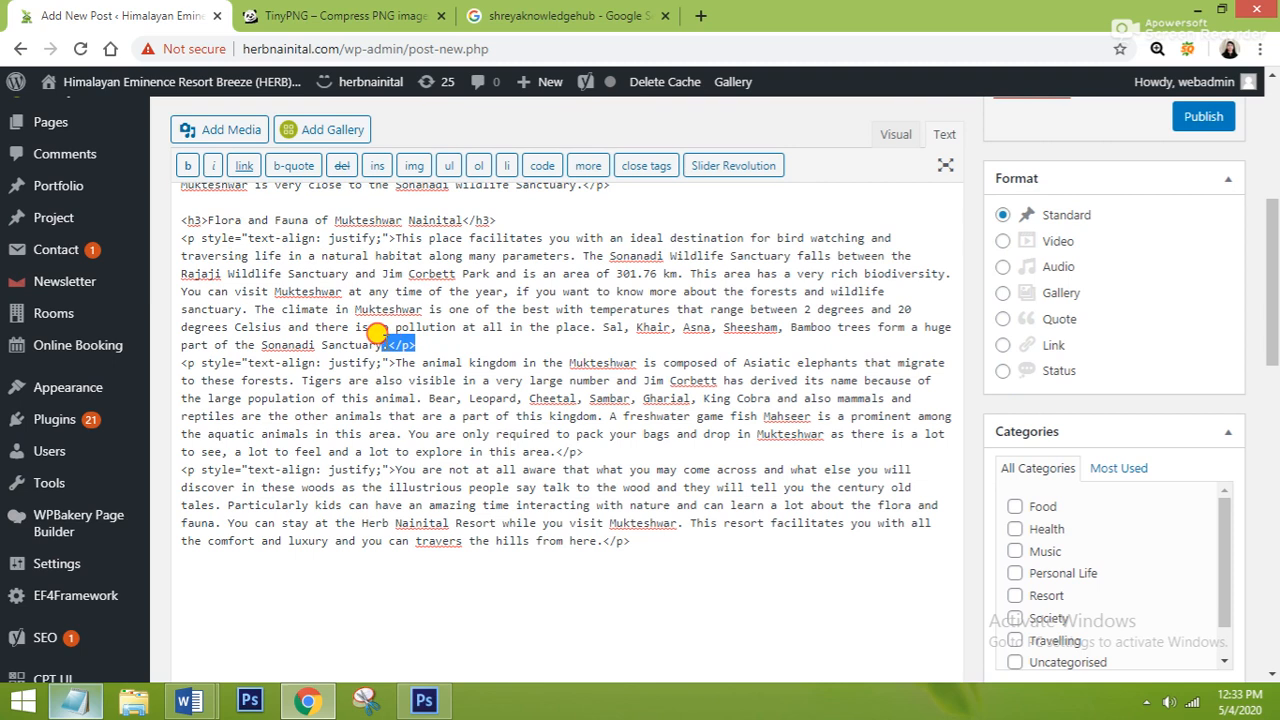
pyautogui.click(376, 333)
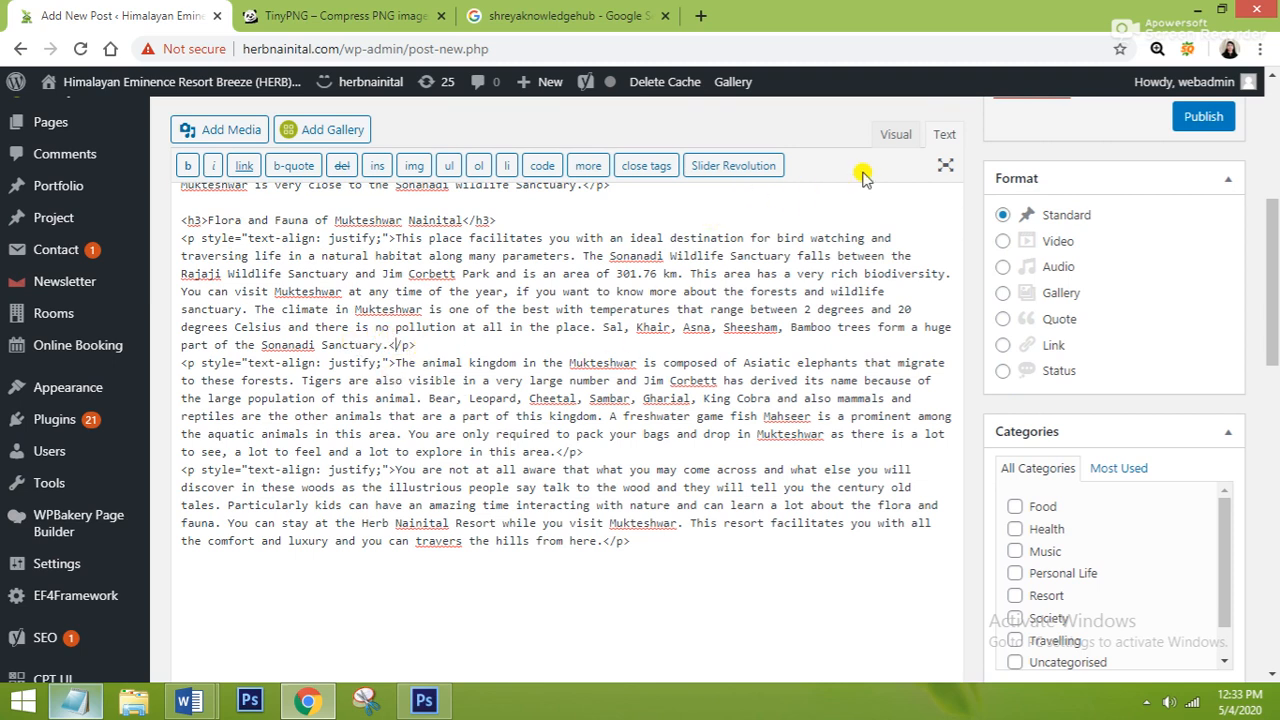
# Step: Go back to the visual editor and review the formatted post down to its last paragraph
pyautogui.click(895, 140)
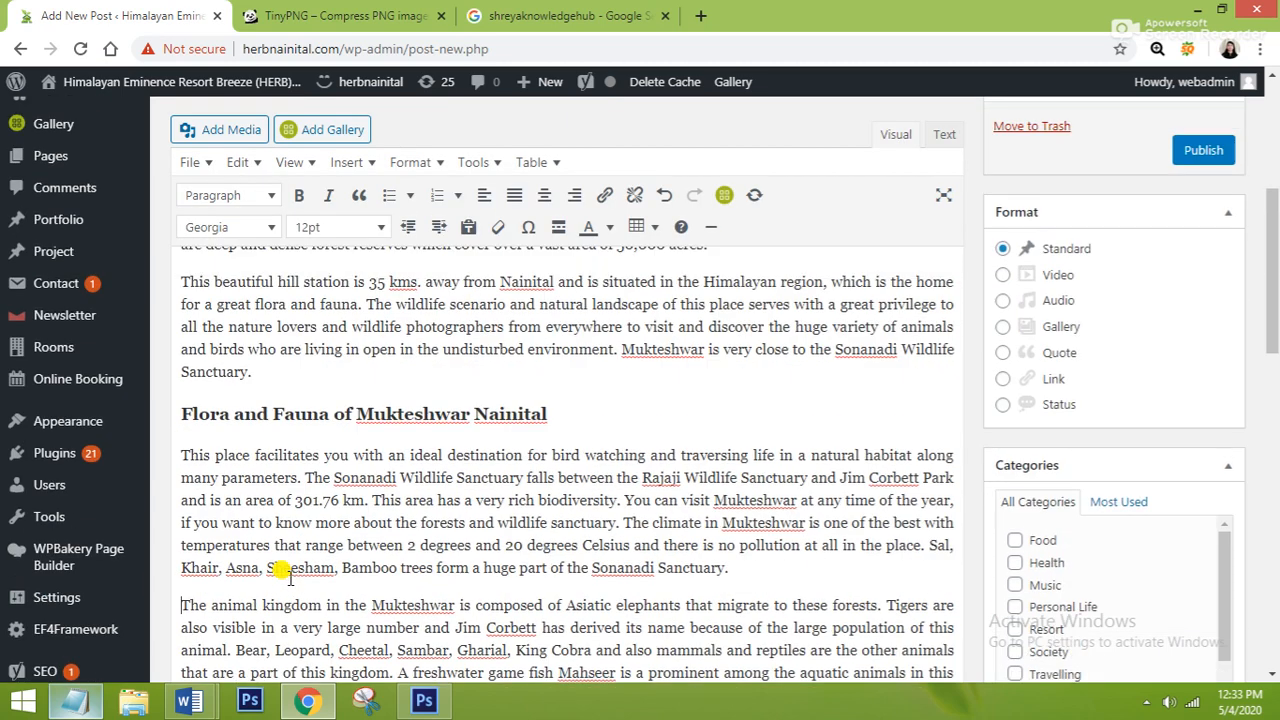
pyautogui.scroll(5, 289, 575)
pyautogui.scroll(-10, 616, 565)
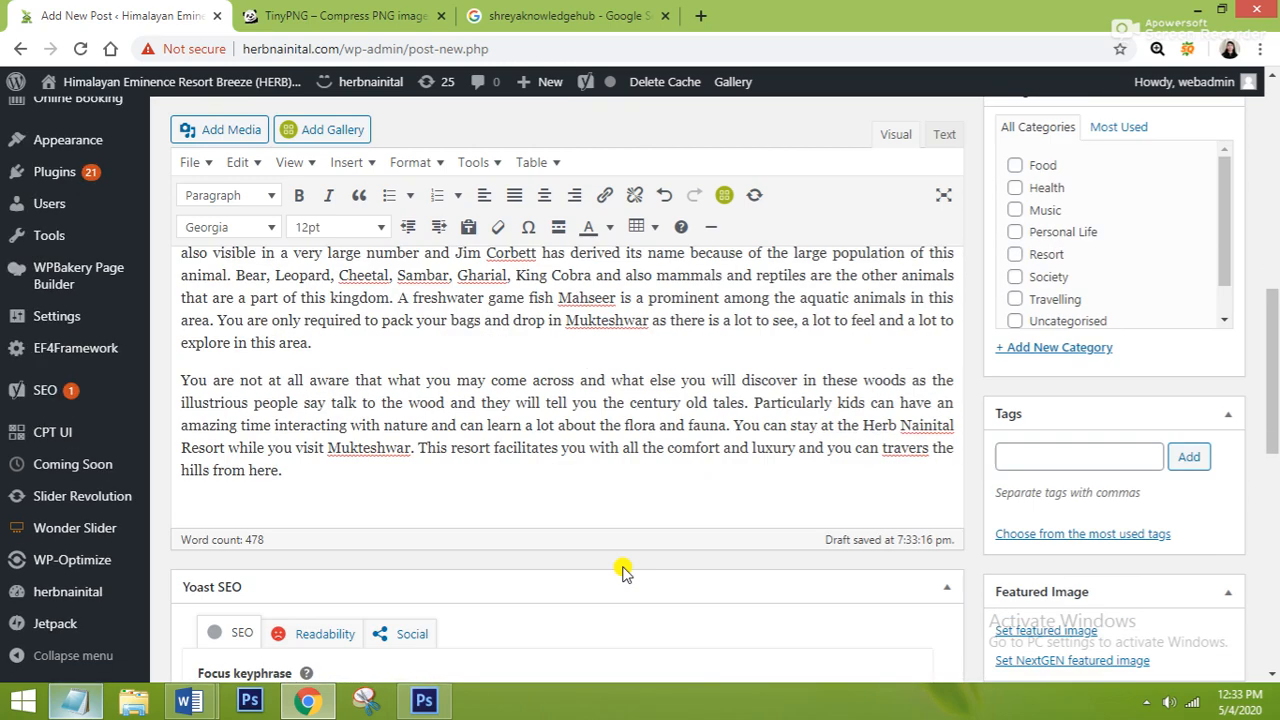
# Step: Review the whole post from its title down to the Yoast SEO snippet preview
pyautogui.scroll(10, 621, 570)
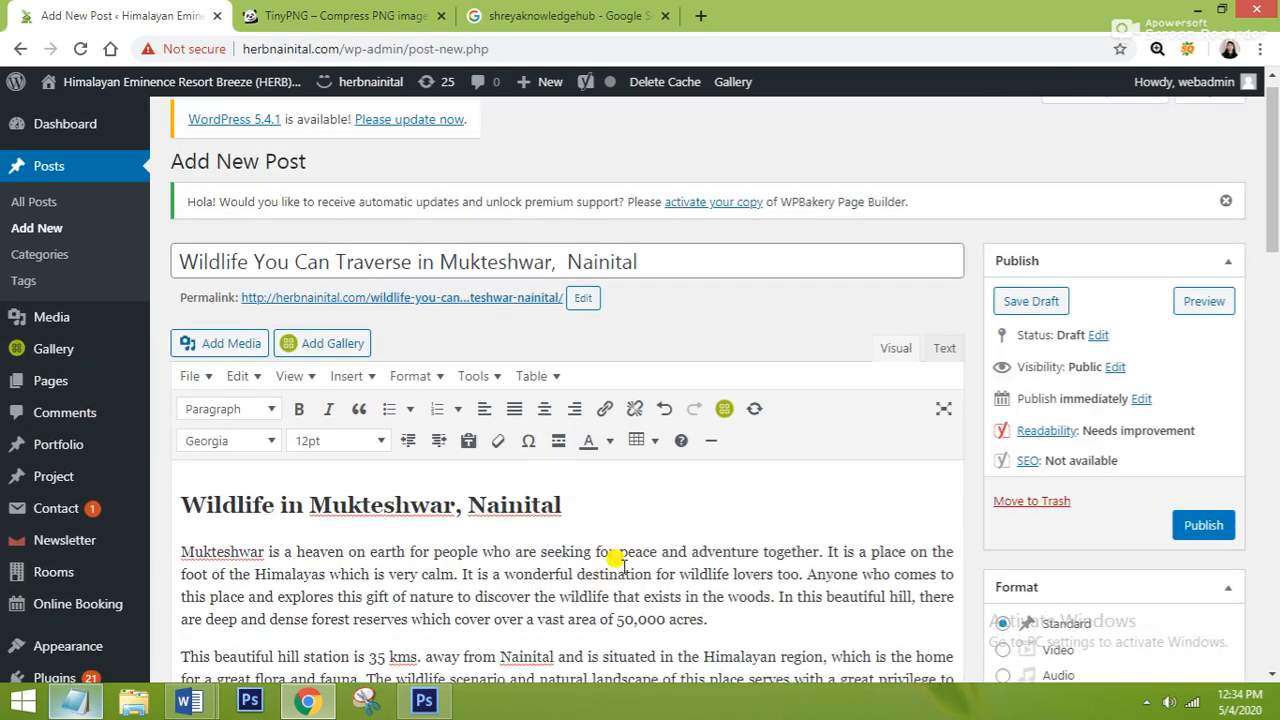
pyautogui.scroll(-5, 622, 563)
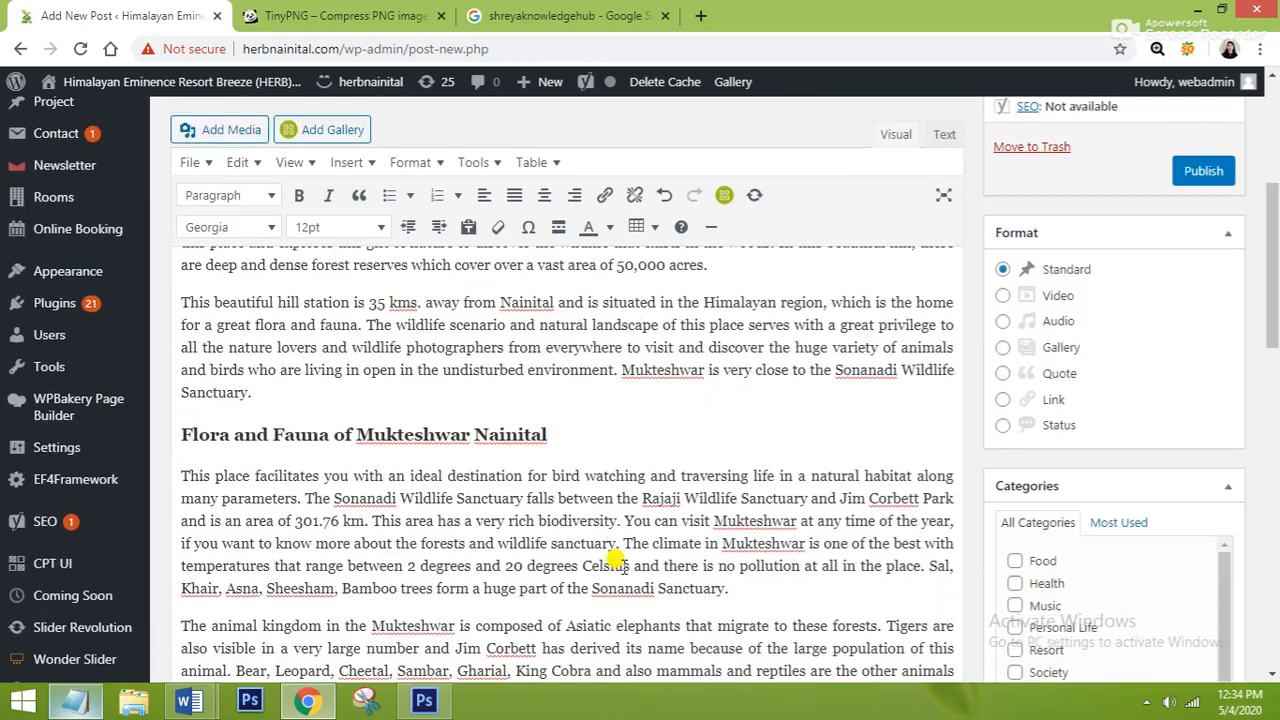
pyautogui.scroll(-5, 622, 563)
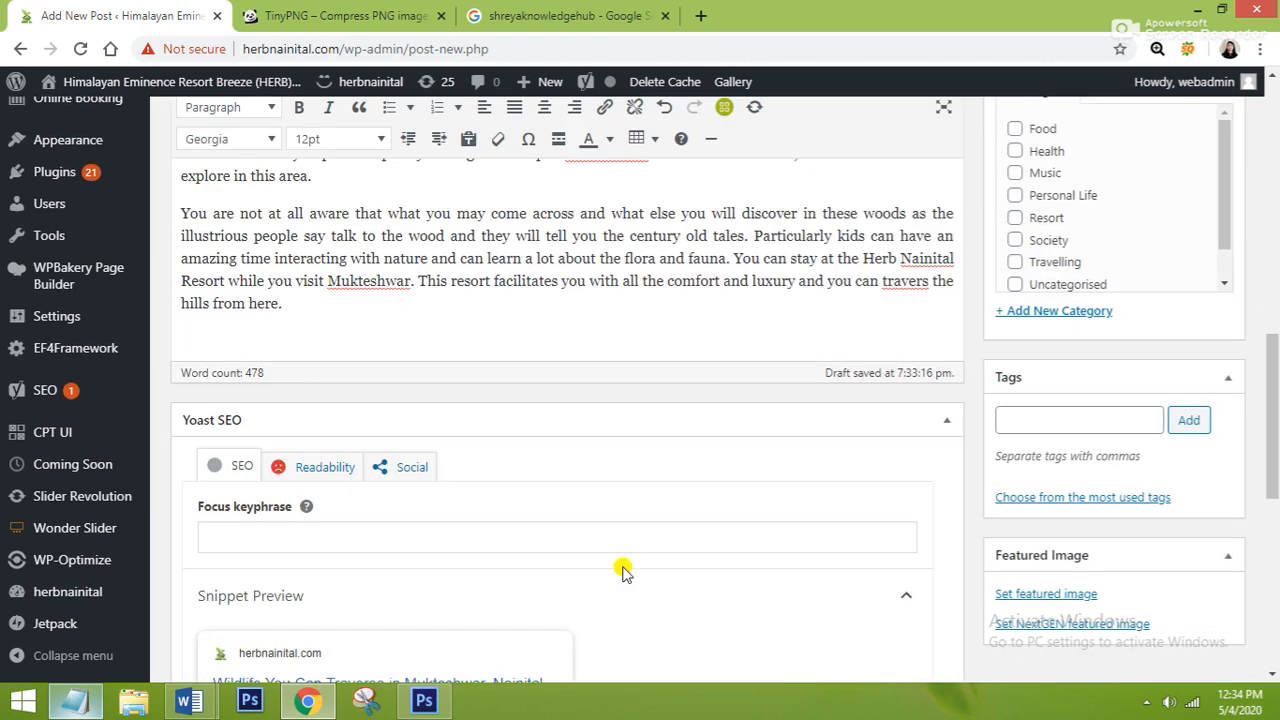
pyautogui.scroll(-1, 667, 392)
pyautogui.scroll(-1, 667, 392)
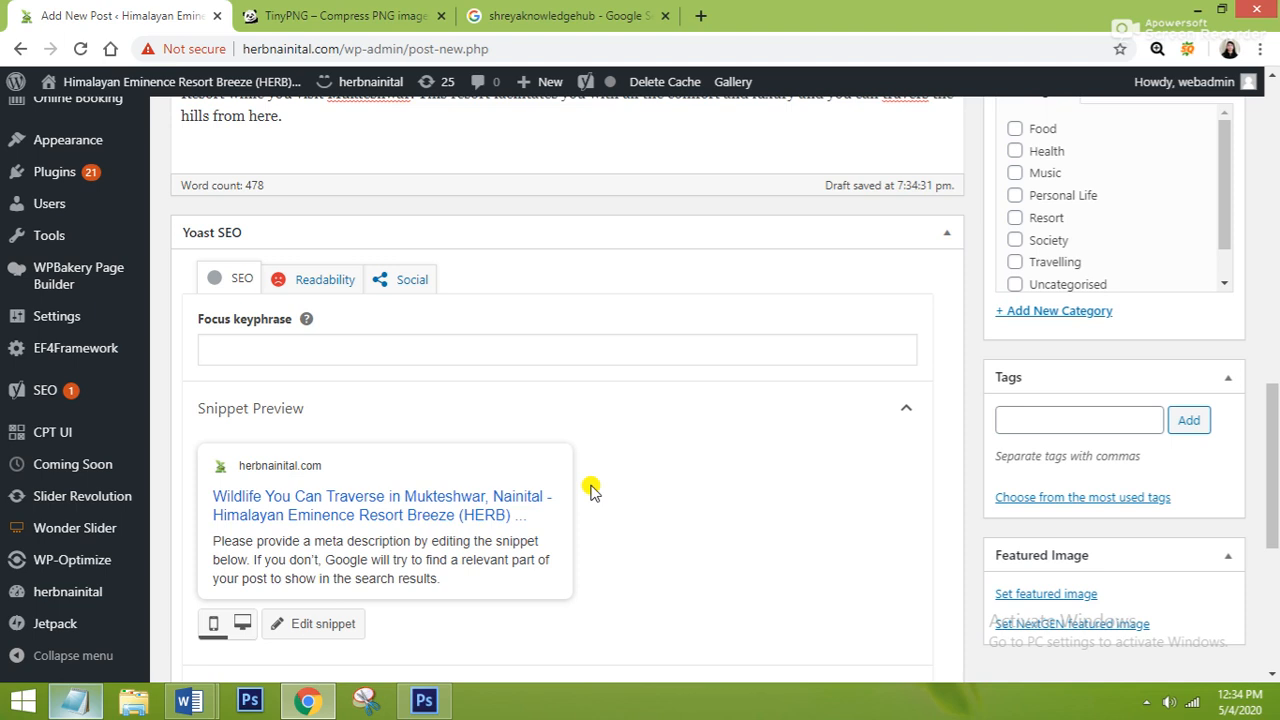
# Step: Switch to Photoshop and look at the tiger image prepared for the post
pyautogui.click(420, 703)
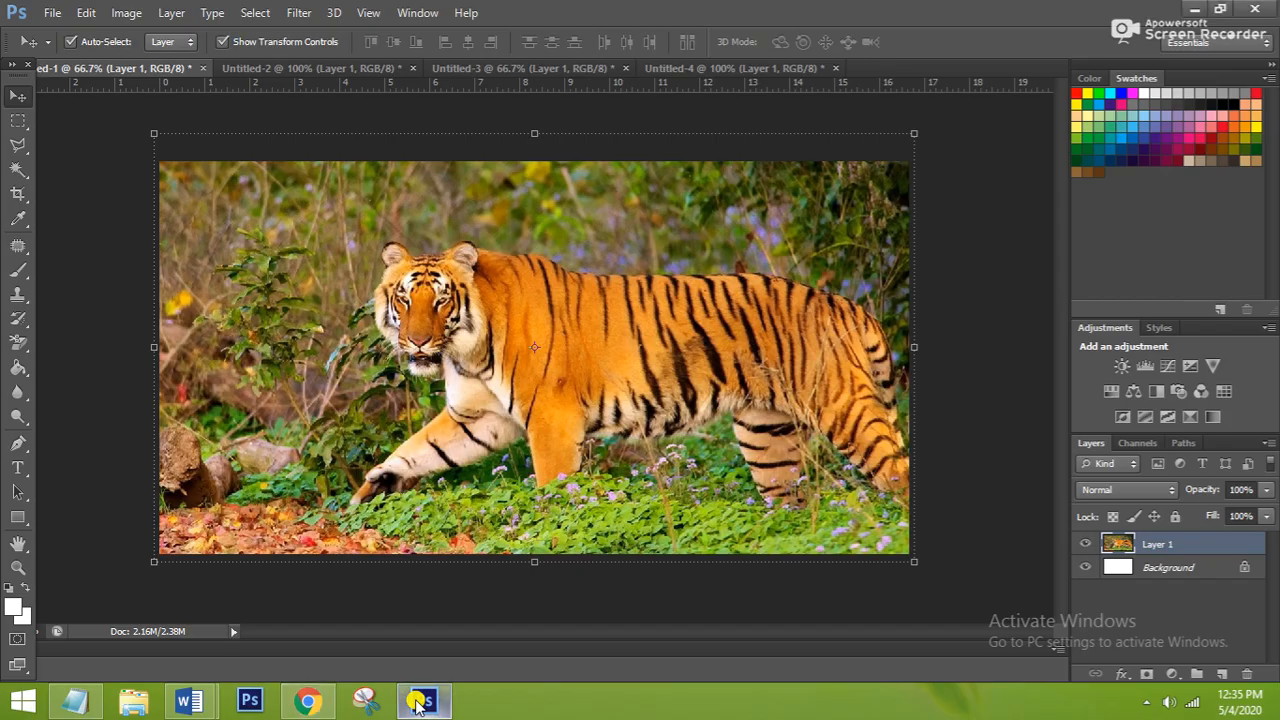
pyautogui.click(519, 480)
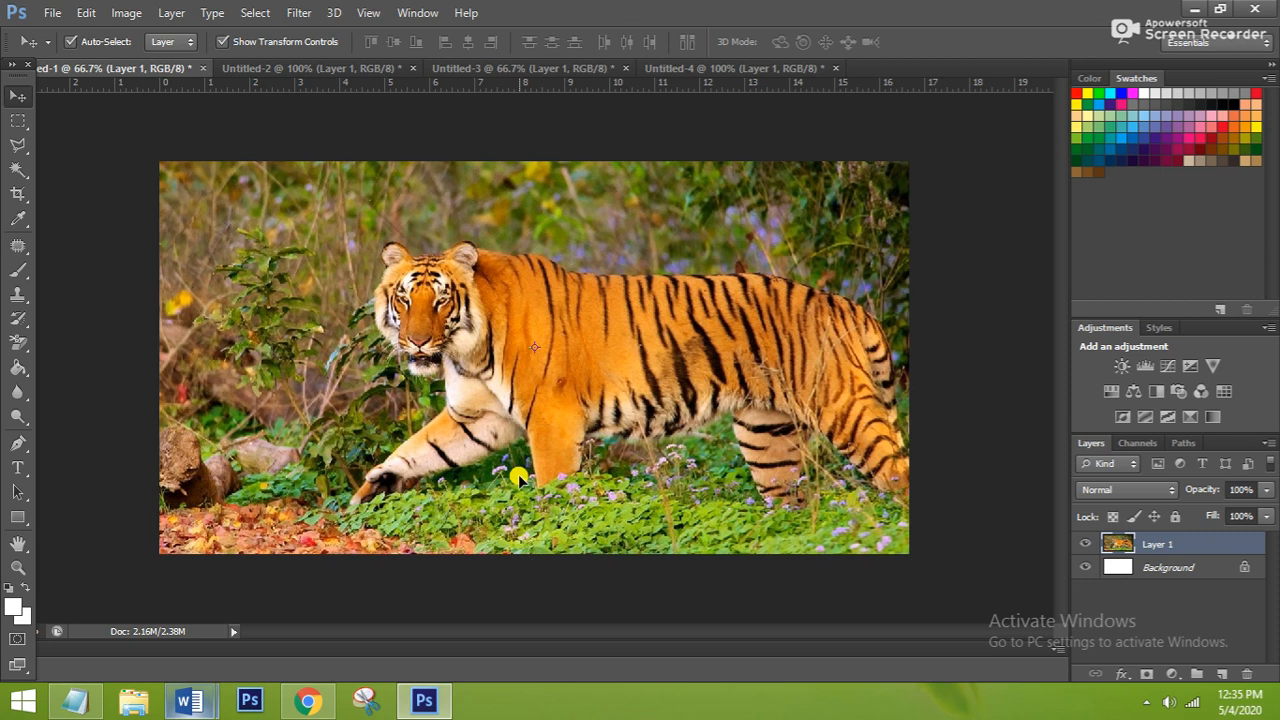
pyautogui.click(519, 480)
# Step: Return to the post in Chrome and check the keyword phrase "Wildlife in Mukteshwar" in its first subheading
pyautogui.click(307, 700)
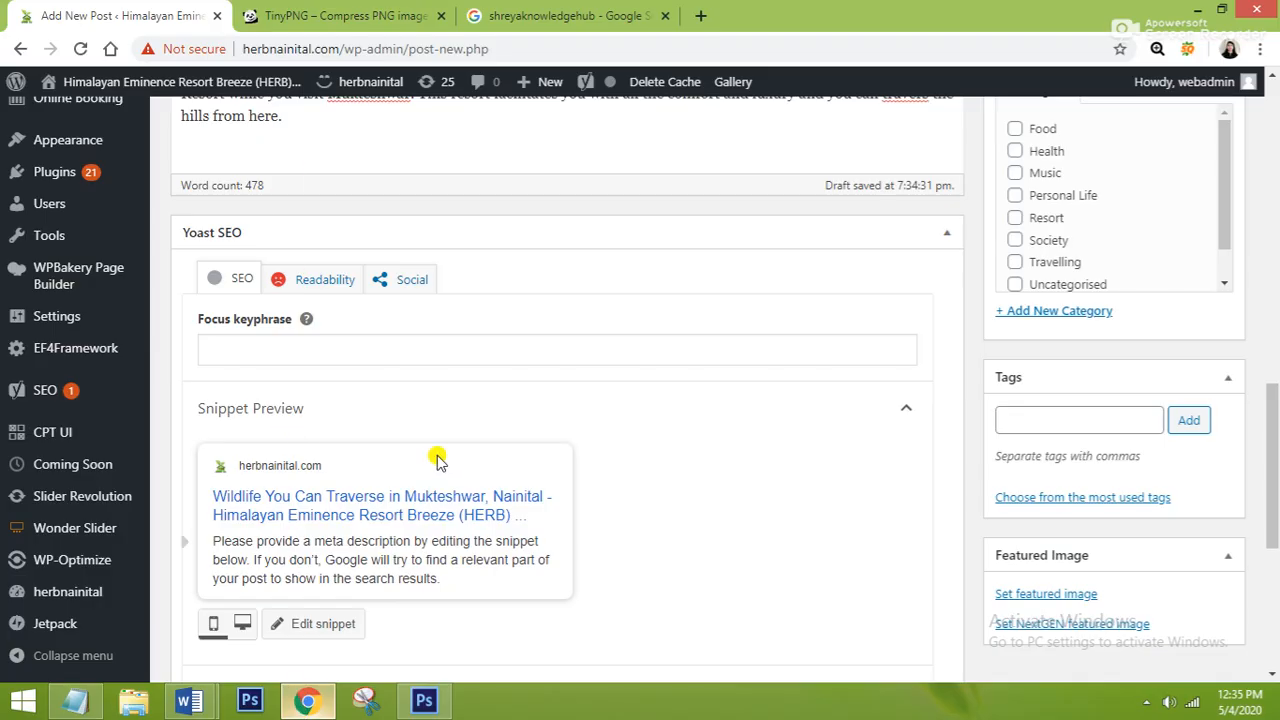
pyautogui.scroll(15, 437, 460)
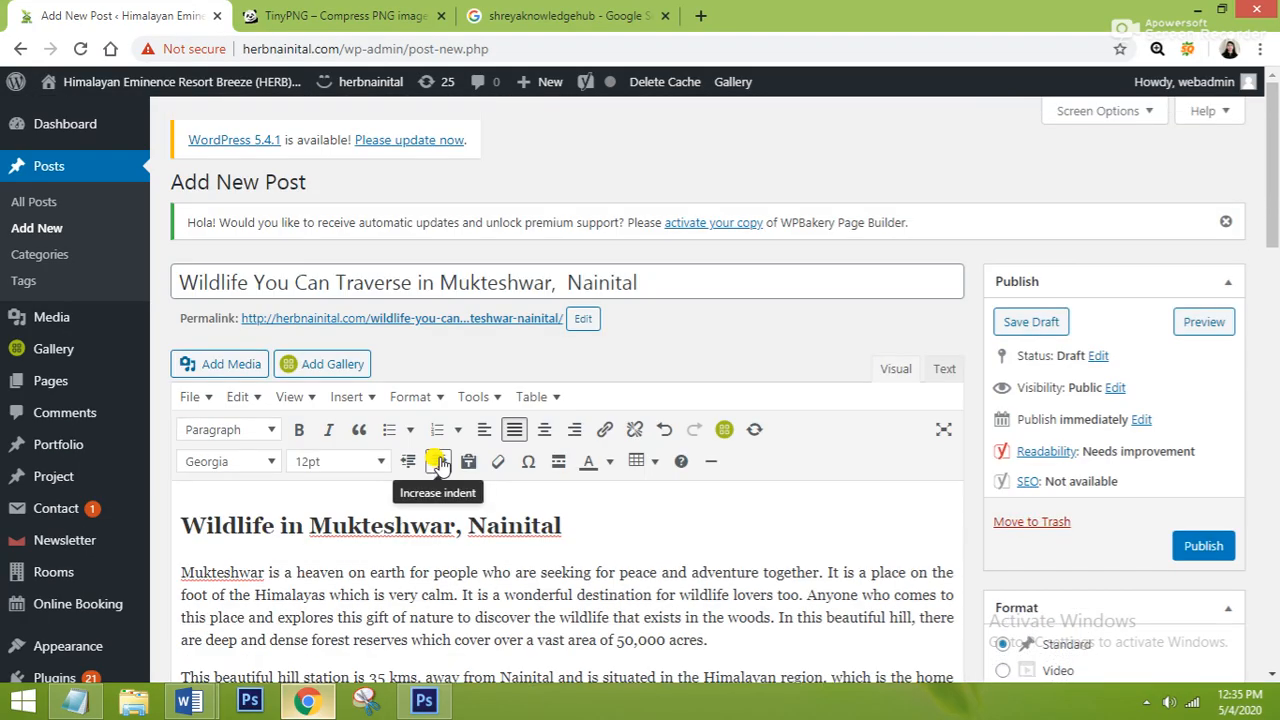
pyautogui.scroll(-2, 440, 462)
pyautogui.moveTo(455, 338); pyautogui.dragTo(184, 325)
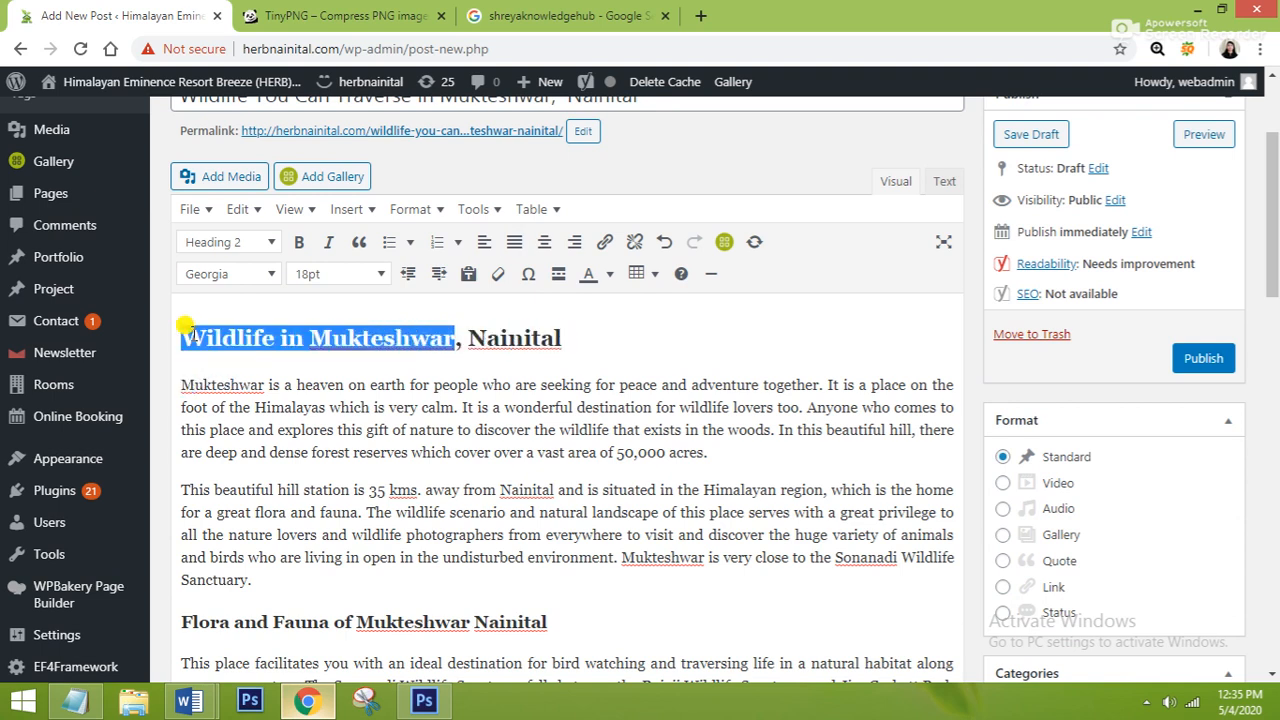
pyautogui.click(266, 376)
# Step: Switch to Photoshop and open the tiger image in Save for Web, showing the original version in the preview
pyautogui.click(427, 705)
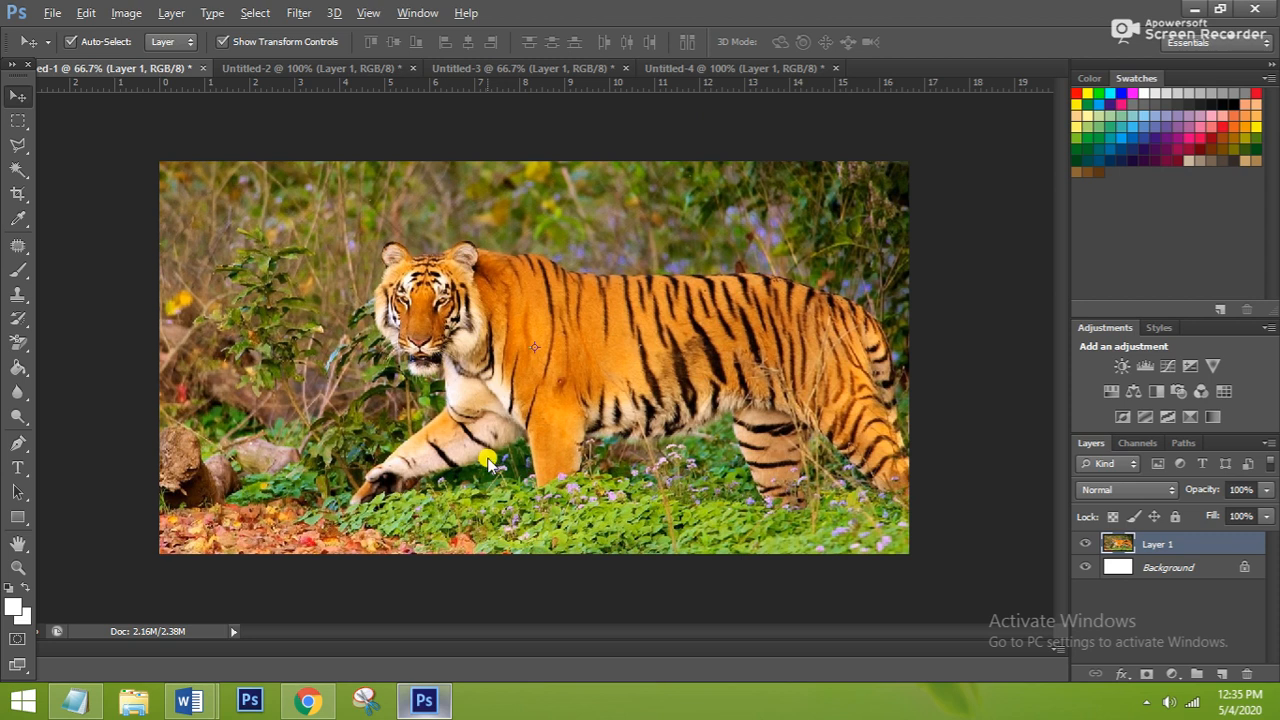
pyautogui.hotkey('ctrl', 'alt', 'shift', 's')
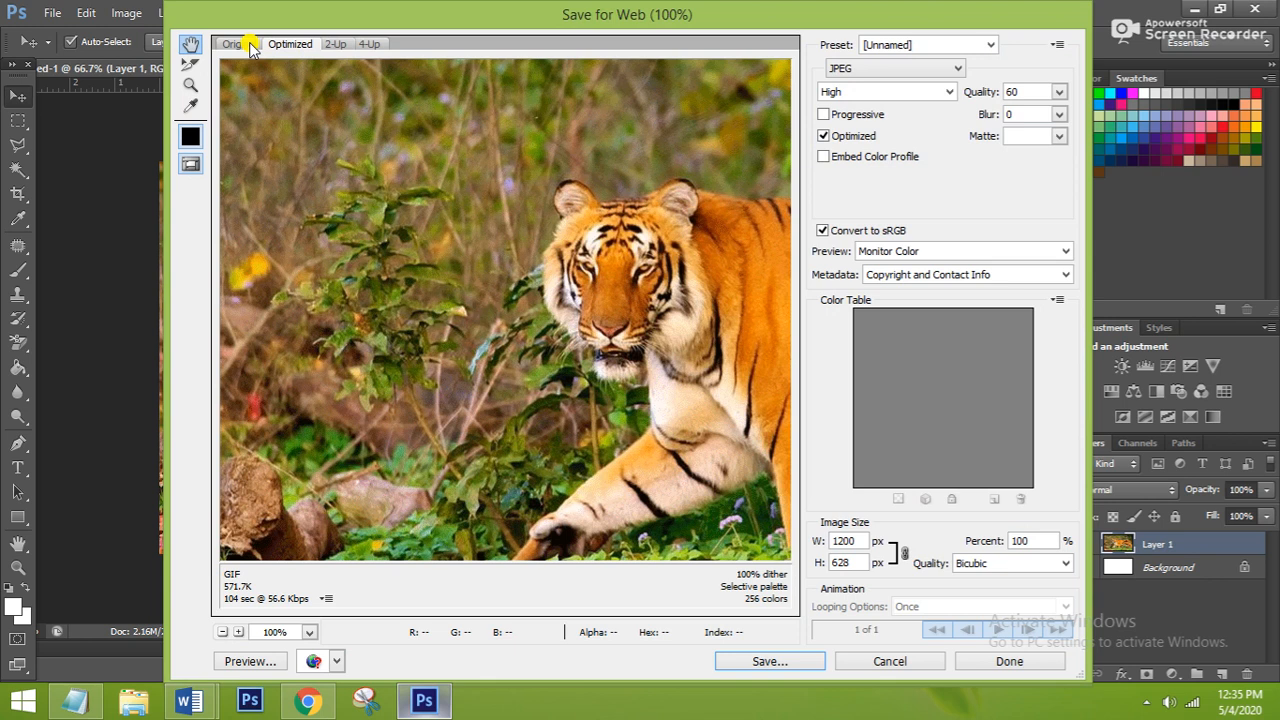
pyautogui.click(247, 45)
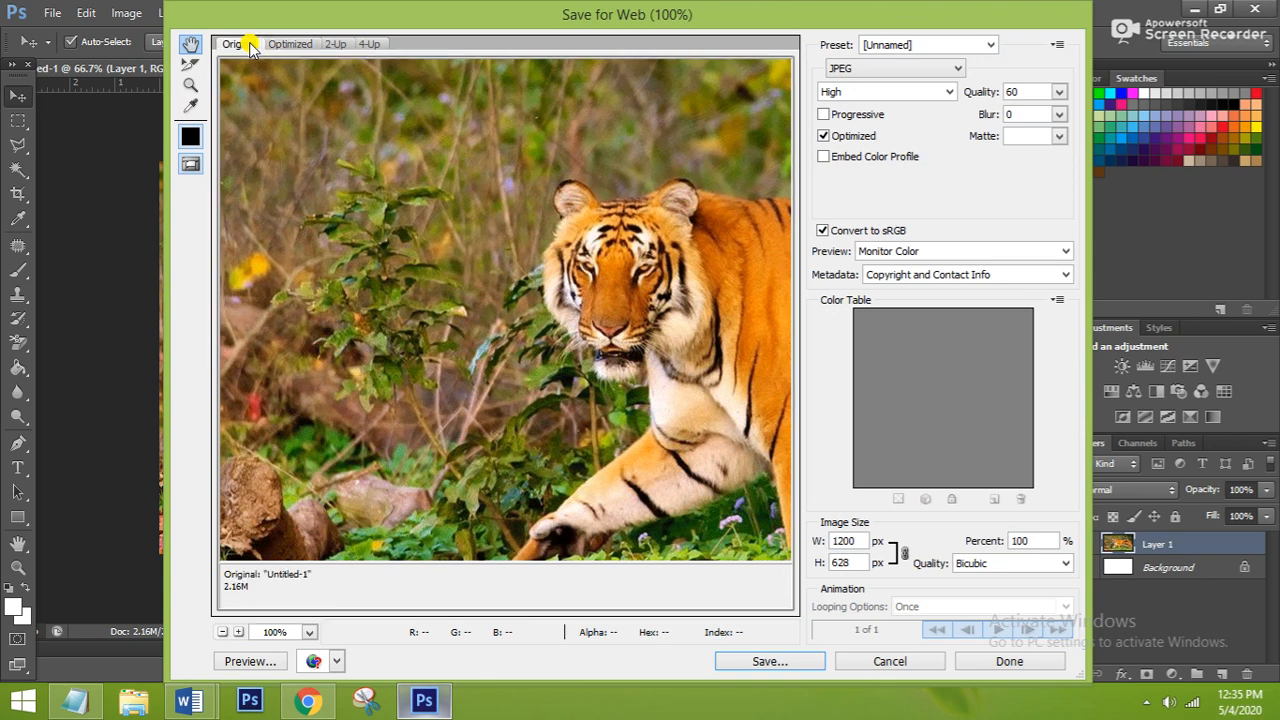
# Step: Save the tiger image from Save for Web to the Desktop under the file name wildlife-in-mukteshwar
pyautogui.click(770, 661)
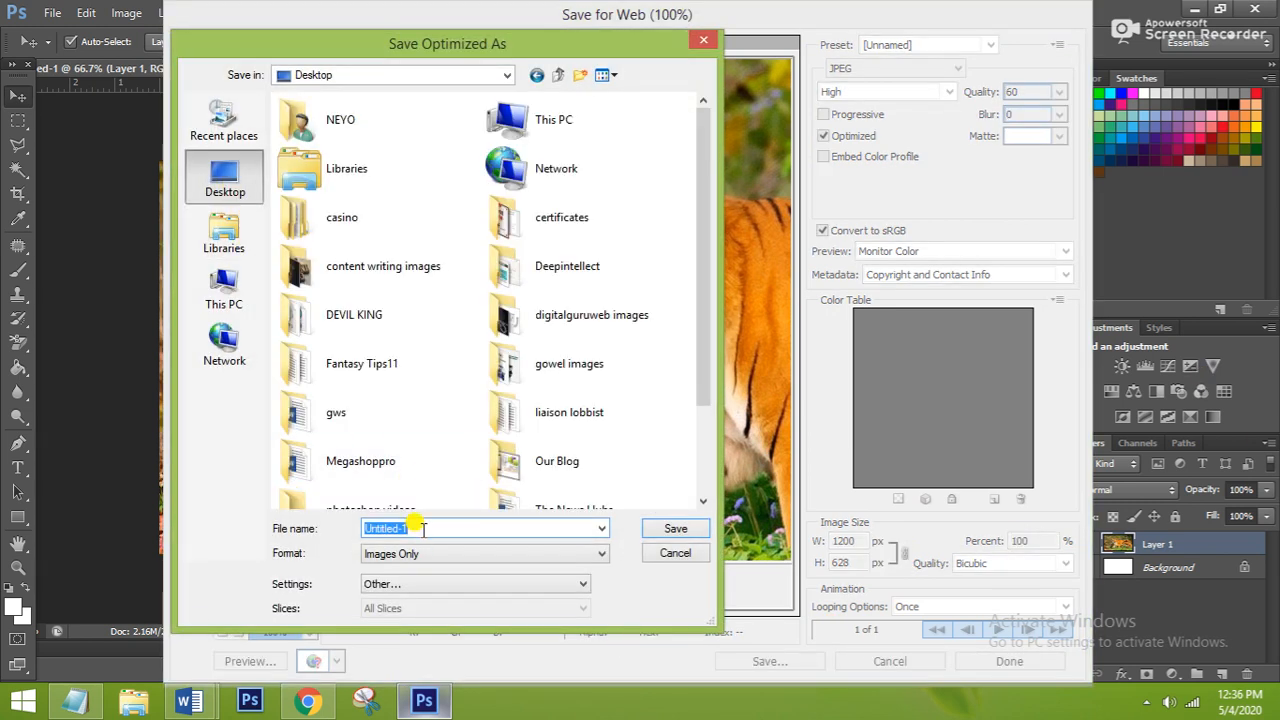
pyautogui.write('wildli')
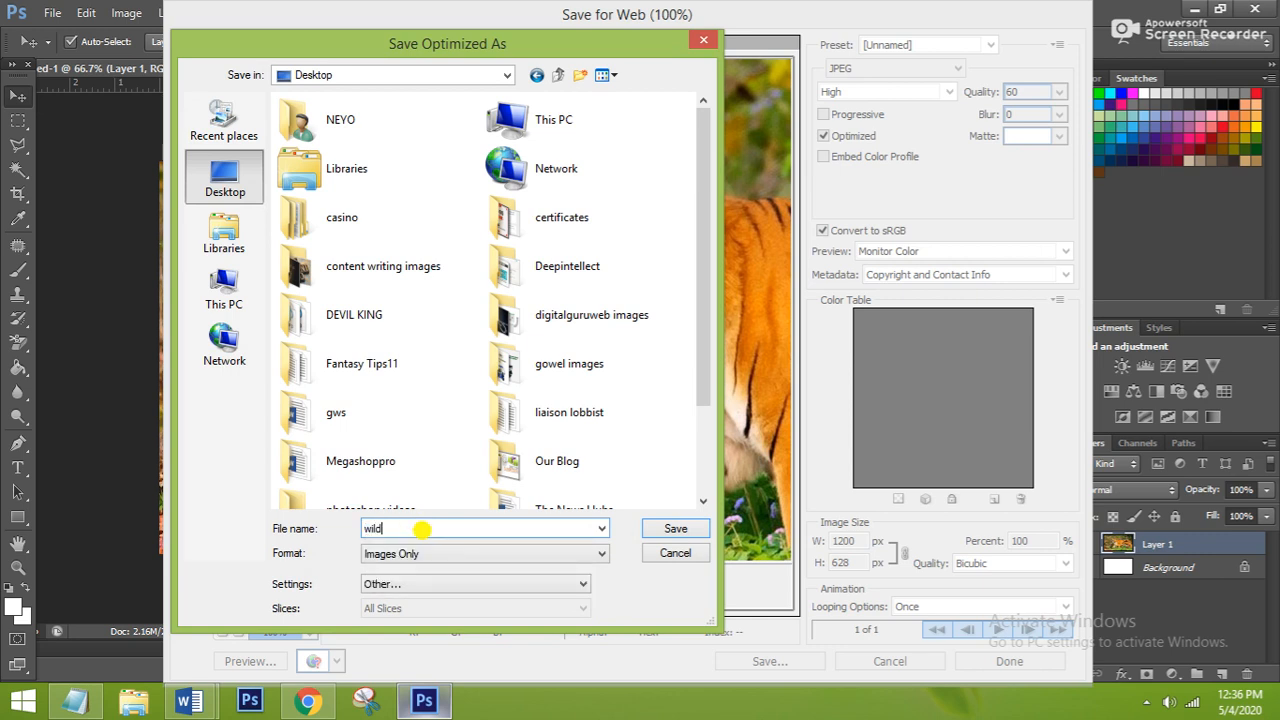
pyautogui.write('fe-in')
pyautogui.write('-m')
pyautogui.write('agesh')
pyautogui.write('war')
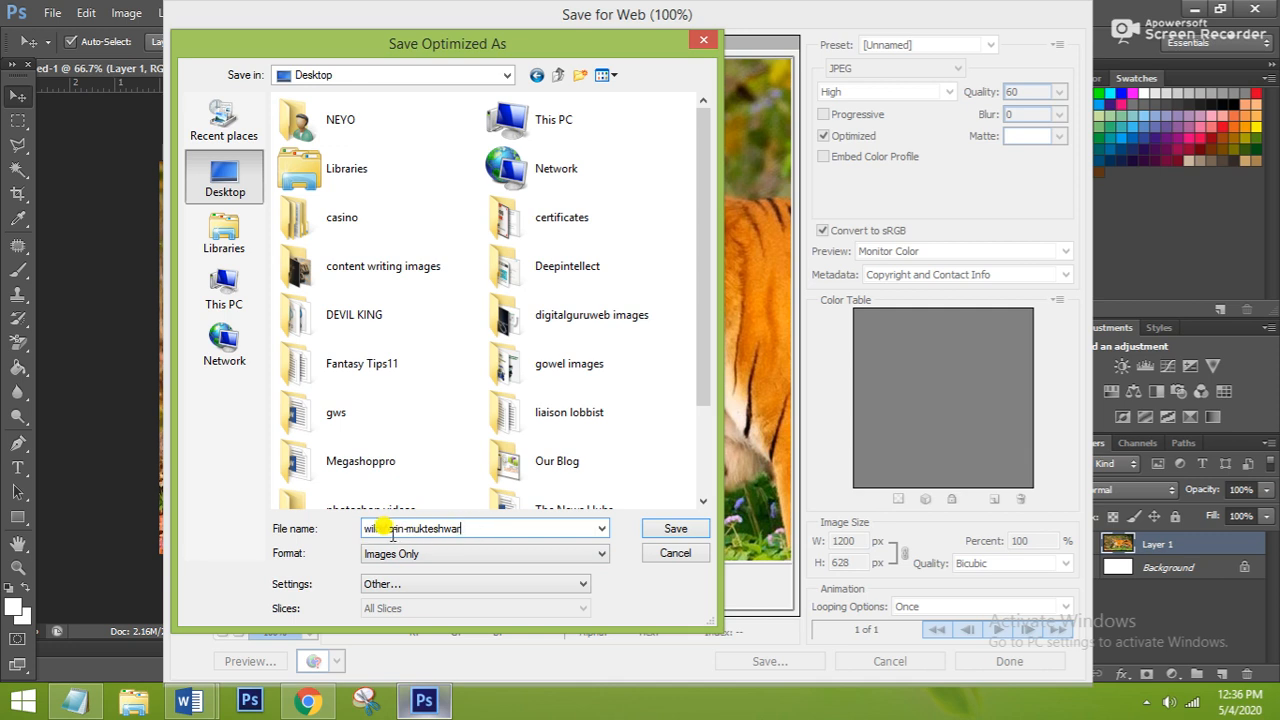
pyautogui.click(676, 528)
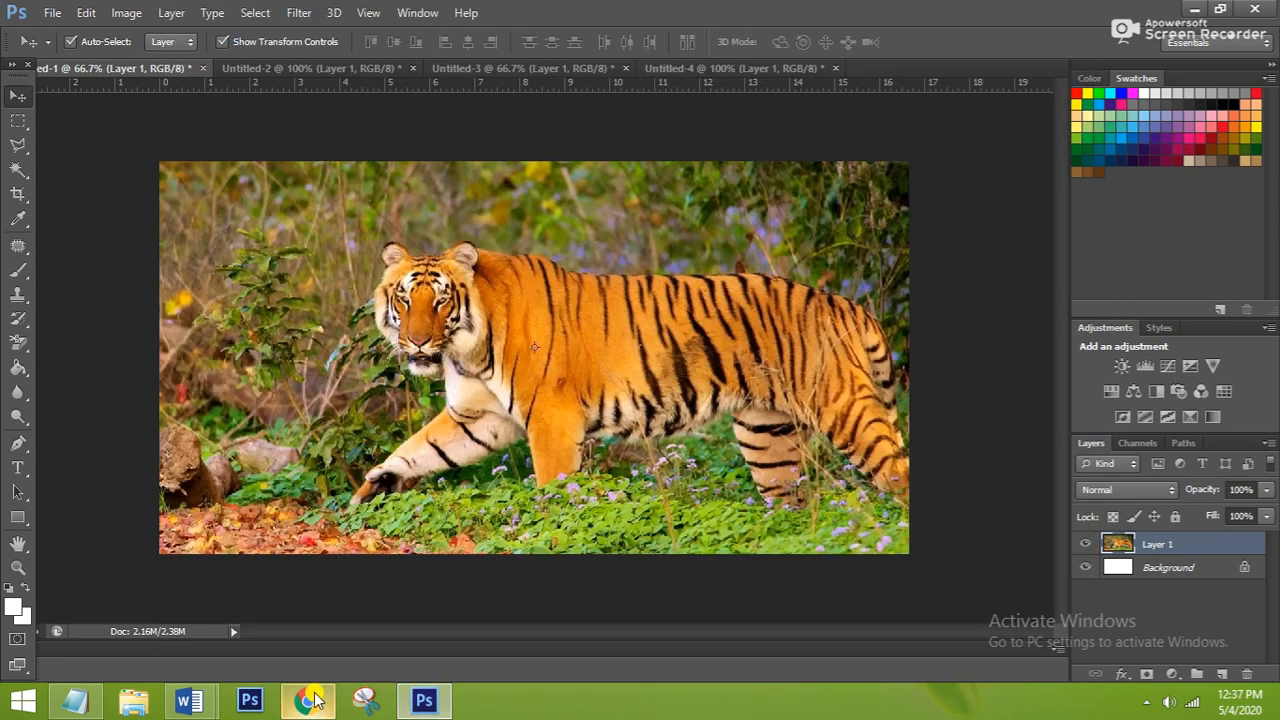
# Step: Look over the post's opening sections in Chrome and glance back at the tiger image in Photoshop
pyautogui.click(308, 700)
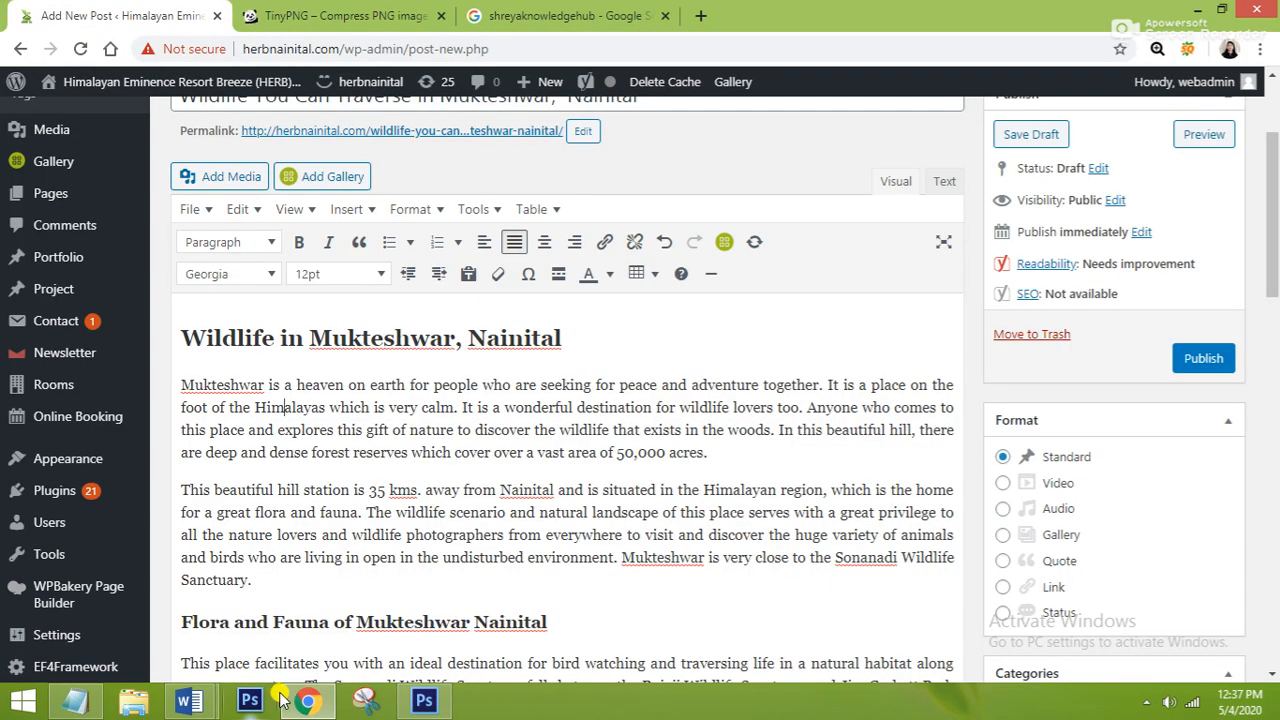
pyautogui.moveTo(310, 706)
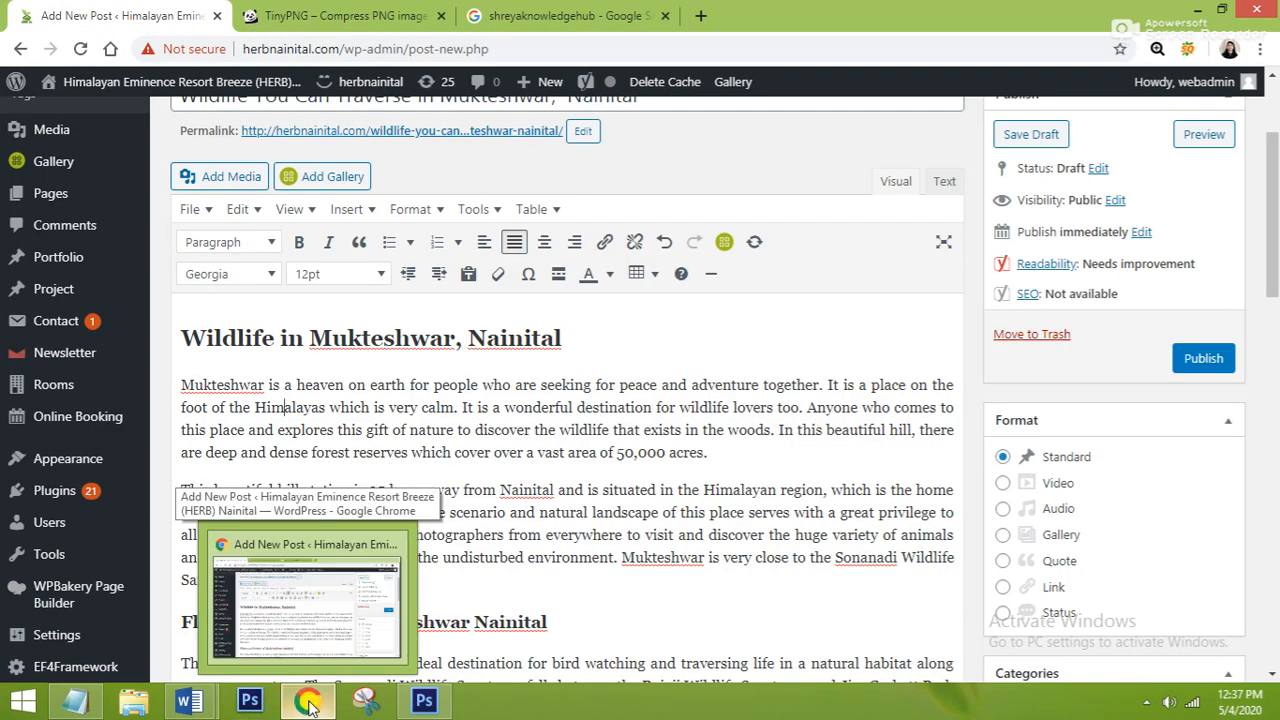
pyautogui.click(562, 512)
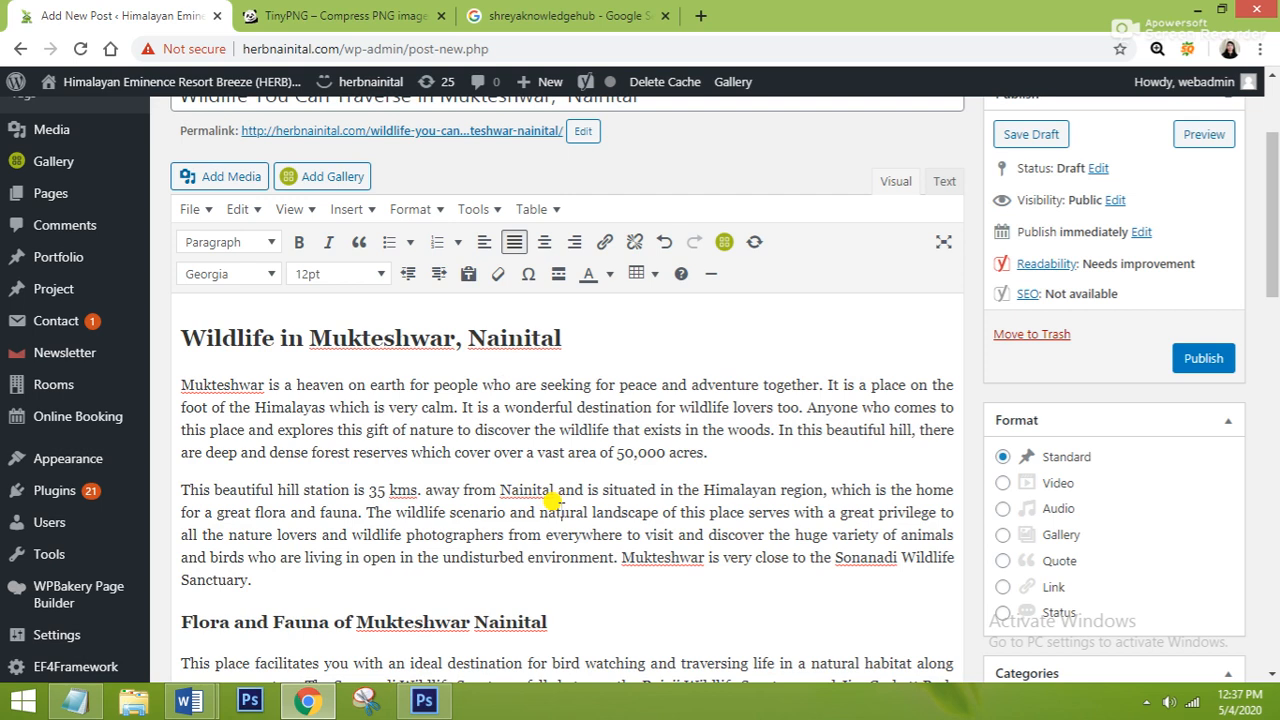
pyautogui.scroll(-2, 450, 545)
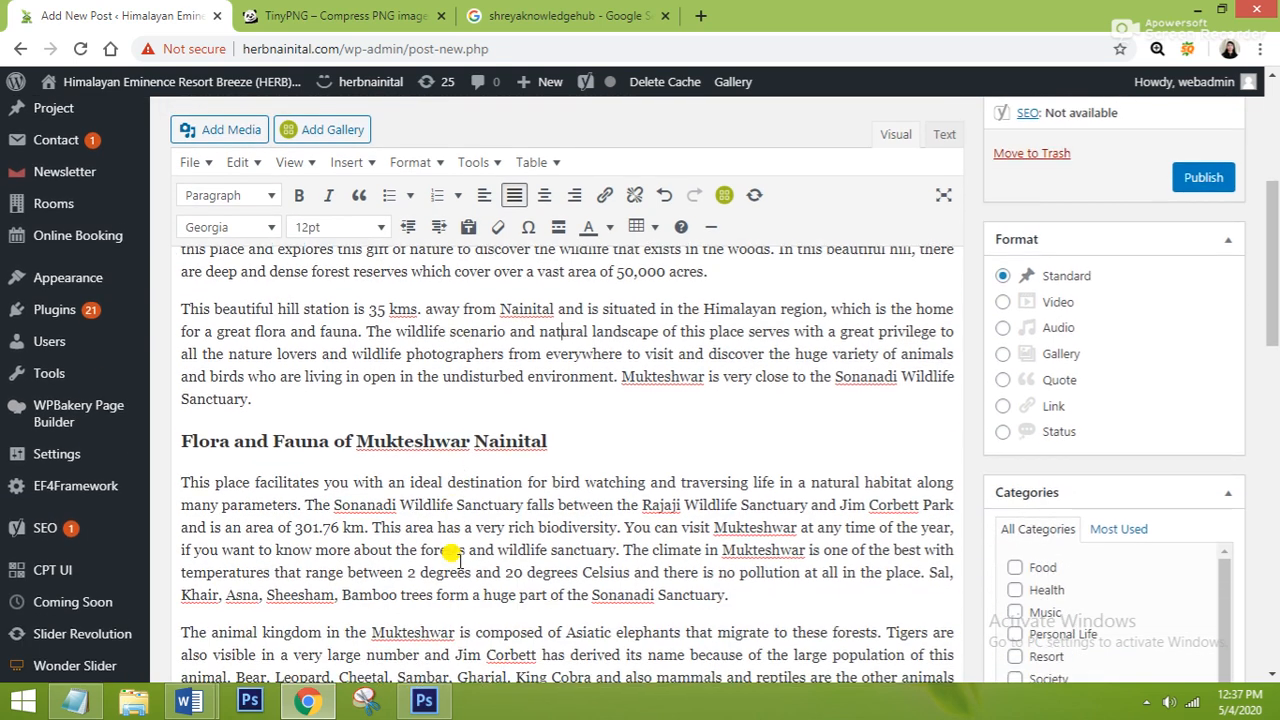
pyautogui.scroll(2, 455, 560)
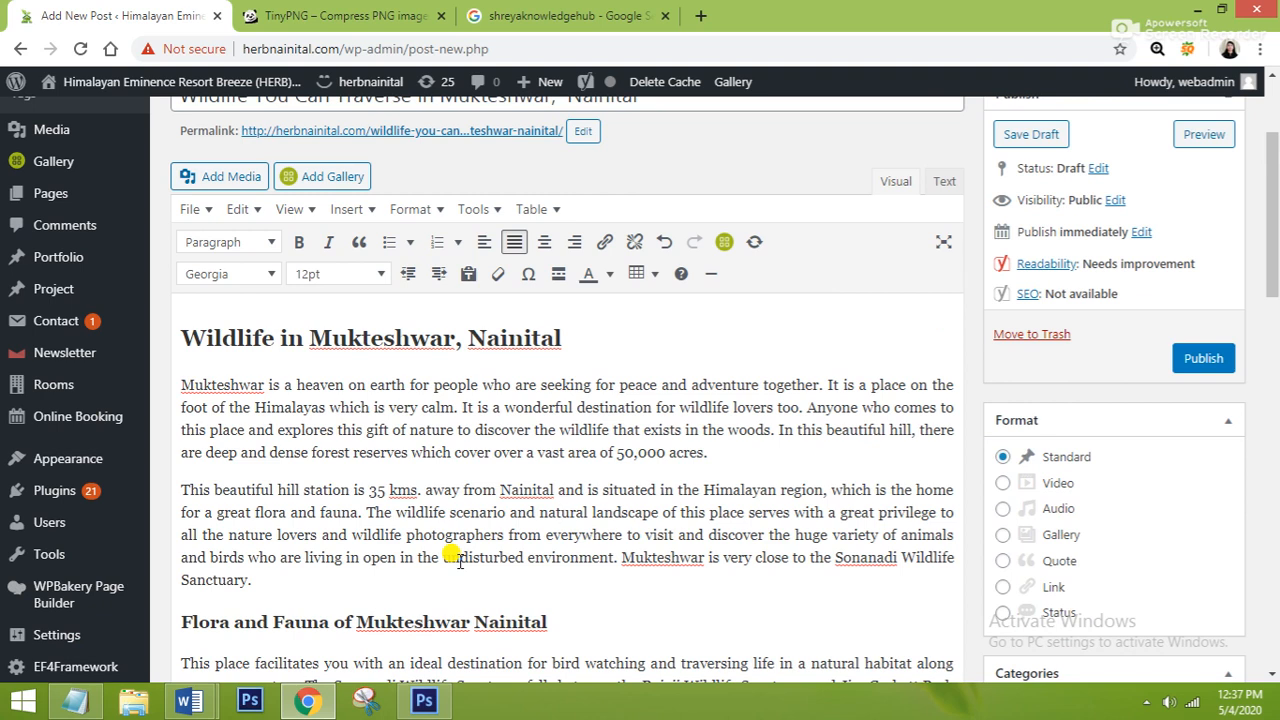
pyautogui.moveTo(412, 704)
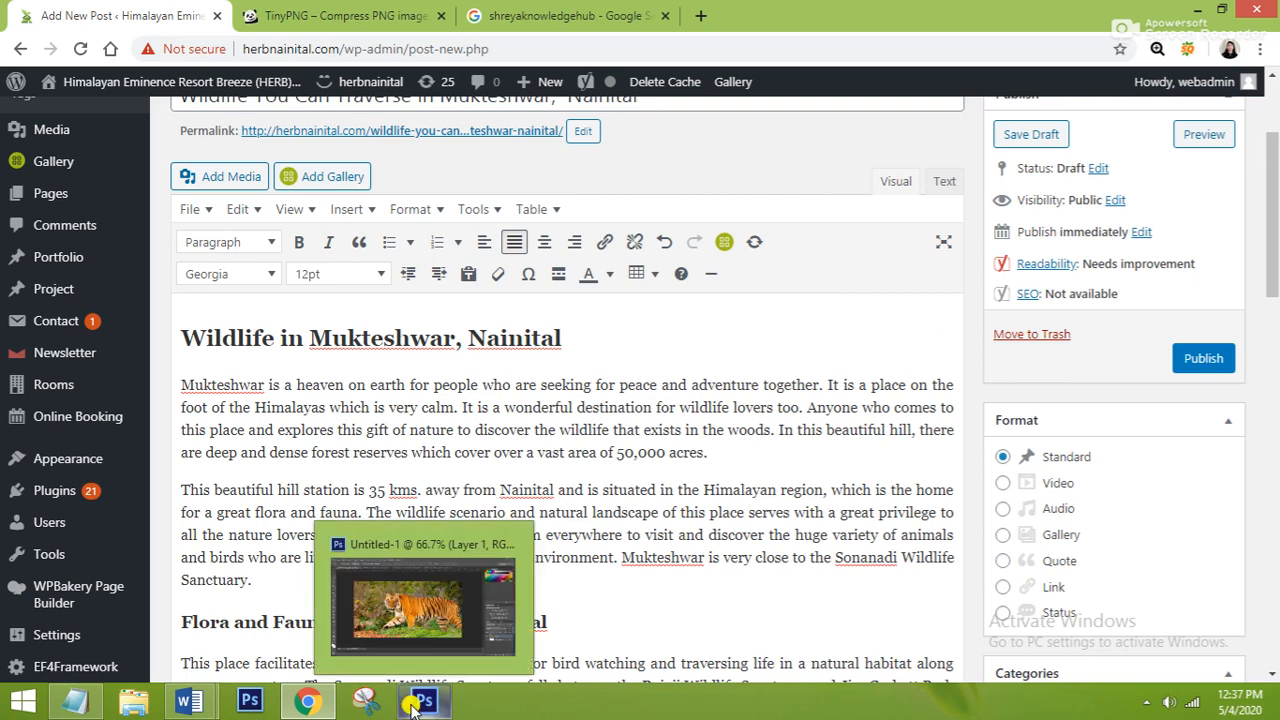
pyautogui.click(412, 706)
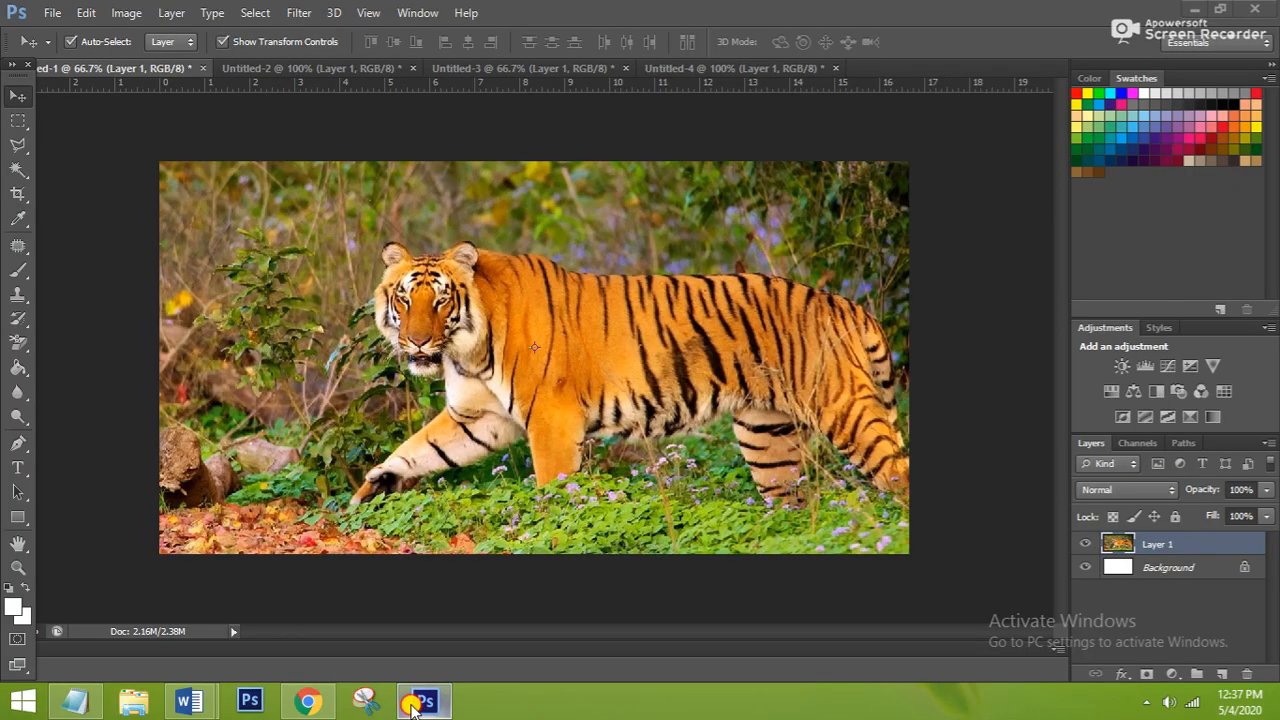
pyautogui.click(412, 706)
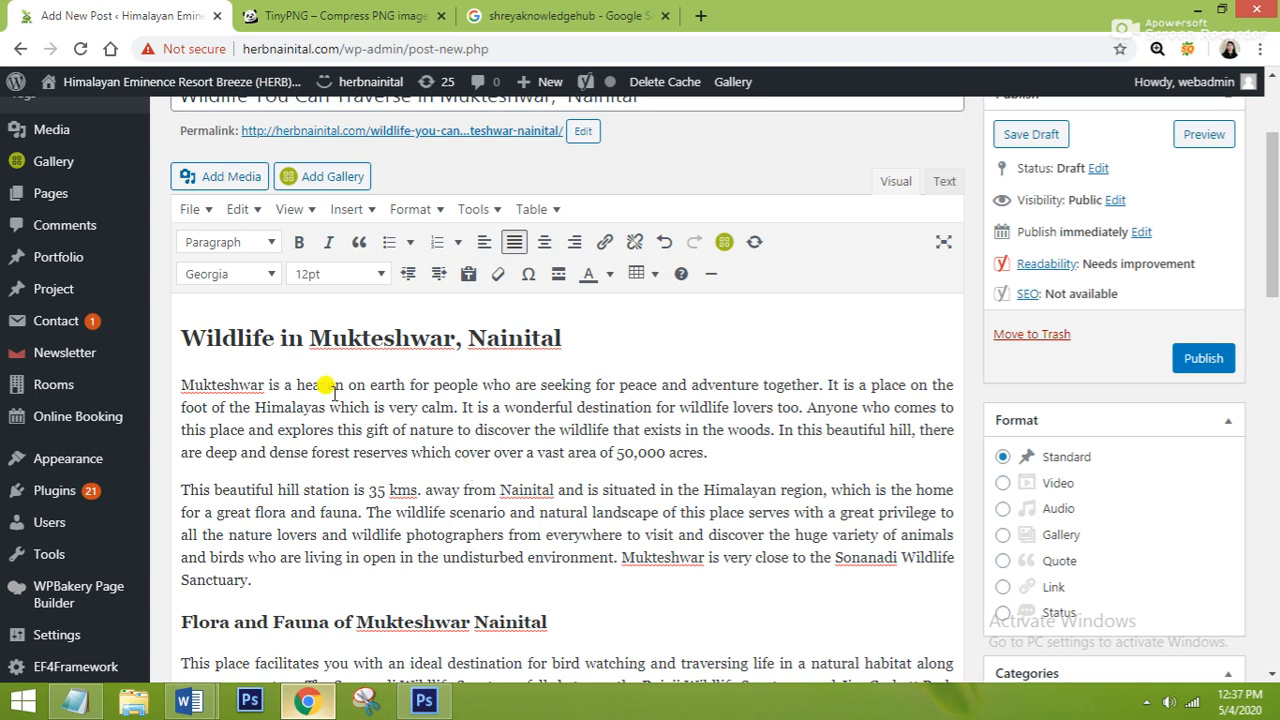
# Step: Compress wildlife-in-mukteshwar.jpg from the Desktop with TinyPNG and download the compressed copy
pyautogui.click(315, 22)
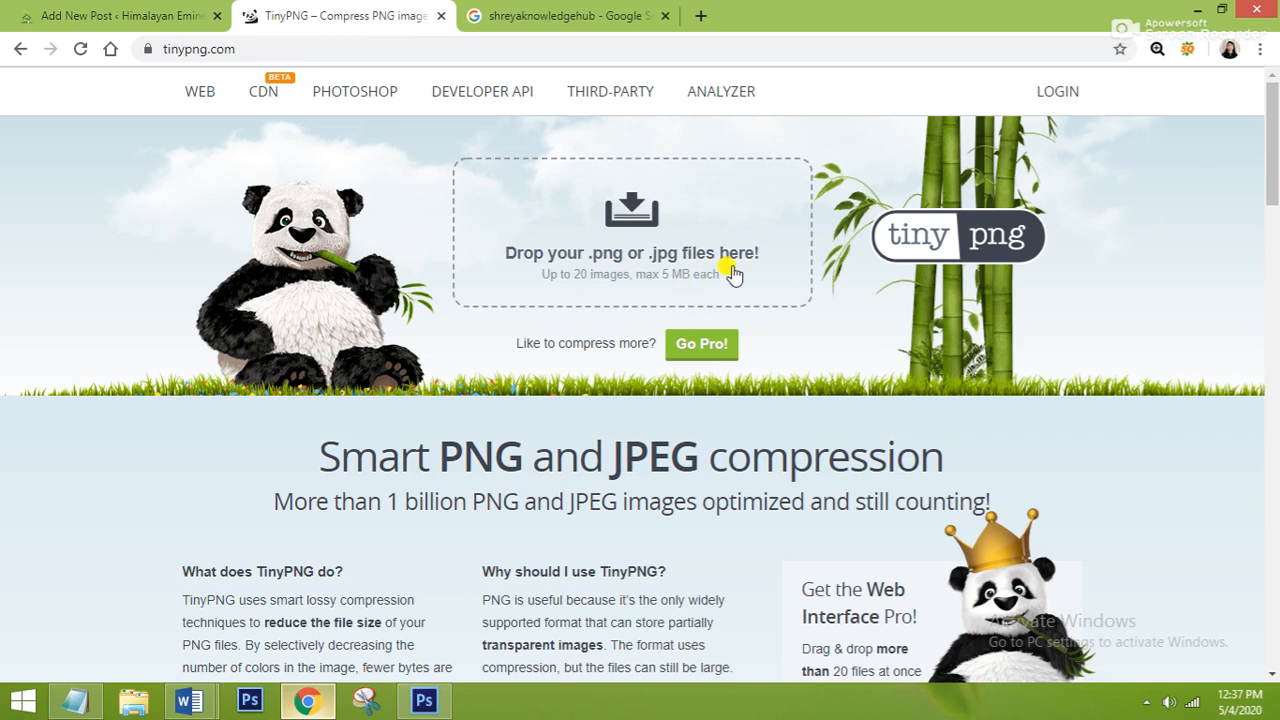
pyautogui.click(614, 248)
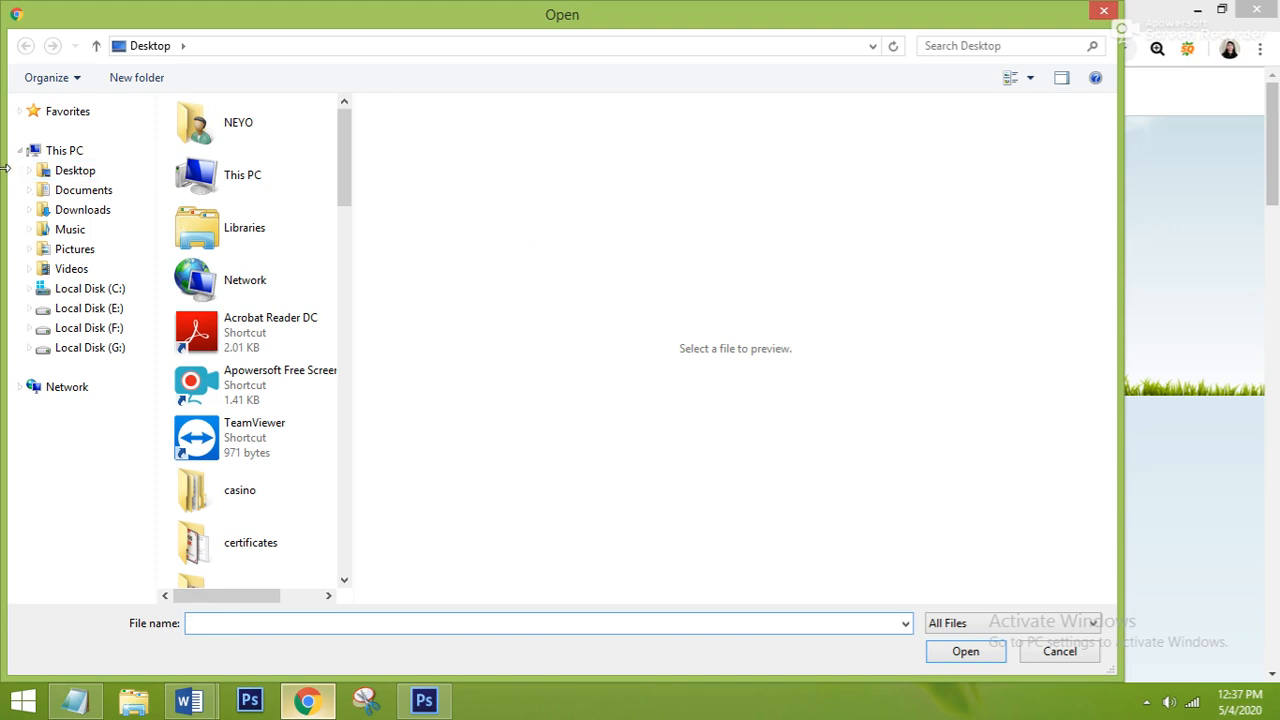
pyautogui.click(75, 170)
pyautogui.moveTo(343, 157); pyautogui.dragTo(343, 560)
pyautogui.doubleClick(240, 450)
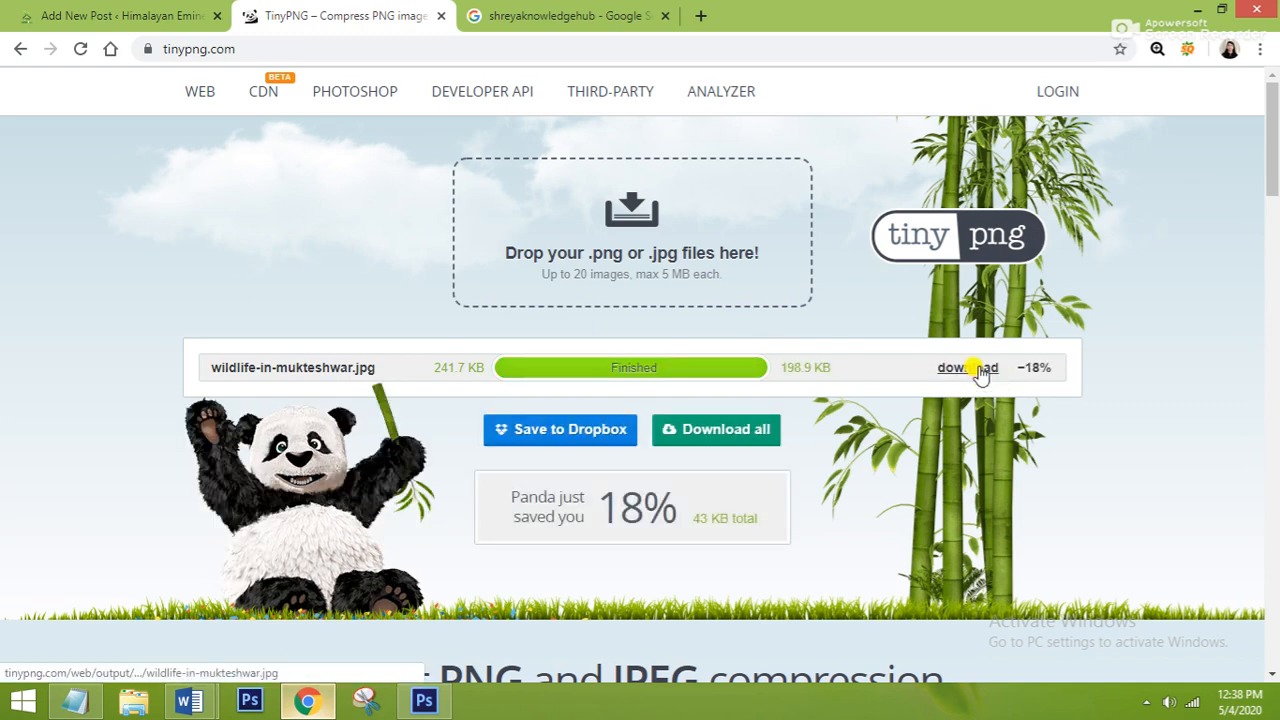
pyautogui.click(978, 368)
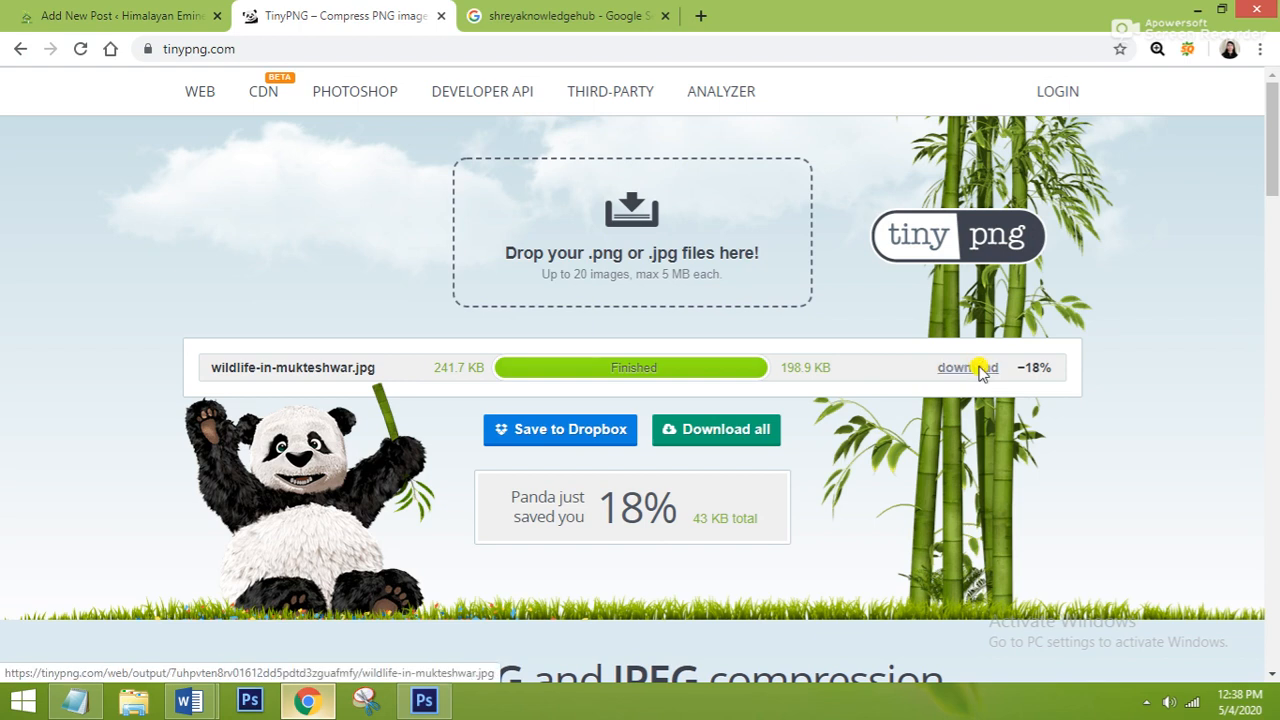
# Step: Return to the WordPress post and upload the downloaded wildlife-in-mukteshwar.jpg in the featured image dialog
pyautogui.click(136, 16)
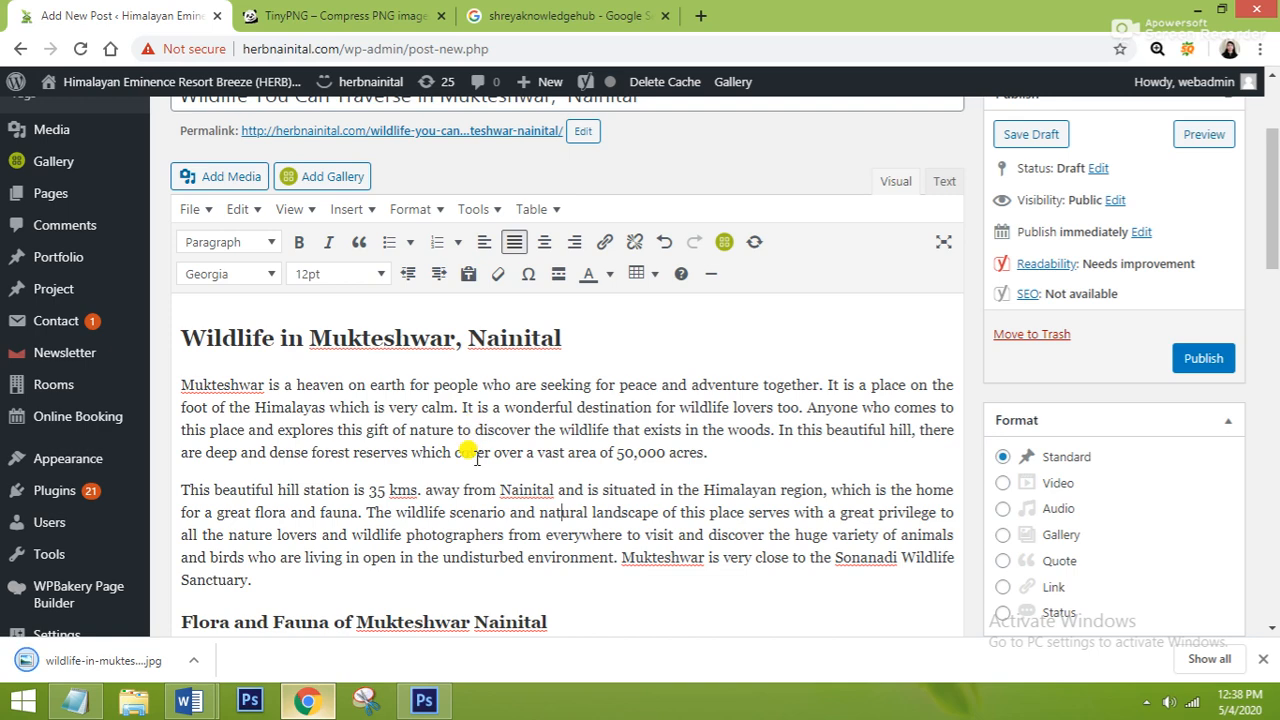
pyautogui.click(561, 512)
pyautogui.scroll(-5, 1188, 545)
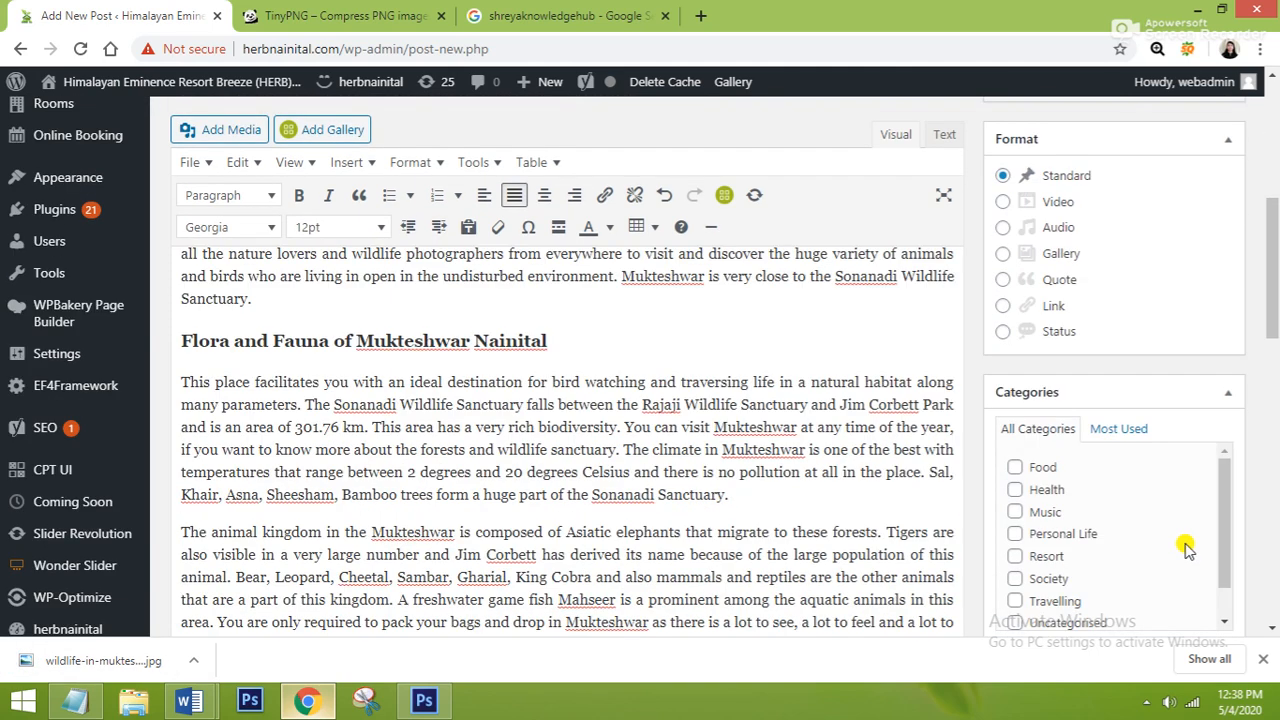
pyautogui.scroll(-4, 1262, 550)
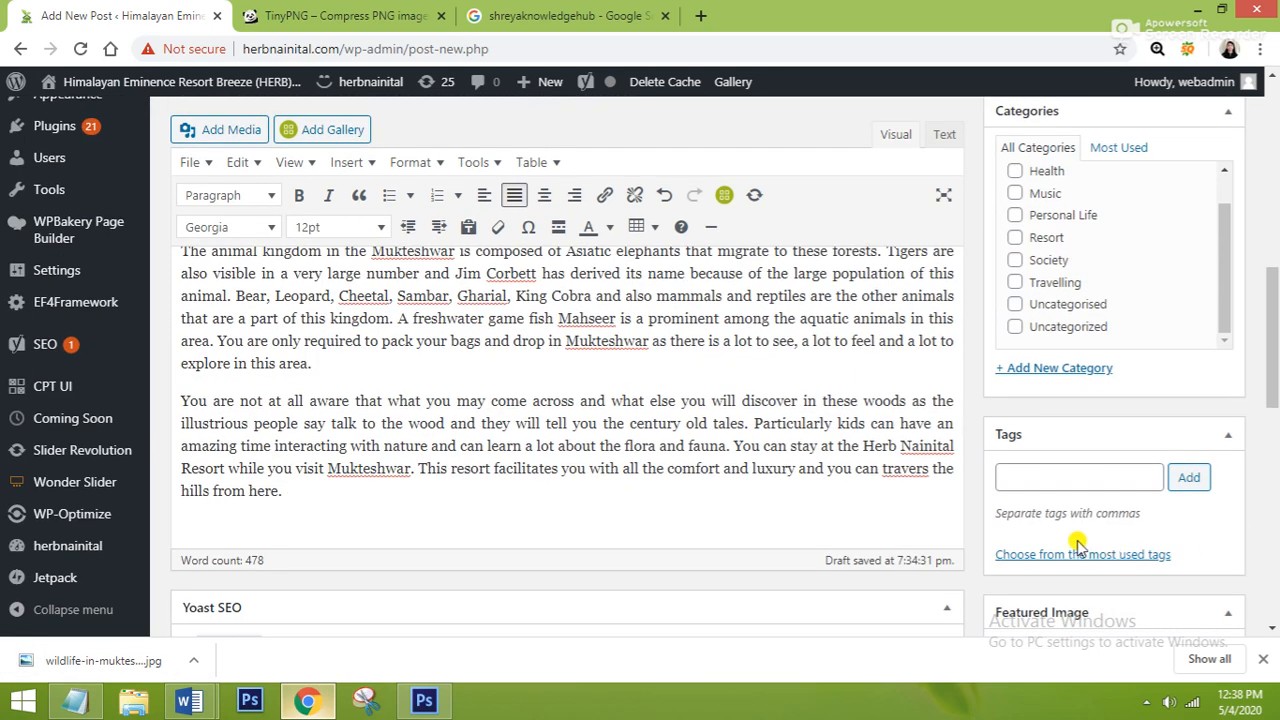
pyautogui.scroll(-1, 1100, 545)
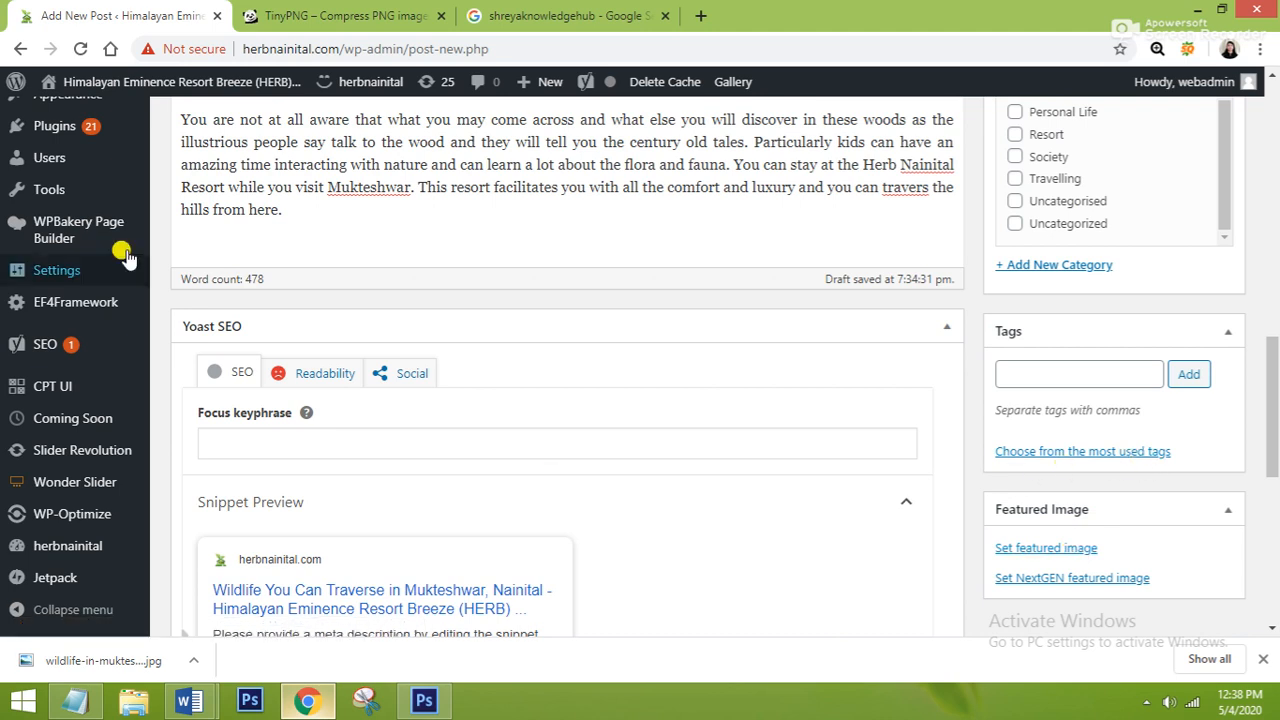
pyautogui.click(1055, 550)
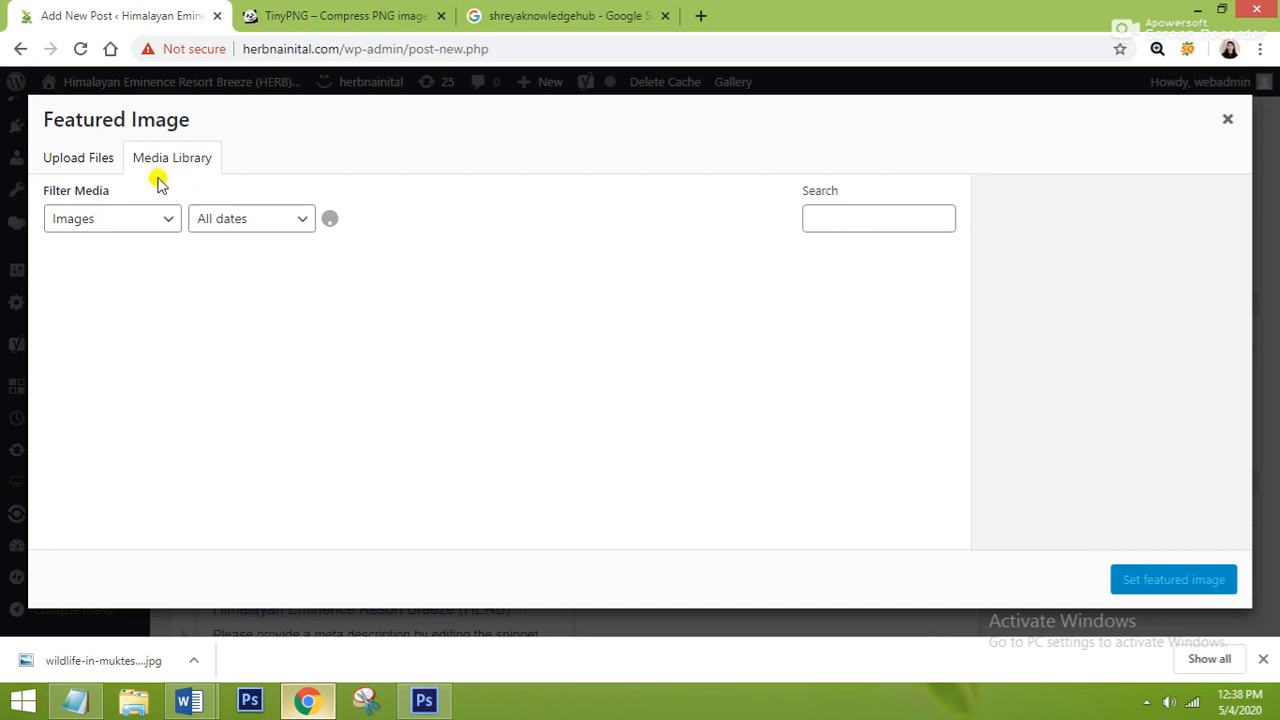
pyautogui.click(87, 165)
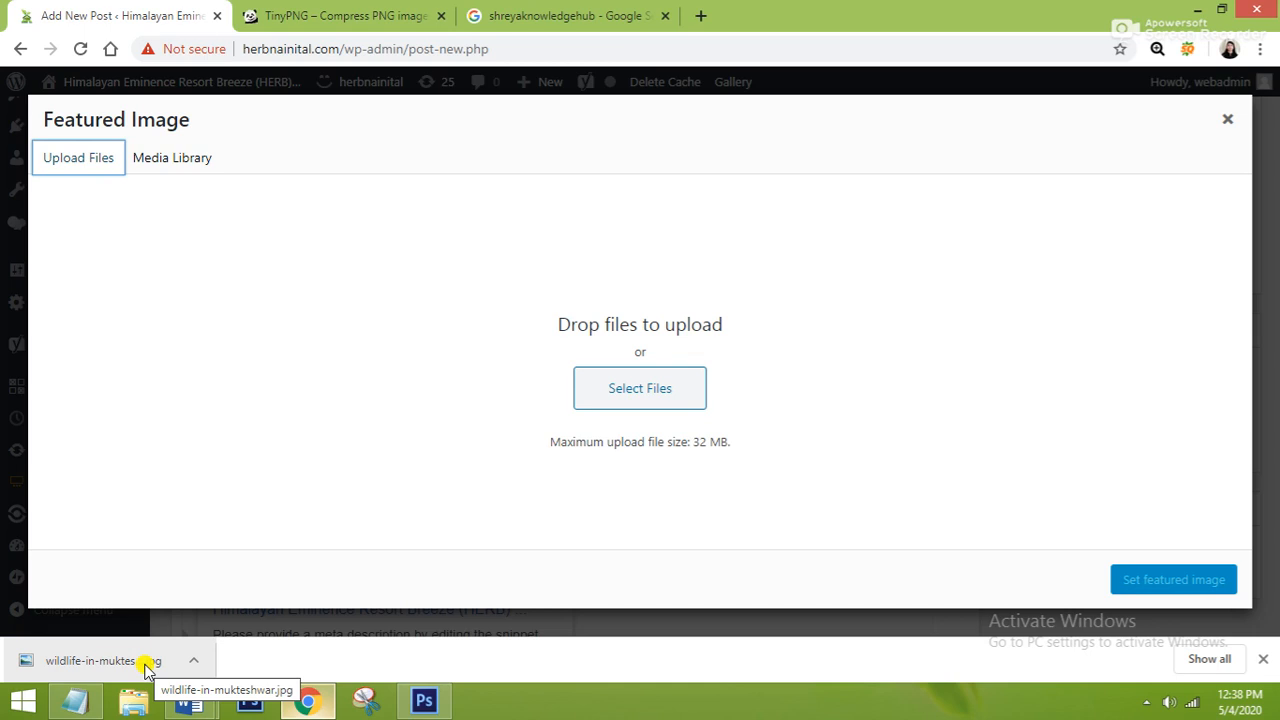
pyautogui.moveTo(126, 666); pyautogui.dragTo(669, 380)
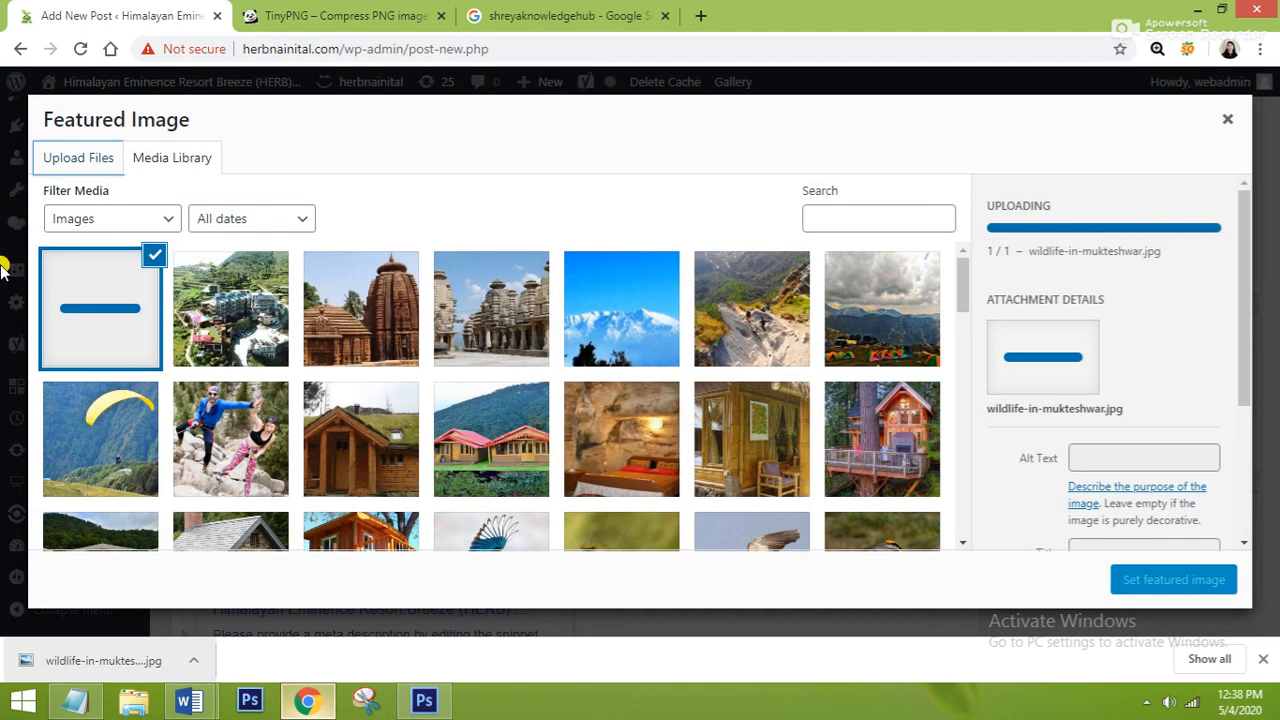
# Step: Set the uploaded tiger image's alt text to "Wildlife in Mukteshwar"
pyautogui.scroll(-2, 986, 414)
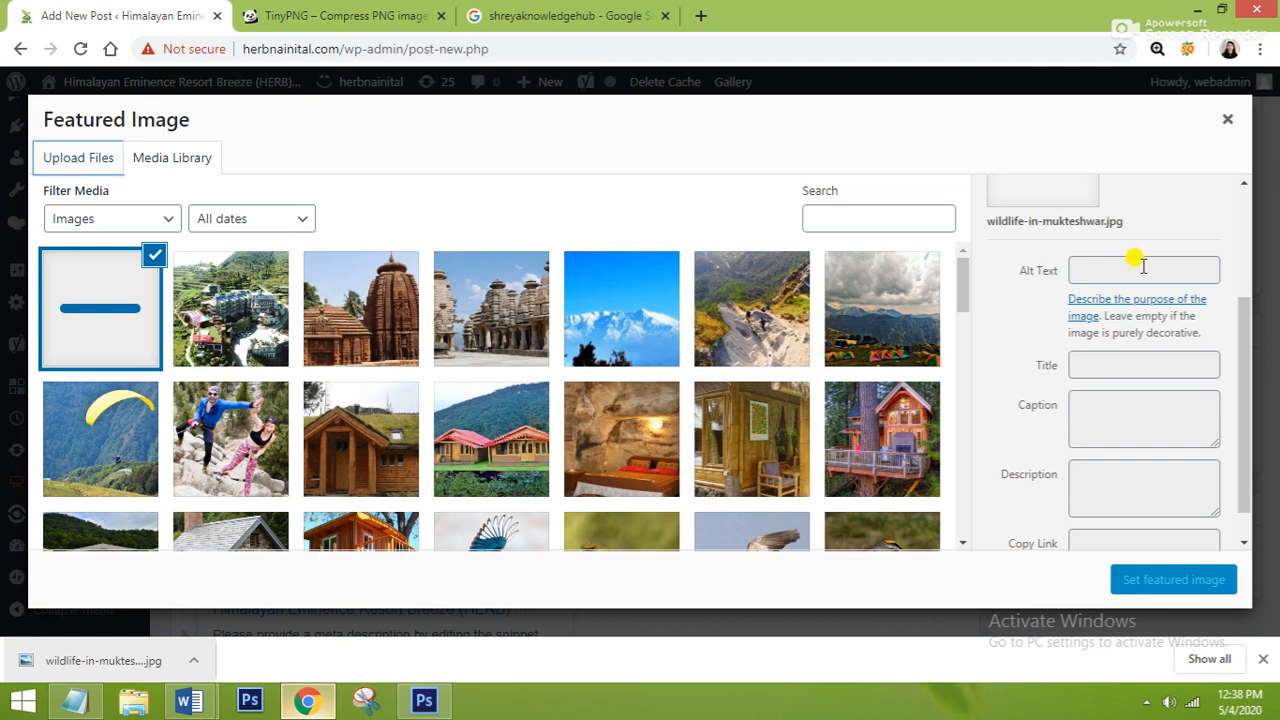
pyautogui.click(1090, 272)
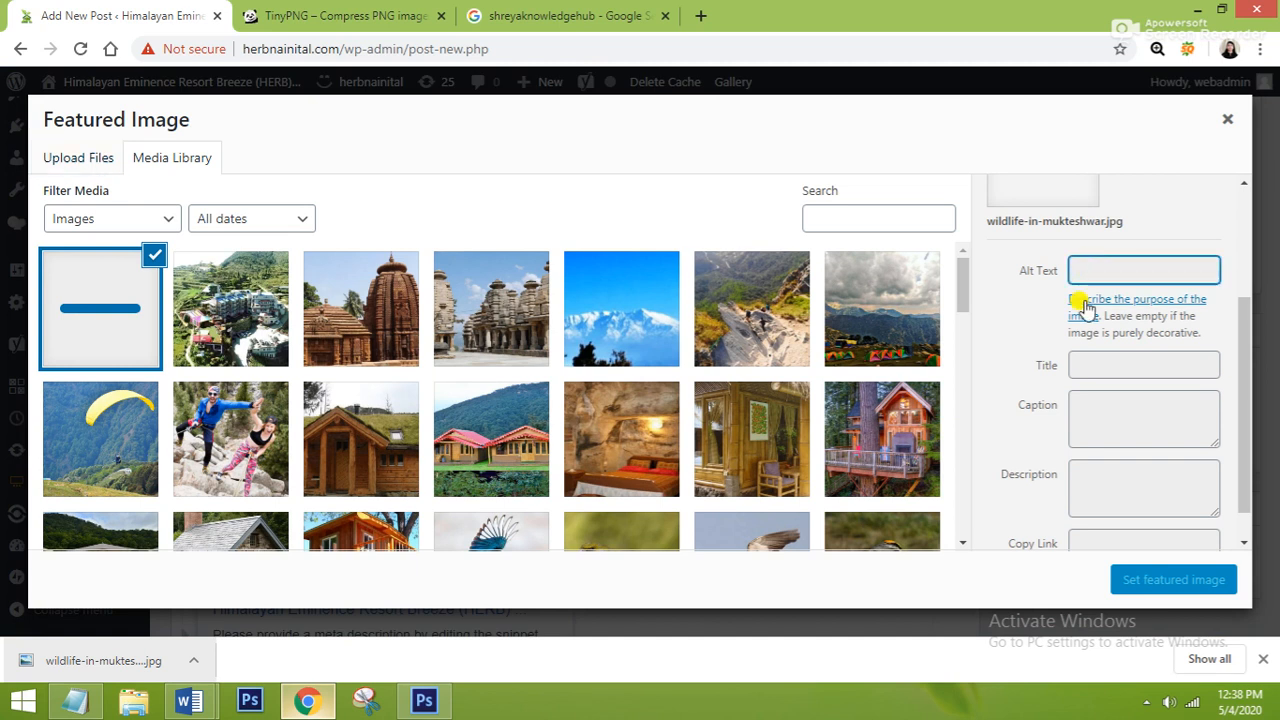
pyautogui.click(1083, 356)
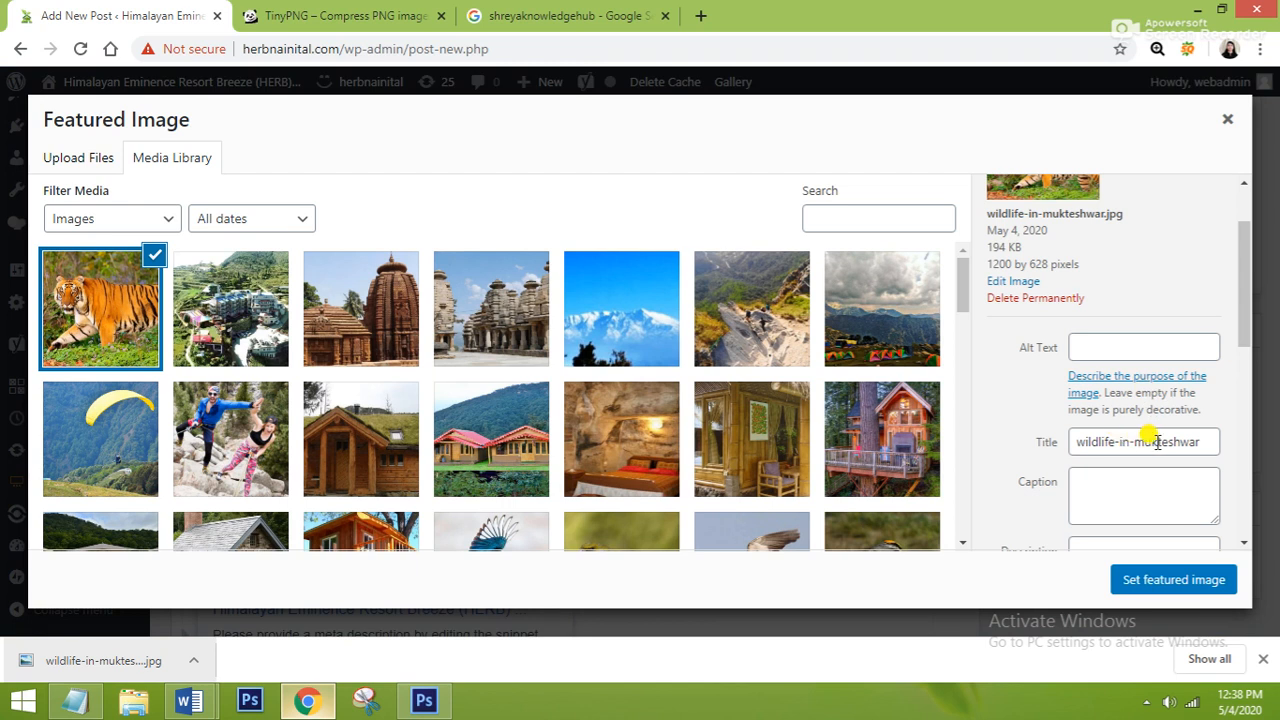
pyautogui.click(1110, 347)
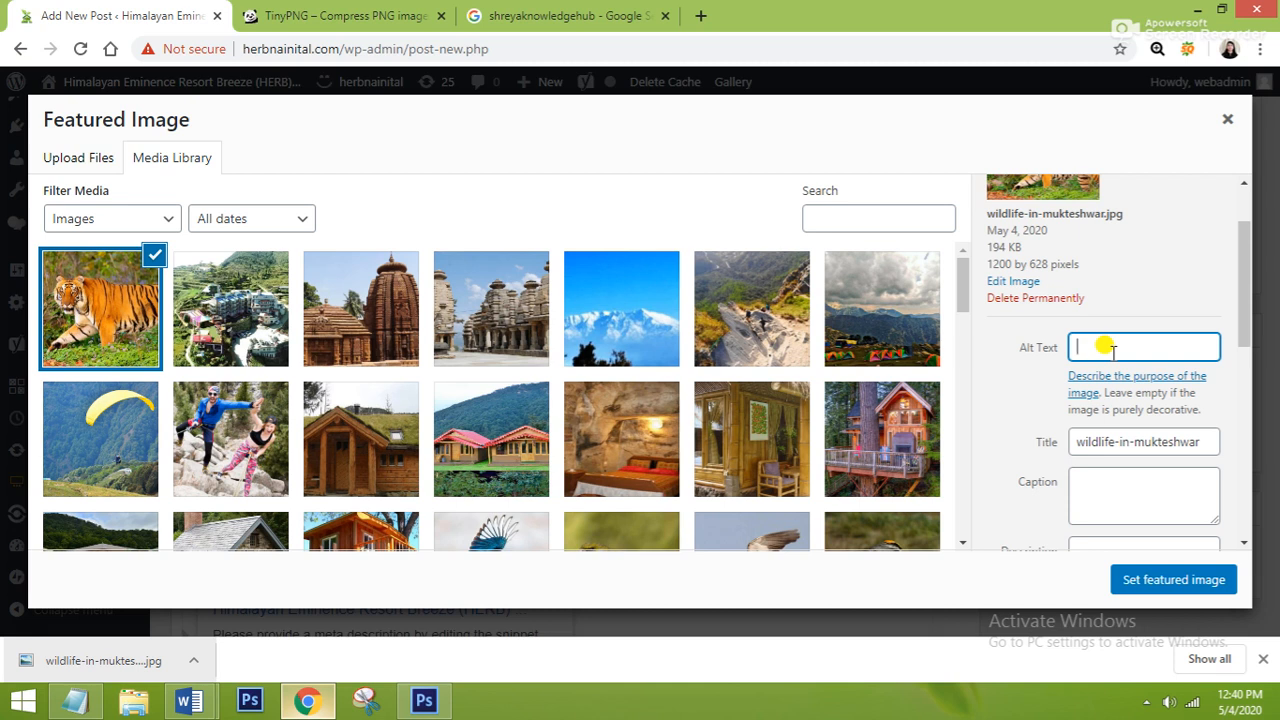
pyautogui.write('Wildlife In Mukteshwar')
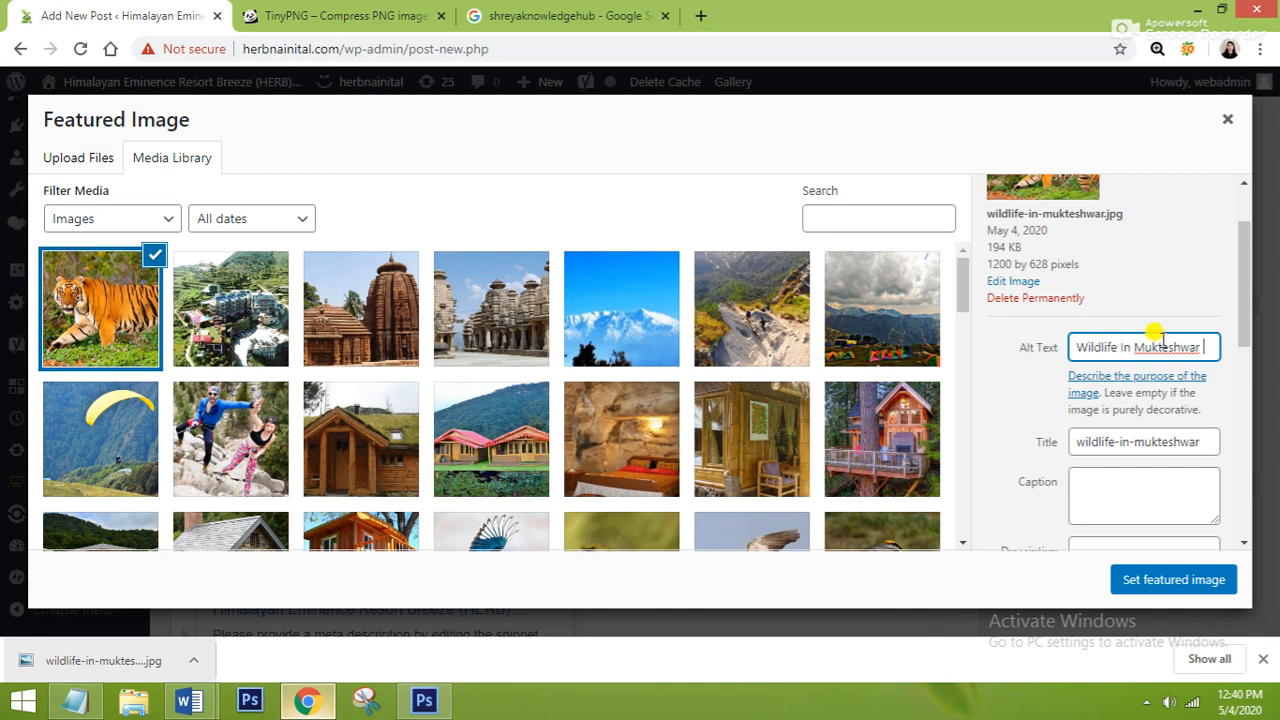
pyautogui.click(1088, 347)
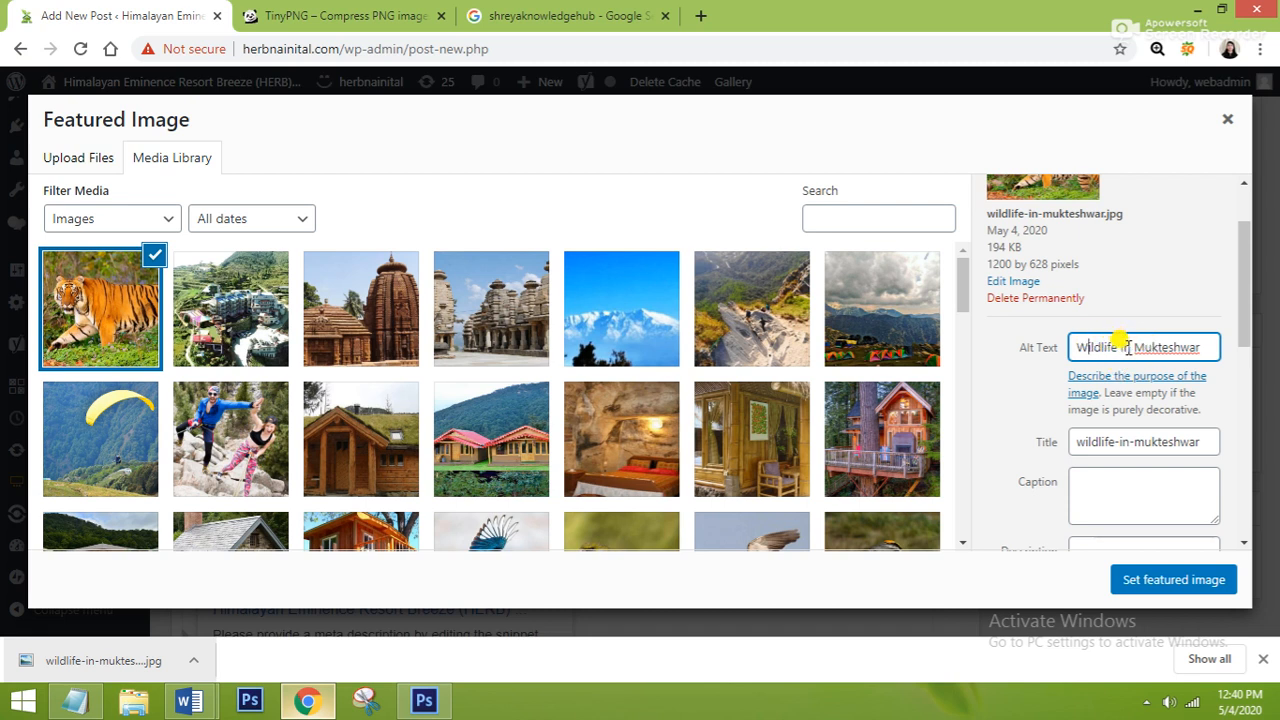
pyautogui.moveTo(1125, 348); pyautogui.dragTo(1116, 349)
pyautogui.write('i')
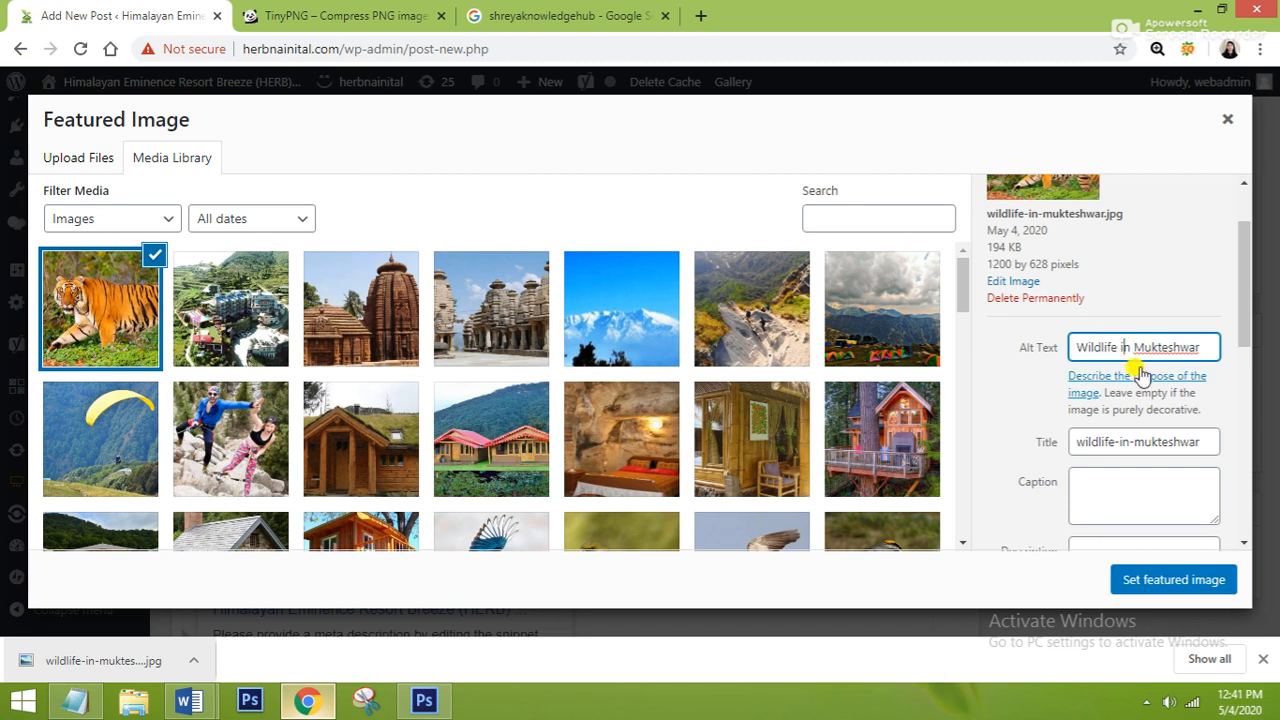
pyautogui.press('Tab')
# Step: Try hyphens between the words of the image's alt text, and put the spaces back
pyautogui.click(1141, 345)
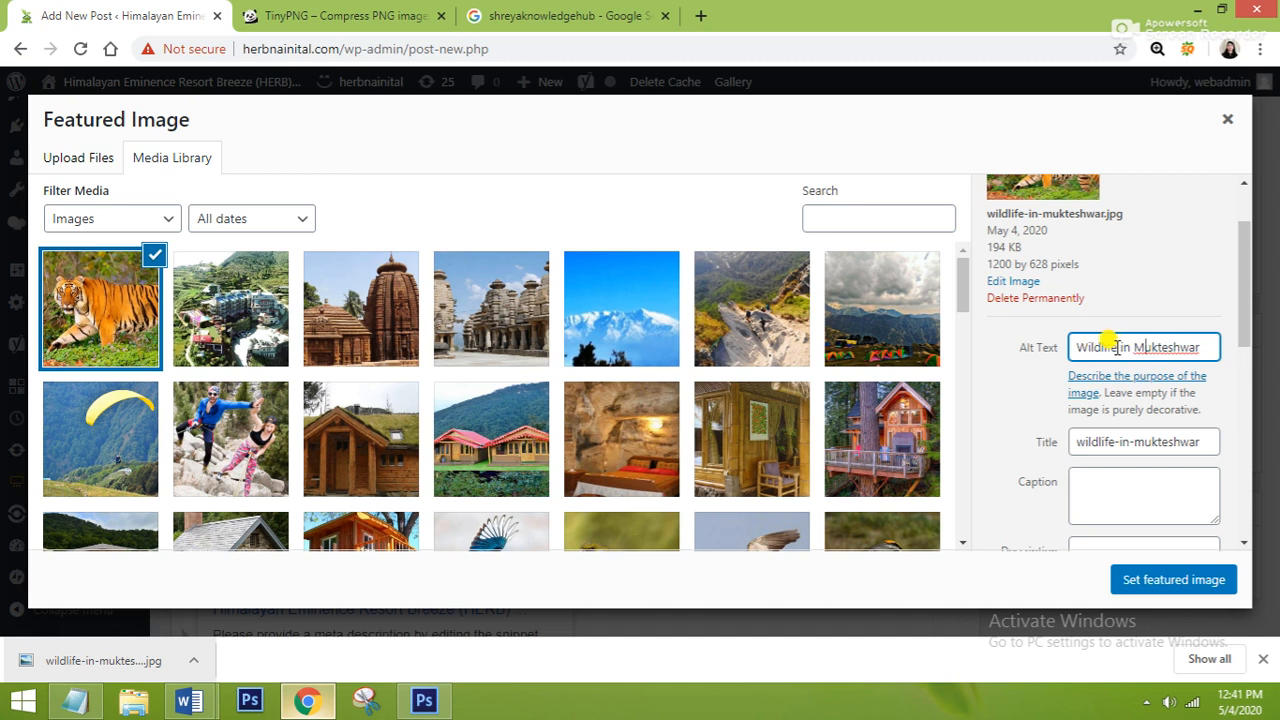
pyautogui.click(1120, 347)
pyautogui.press('BackSpace')
pyautogui.write('-in-')
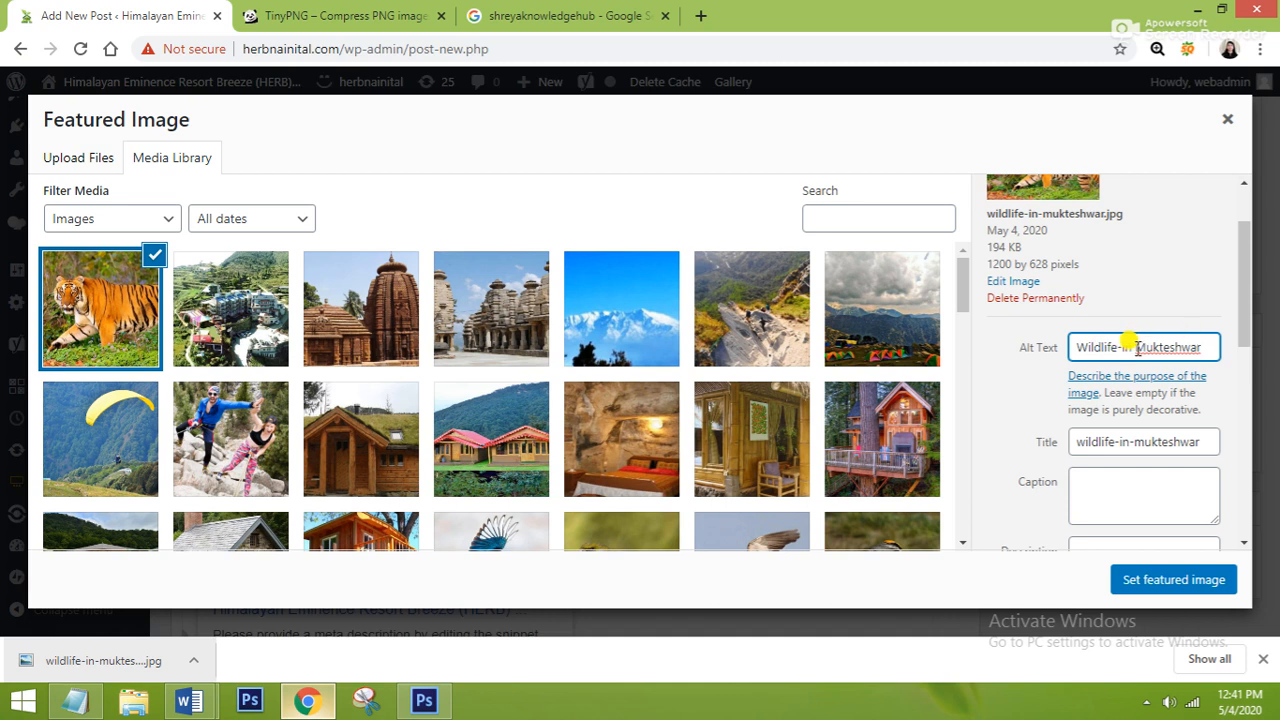
pyautogui.click(1138, 347)
pyautogui.press('BackSpace')
pyautogui.write('-')
pyautogui.press('BackSpace')
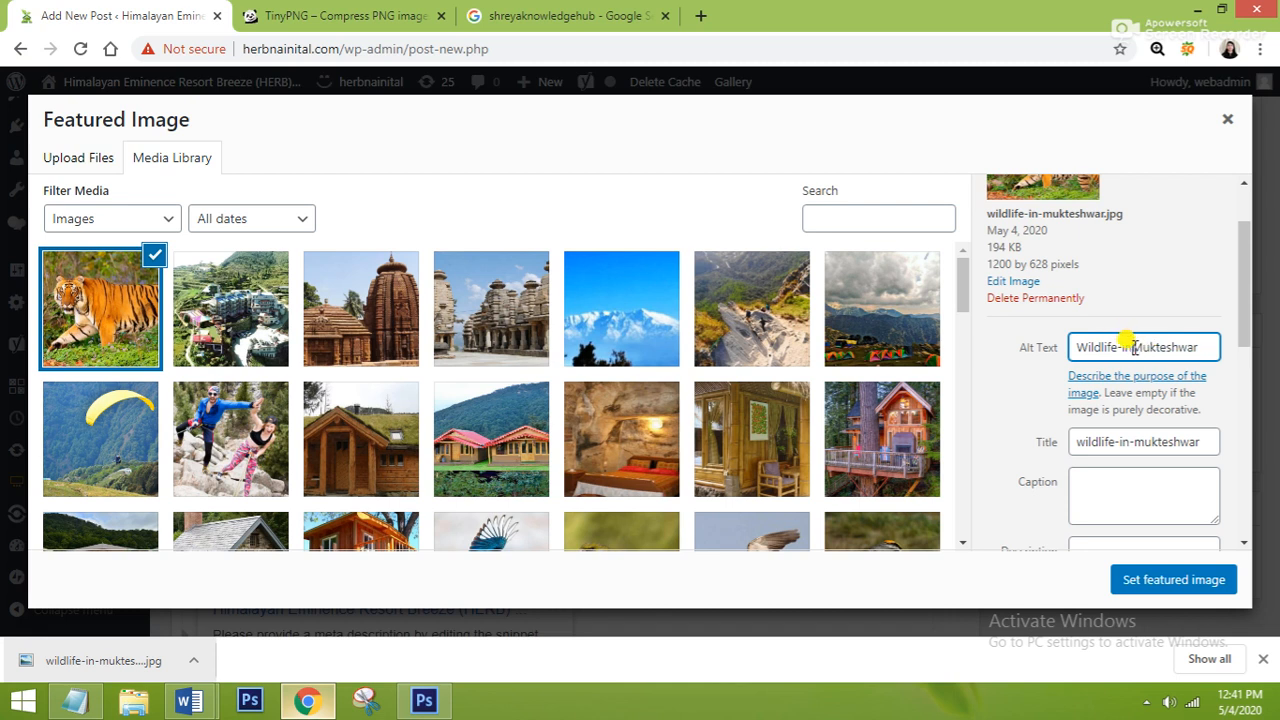
pyautogui.click(1120, 346)
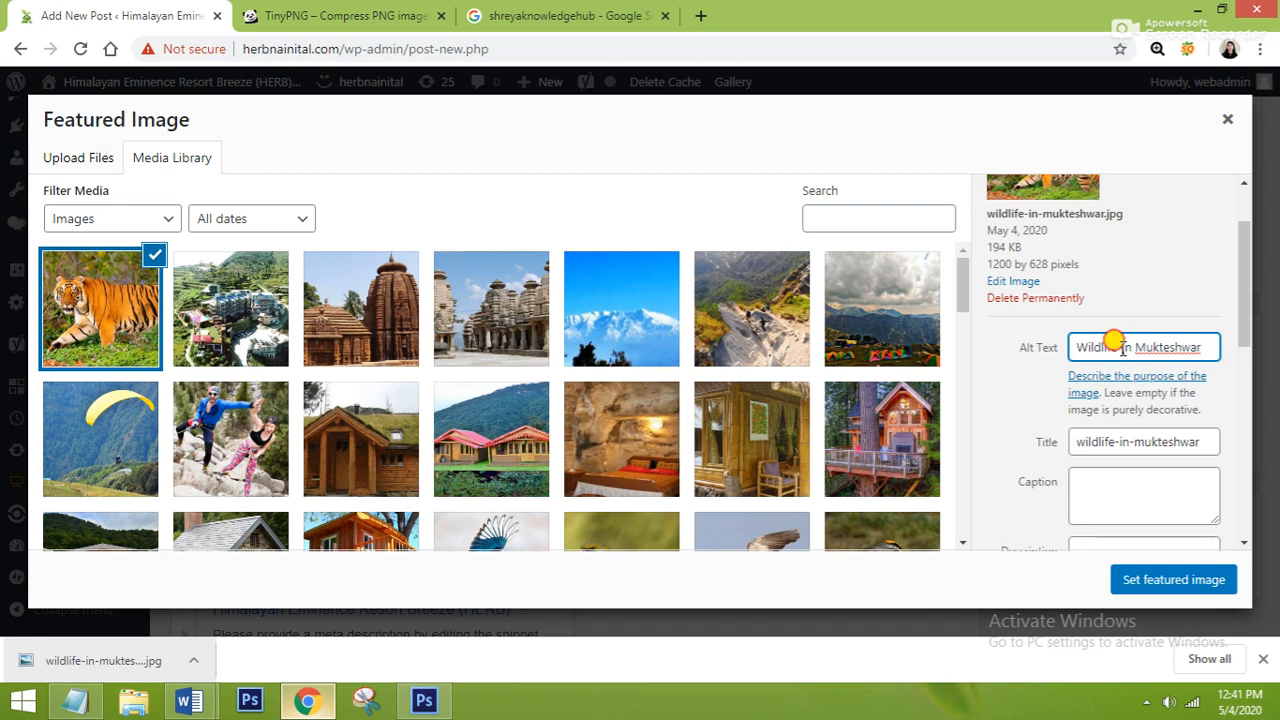
pyautogui.press('BackSpace')
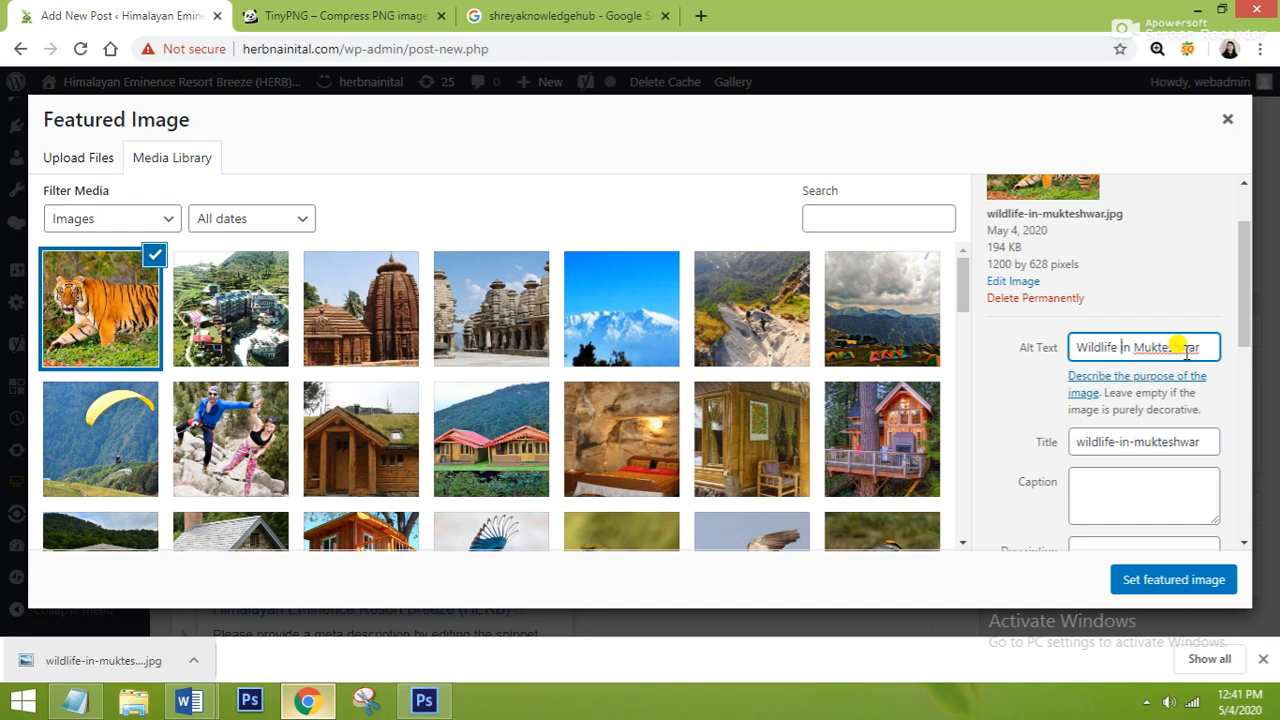
# Step: Replace the image's title with "Wildlife In Mukteshwar" and set the image as the post's featured image
pyautogui.scroll(-2, 1186, 350)
pyautogui.moveTo(1192, 347); pyautogui.dragTo(1052, 350)
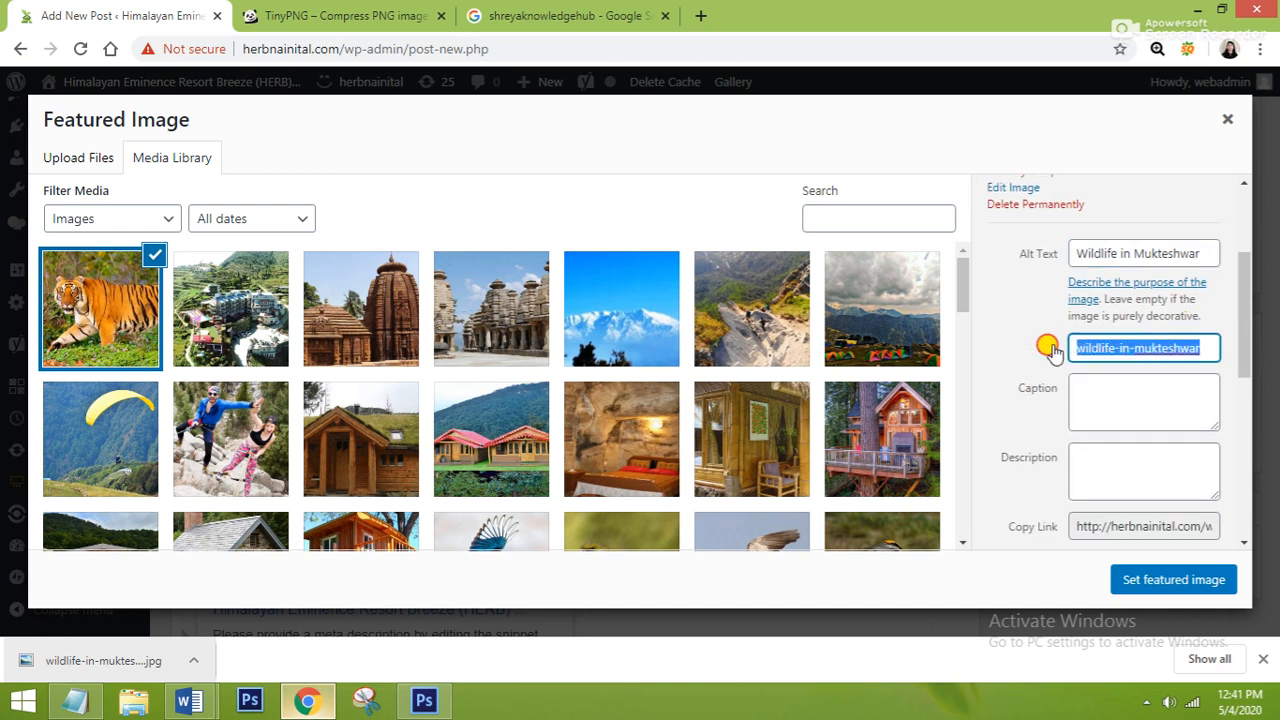
pyautogui.press('BackSpace')
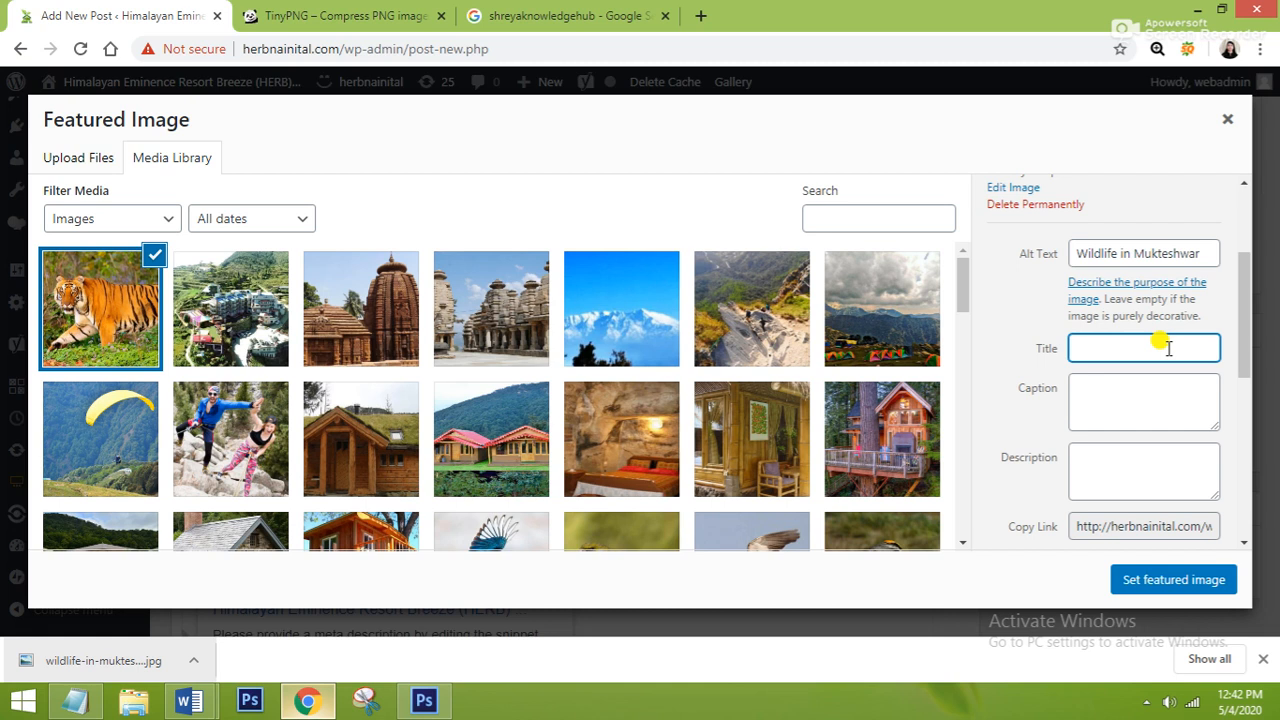
pyautogui.write('Wilf')
pyautogui.press('BackSpace')
pyautogui.write('dlife In Muktesha')
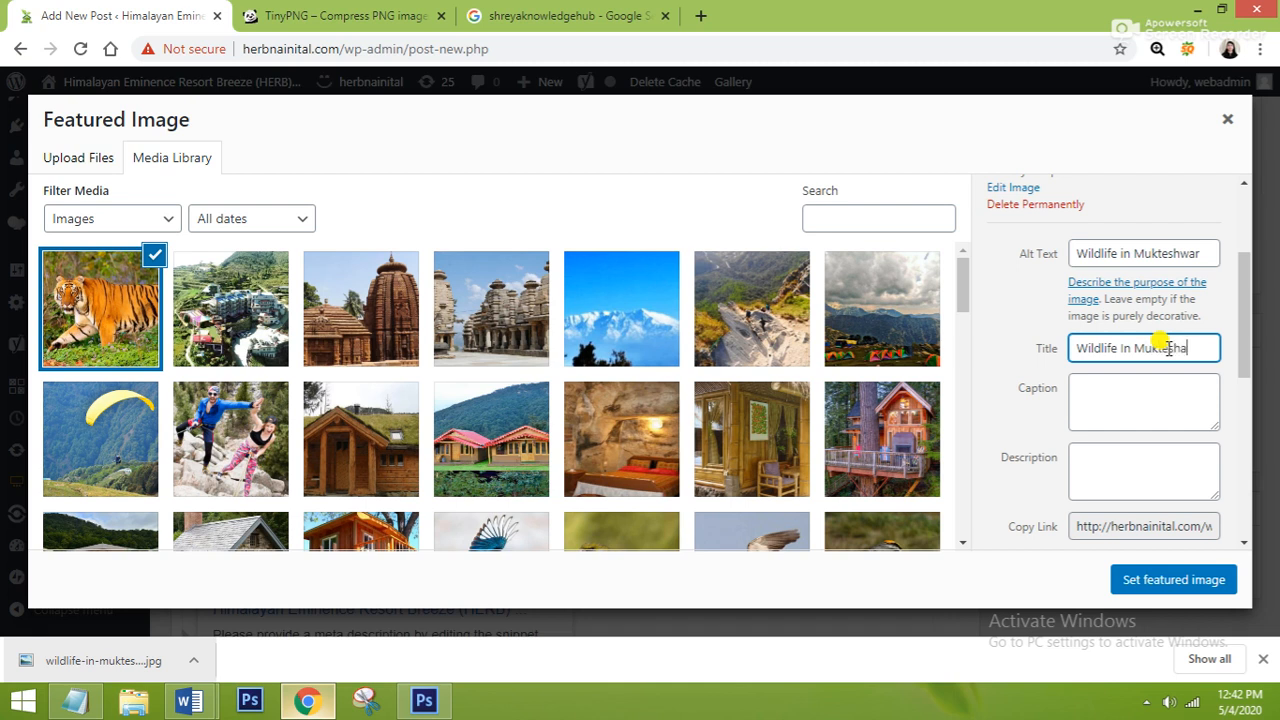
pyautogui.press('BackSpace')
pyautogui.write('war')
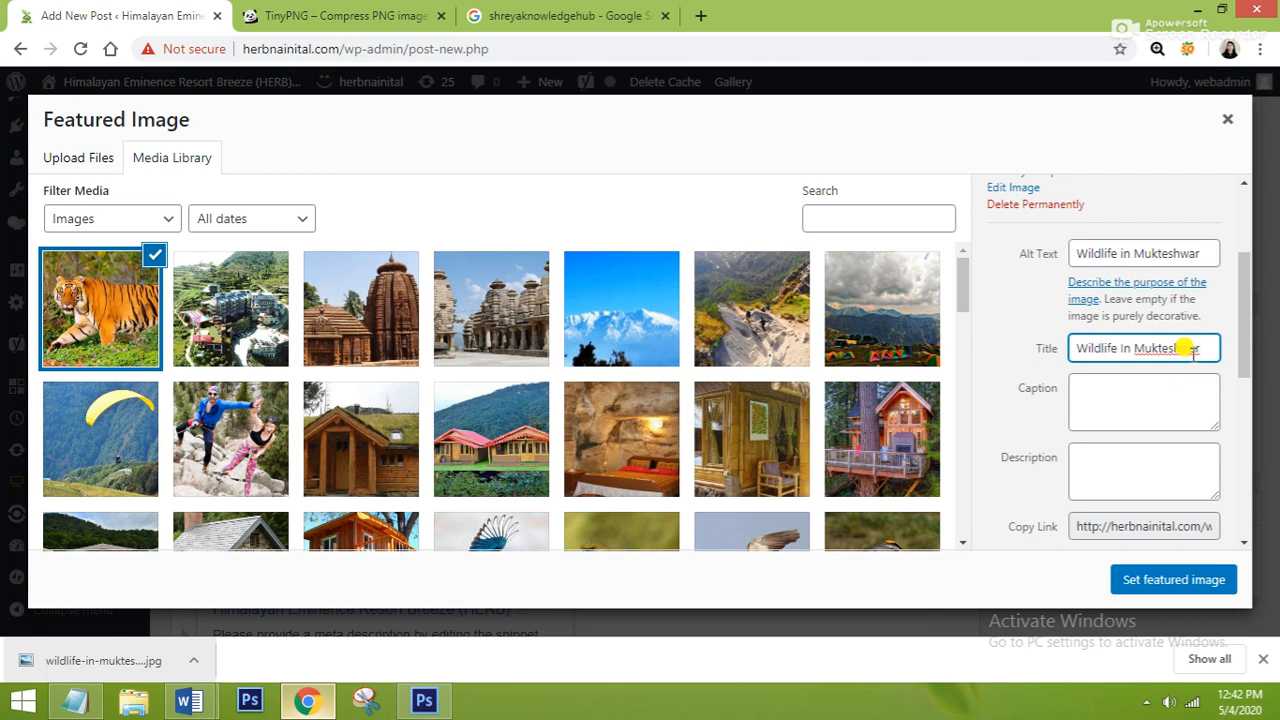
pyautogui.click(1170, 584)
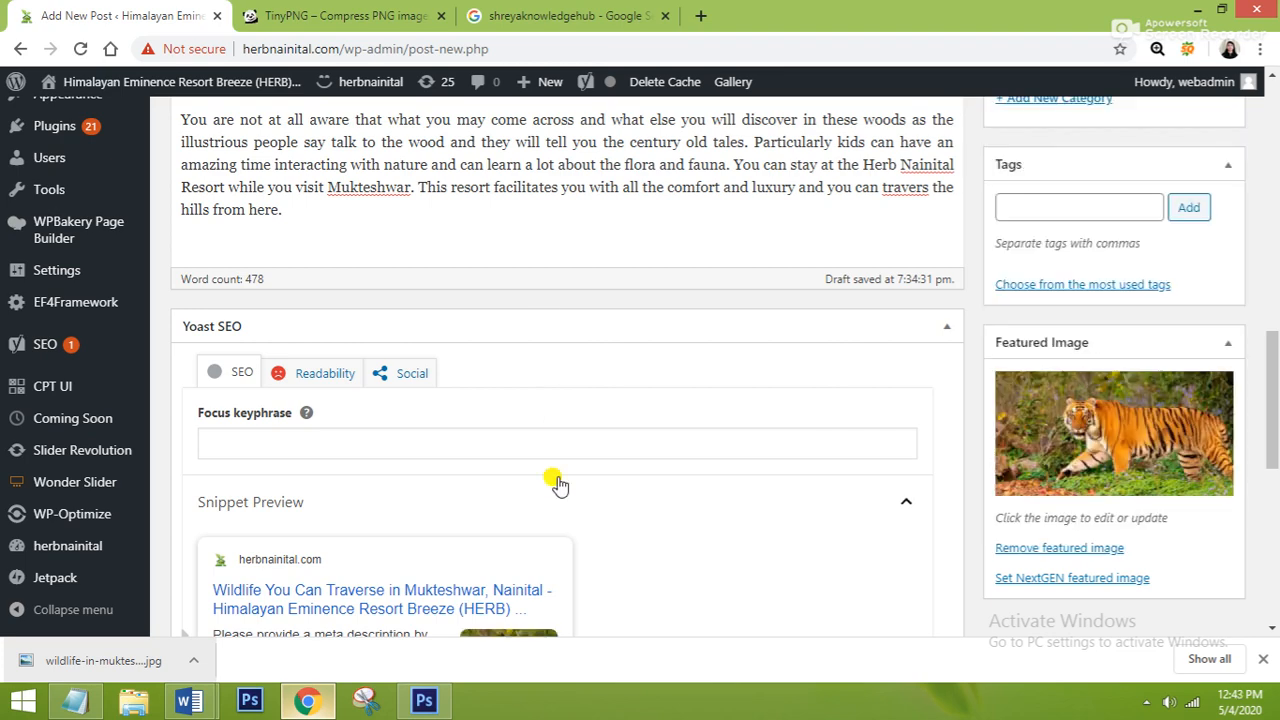
# Step: Review the post's title, headings and body text in the editor
pyautogui.scroll(6, 558, 484)
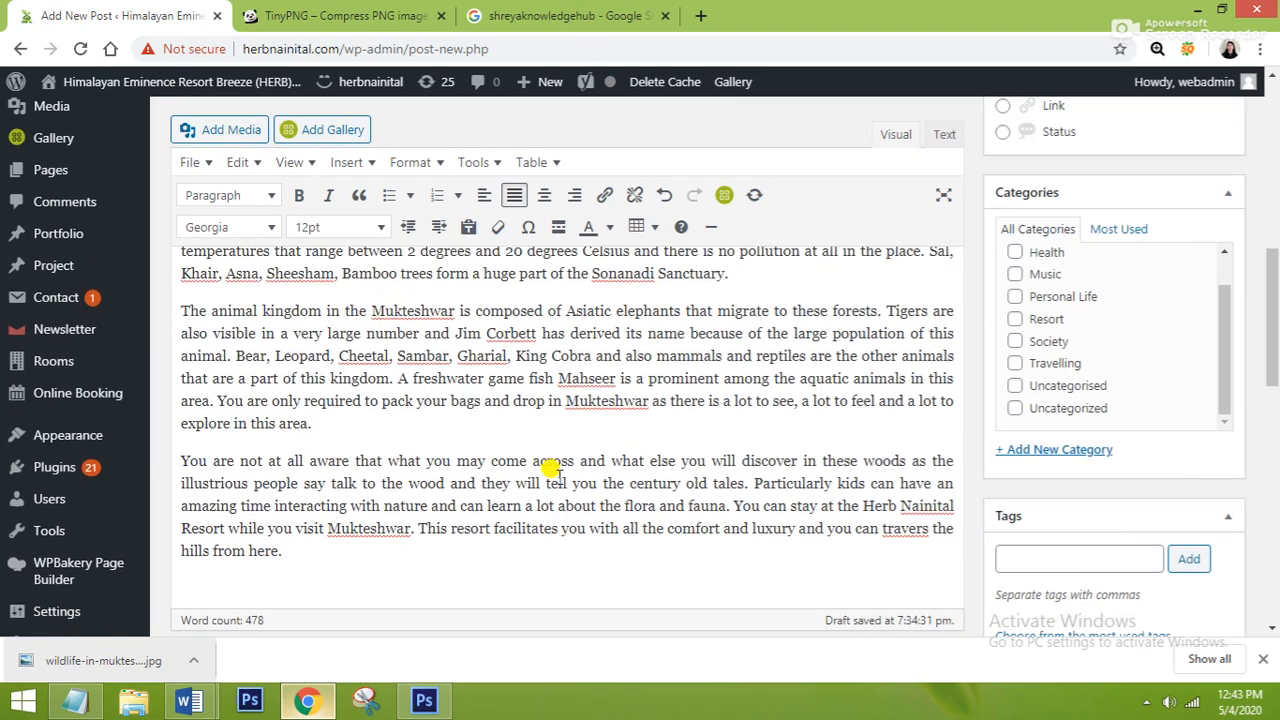
pyautogui.scroll(5, 558, 474)
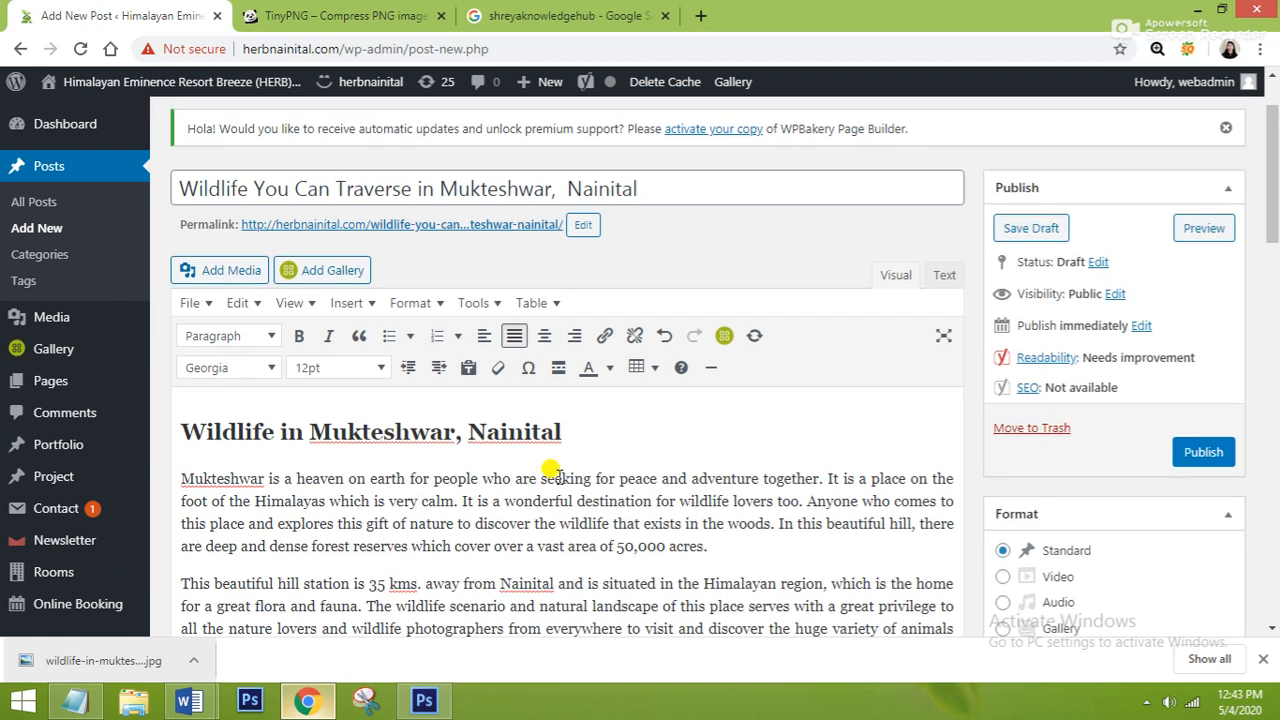
pyautogui.scroll(-5, 551, 470)
pyautogui.scroll(5, 551, 470)
pyautogui.scroll(-2, 590, 607)
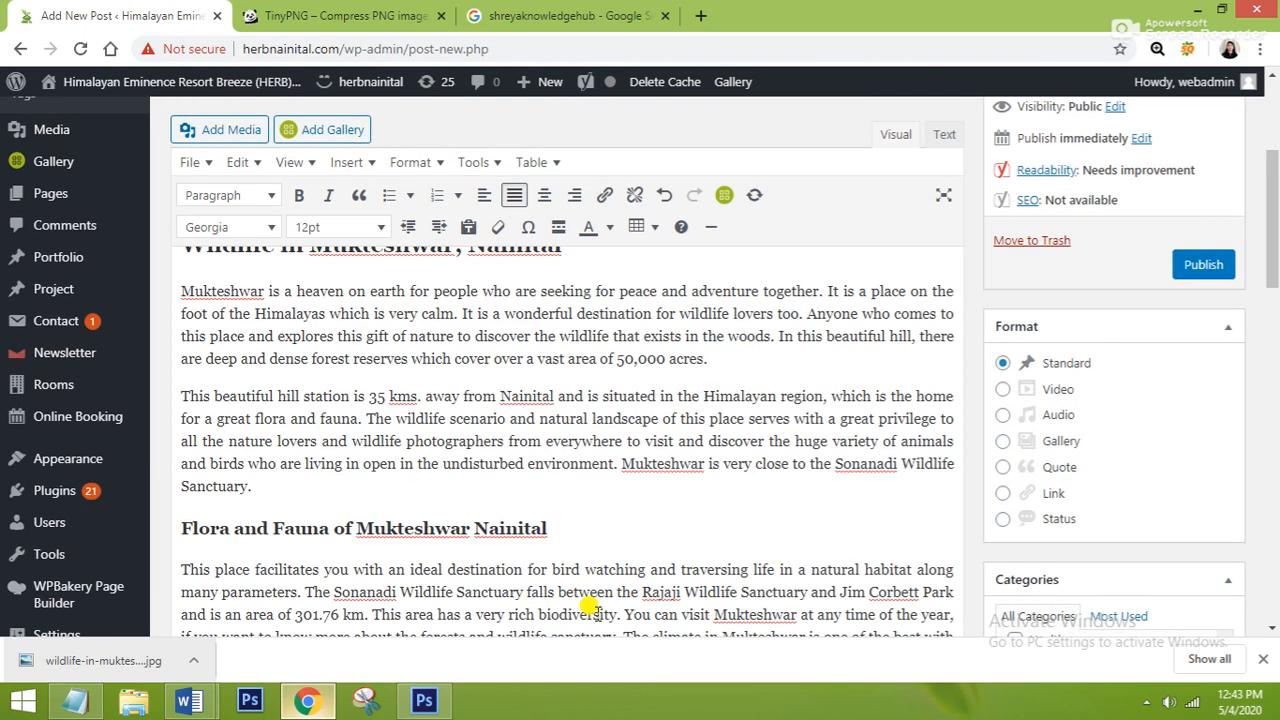
pyautogui.scroll(-3, 588, 606)
pyautogui.scroll(5, 420, 525)
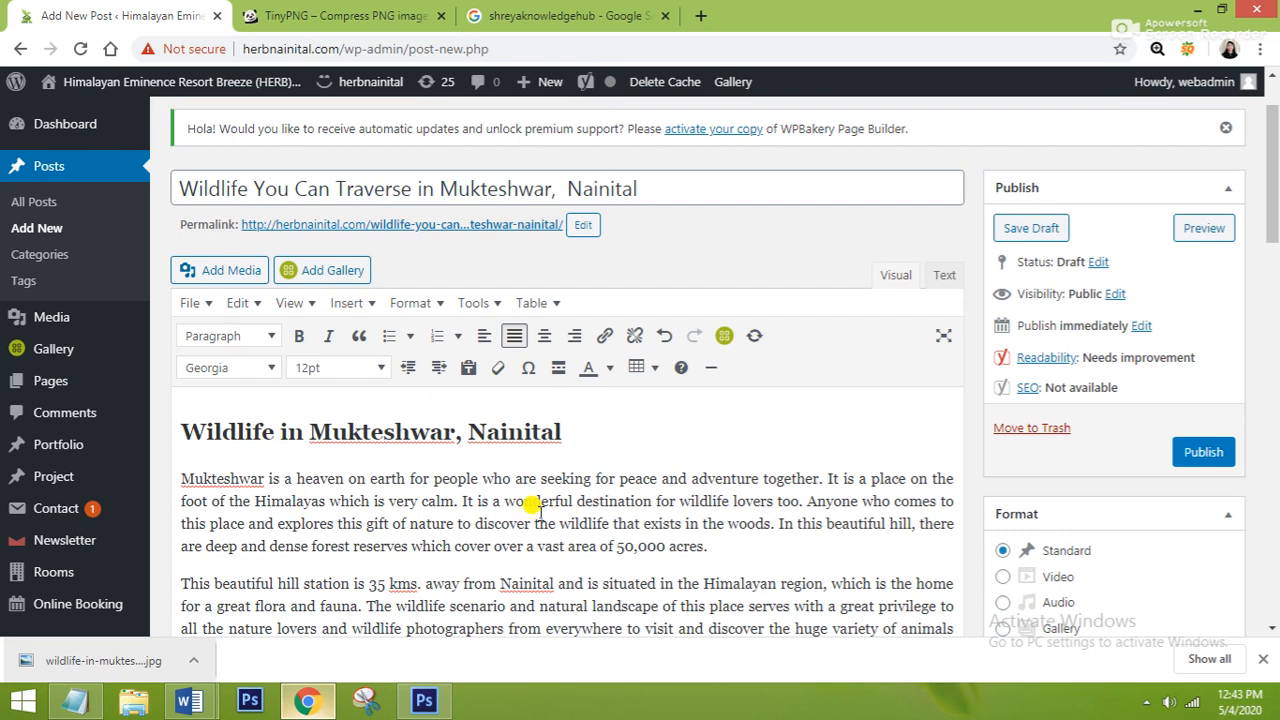
# Step: Try an empty paragraph below the "Flora and Fauna of Mukteshwar Nainital" heading, and remove it again
pyautogui.scroll(-3, 531, 503)
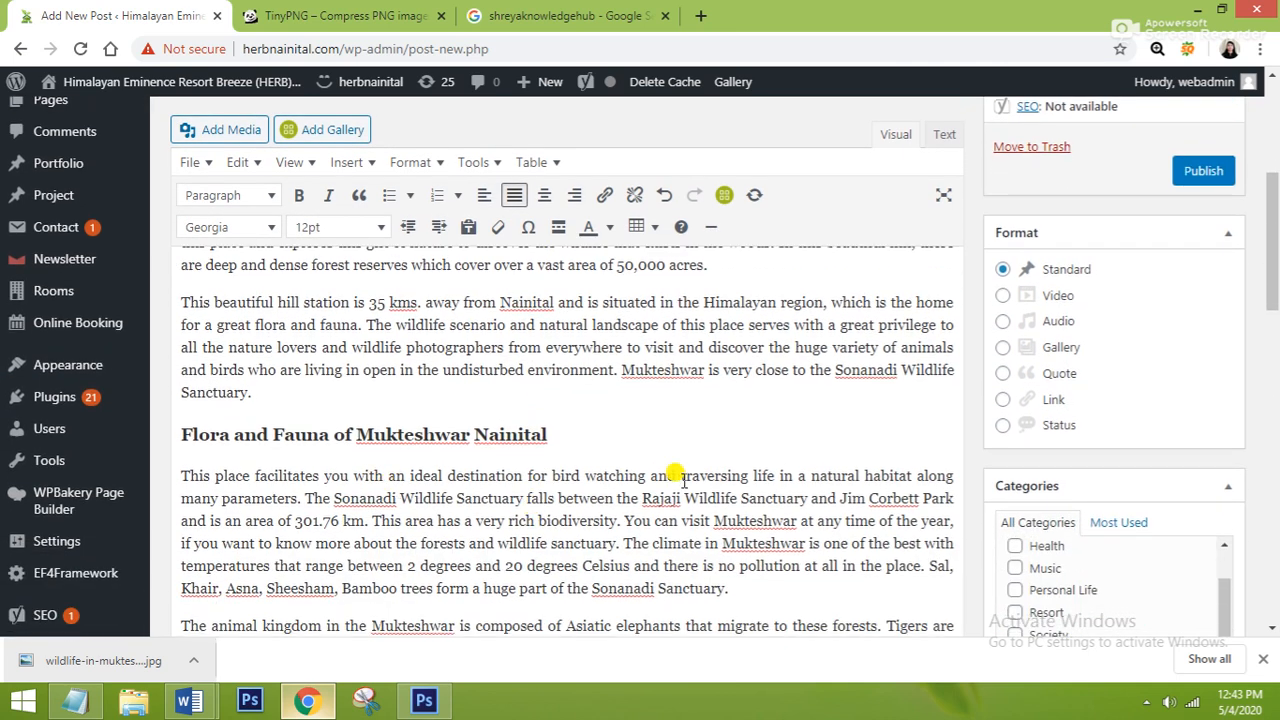
pyautogui.click(579, 445)
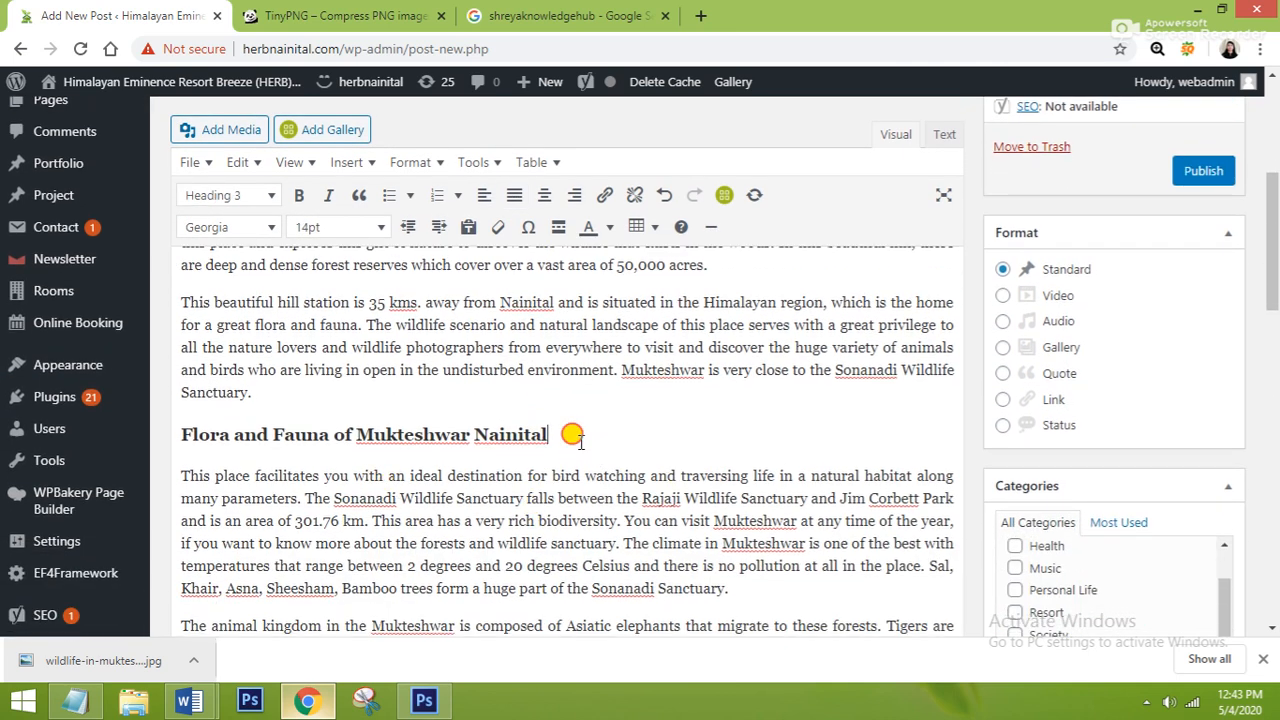
pyautogui.press('Return')
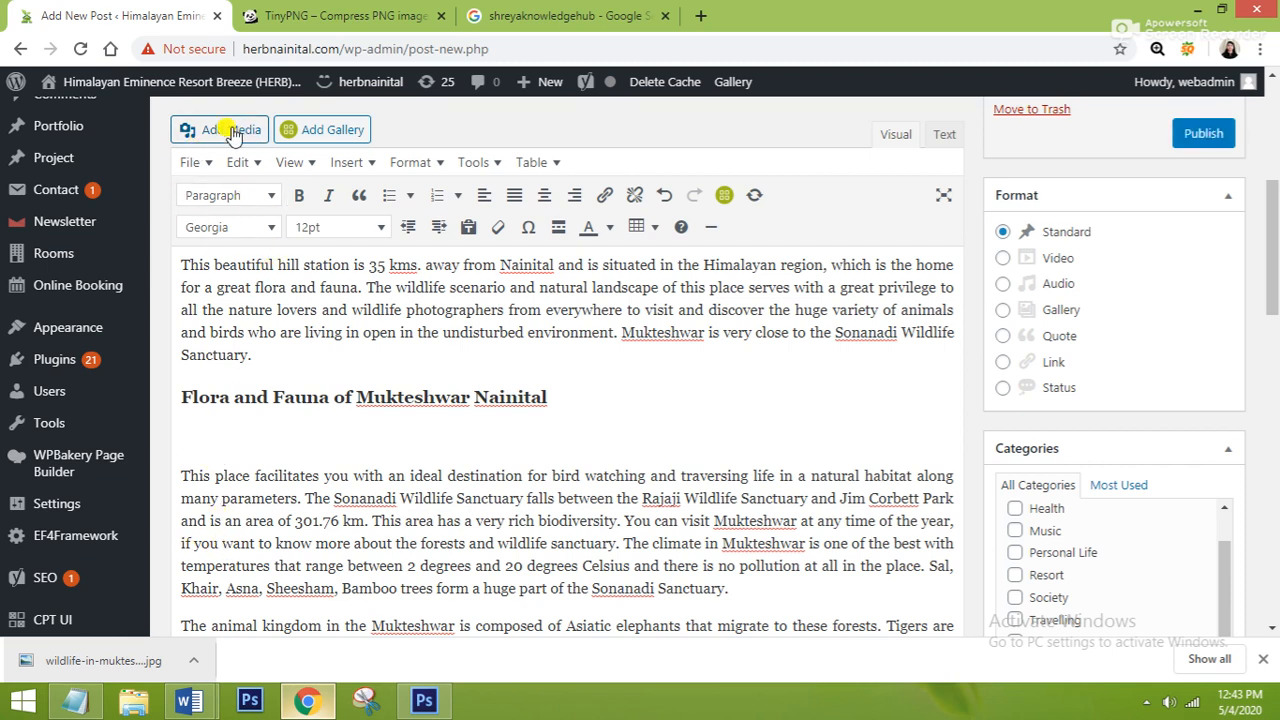
pyautogui.press('BackSpace')
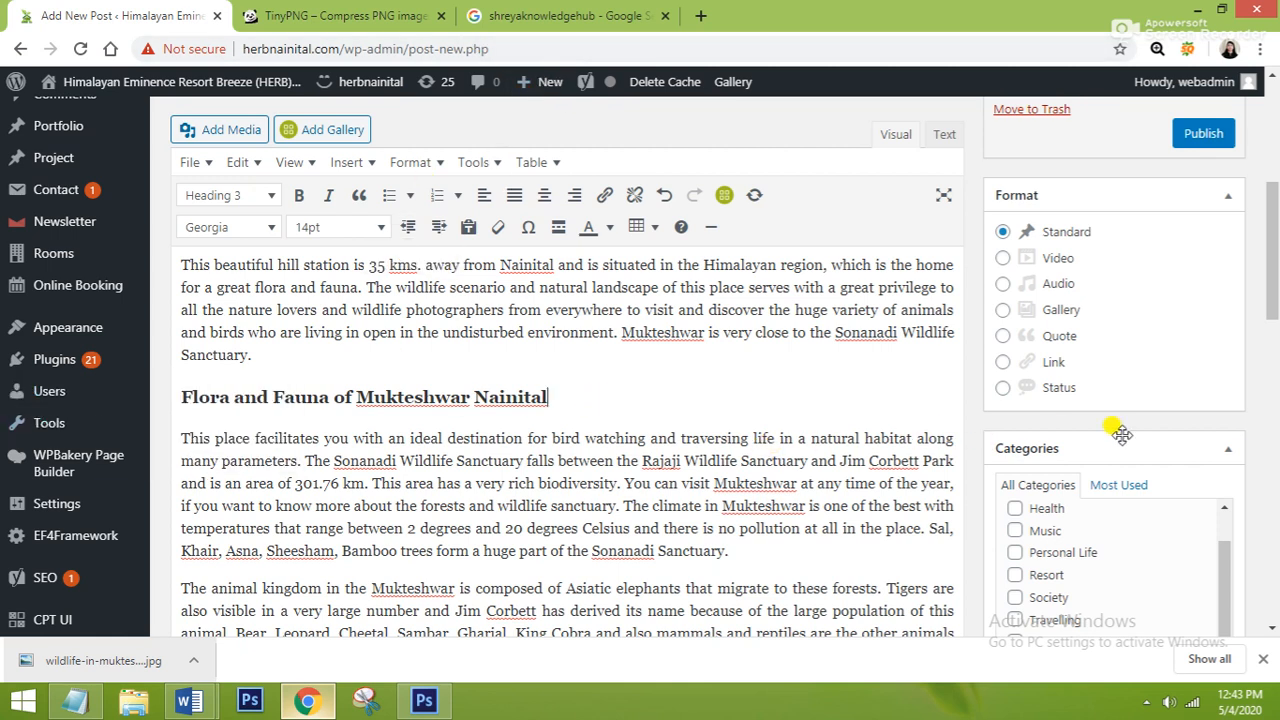
# Step: Assign the post to the Resort and Travelling categories
pyautogui.scroll(-2, 1120, 432)
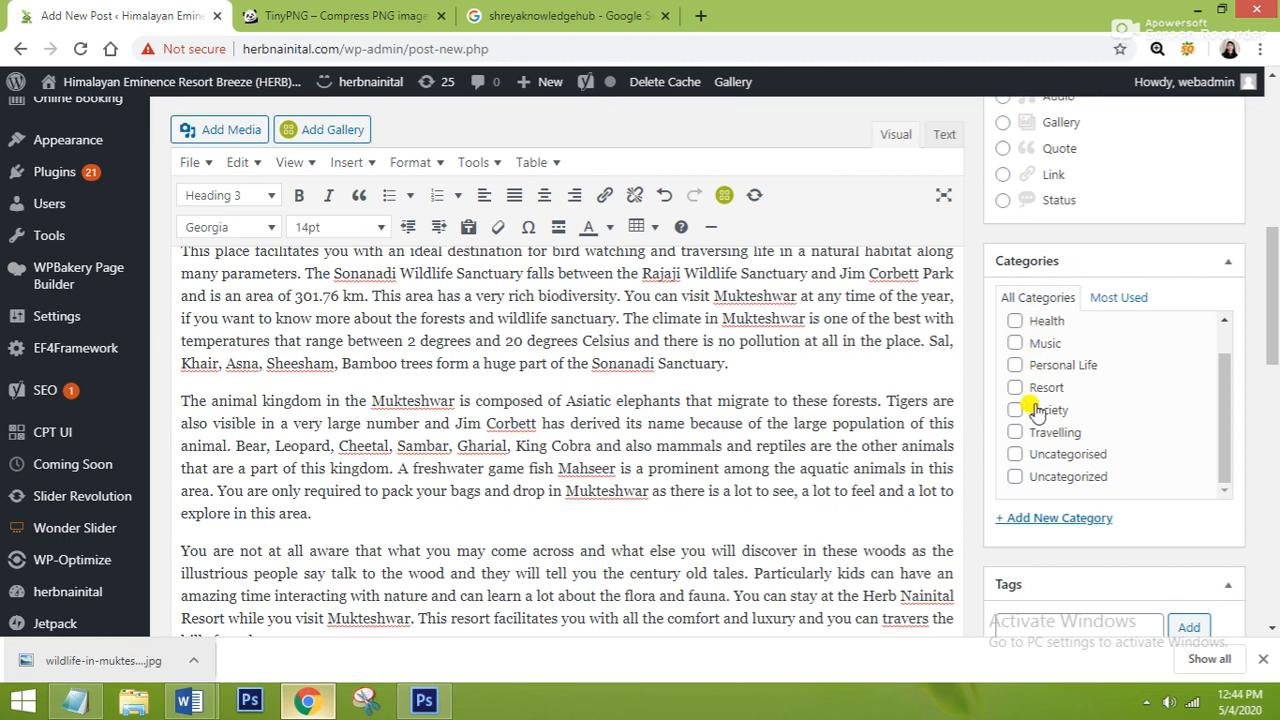
pyautogui.scroll(-1, 1037, 413)
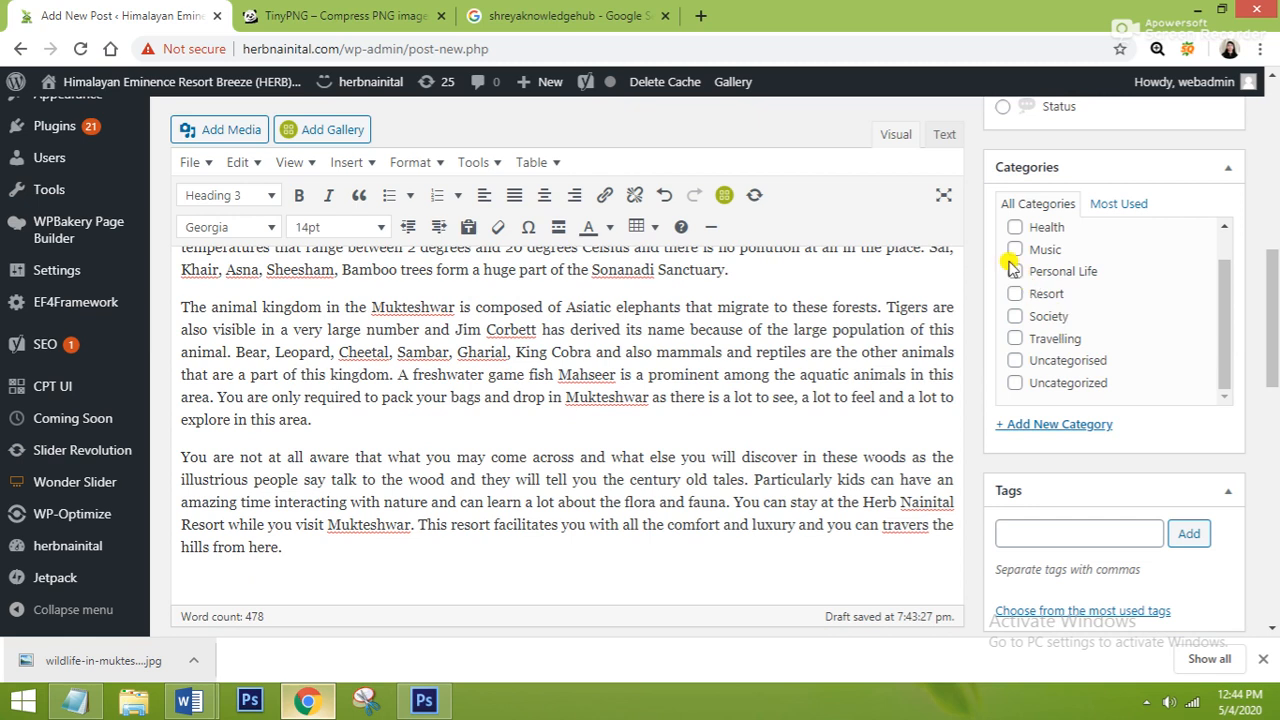
pyautogui.scroll(-1, 1055, 290)
pyautogui.scroll(1, 1060, 287)
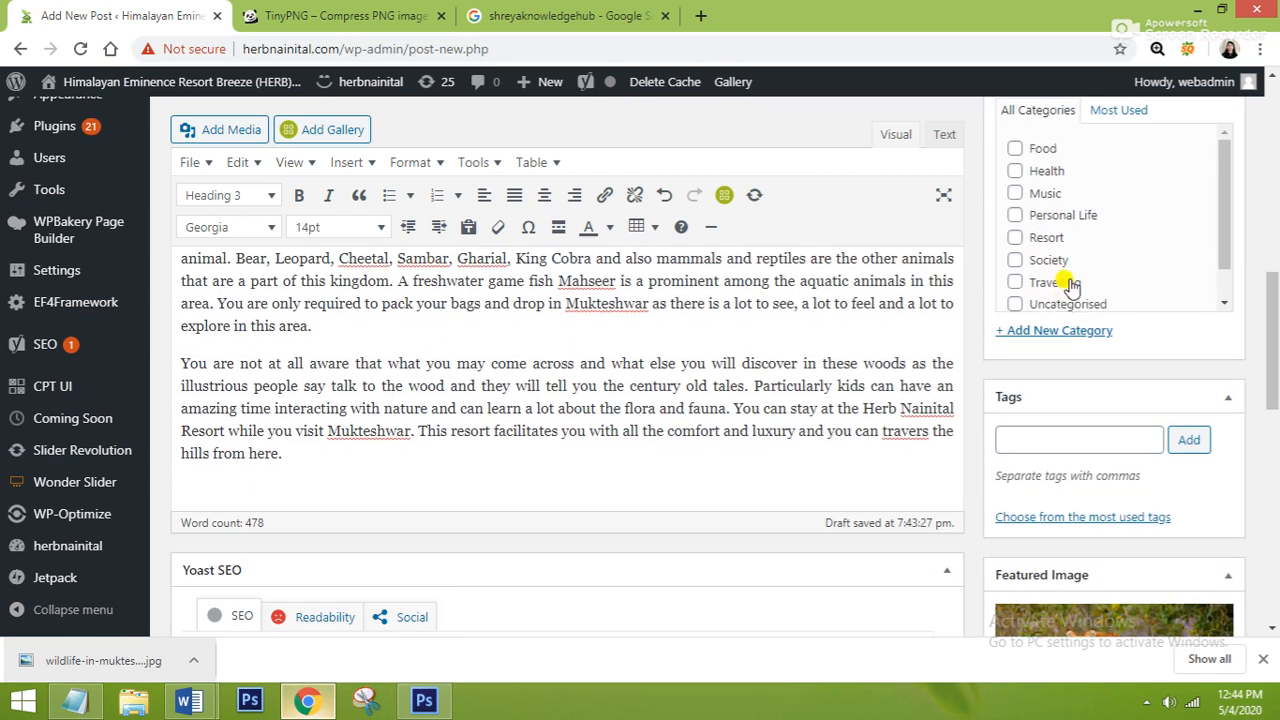
pyautogui.scroll(-1, 1072, 264)
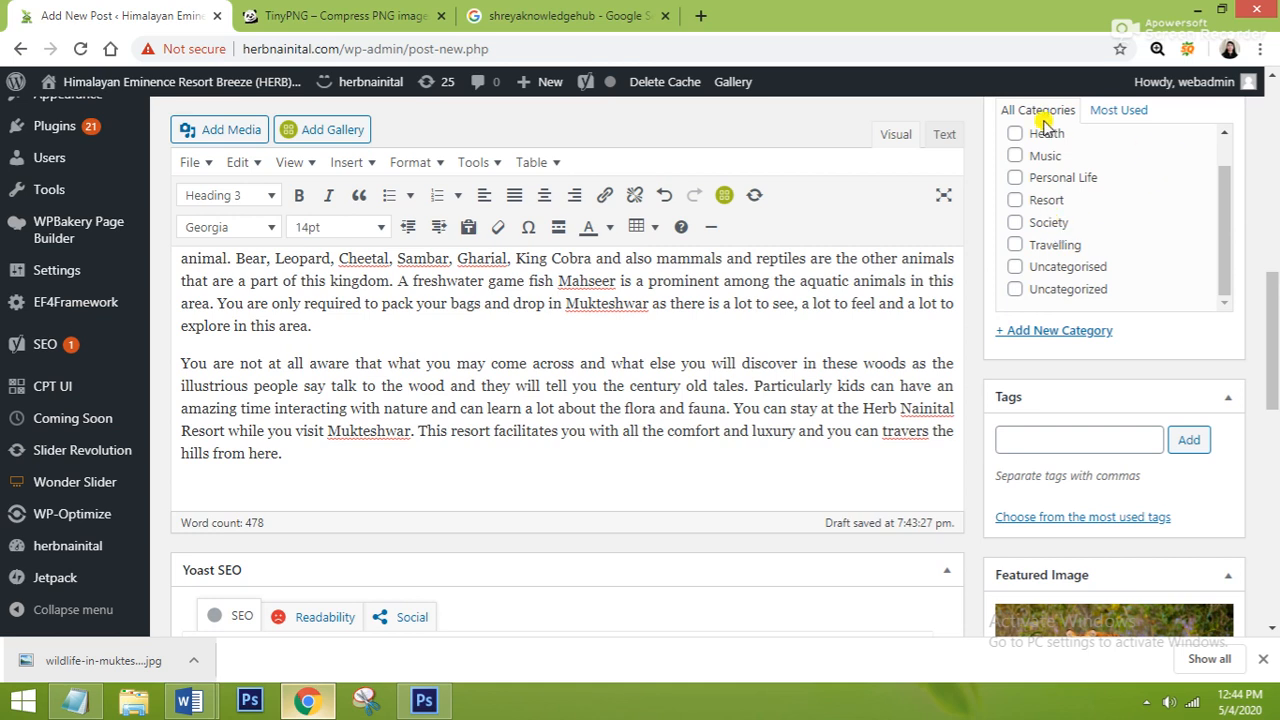
pyautogui.click(1015, 201)
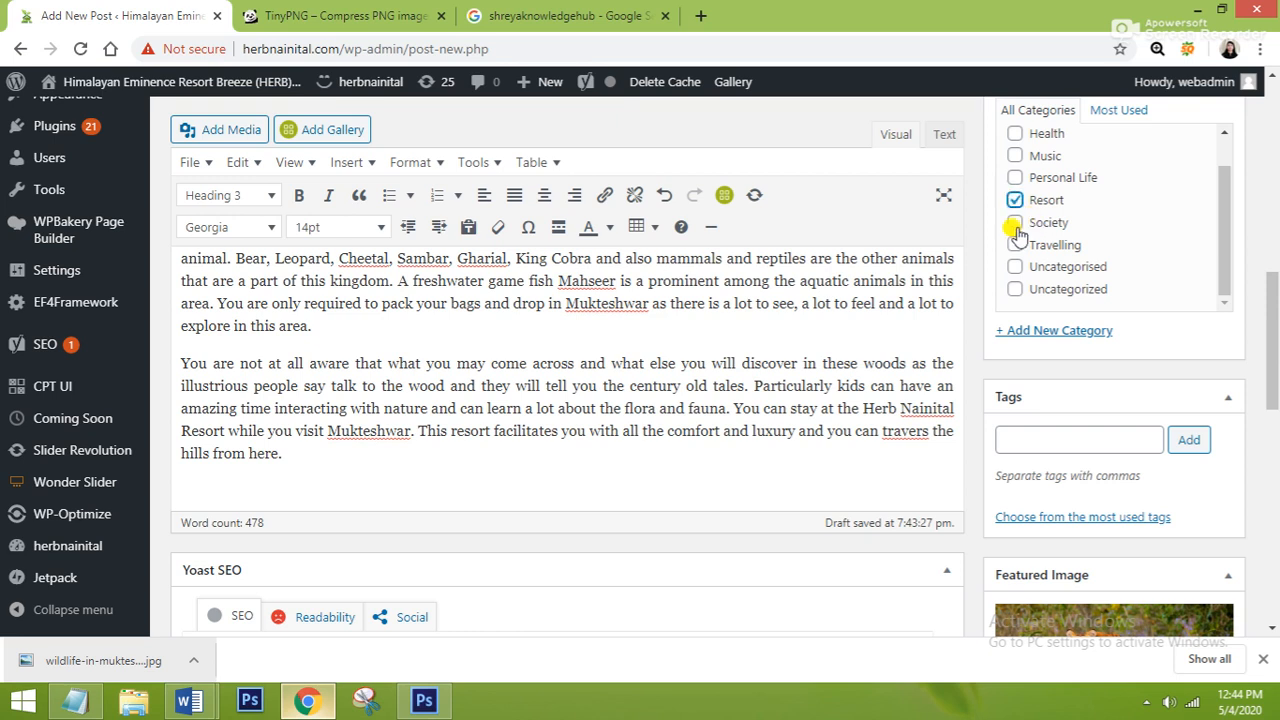
pyautogui.click(1014, 245)
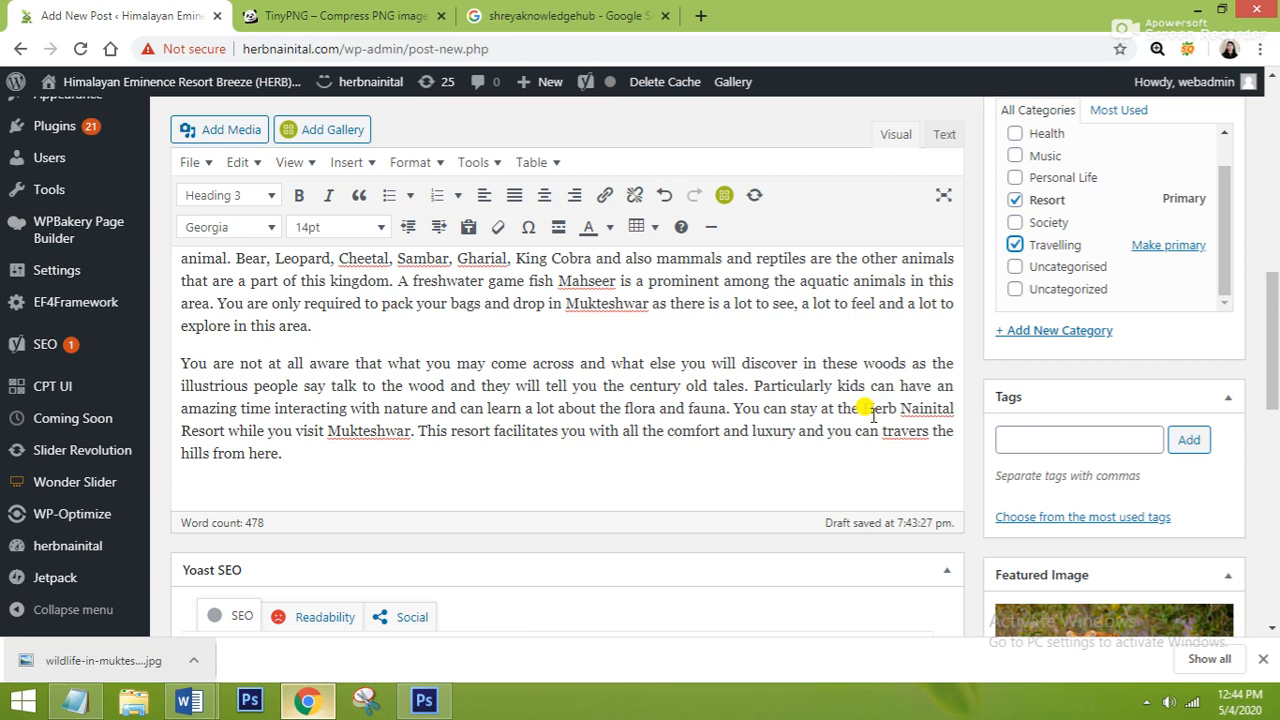
# Step: Add the tag "Resort In Nainital" to the post
pyautogui.scroll(-1, 872, 415)
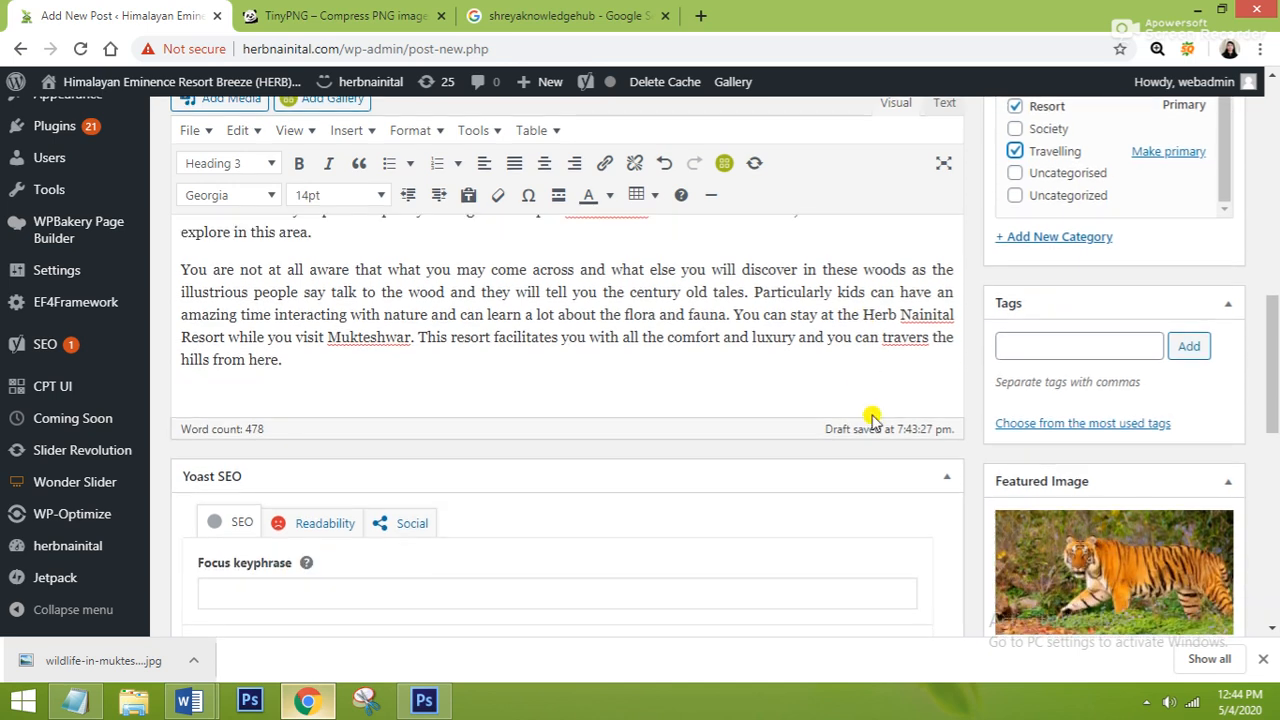
pyautogui.click(1087, 348)
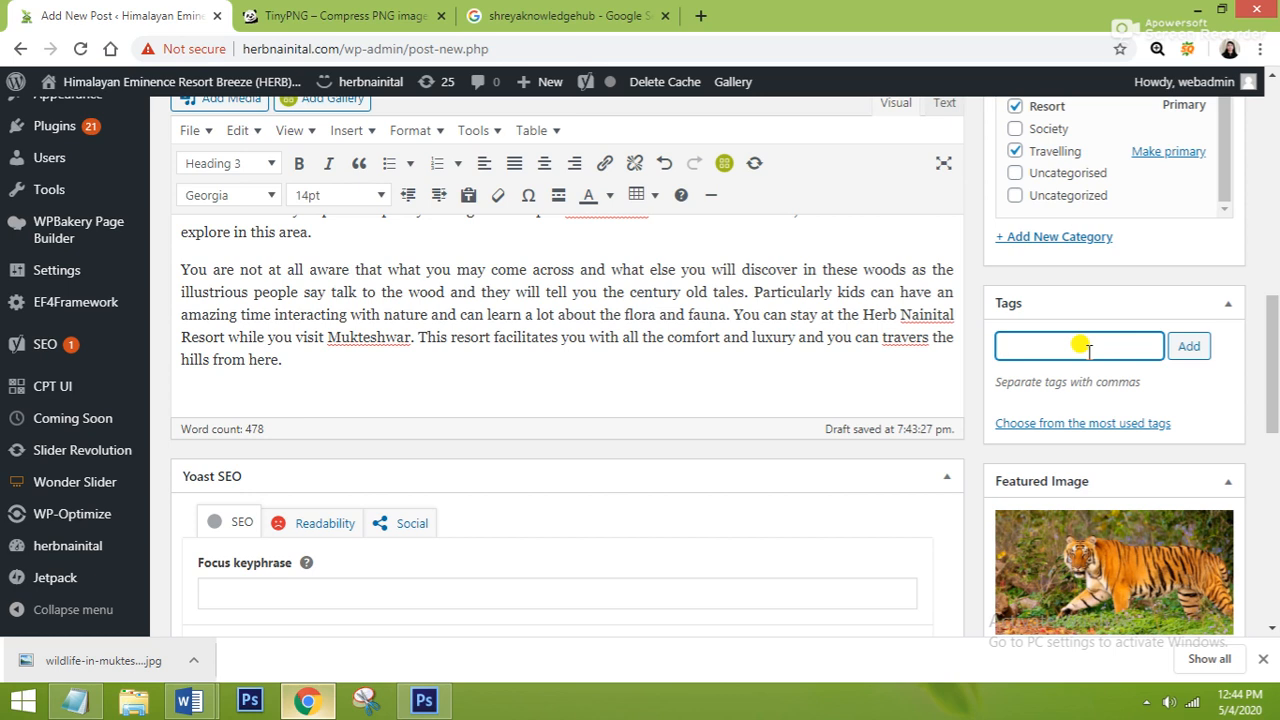
pyautogui.write('Resort In Nainital')
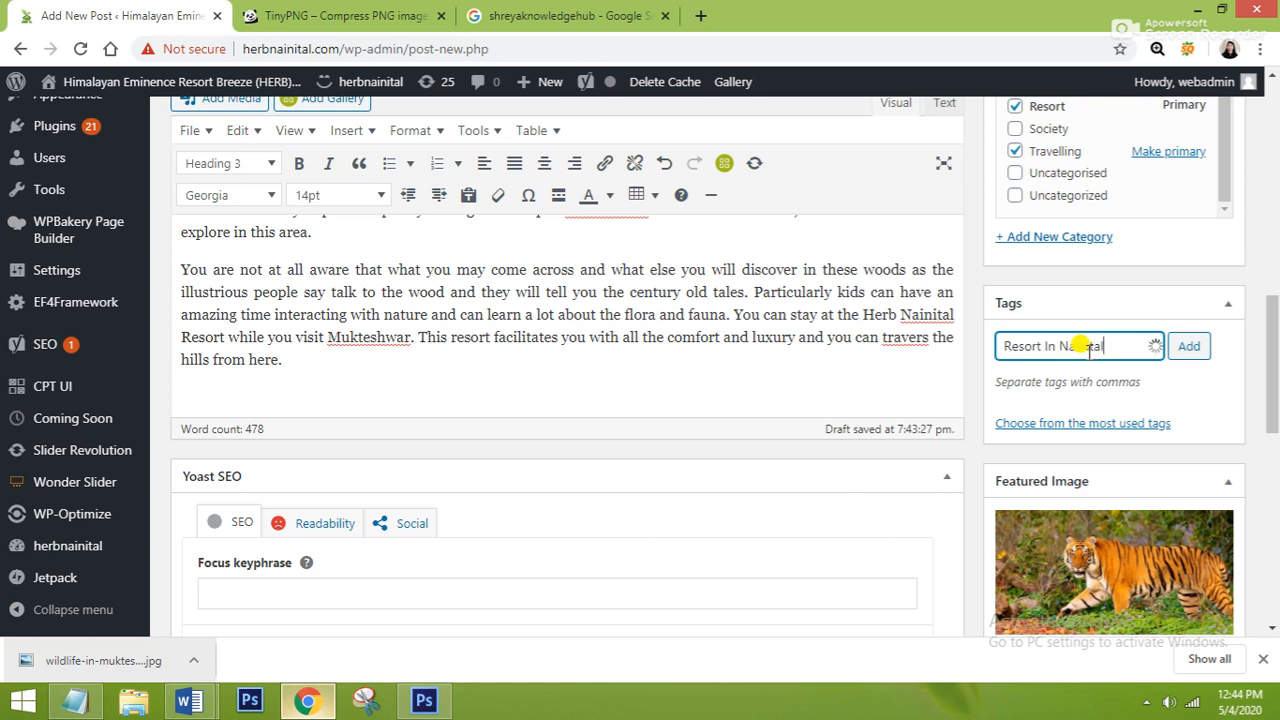
pyautogui.press('Return')
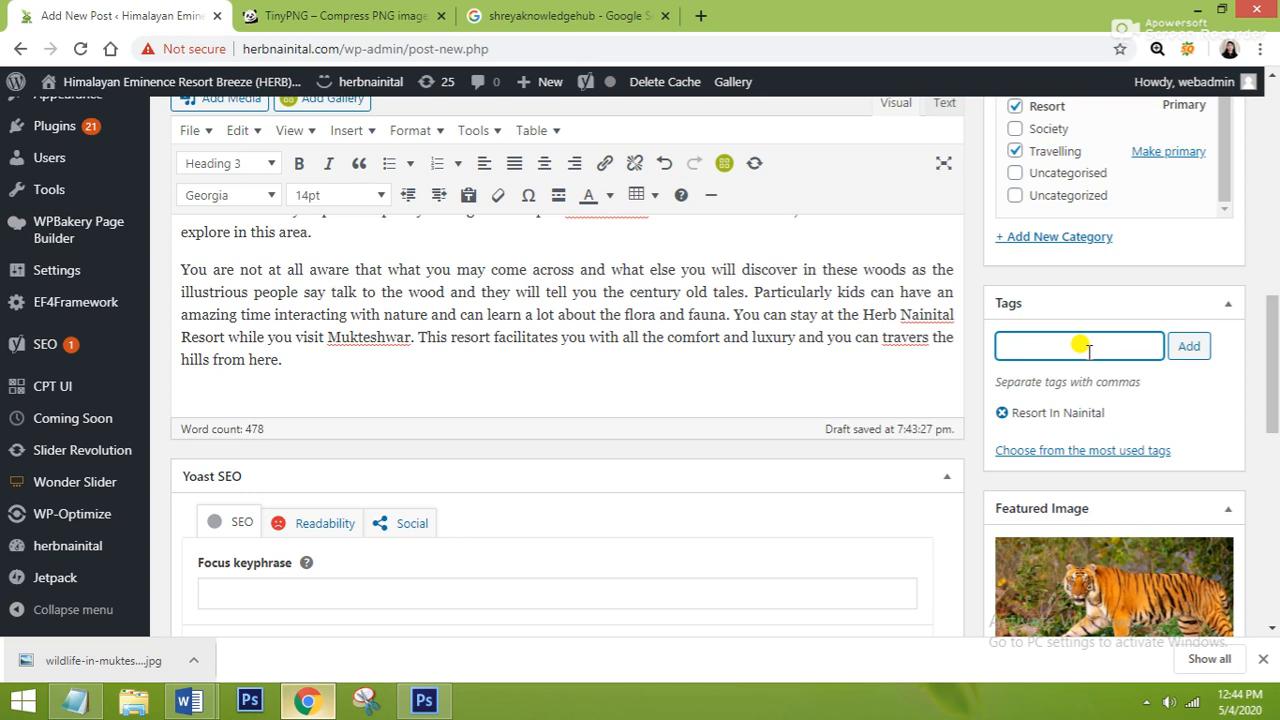
# Step: Add the tag "Wildlife In Mukteshwar" to the post
pyautogui.write('Wildli')
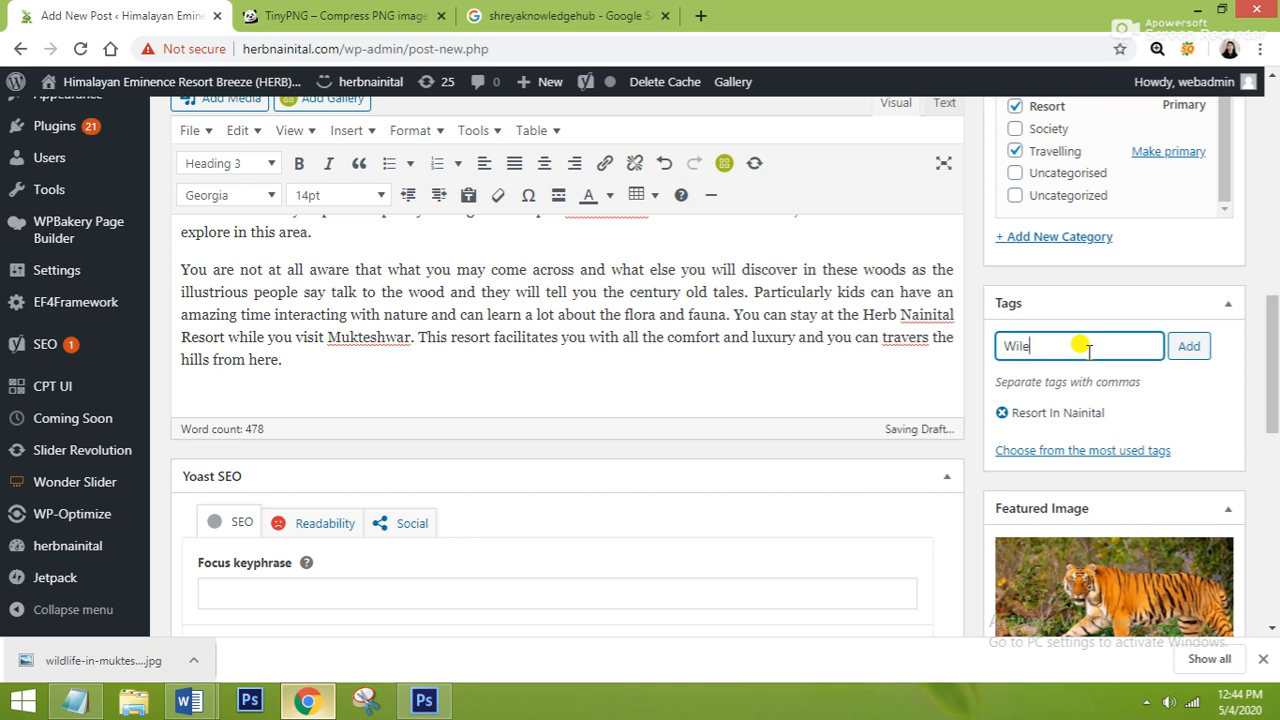
pyautogui.write('fe In N')
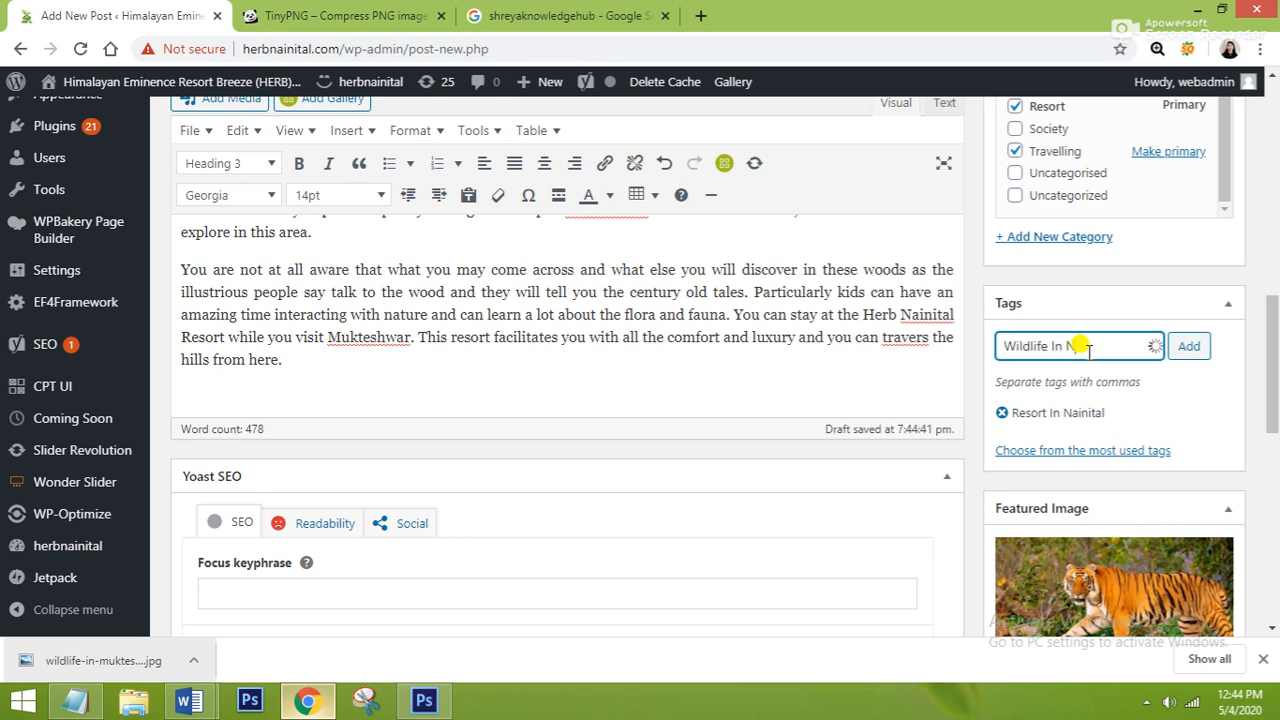
pyautogui.press('BackSpace')
pyautogui.write('Nukteshwar')
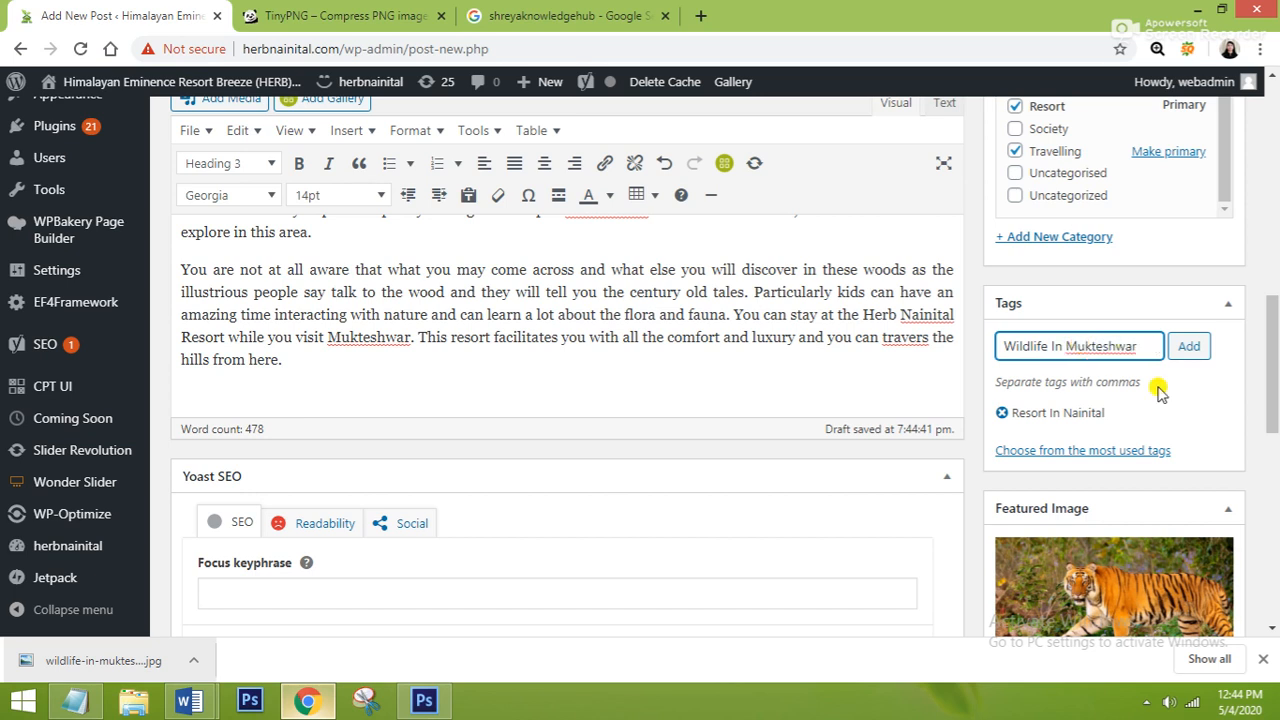
pyautogui.press('Return')
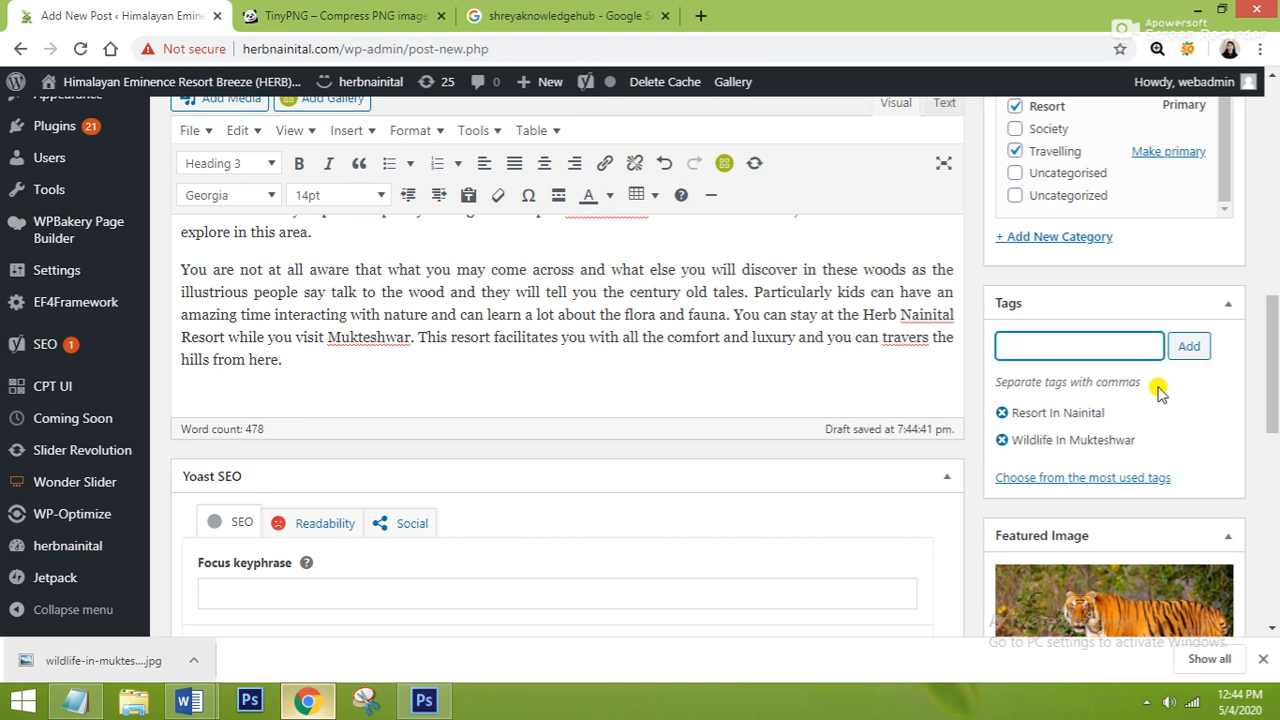
# Step: Add the tag "Resort Membership In Nainital" to the post
pyautogui.write('res')
pyautogui.press('BackSpace')
pyautogui.press('BackSpace')
pyautogui.write('Resor')
pyautogui.press('BackSpace')
pyautogui.write('rt muk')
pyautogui.press('BackSpace')
pyautogui.press('BackSpace')
pyautogui.press('BackSpace')
pyautogui.press('BackSpace')
pyautogui.write('Membe')
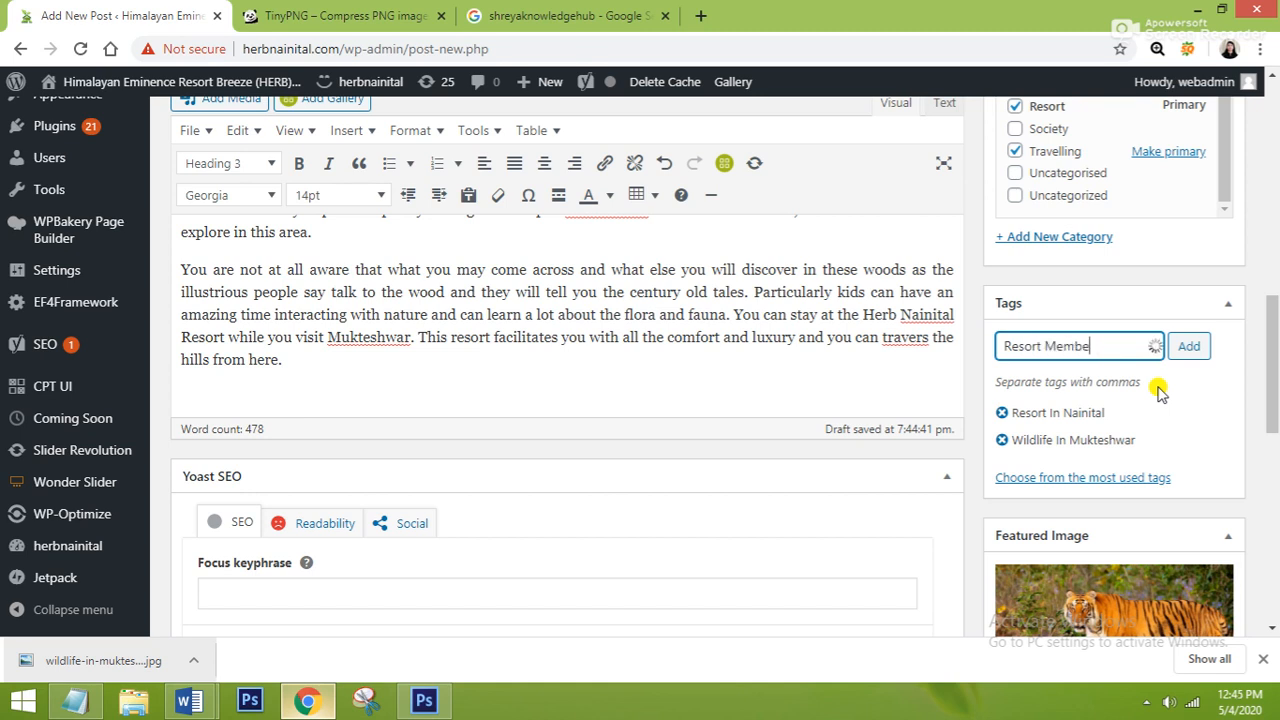
pyautogui.write('rship In Nainital')
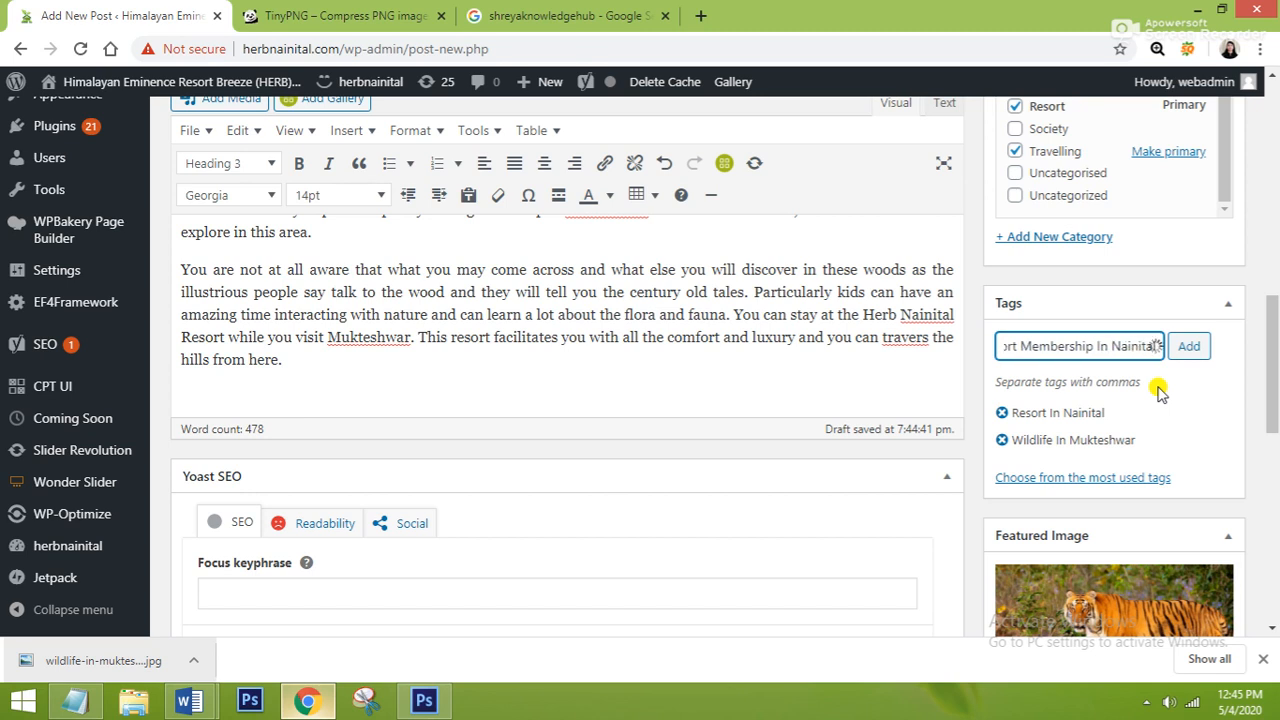
pyautogui.press('Return')
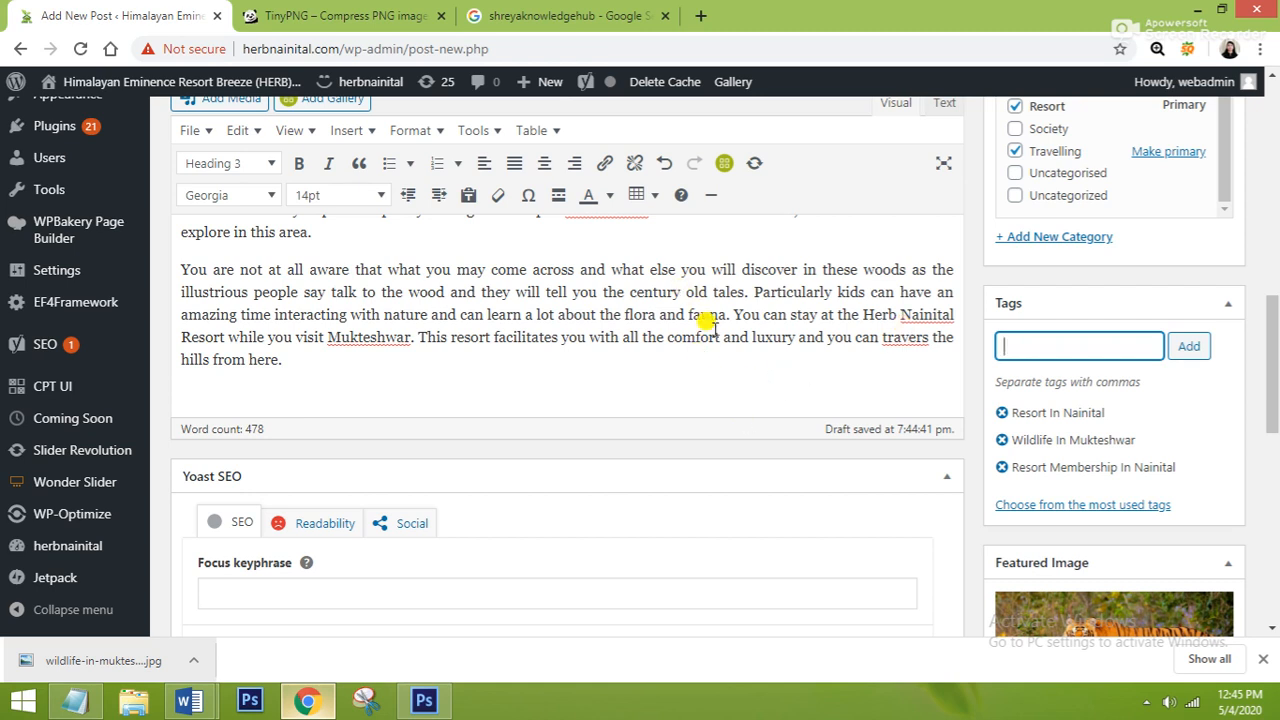
pyautogui.moveTo(826, 337); pyautogui.dragTo(808, 344)
pyautogui.click(794, 337)
pyautogui.scroll(-2, 960, 428)
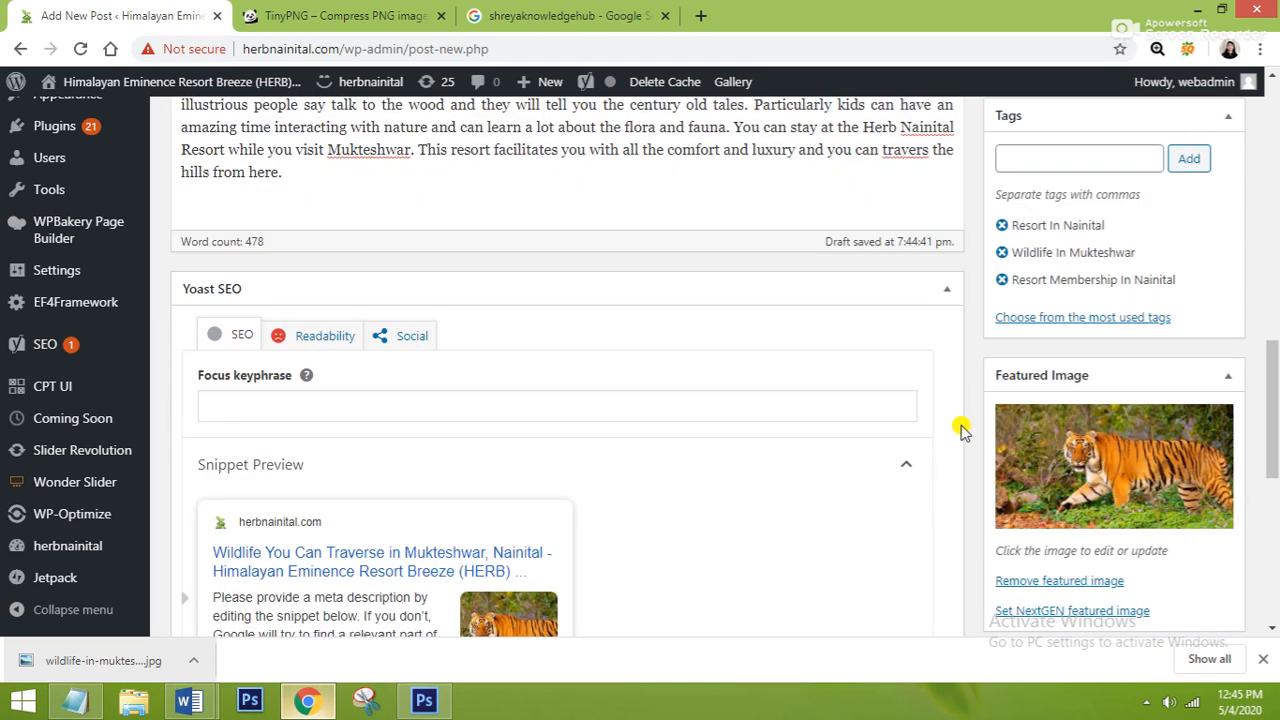
pyautogui.scroll(2, 960, 428)
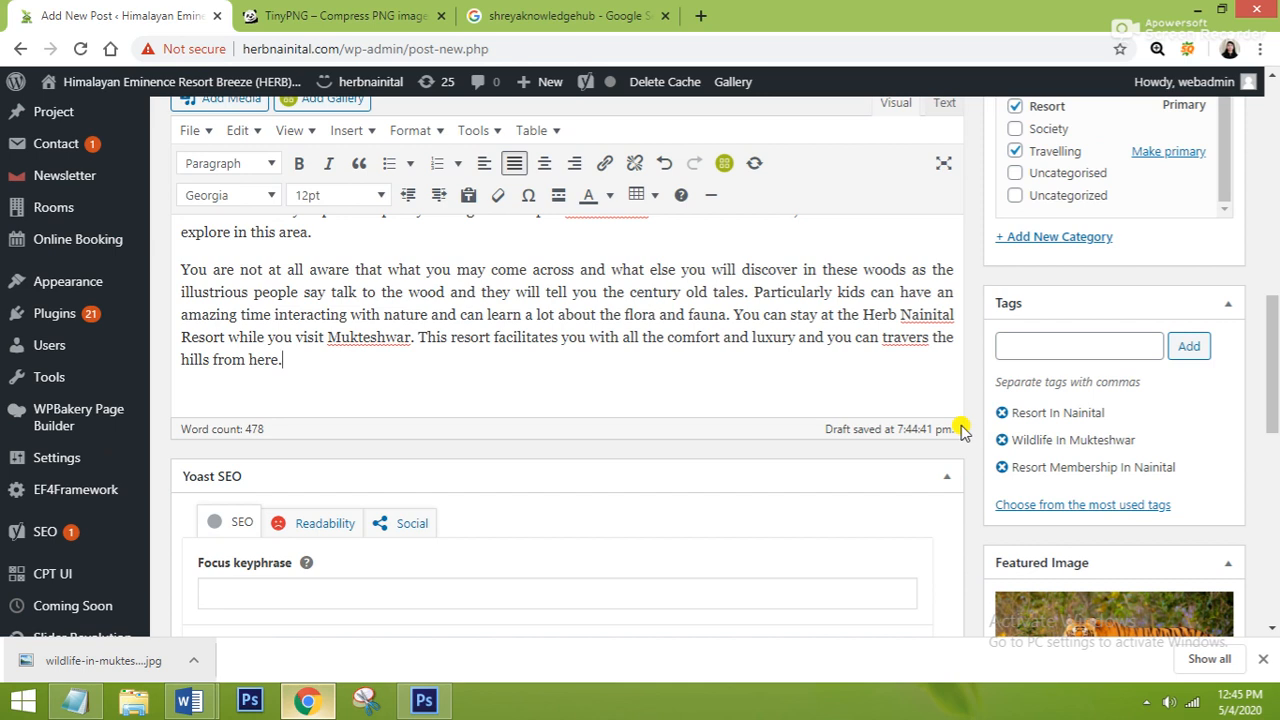
pyautogui.scroll(-1, 960, 428)
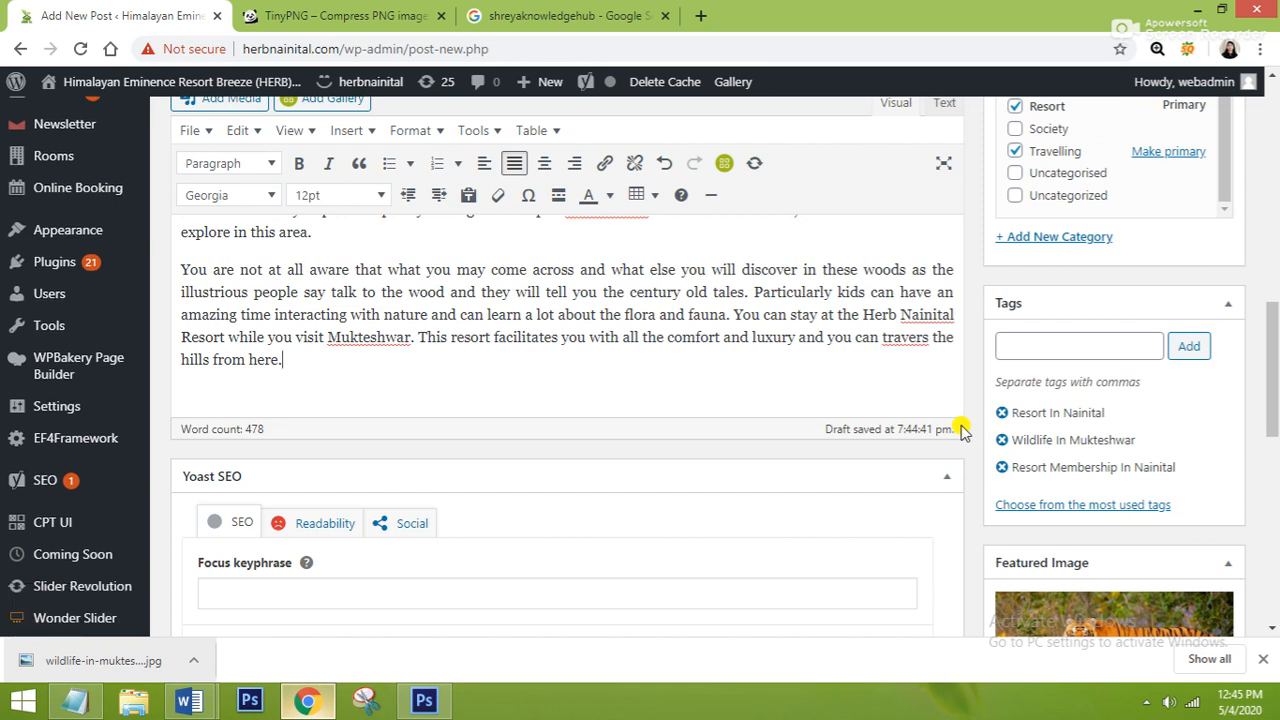
pyautogui.click(1088, 342)
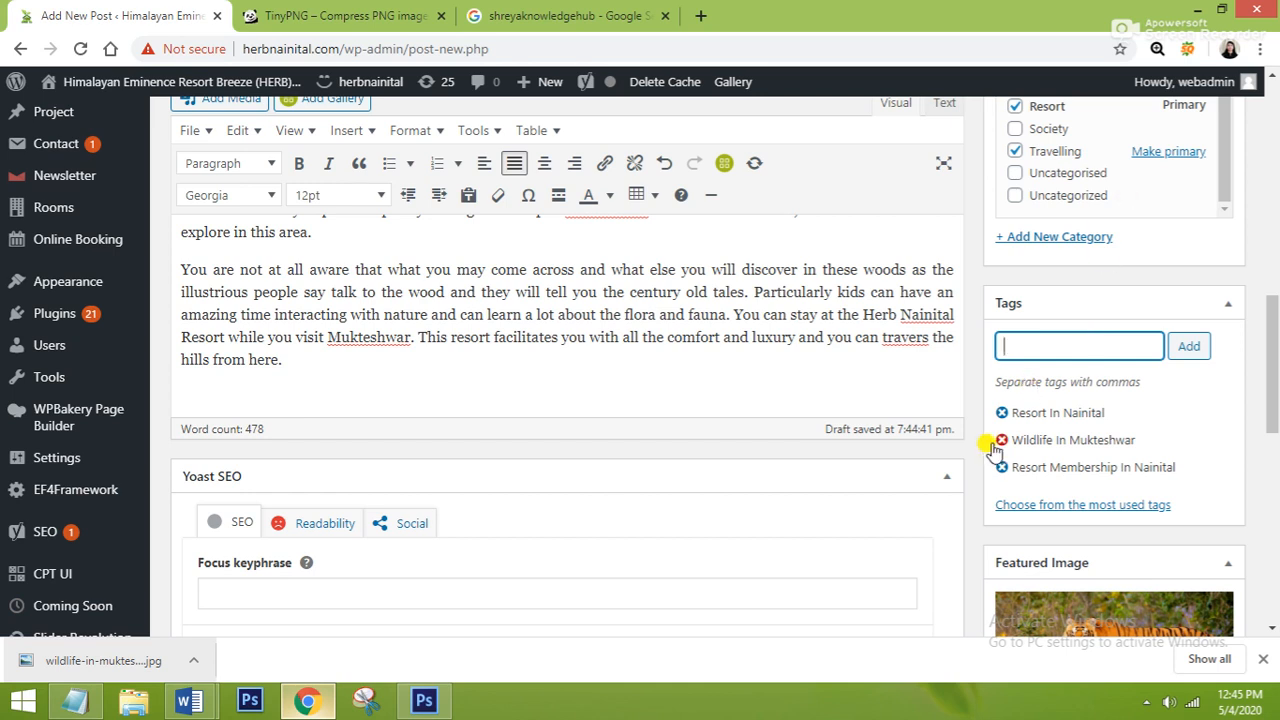
# Step: Correct the misspelled word "travers" in the last body paragraph to "traverse" using the spelling suggestion
pyautogui.click(876, 380)
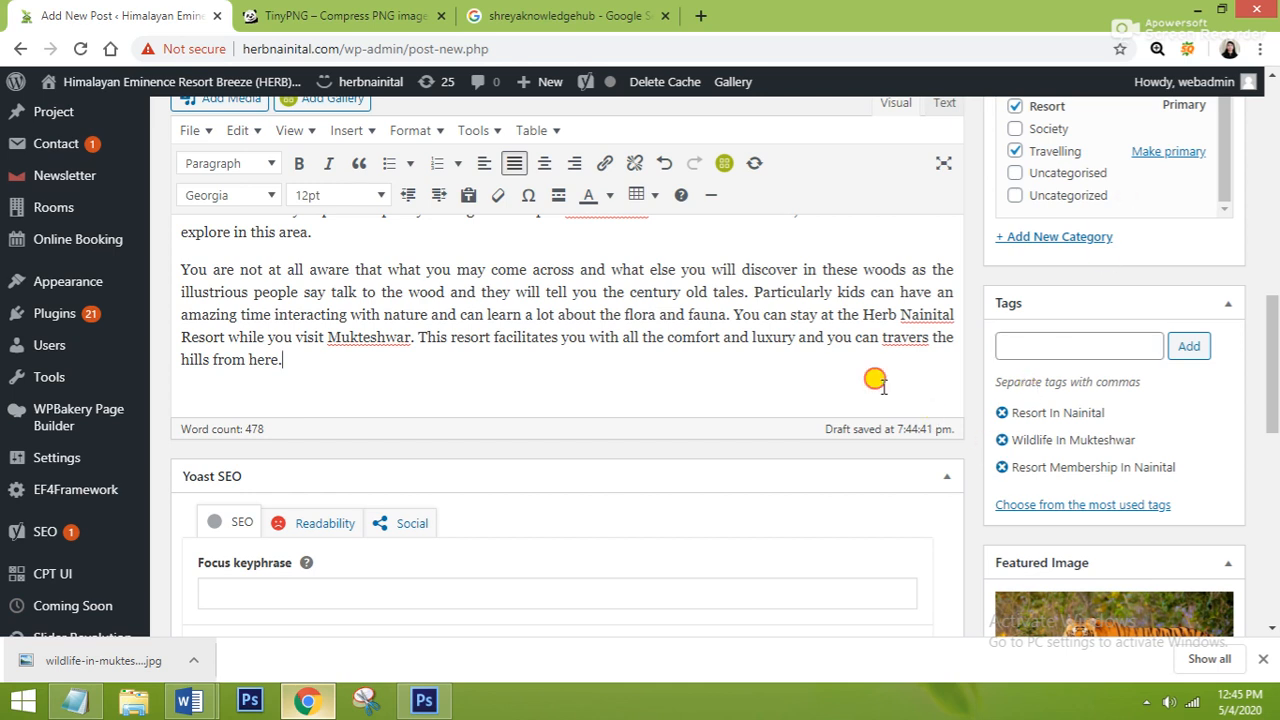
pyautogui.rightClick(903, 334)
pyautogui.click(897, 336)
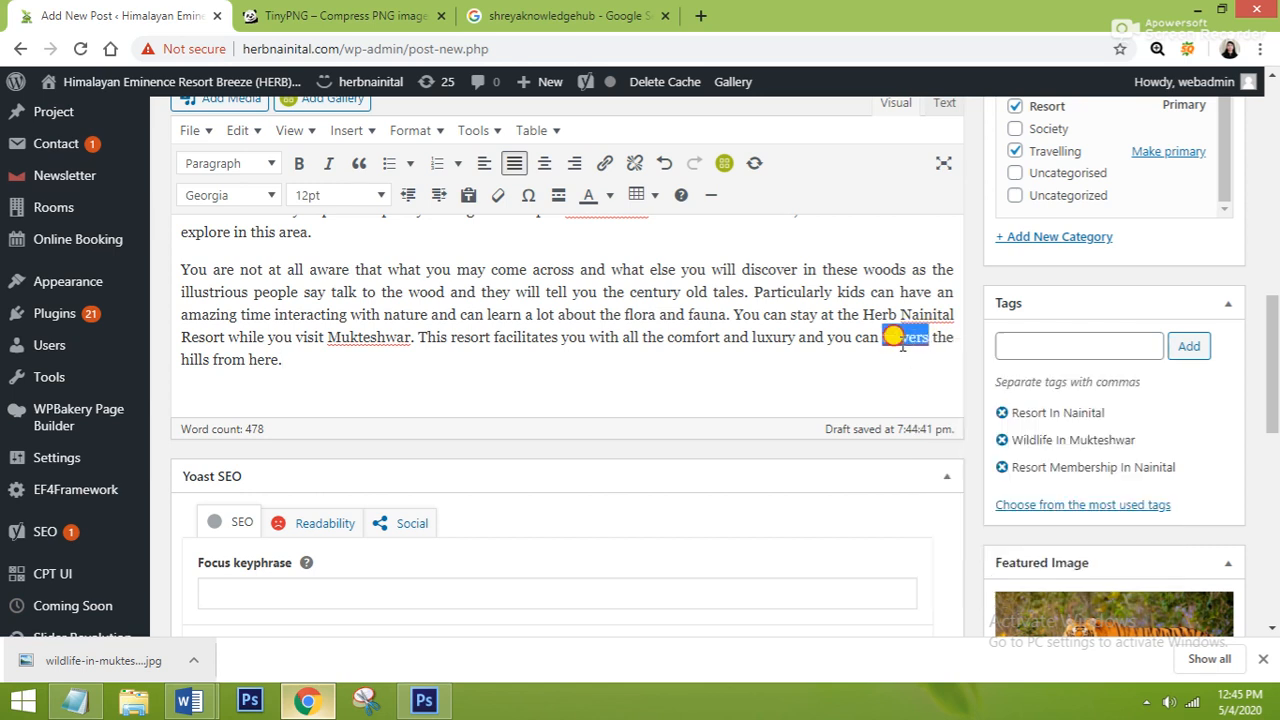
pyautogui.rightClick(900, 336)
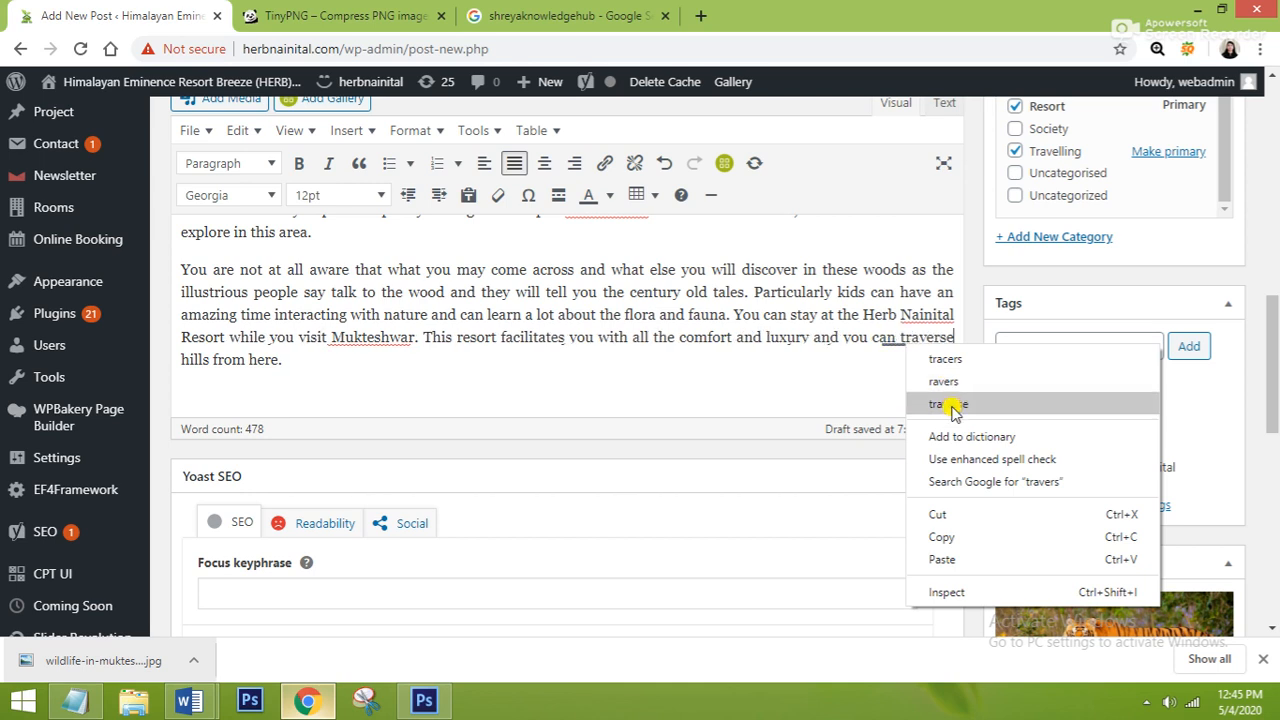
pyautogui.click(963, 406)
# Step: Set the Yoast SEO focus keyphrase to "Best Resort In Mukteshwar Nainital"
pyautogui.scroll(-1, 925, 488)
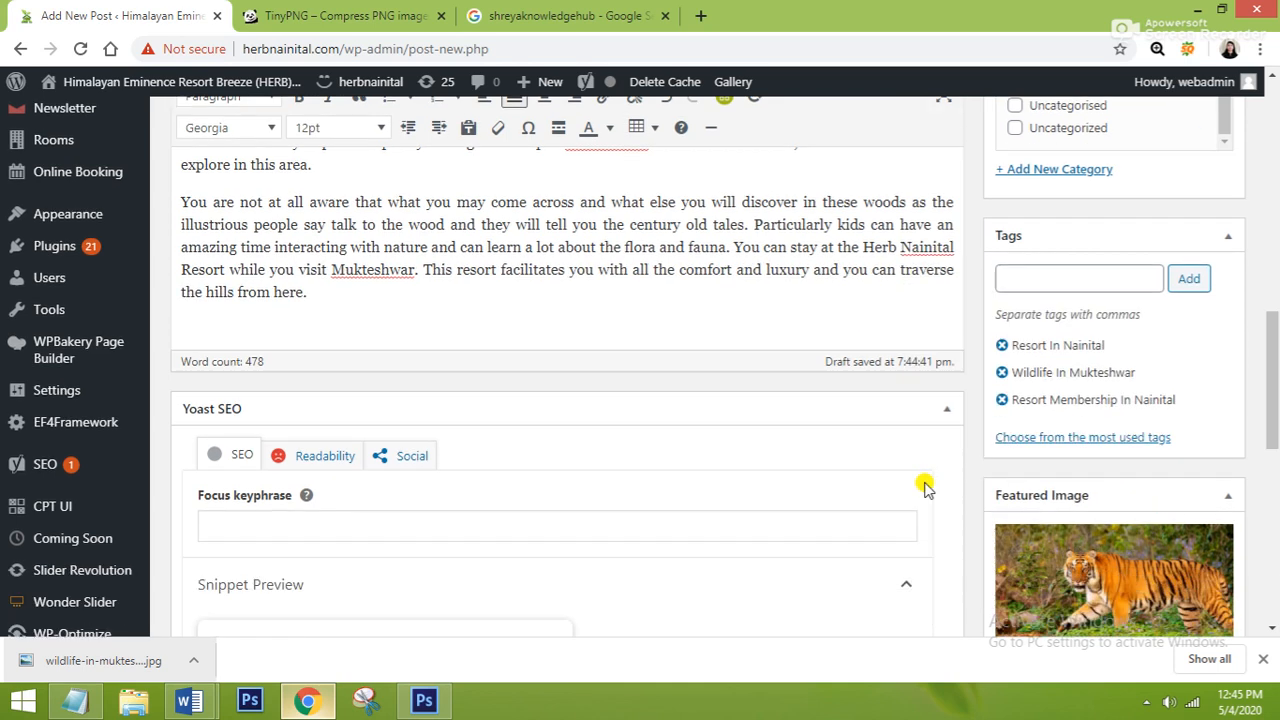
pyautogui.scroll(-3, 925, 488)
pyautogui.scroll(1, 385, 330)
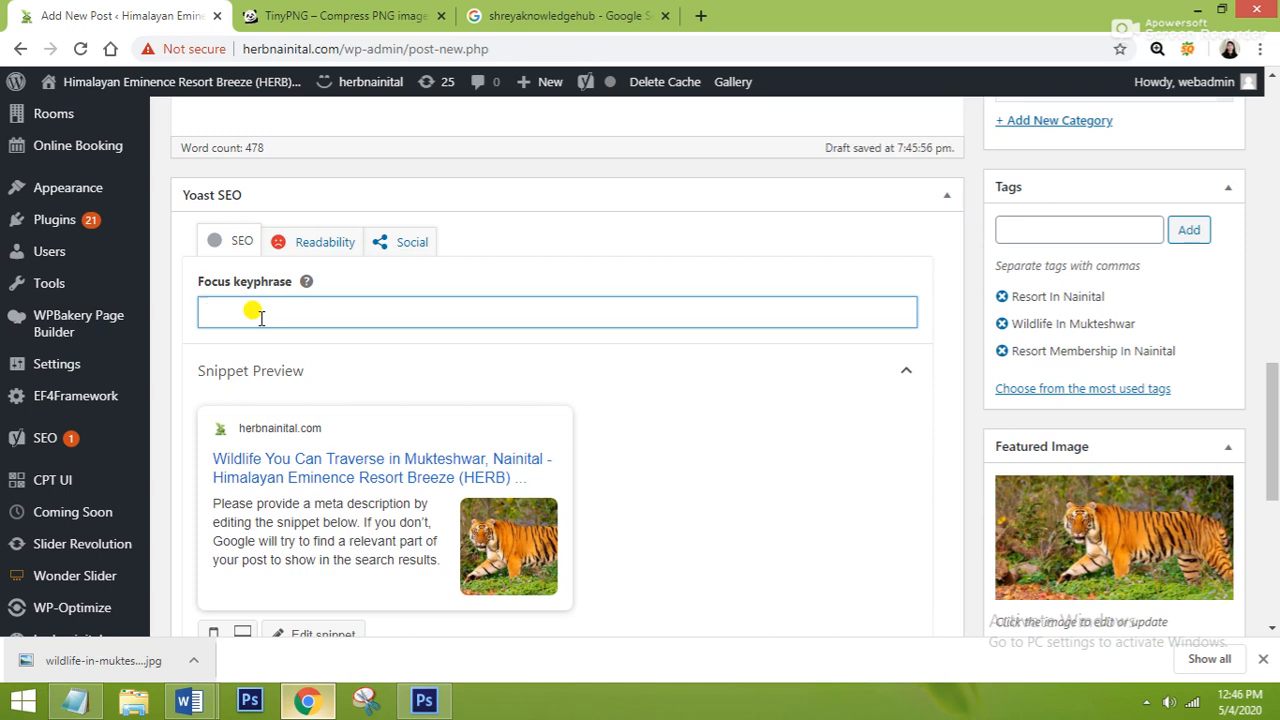
pyautogui.write('Best Resort In M')
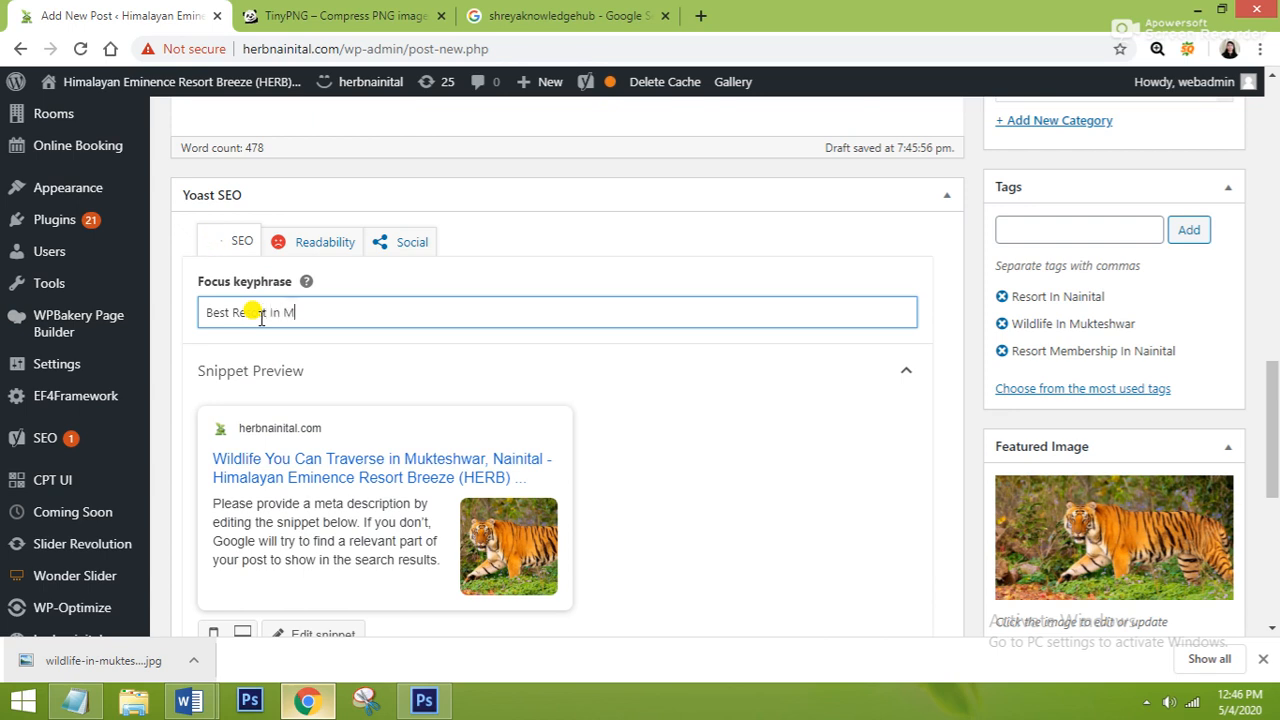
pyautogui.write('ukteshwar Nainital')
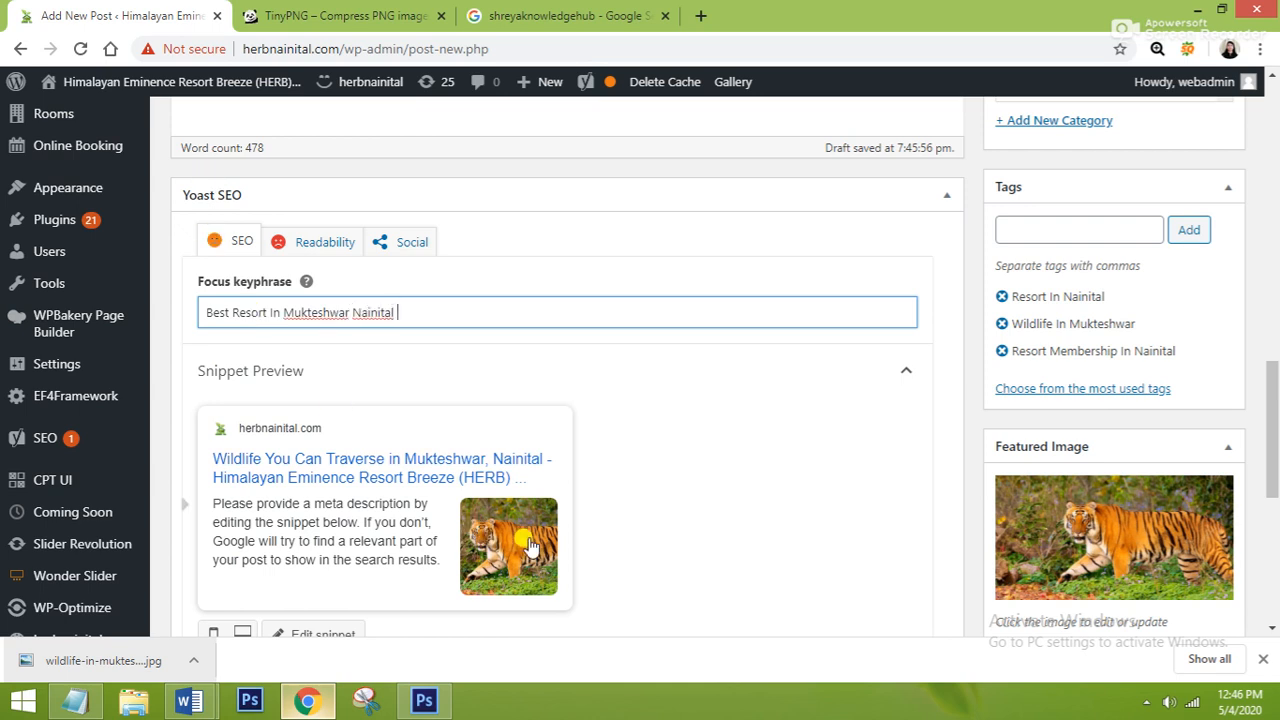
# Step: Open the Yoast snippet for editing and clear all default variables from the SEO title
pyautogui.scroll(-1, 483, 530)
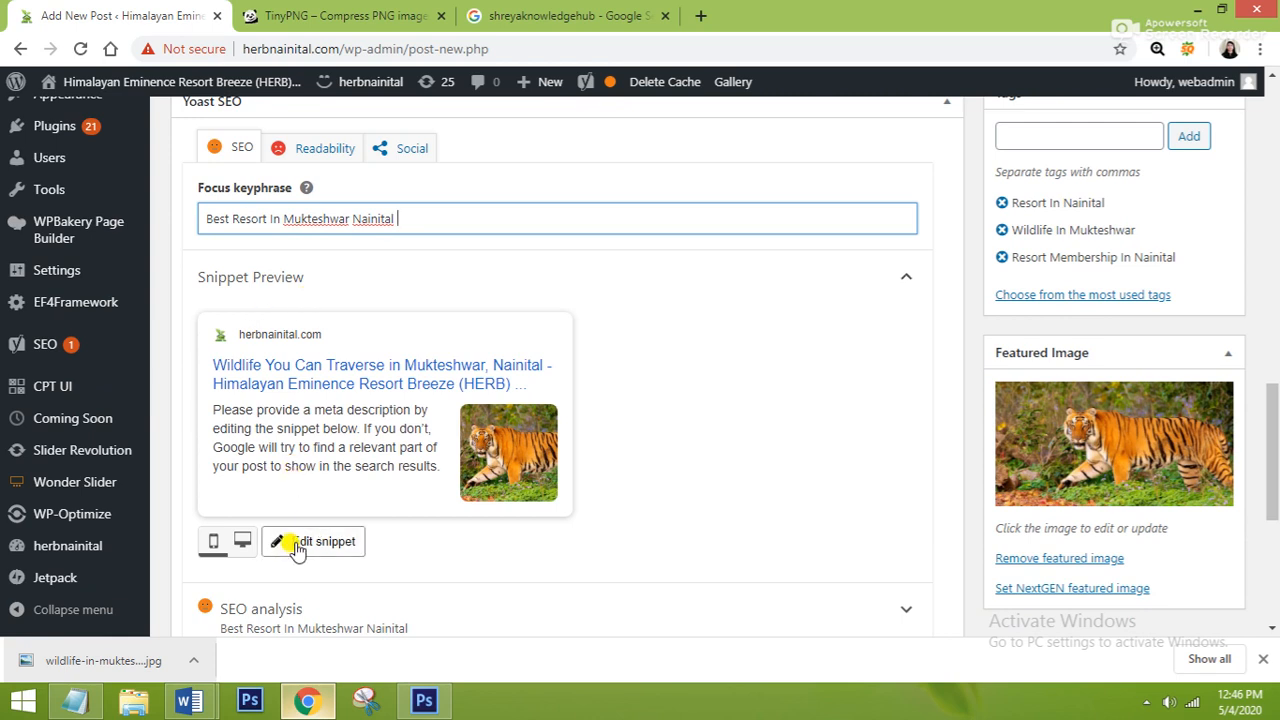
pyautogui.scroll(-1, 297, 548)
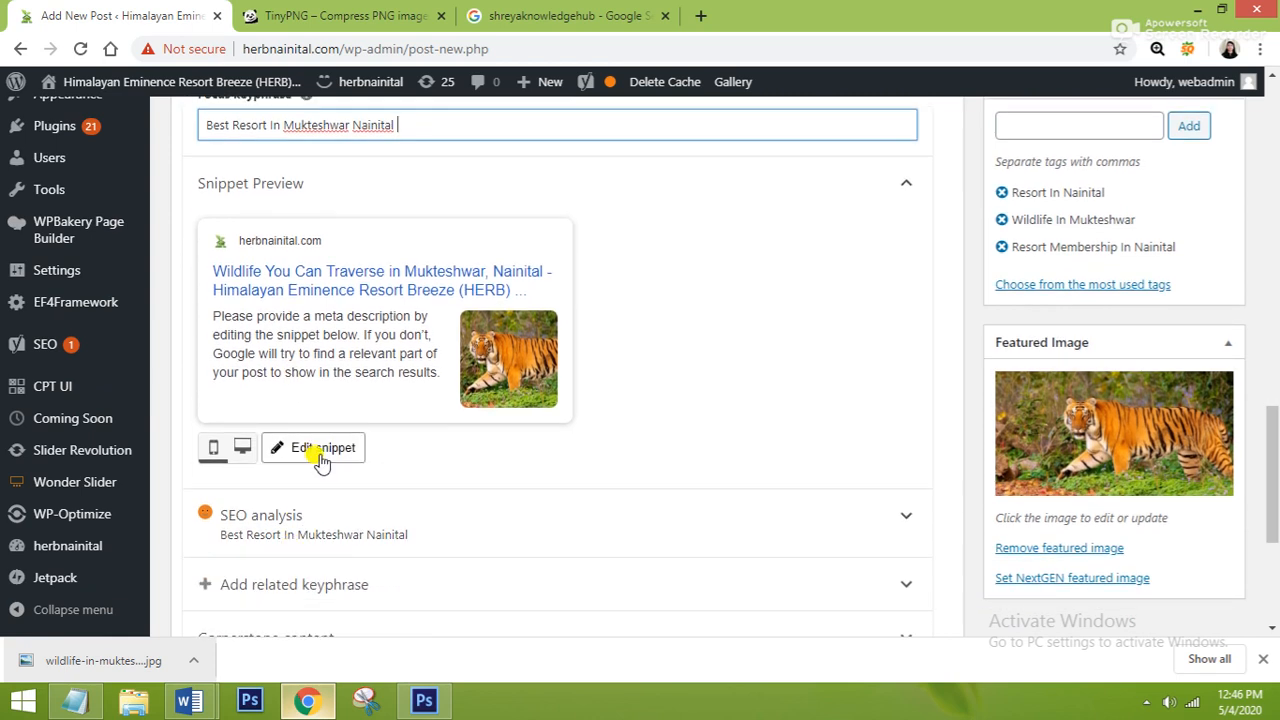
pyautogui.click(320, 452)
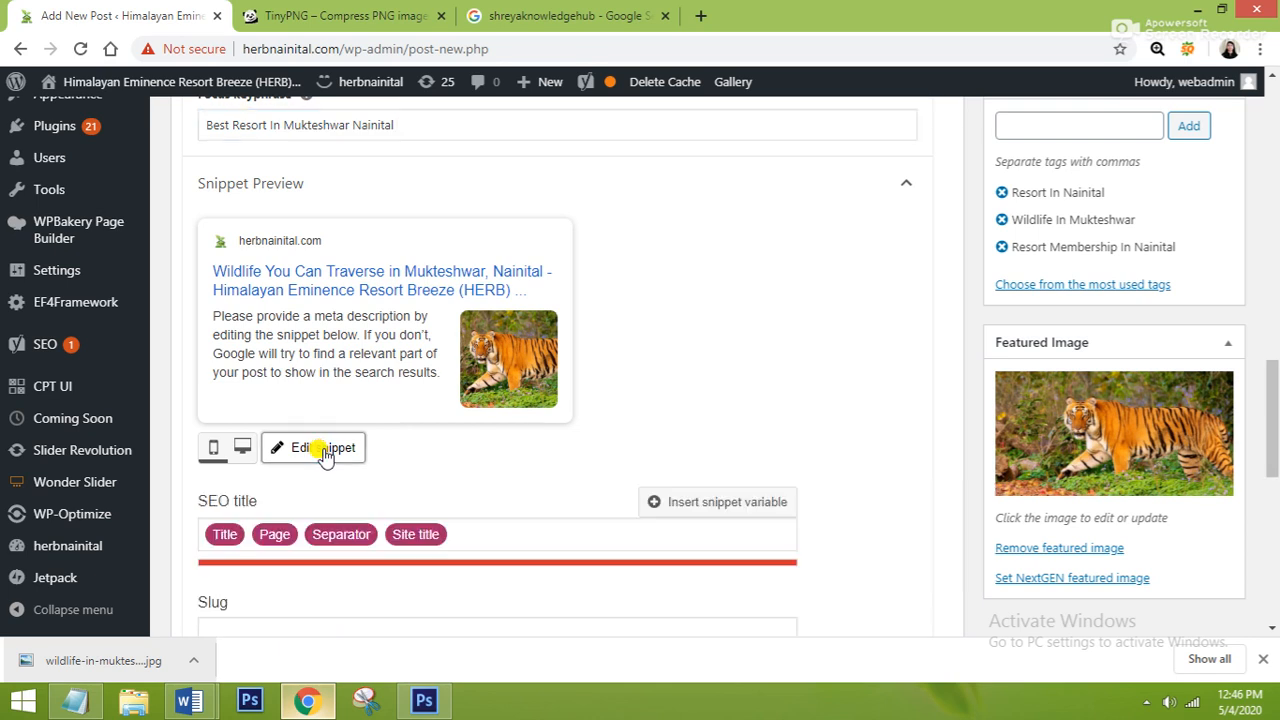
pyautogui.scroll(-2, 422, 510)
pyautogui.moveTo(449, 345); pyautogui.dragTo(228, 344)
pyautogui.press('BackSpace')
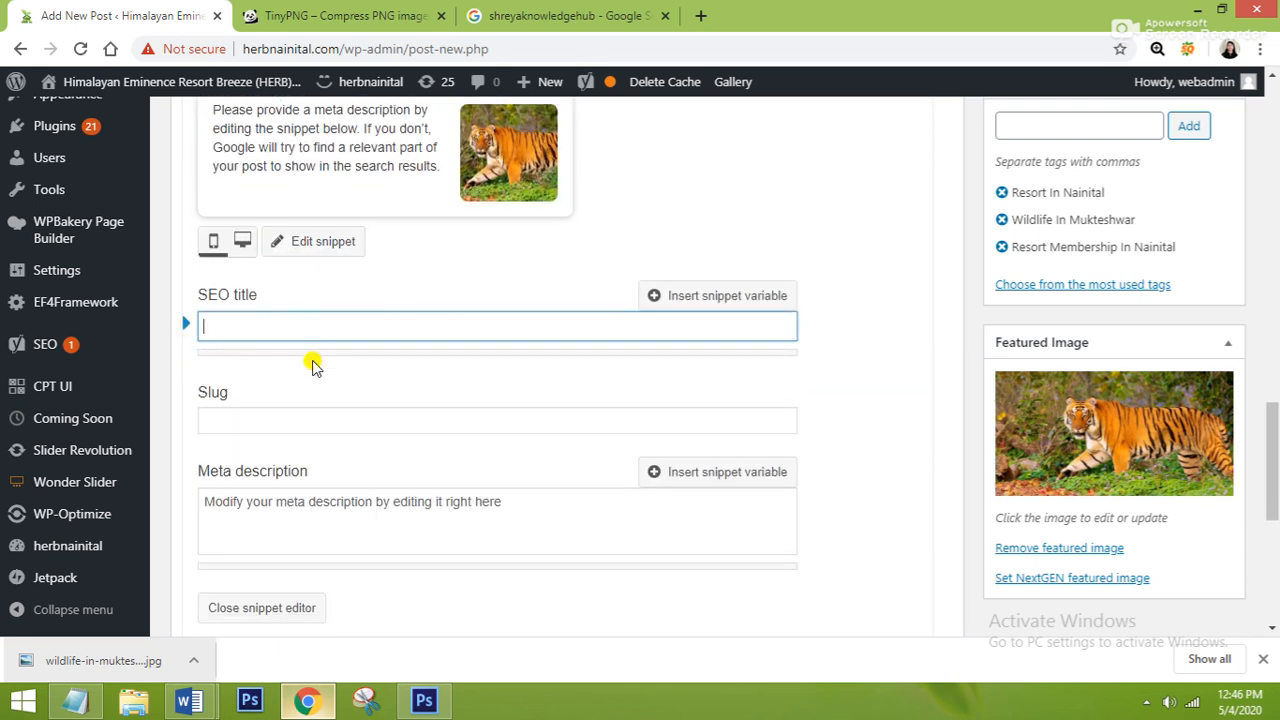
pyautogui.click(448, 512)
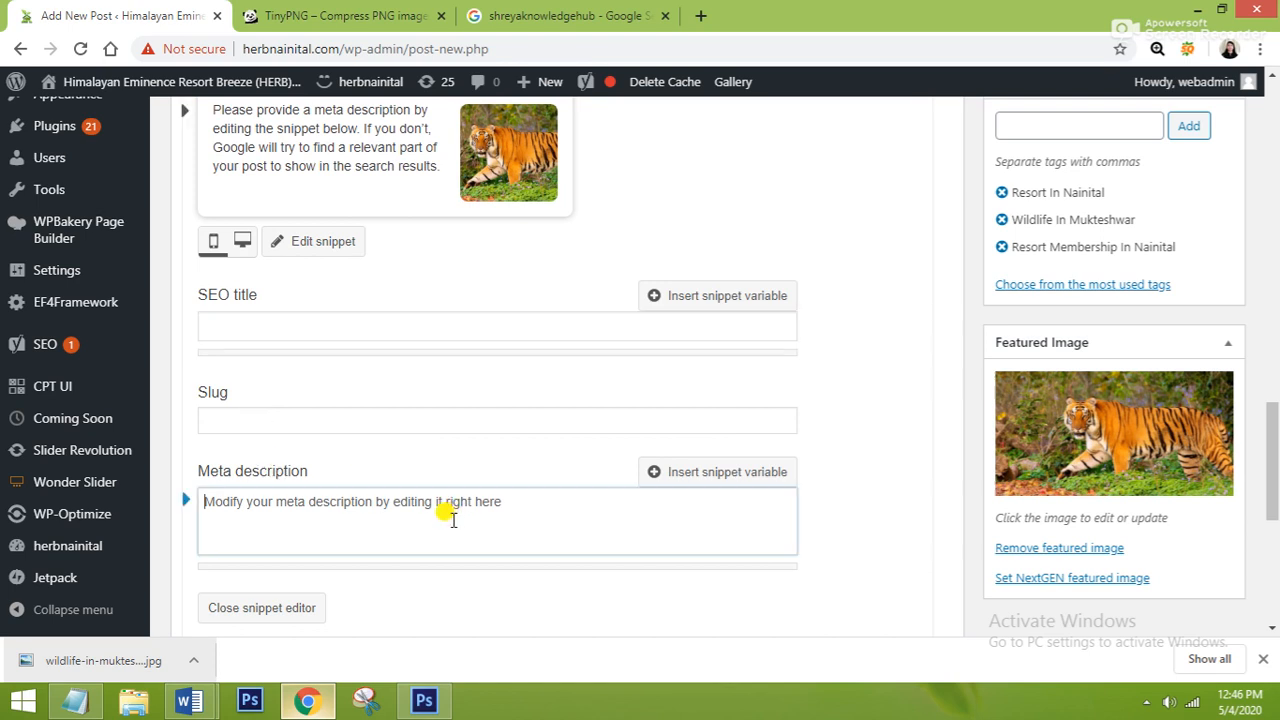
pyautogui.click(243, 326)
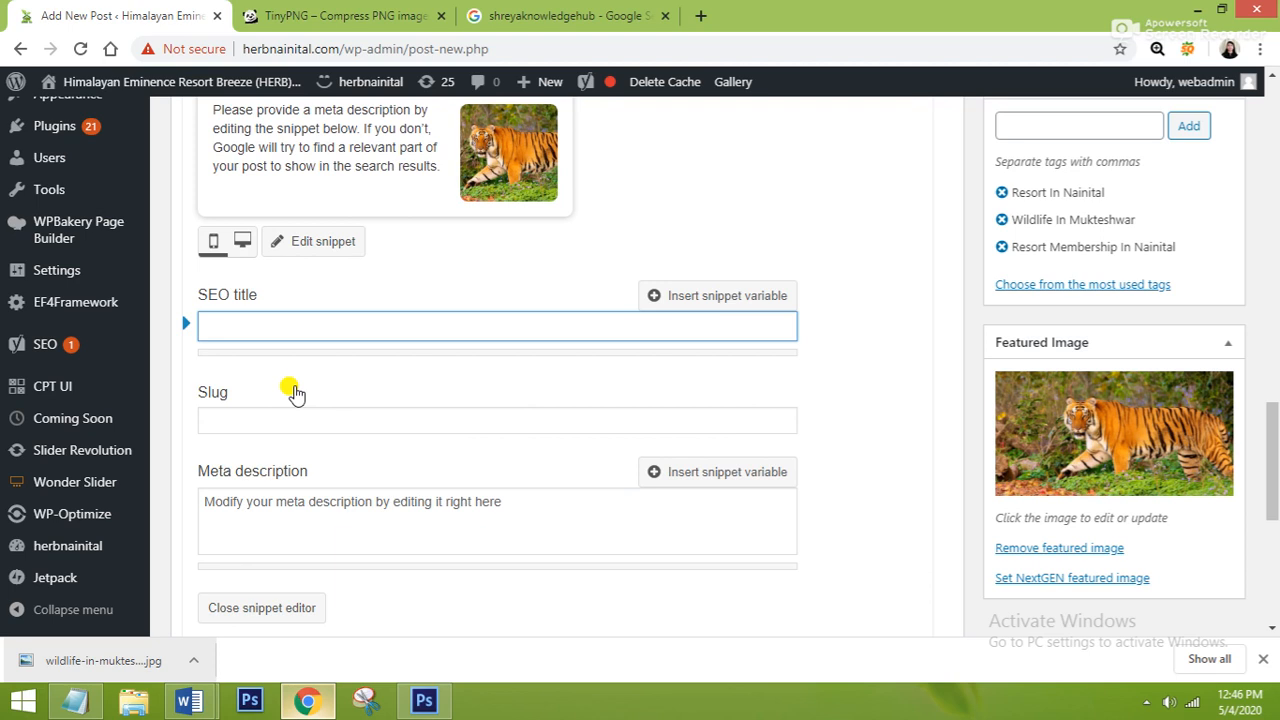
# Step: Copy the title "Wildlife You Can Traverse in Mukteshwar Nainital" from Document2 in Word and return to the post's SEO title in Chrome
pyautogui.click(190, 702)
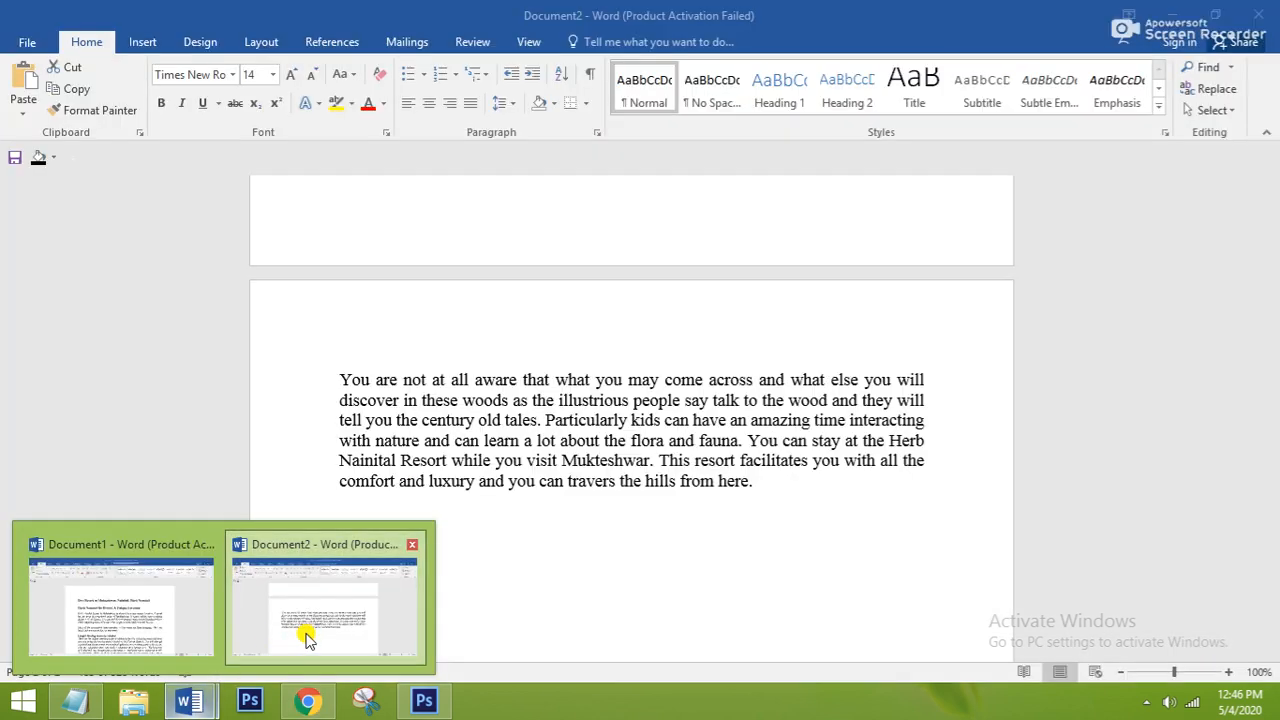
pyautogui.click(306, 634)
pyautogui.click(514, 508)
pyautogui.scroll(-6, 512, 500)
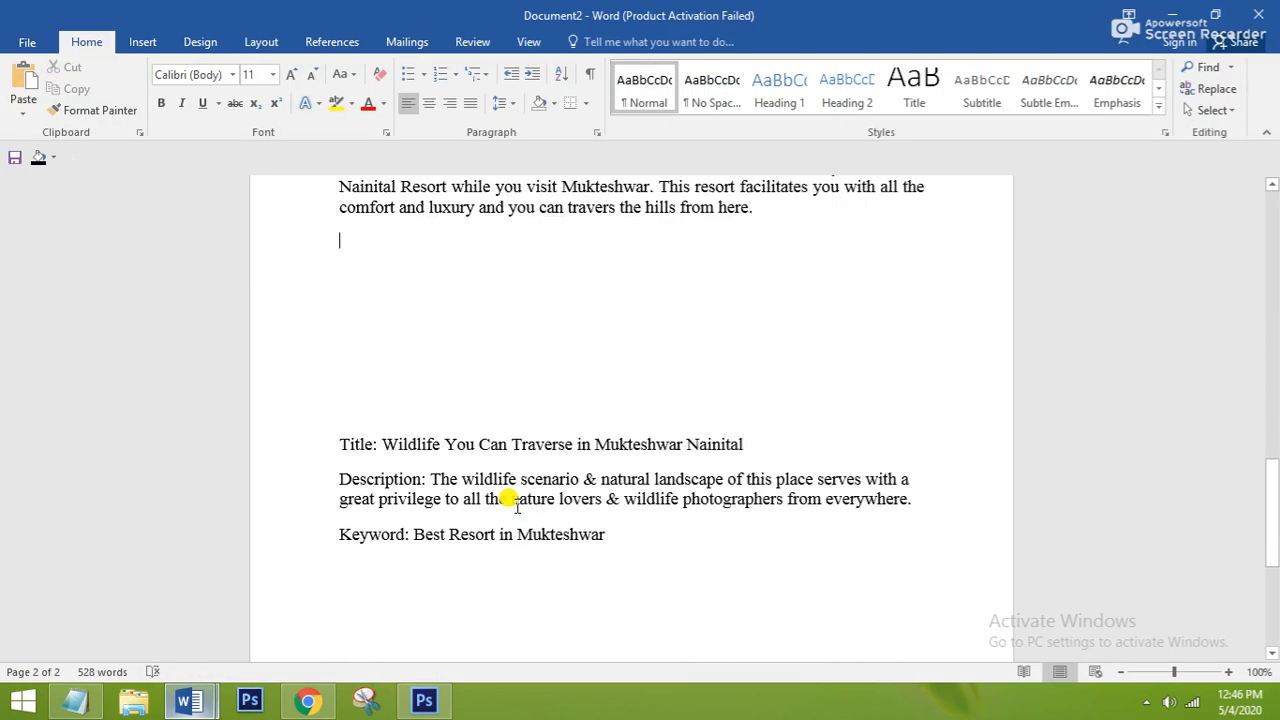
pyautogui.moveTo(746, 268); pyautogui.dragTo(373, 265)
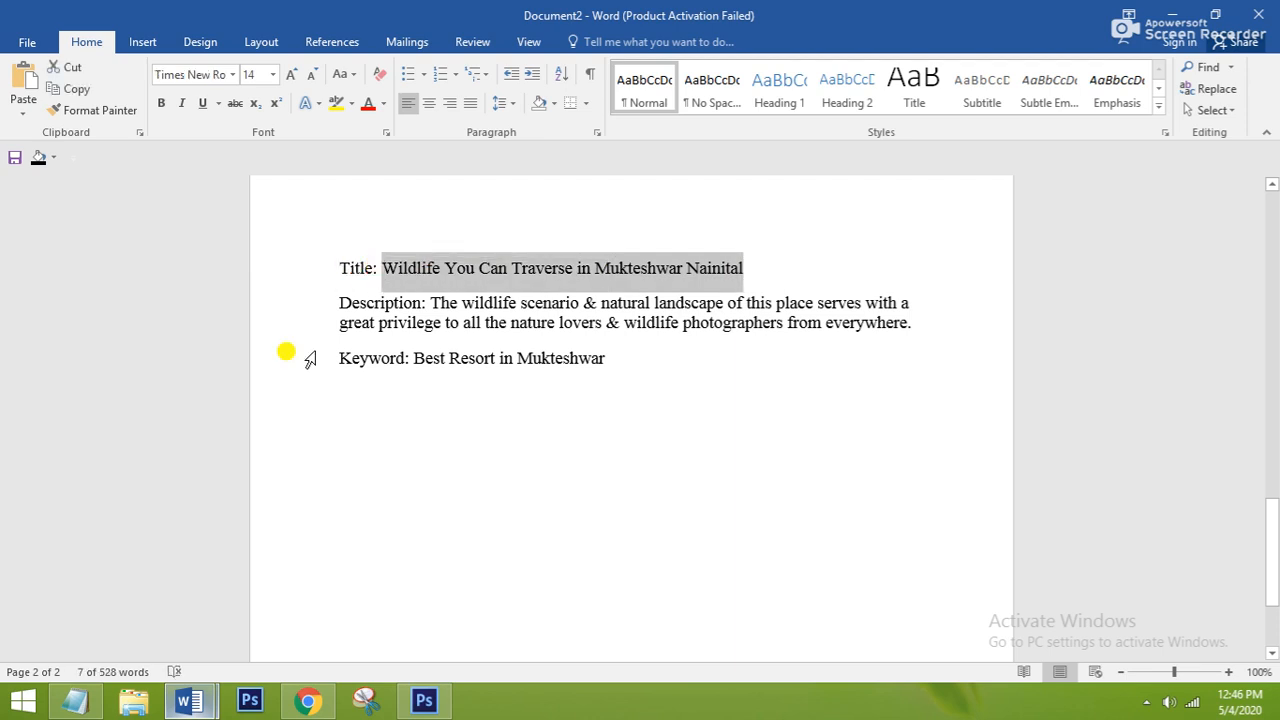
pyautogui.moveTo(307, 701)
pyautogui.click(355, 540)
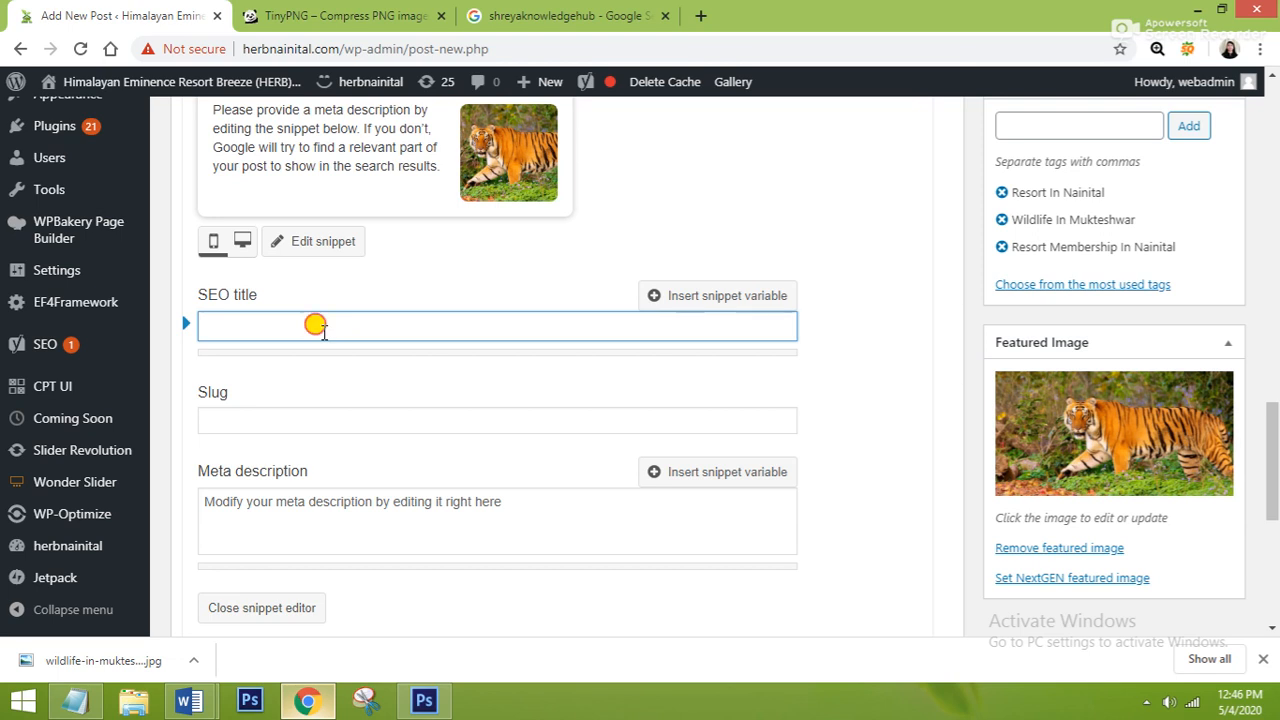
# Step: Search Google for "resorts in nainital" in a new browser tab
pyautogui.click(698, 15)
pyautogui.write('resore')
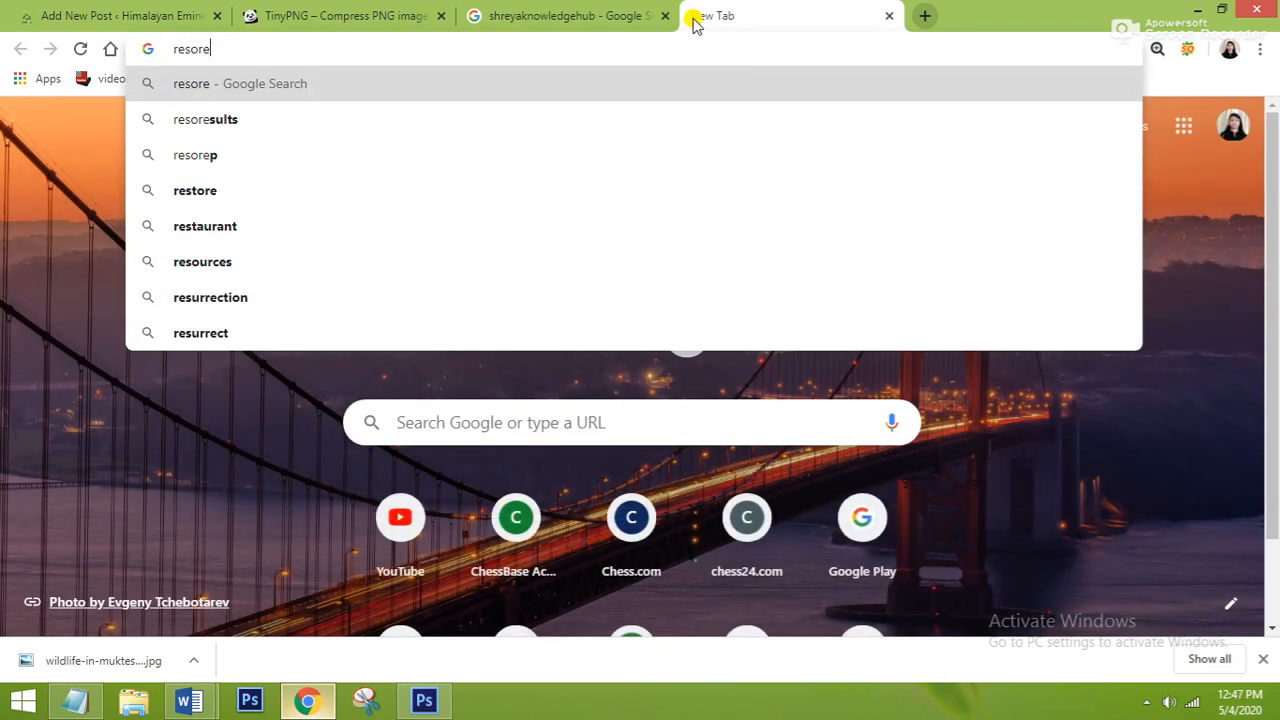
pyautogui.press('BackSpace')
pyautogui.write('t')
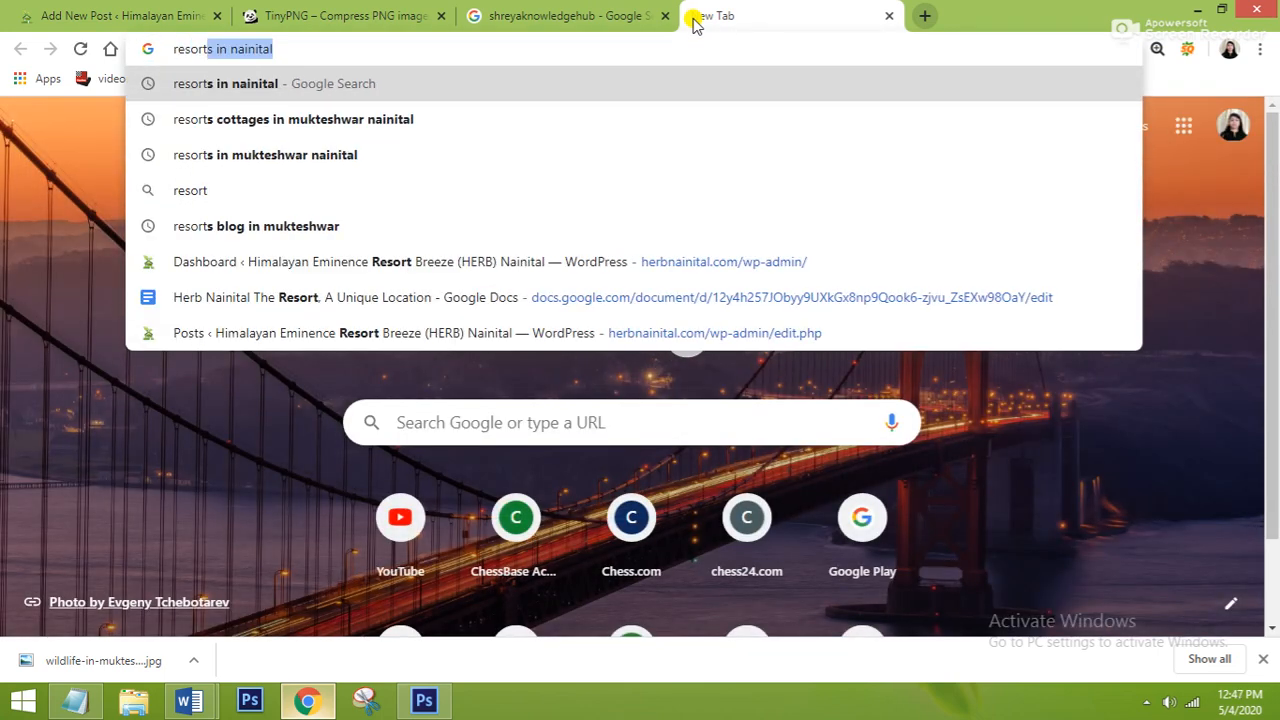
pyautogui.press('Return')
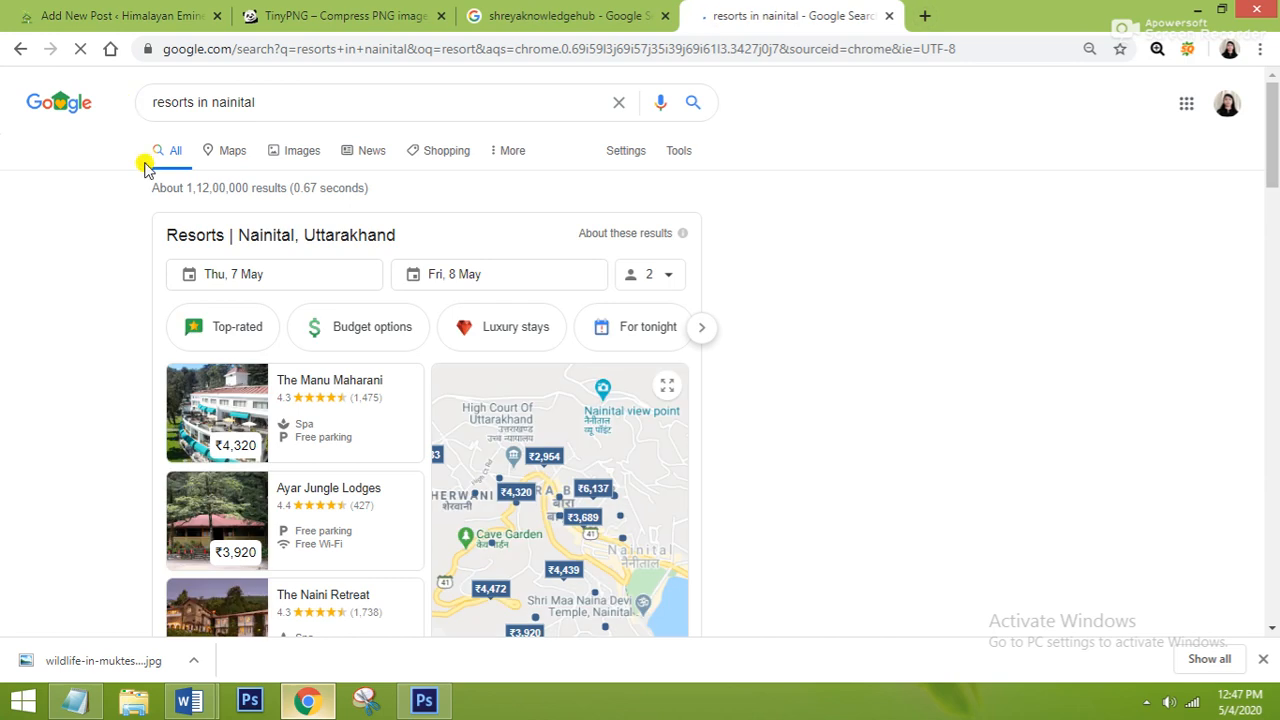
# Step: Examine how the title and description of the first organic Booking.com result are displayed
pyautogui.scroll(-6, 426, 370)
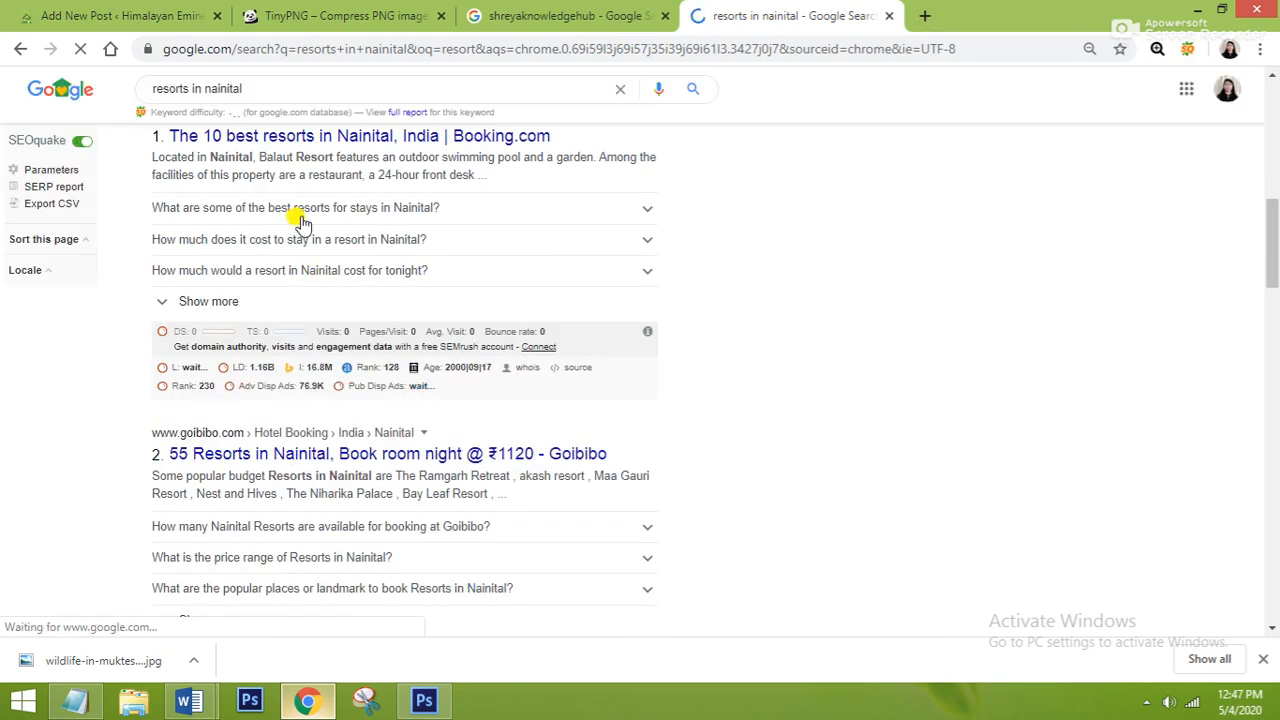
pyautogui.scroll(1, 300, 218)
pyautogui.moveTo(562, 226); pyautogui.dragTo(163, 222)
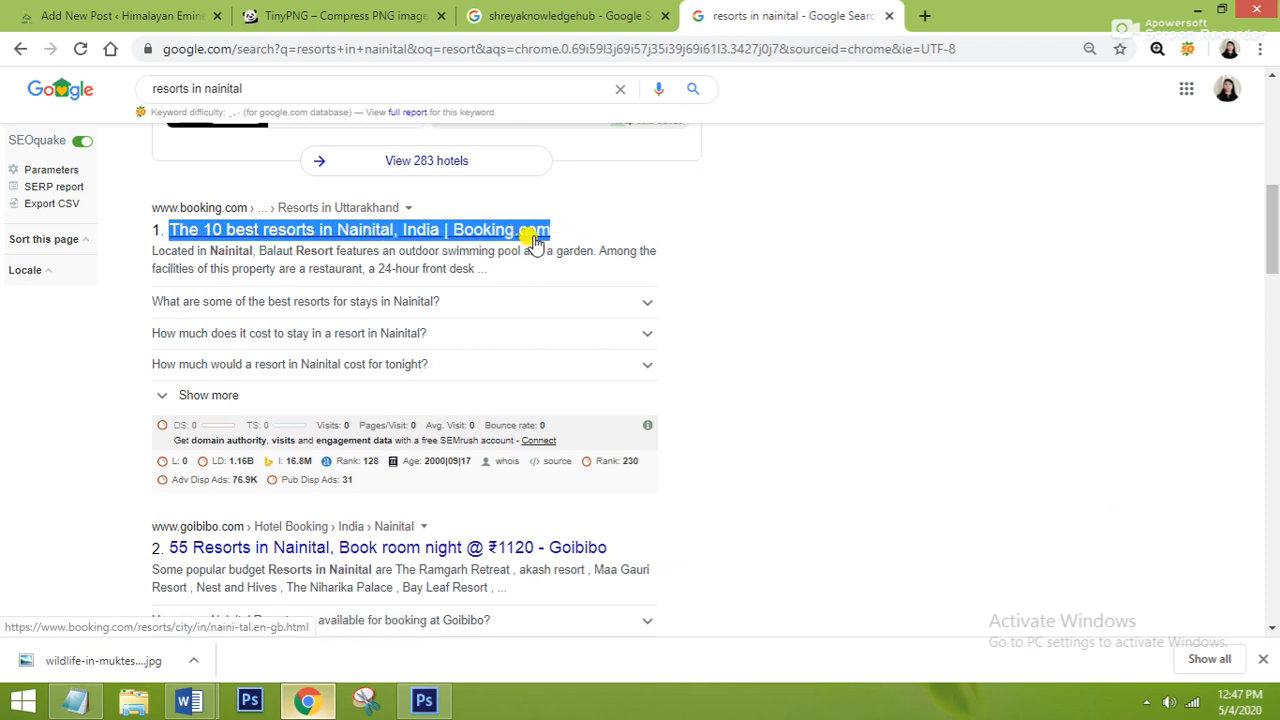
pyautogui.moveTo(488, 270); pyautogui.dragTo(145, 246)
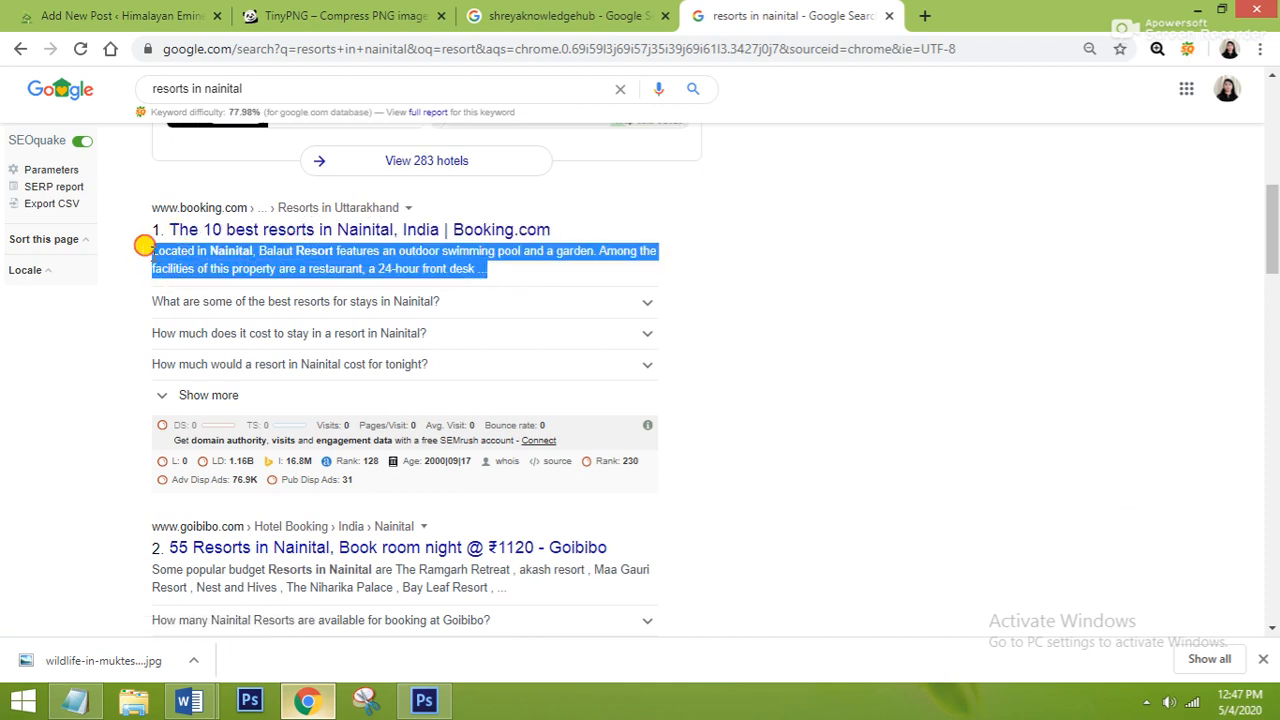
pyautogui.click(265, 251)
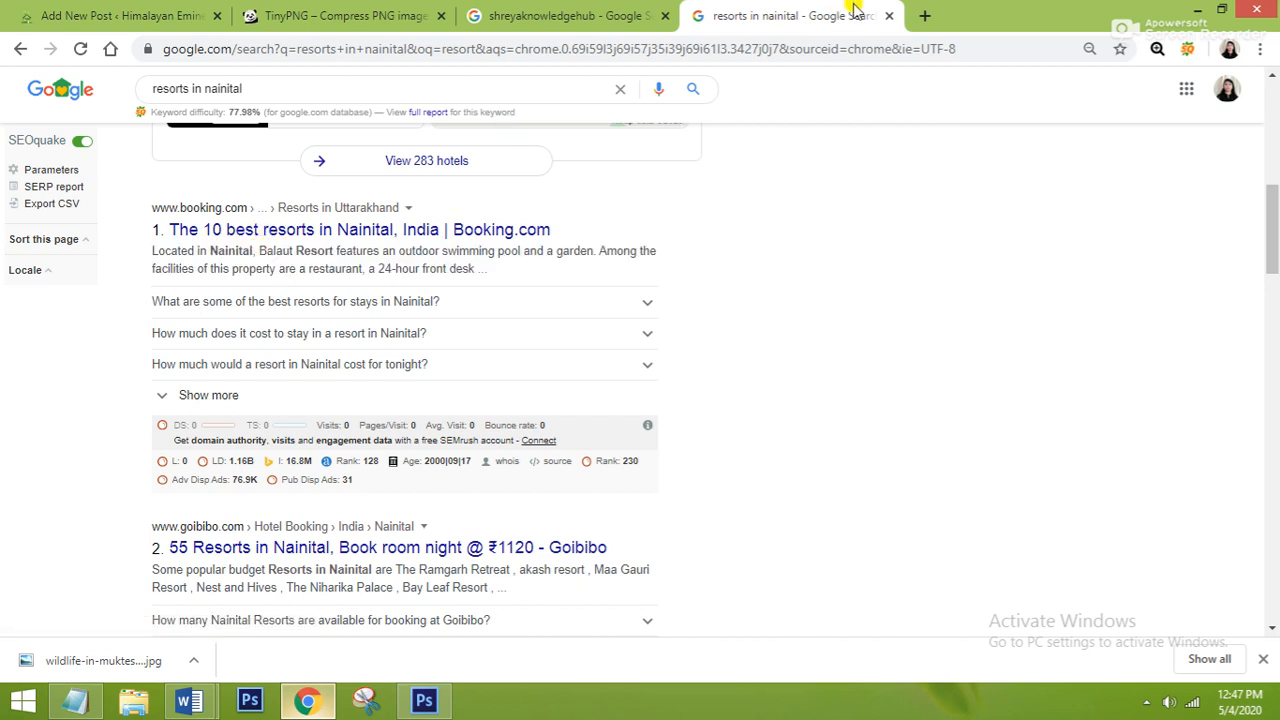
# Step: Close the resort search tab and set the post's SEO title to "Wildlife You Can Traverse in Mukteshwar Nainital"
pyautogui.click(889, 16)
pyautogui.click(356, 316)
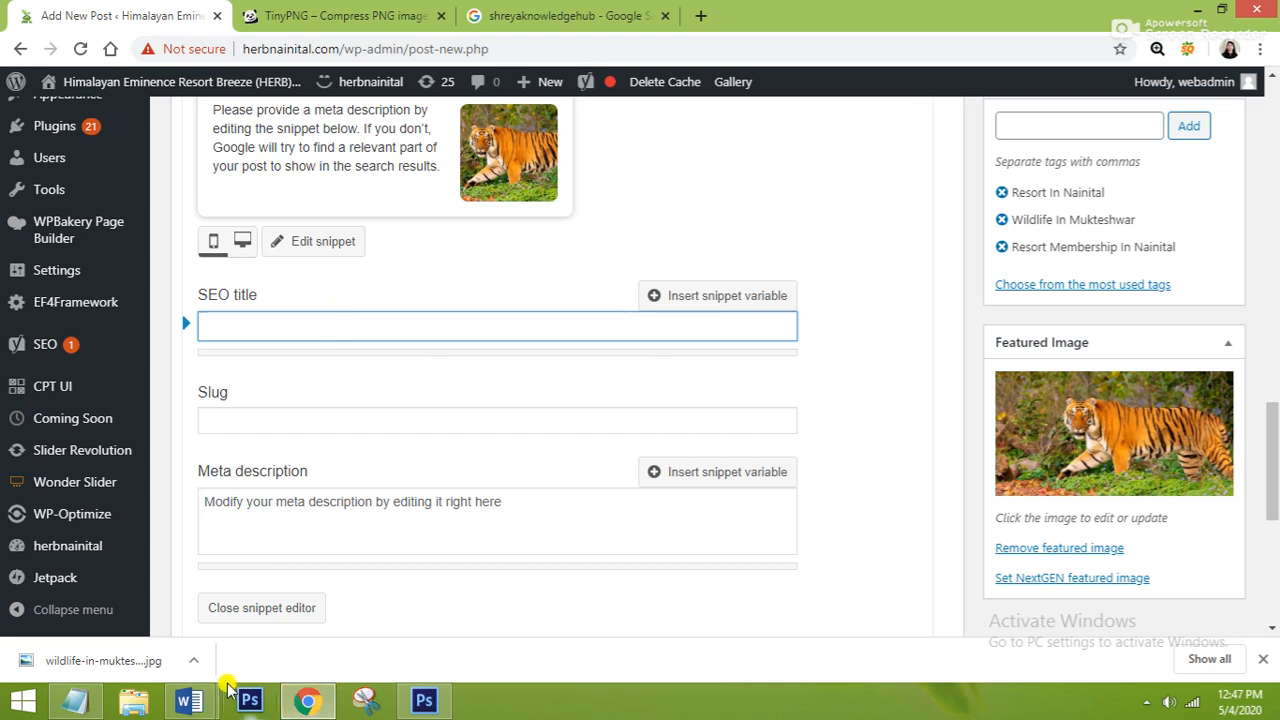
pyautogui.click(191, 700)
pyautogui.click(267, 640)
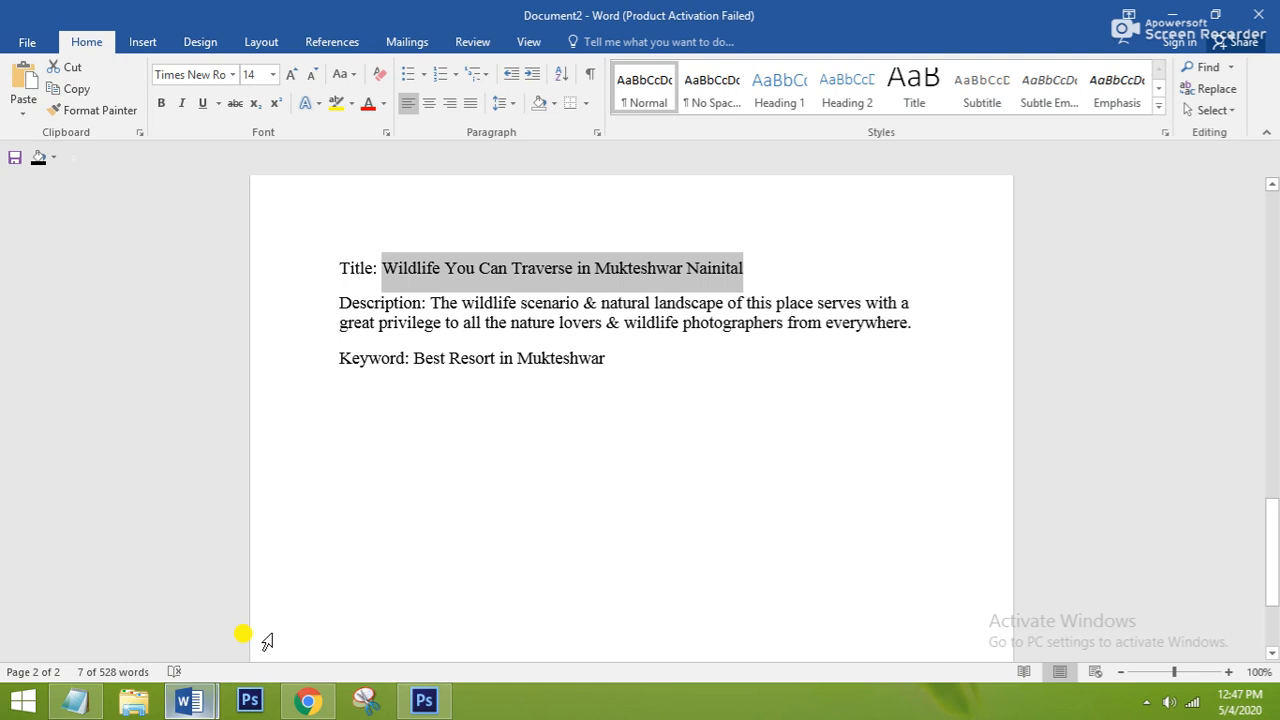
pyautogui.moveTo(198, 703)
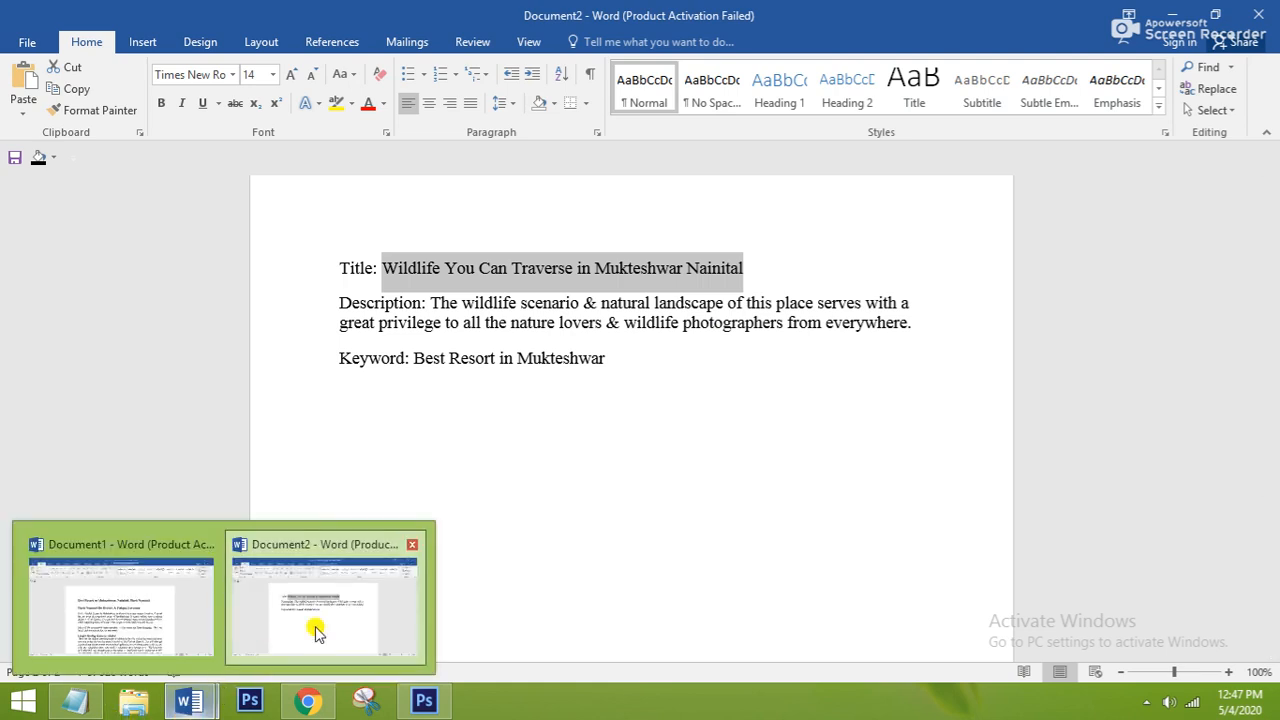
pyautogui.click(307, 700)
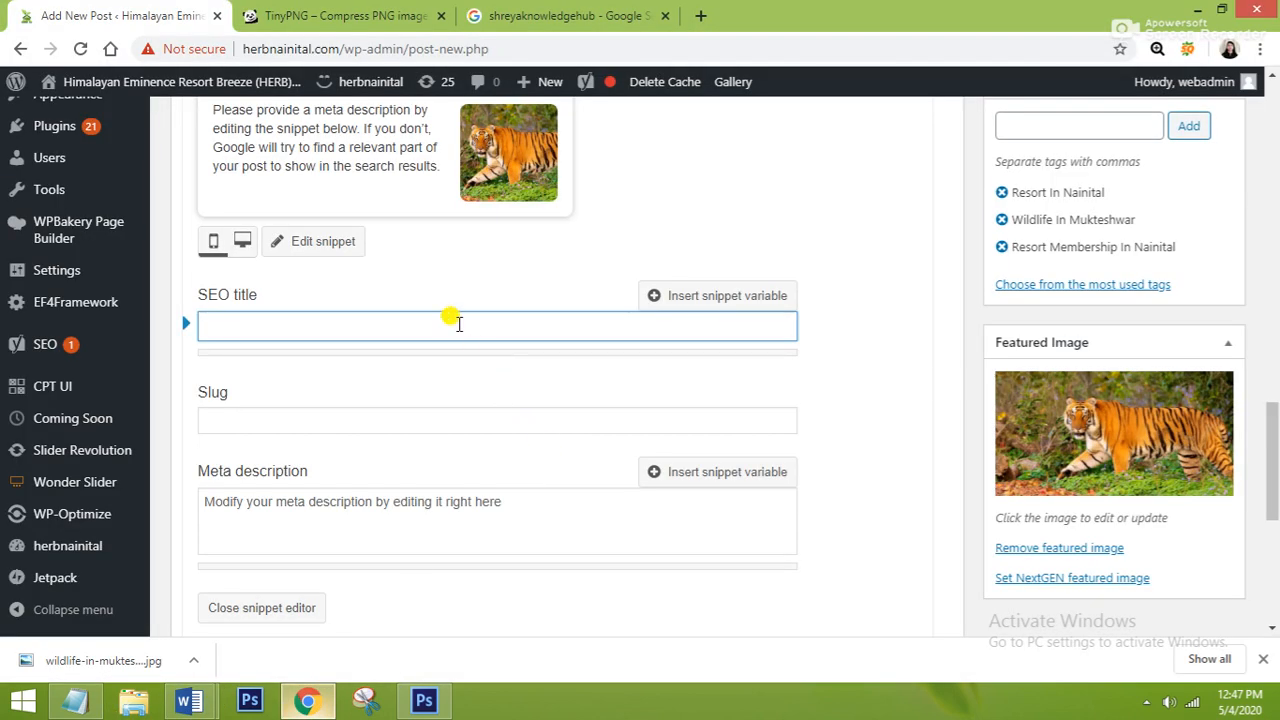
pyautogui.write('Wildlife You Can Traverse in Mukteshwar Nainital')
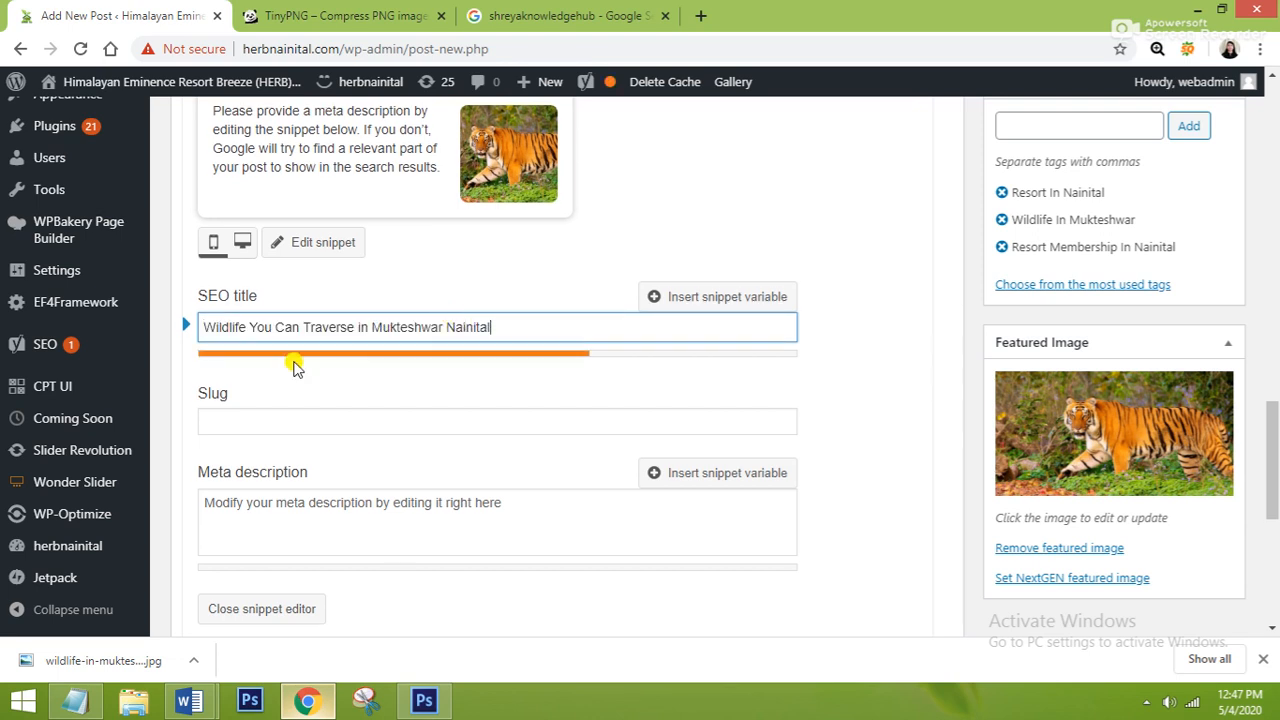
# Step: Append ": Resort In Mukteshwar" to the end of the SEO title
pyautogui.write(',')
pyautogui.press('BackSpace')
pyautogui.write(': Reso')
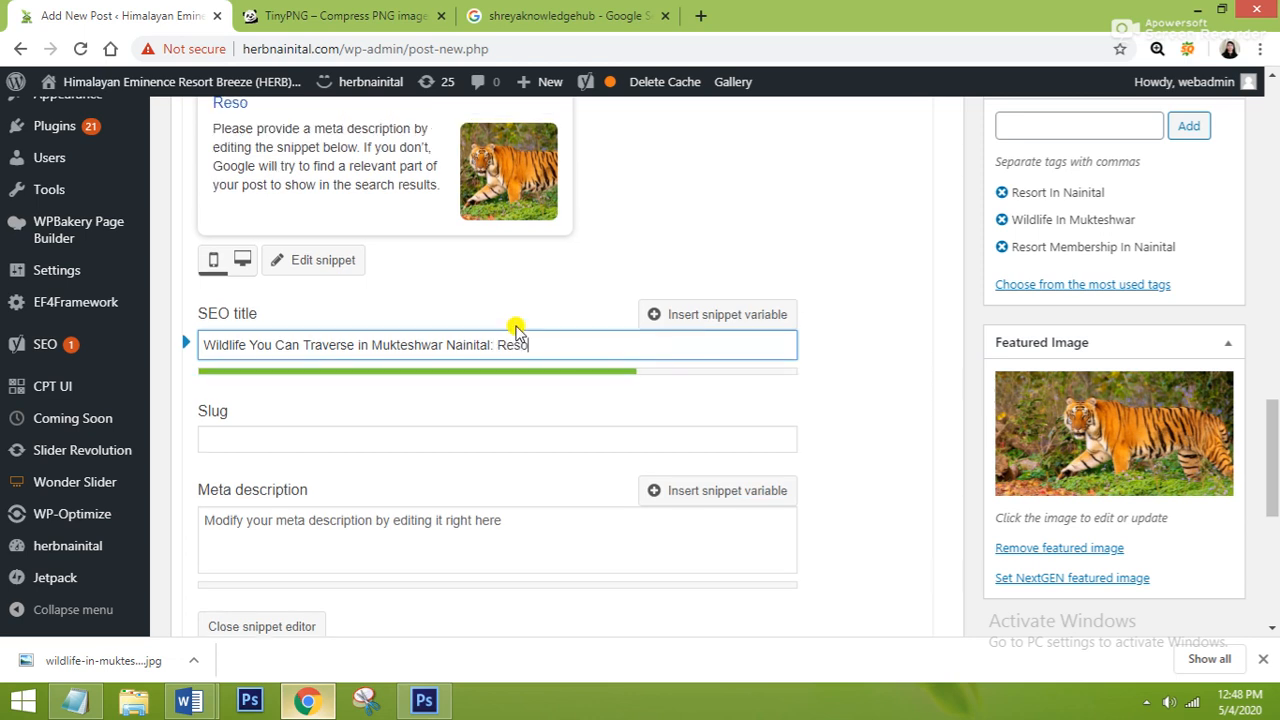
pyautogui.write('rts in')
pyautogui.press('BackSpace')
pyautogui.press('BackSpace')
pyautogui.press('BackSpace')
pyautogui.press('BackSpace')
pyautogui.write('In Mu')
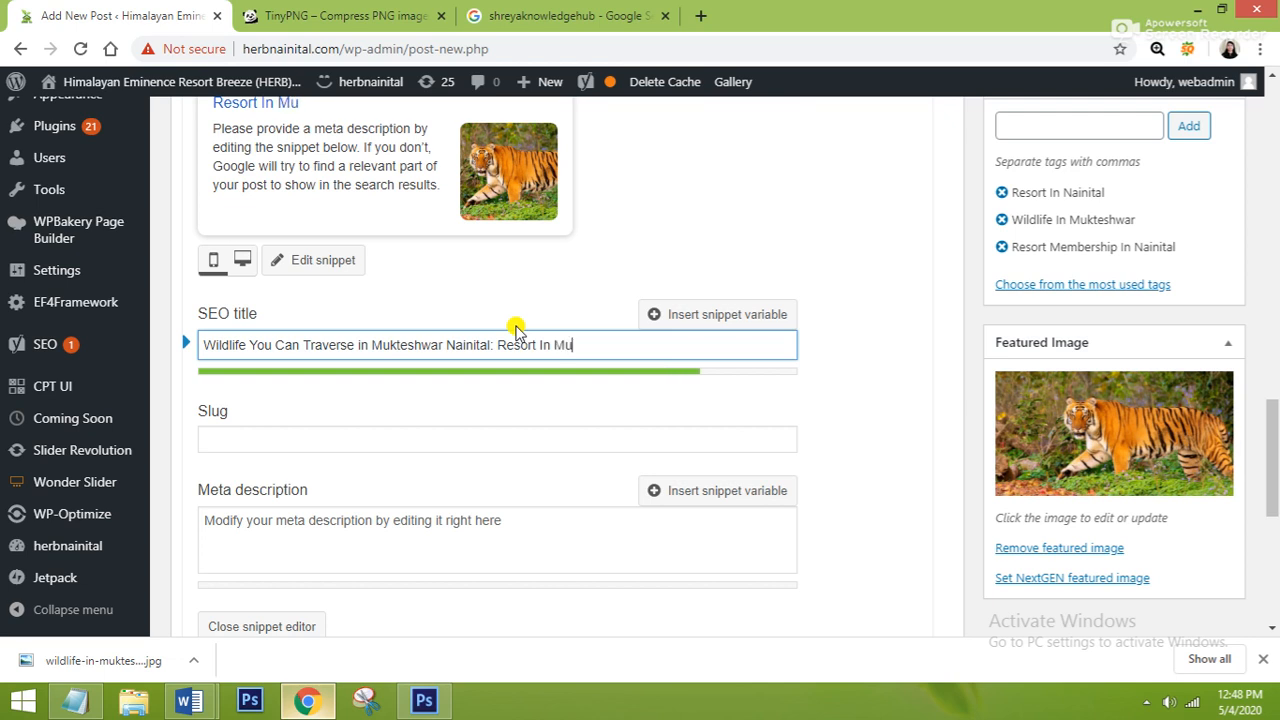
pyautogui.write('kteshwar')
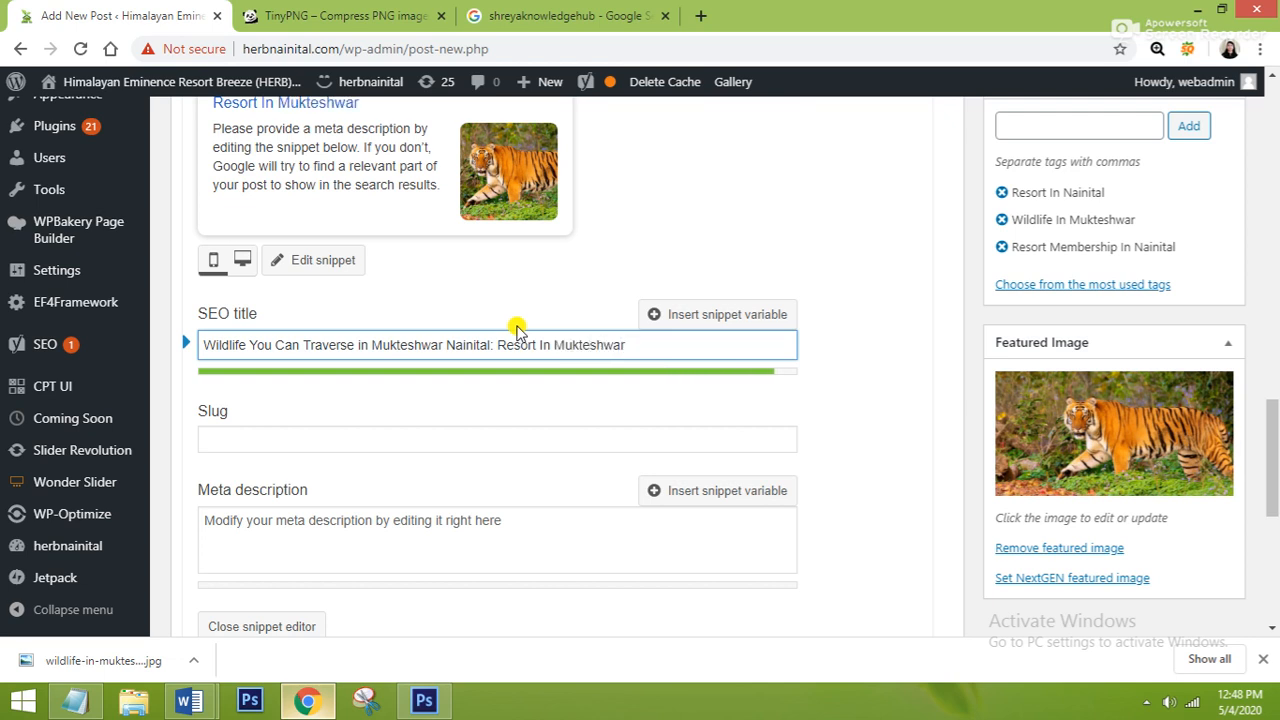
# Step: Try to insert "Herb" before "Resort" in the SEO title
pyautogui.click(490, 340)
pyautogui.write('Herb')
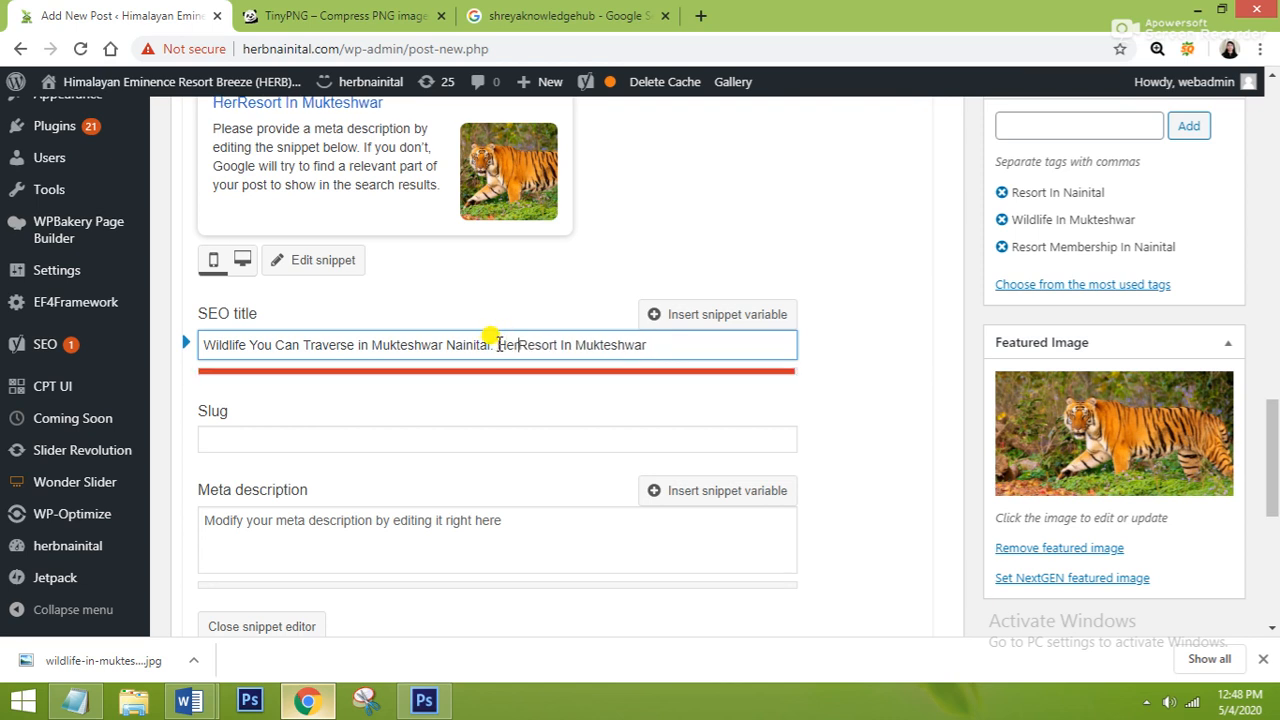
pyautogui.press('BackSpace')
pyautogui.press('BackSpace')
pyautogui.press('BackSpace')
pyautogui.press('BackSpace')
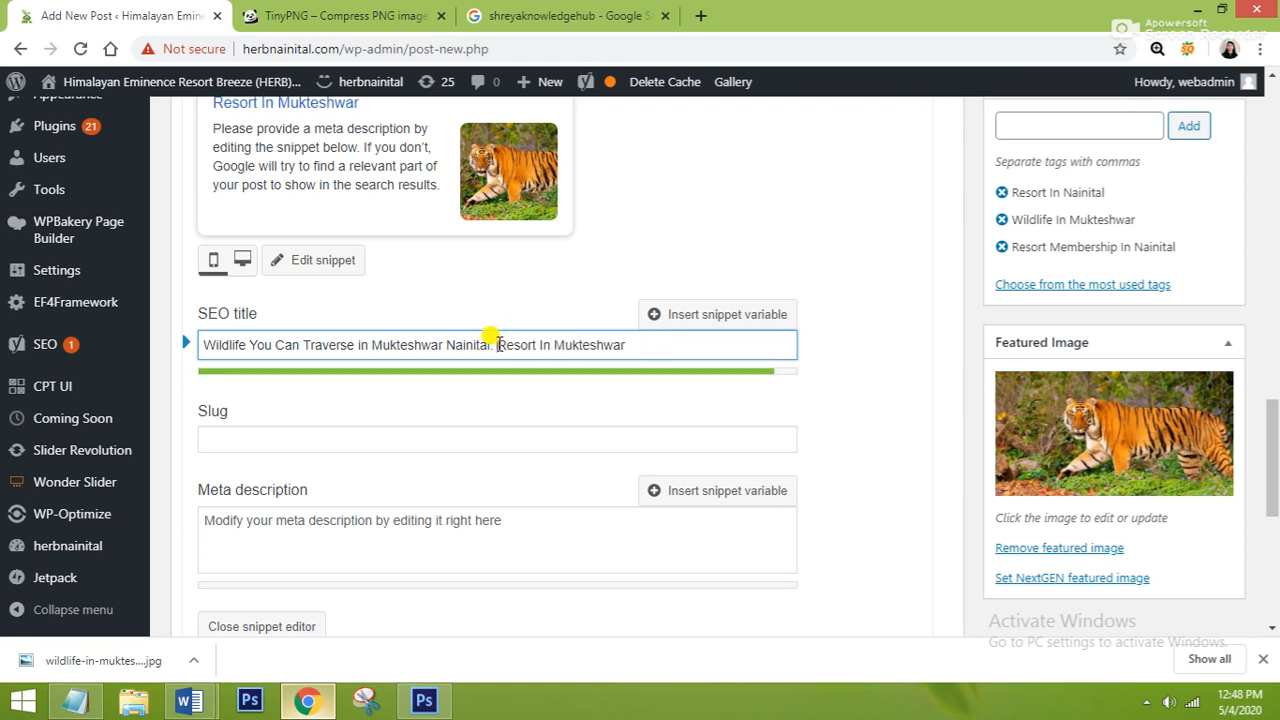
# Step: Switch to Document2 in Word and copy the description text about the wildlife scenario and natural landscape
pyautogui.scroll(-2, 528, 343)
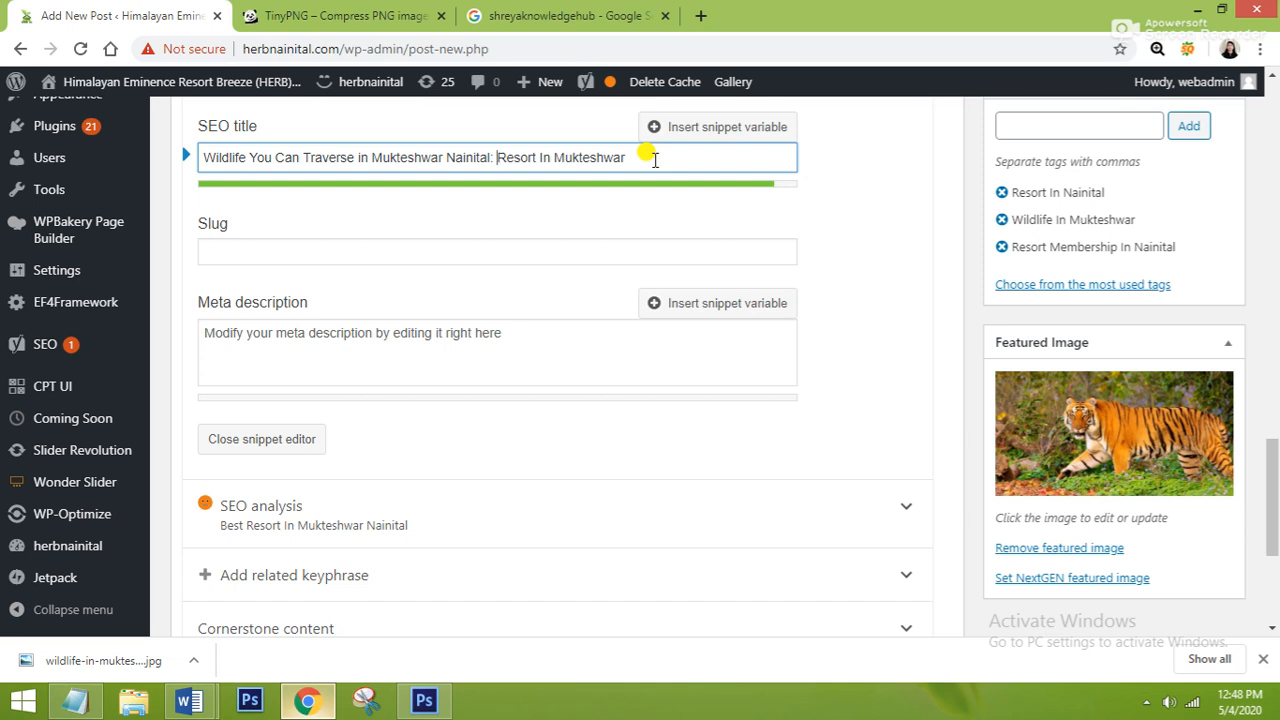
pyautogui.scroll(6, 610, 272)
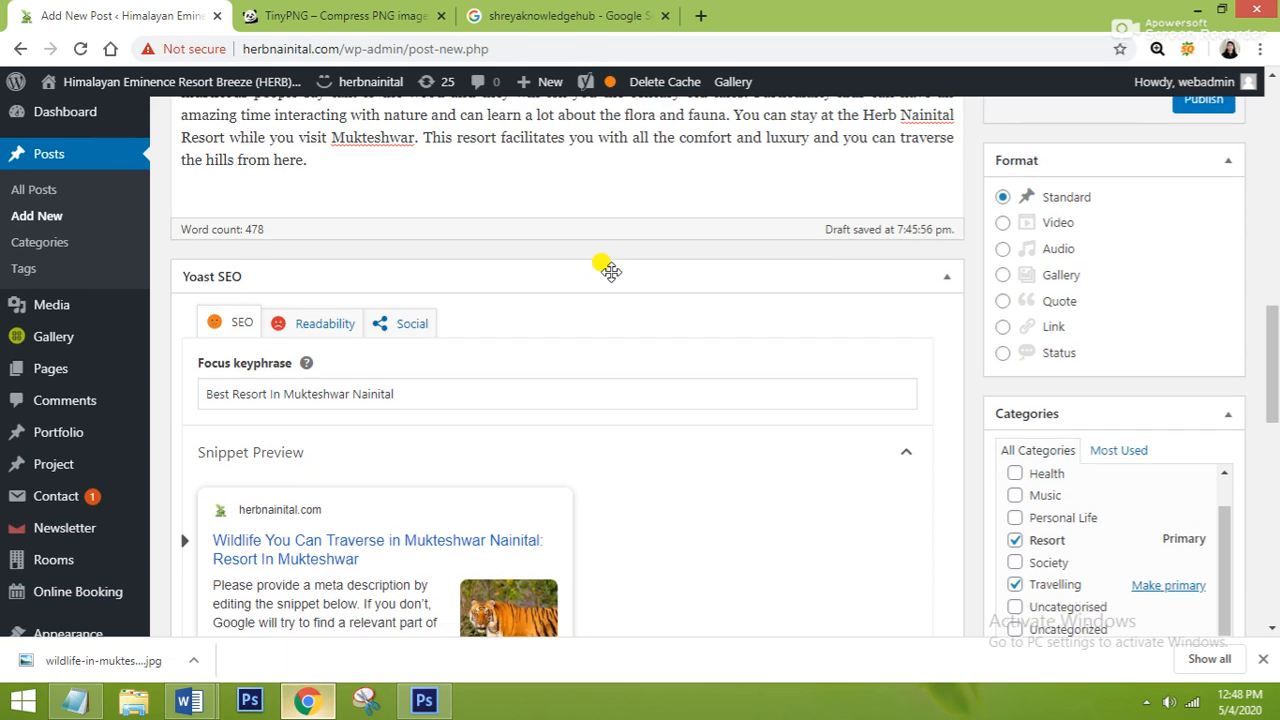
pyautogui.scroll(-3, 611, 272)
pyautogui.scroll(-2, 611, 277)
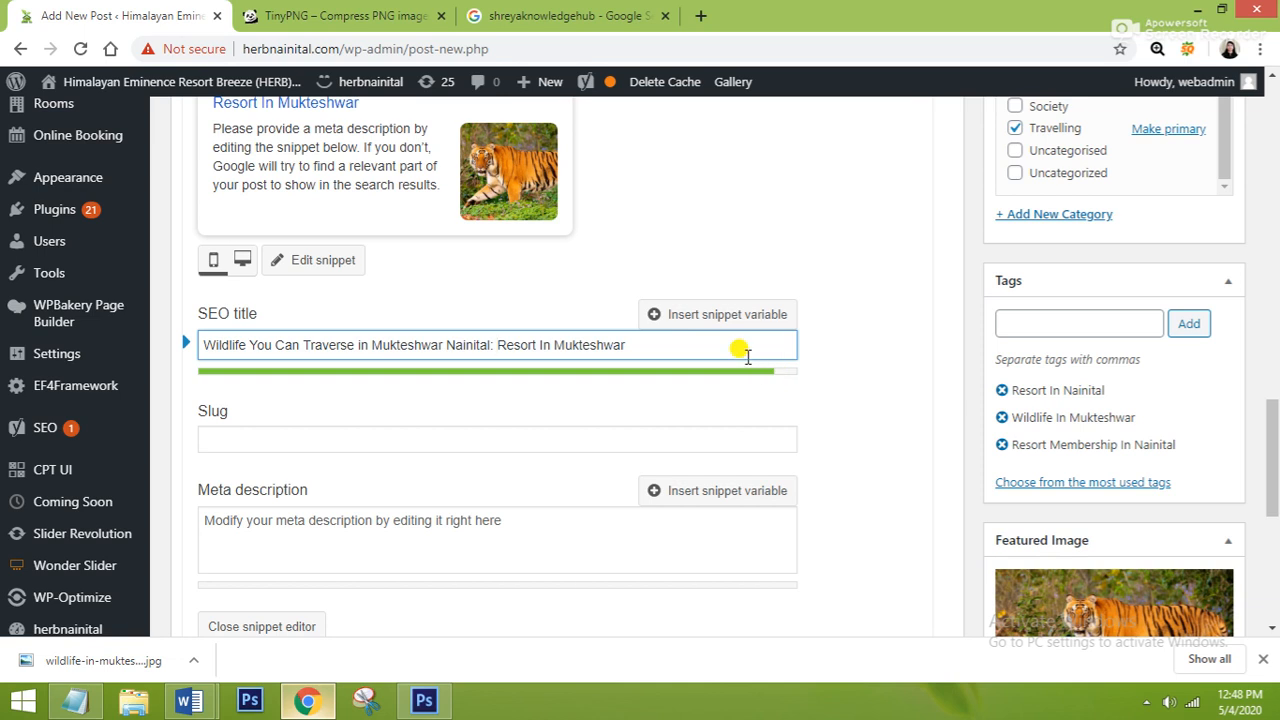
pyautogui.scroll(-2, 740, 352)
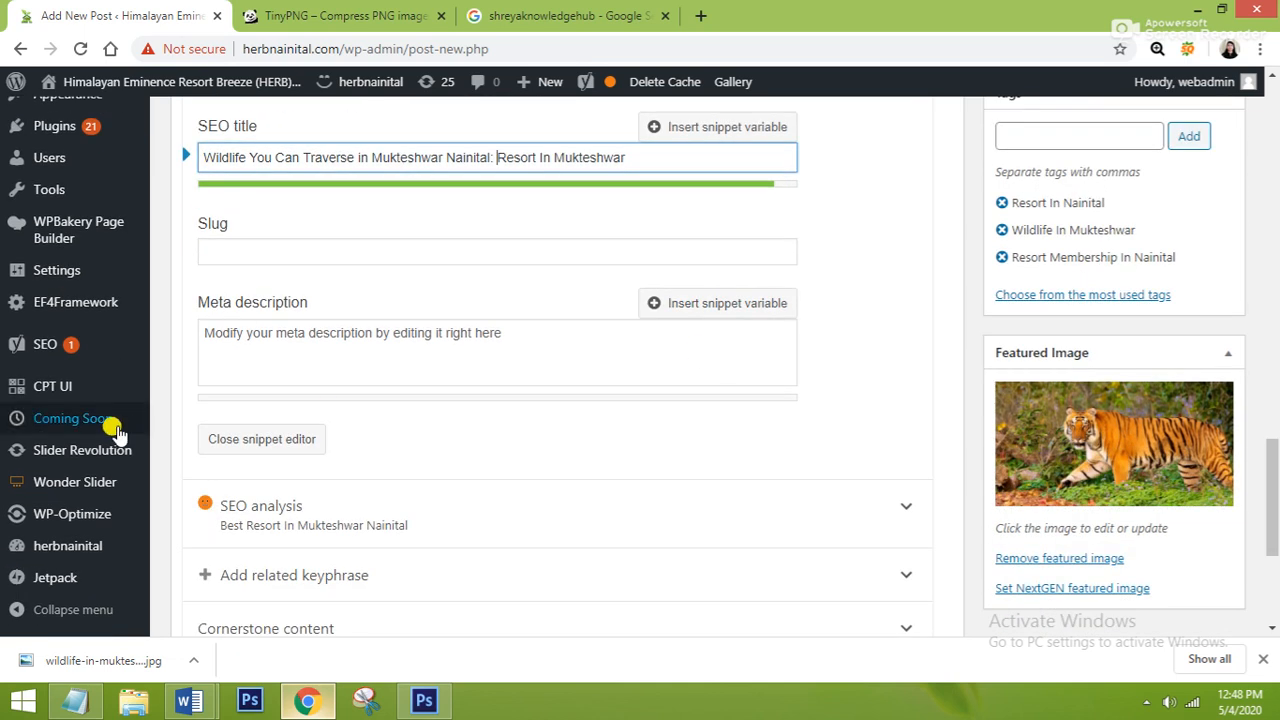
pyautogui.moveTo(189, 700)
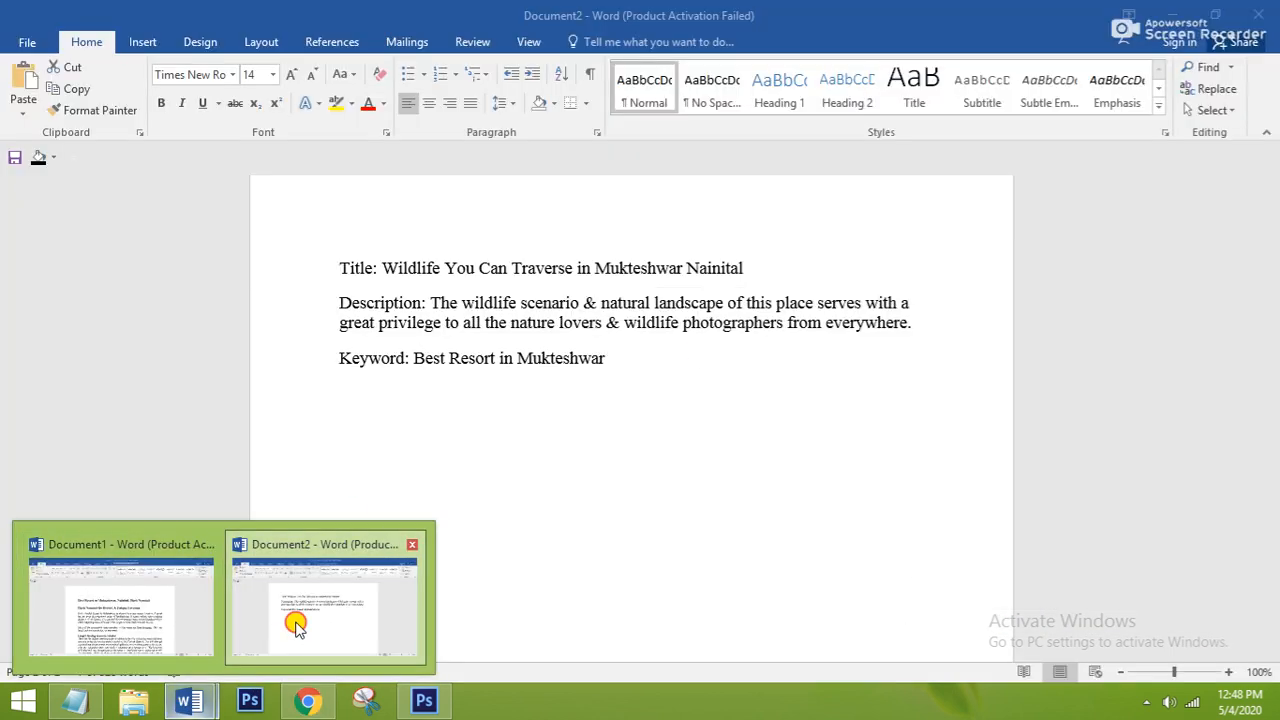
pyautogui.click(298, 626)
pyautogui.moveTo(432, 303); pyautogui.dragTo(920, 323)
pyautogui.hotkey('ctrl', 'c')
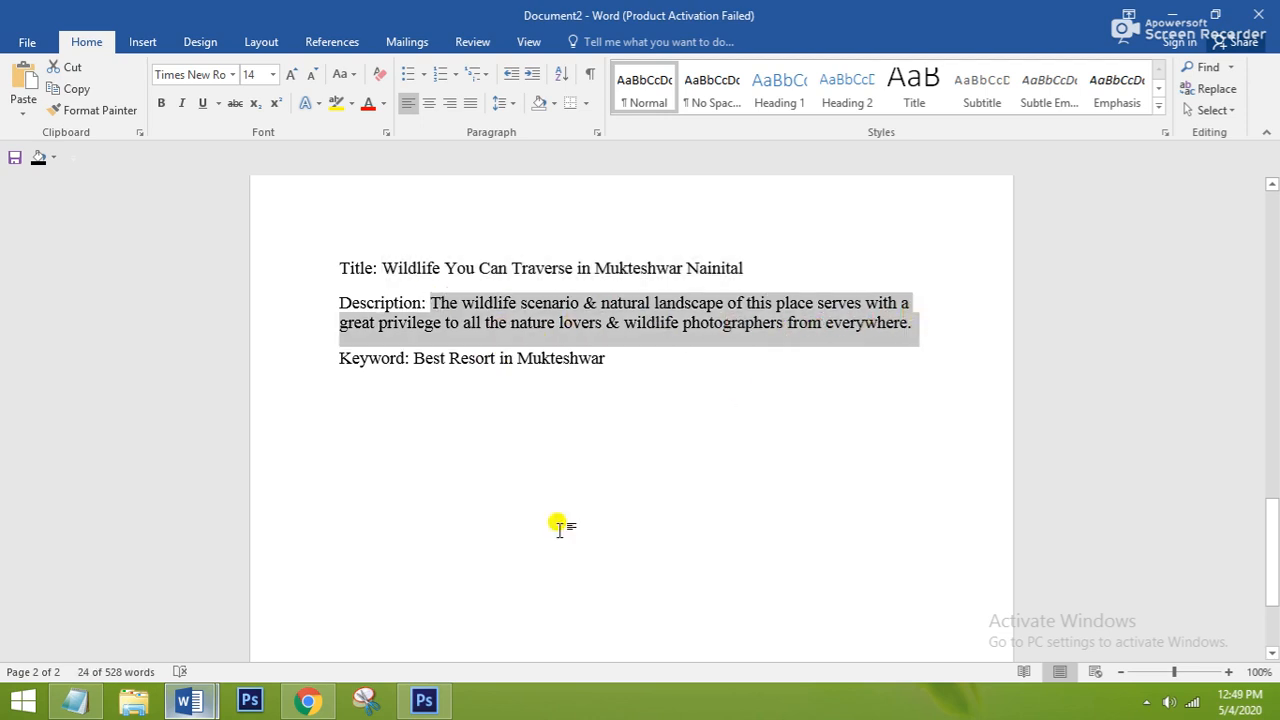
# Step: Return to the post in Chrome and paste the copied description as the Yoast meta description
pyautogui.moveTo(189, 705)
pyautogui.click(303, 702)
pyautogui.click(300, 340)
pyautogui.hotkey('ctrl', 'v')
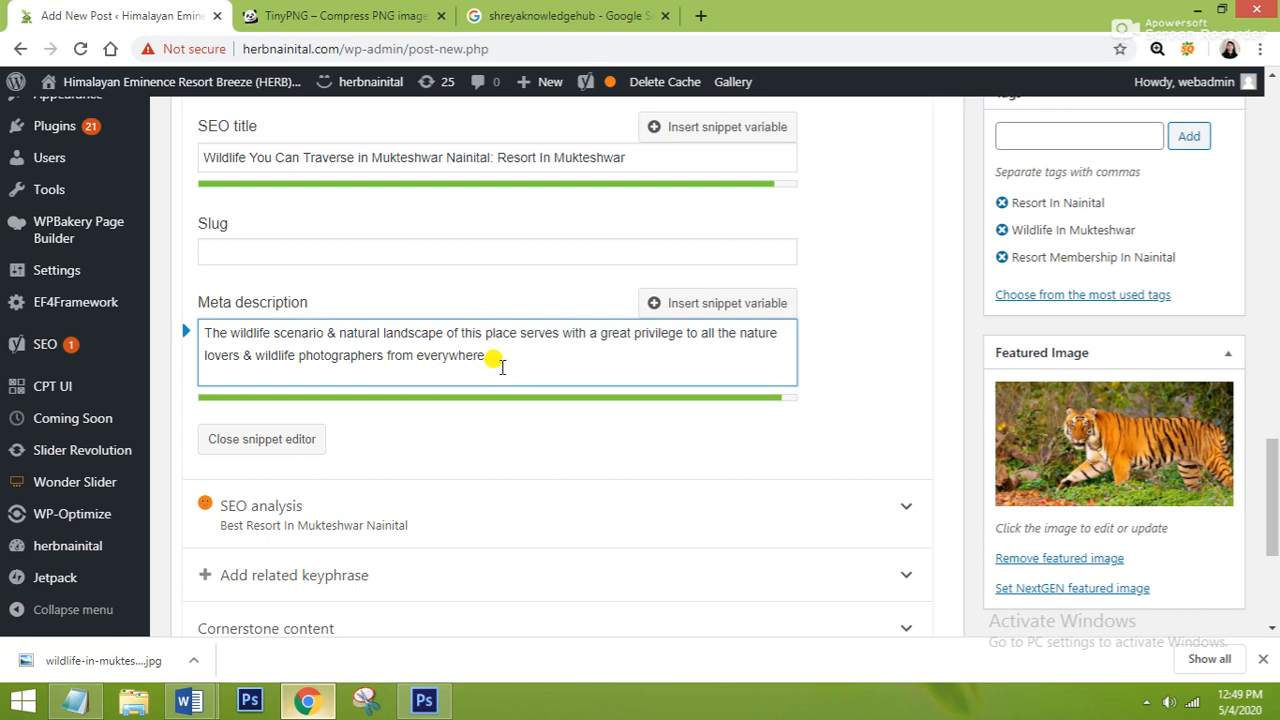
# Step: Review the SEO title, the meta description and the post's body text up to its title and publishing options
pyautogui.scroll(1, 502, 368)
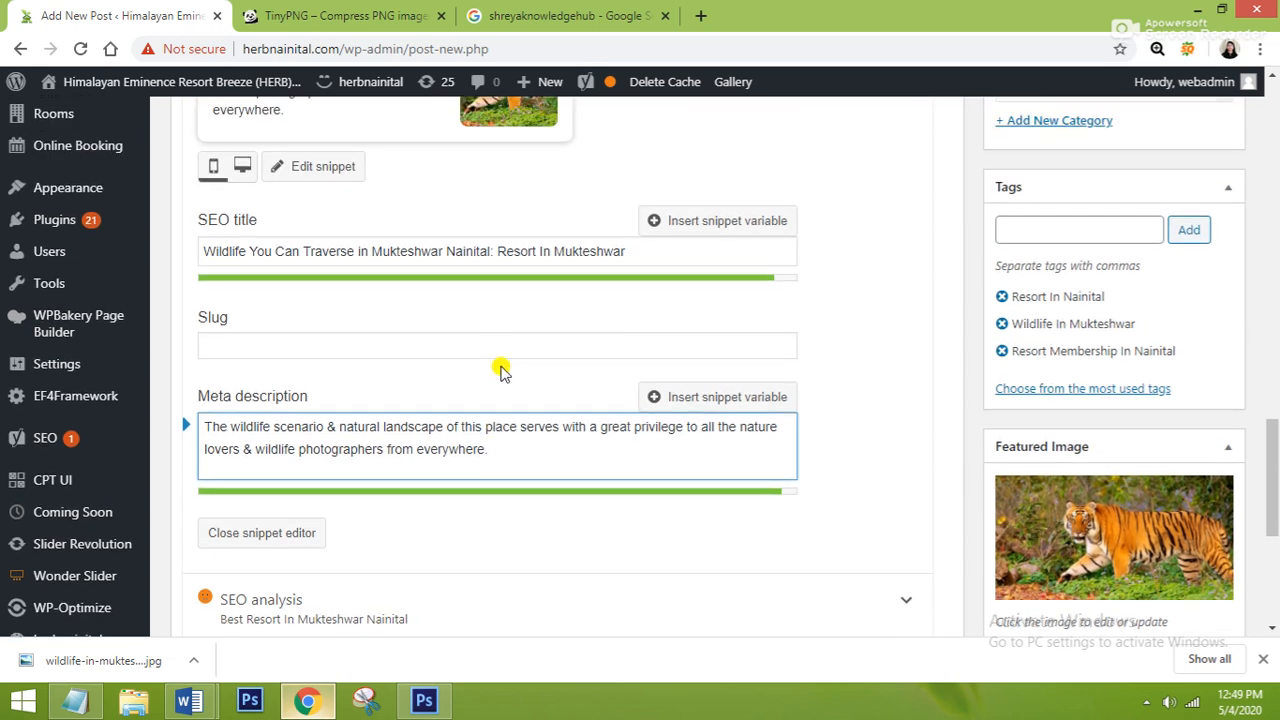
pyautogui.click(577, 251)
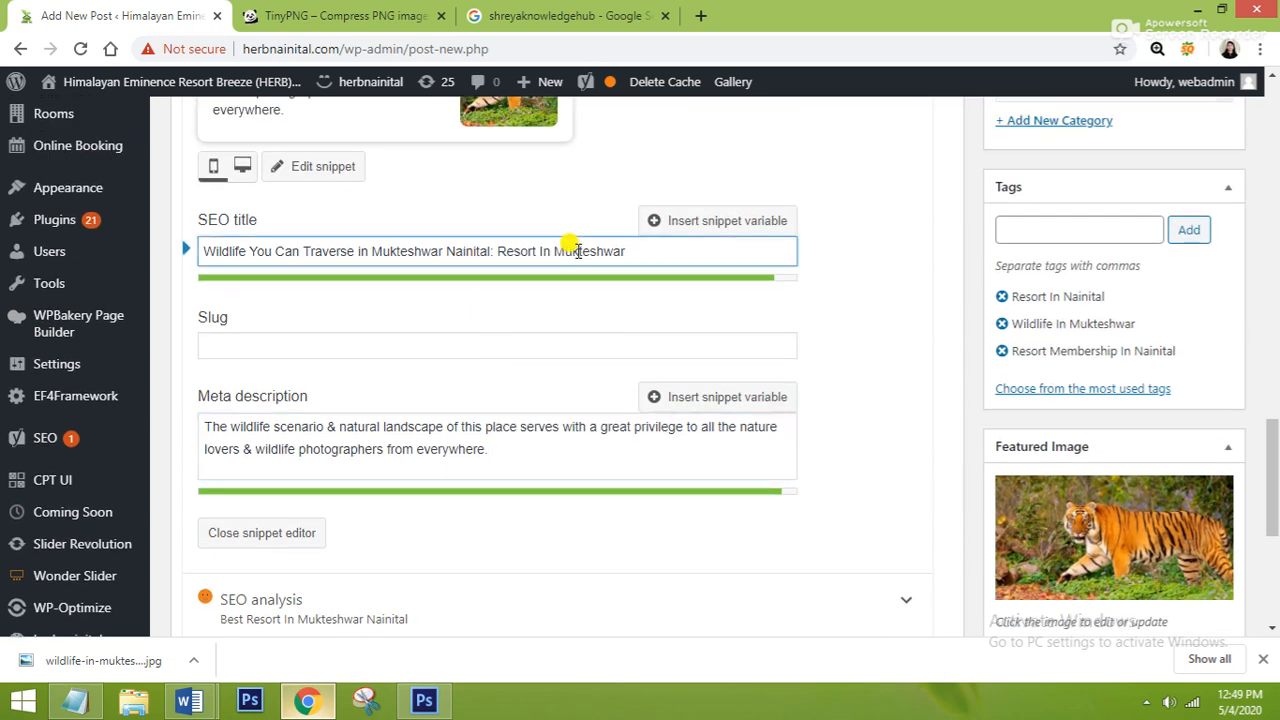
pyautogui.click(475, 450)
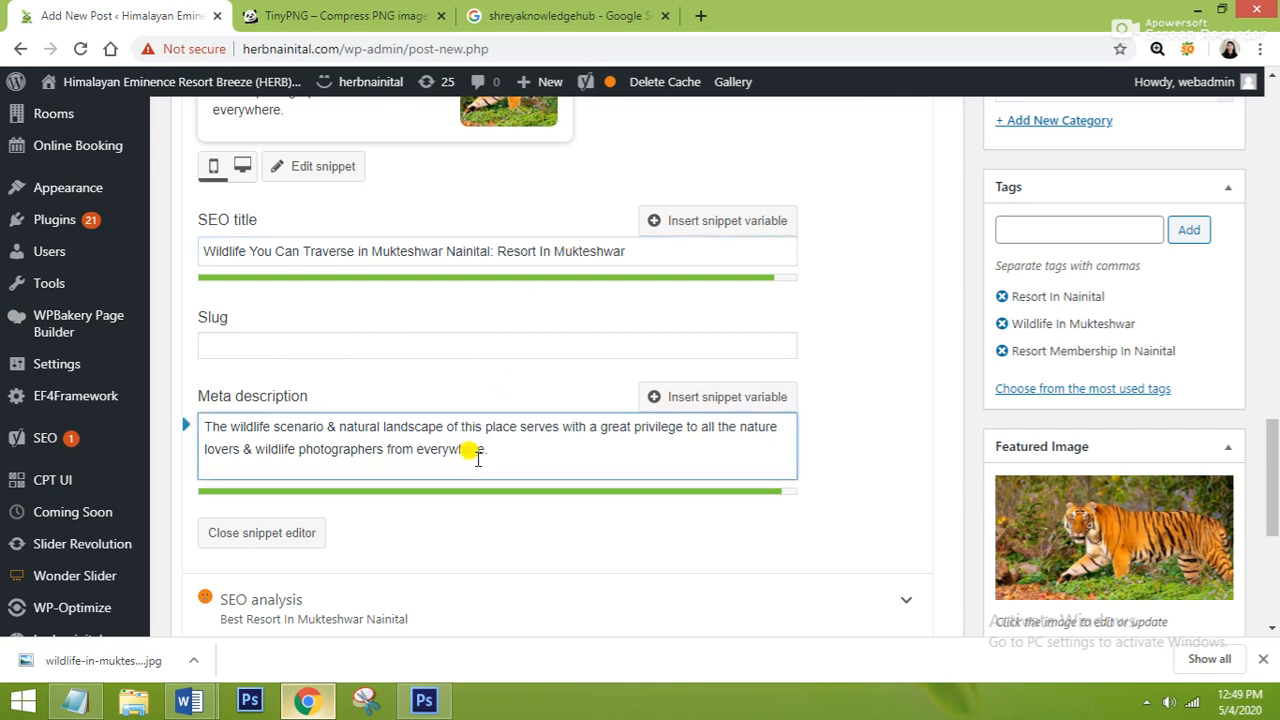
pyautogui.scroll(-3, 477, 458)
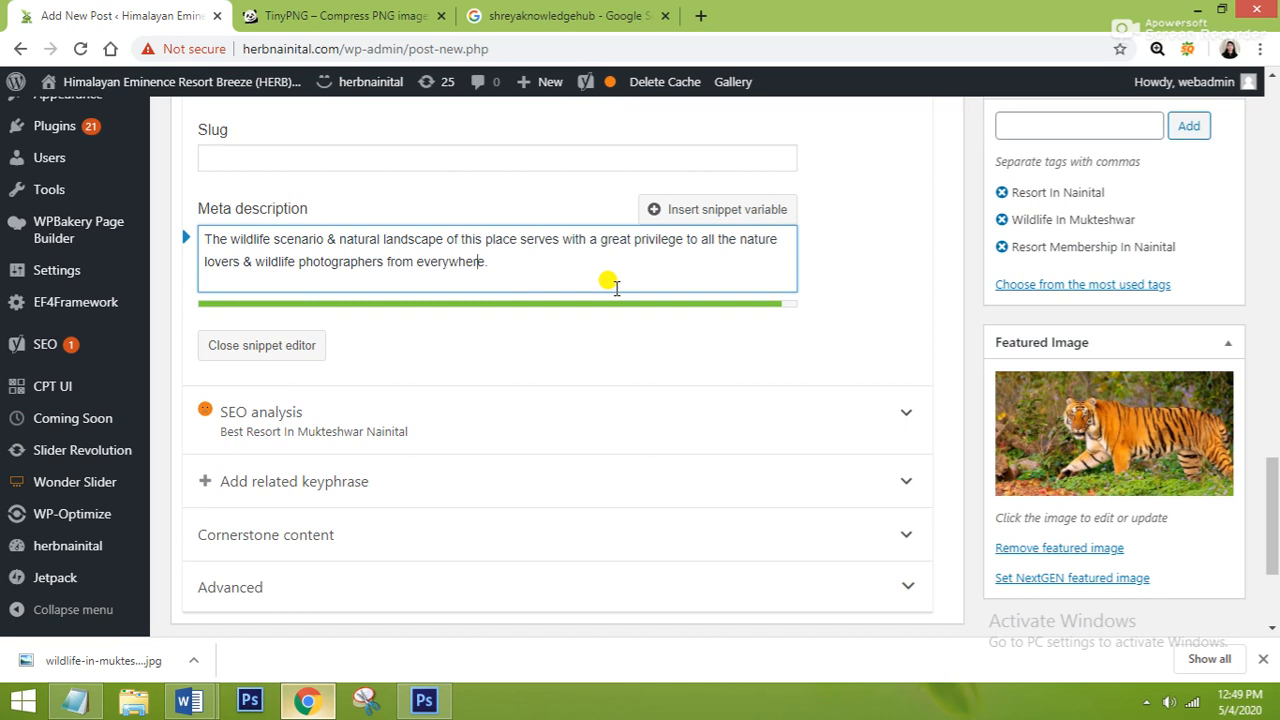
pyautogui.scroll(-3, 587, 527)
pyautogui.scroll(15, 587, 527)
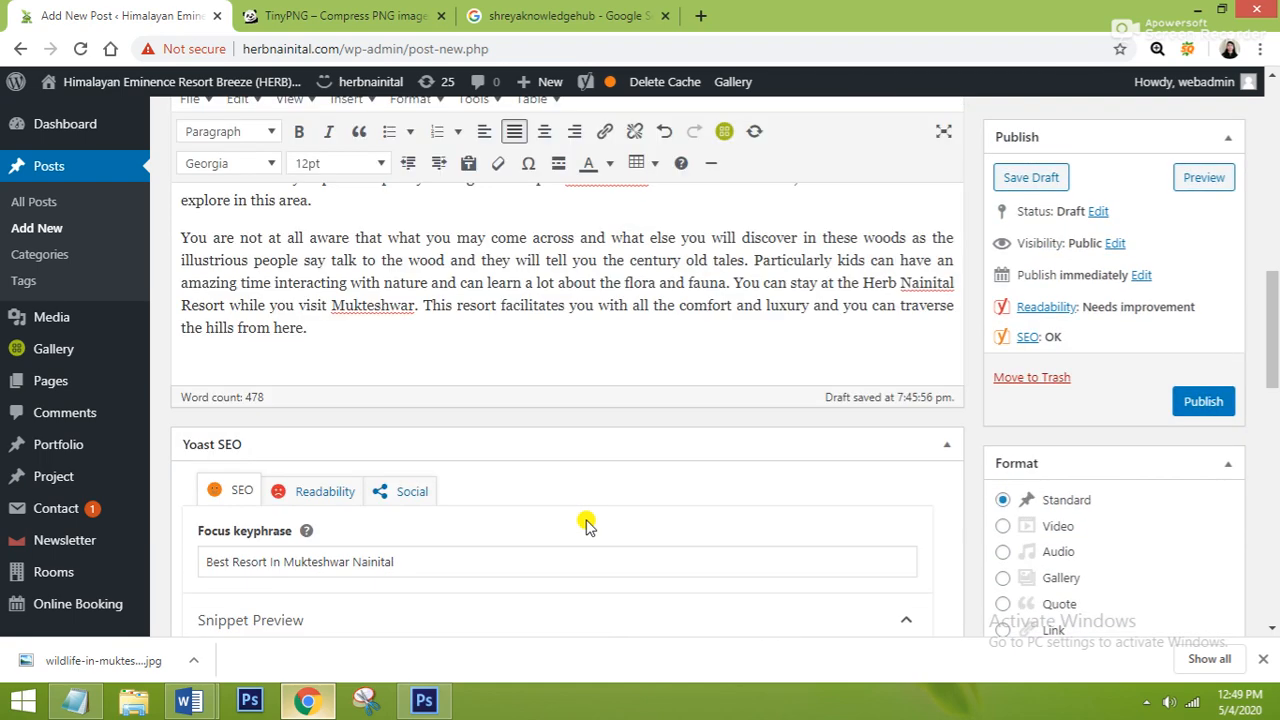
pyautogui.scroll(8, 587, 527)
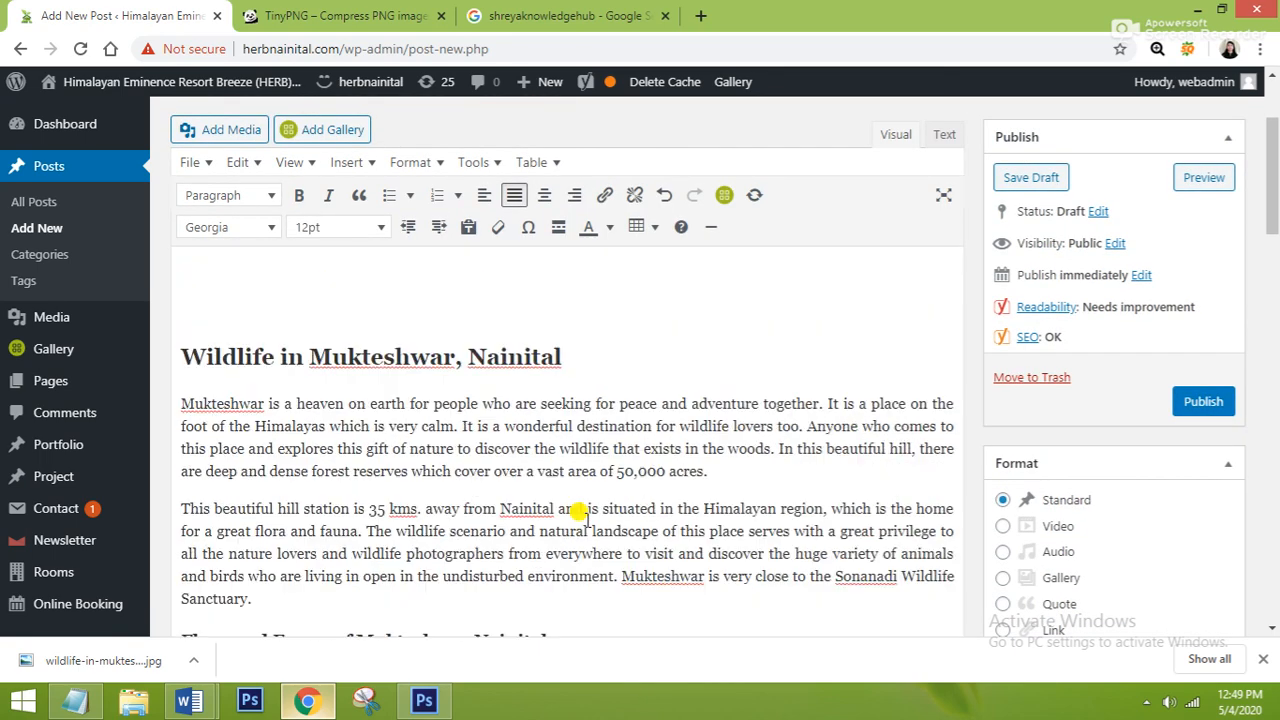
pyautogui.scroll(3, 587, 515)
pyautogui.scroll(-3, 587, 520)
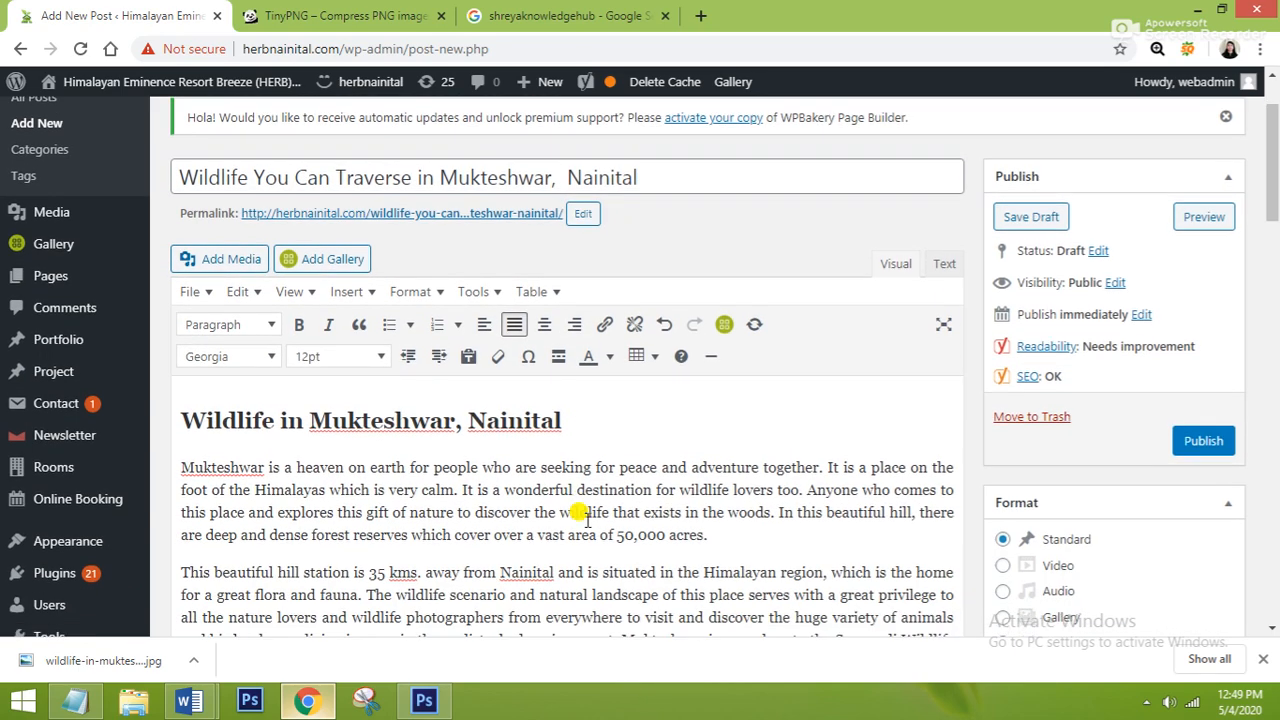
pyautogui.scroll(-6, 587, 518)
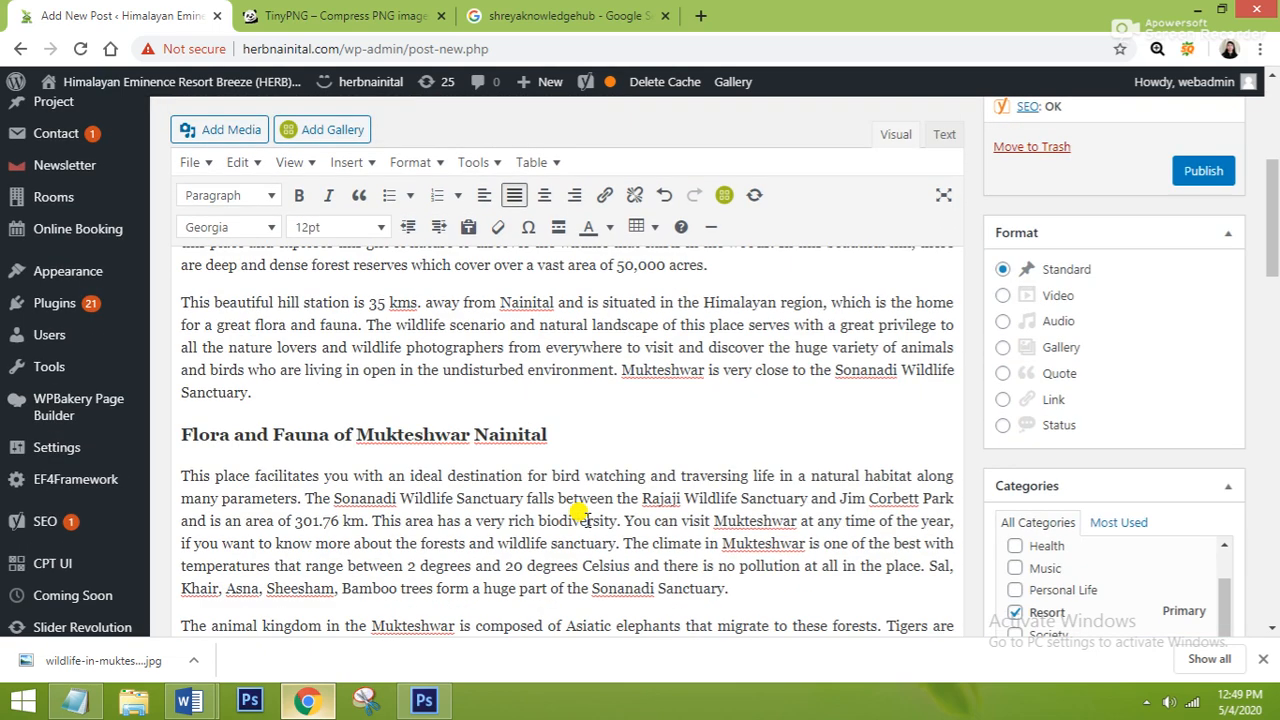
pyautogui.scroll(3, 580, 512)
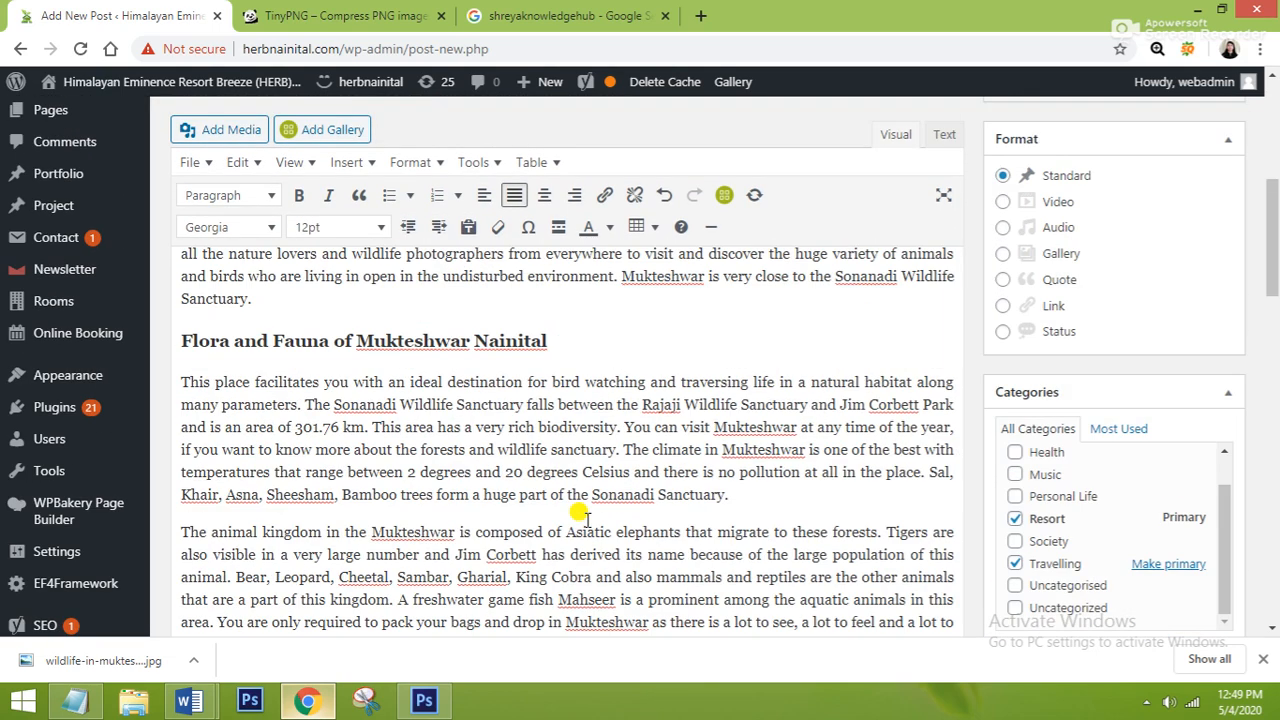
pyautogui.scroll(6, 900, 528)
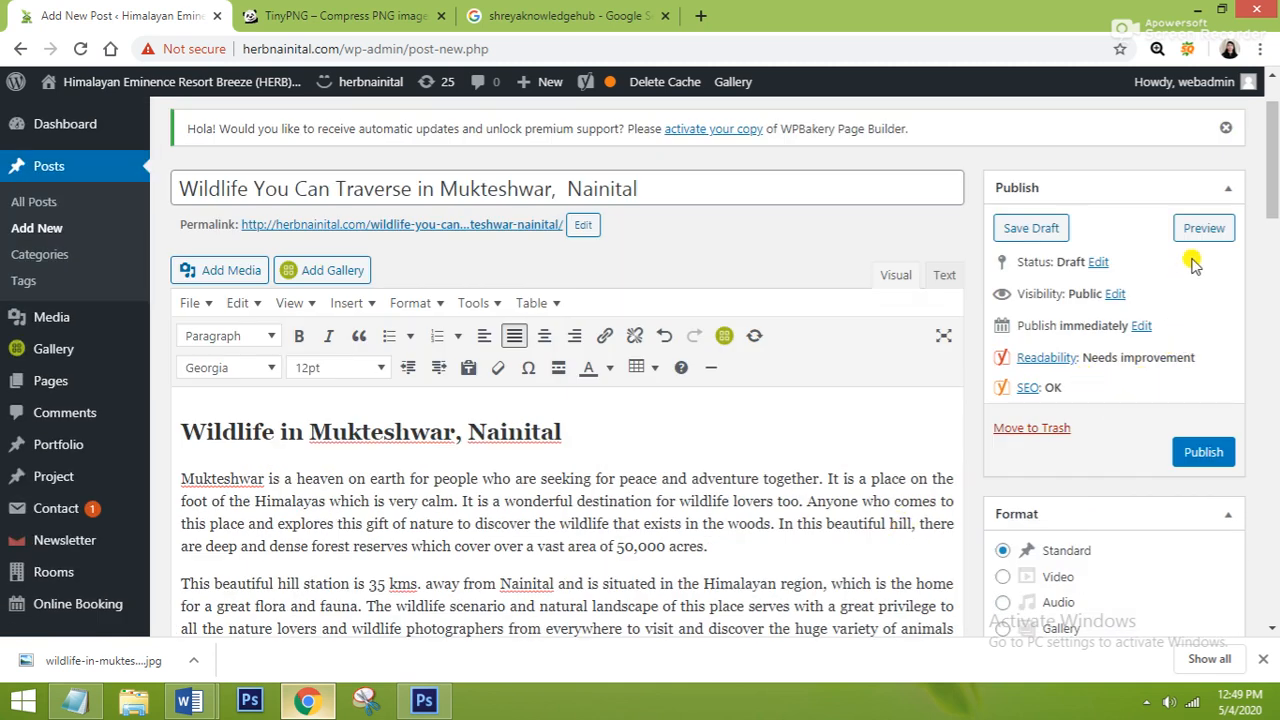
# Step: Preview the post and check its featured image, headings, body text and tags on the site
pyautogui.click(1206, 230)
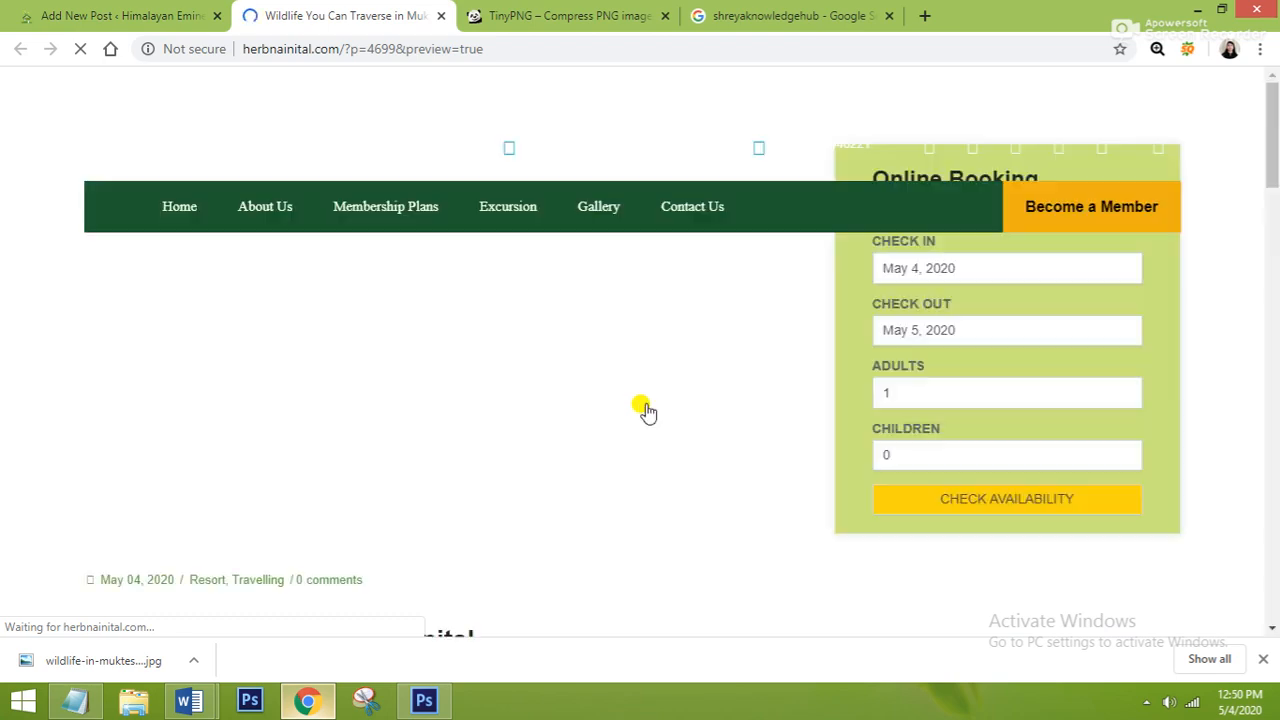
pyautogui.scroll(-8, 615, 460)
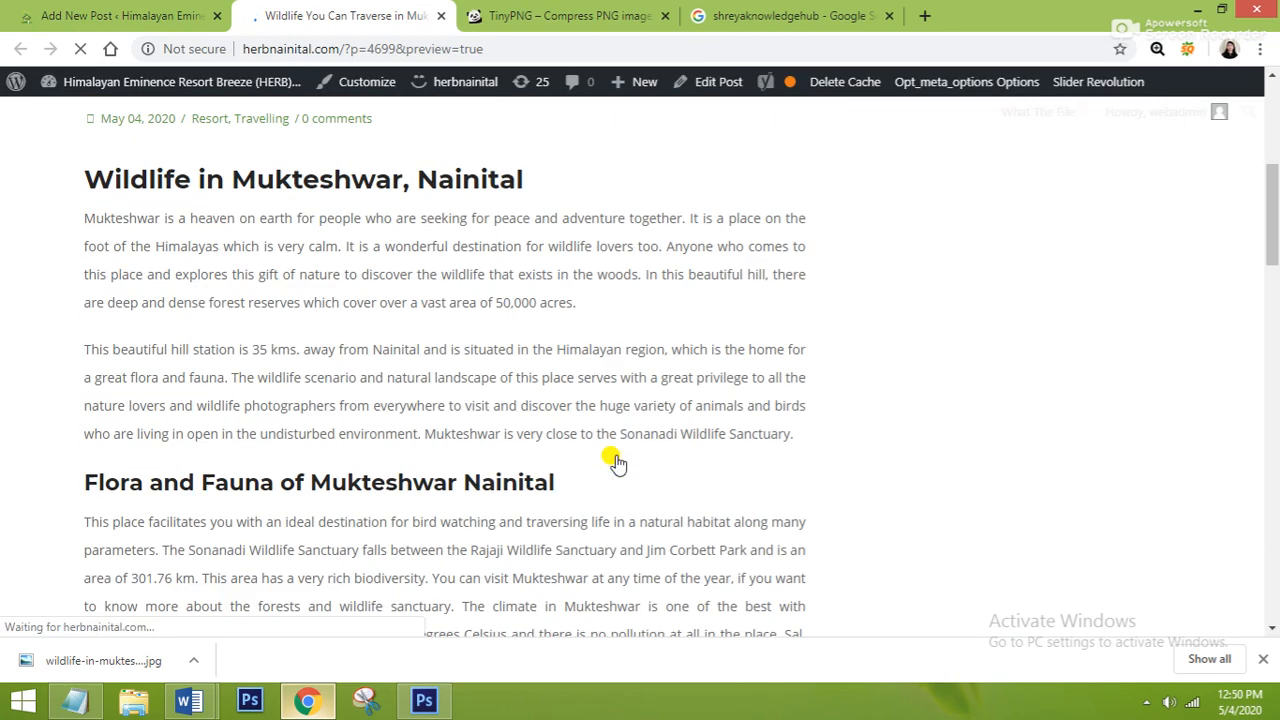
pyautogui.scroll(-5, 617, 455)
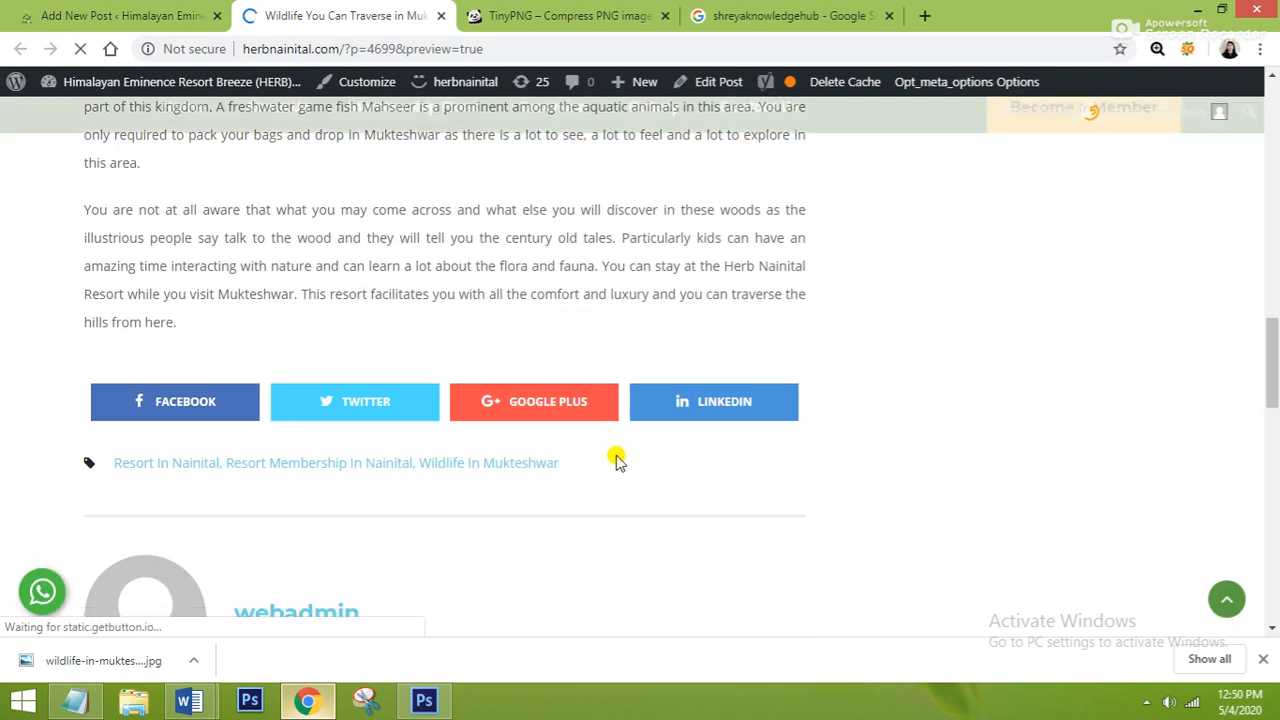
pyautogui.scroll(7, 617, 458)
pyautogui.scroll(7, 615, 458)
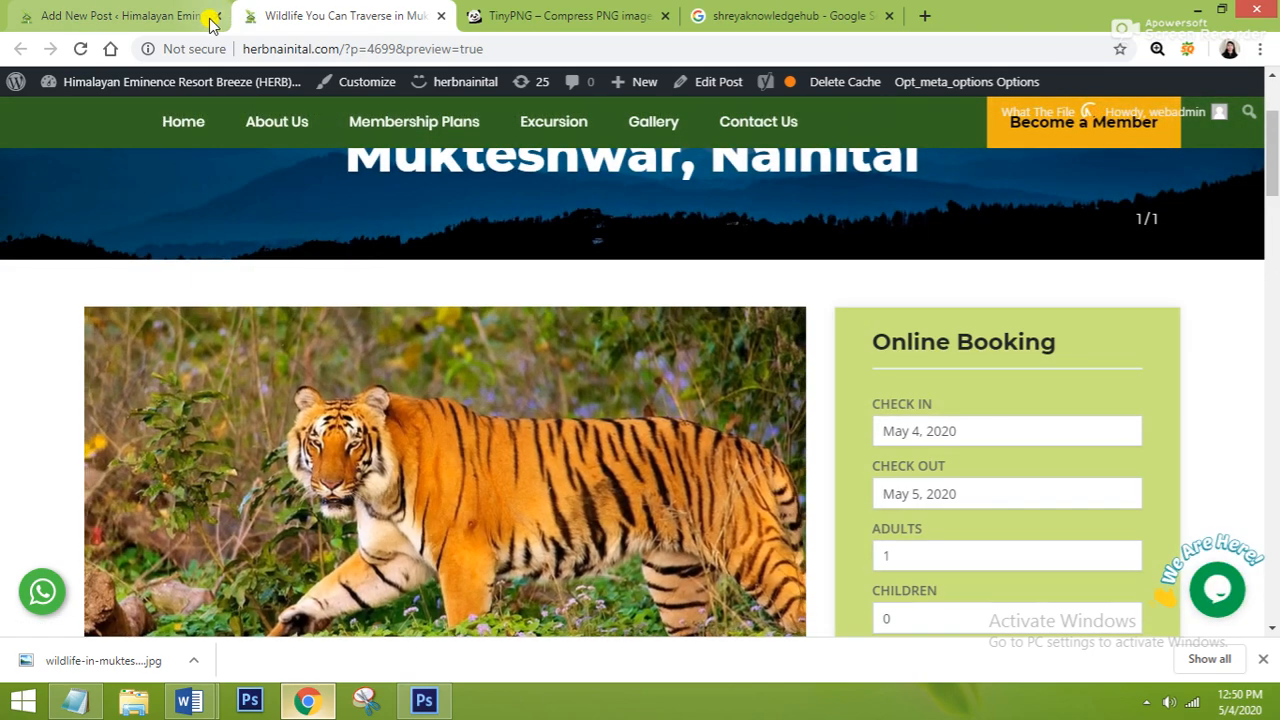
# Step: Return to the post editor and check the Yoast focus keyphrase and snippet preview
pyautogui.click(126, 16)
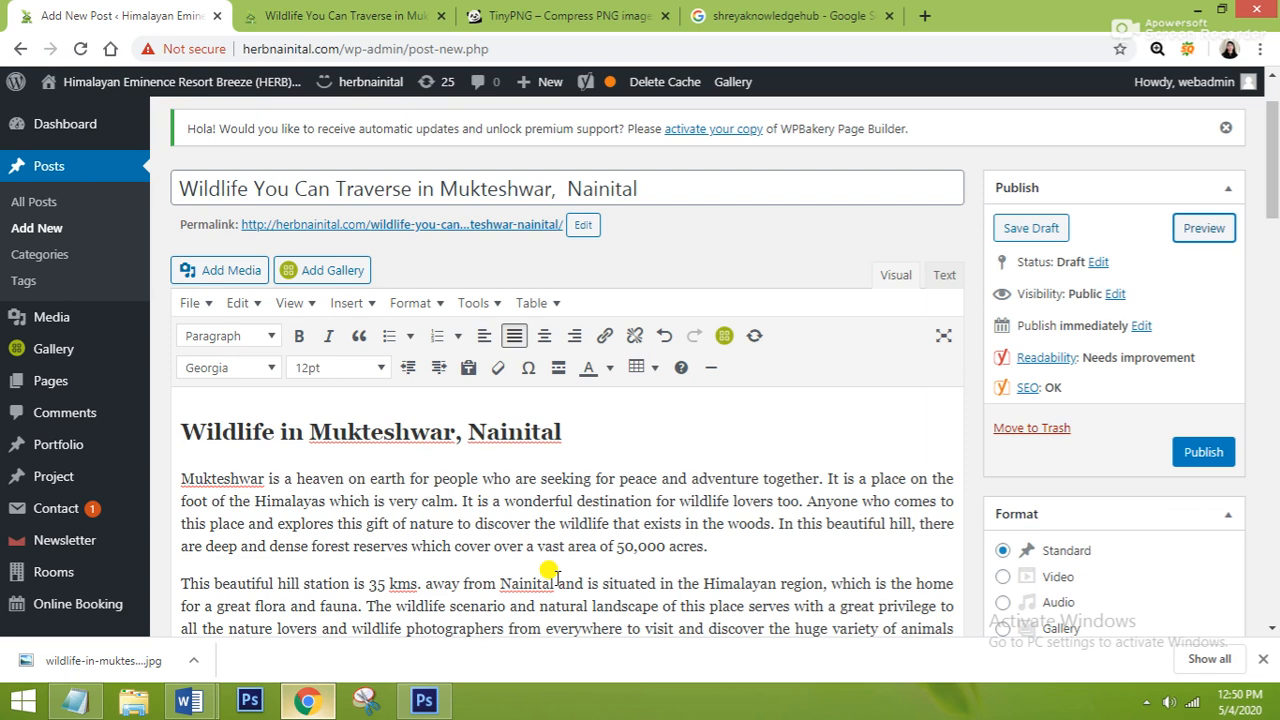
pyautogui.scroll(-1, 550, 578)
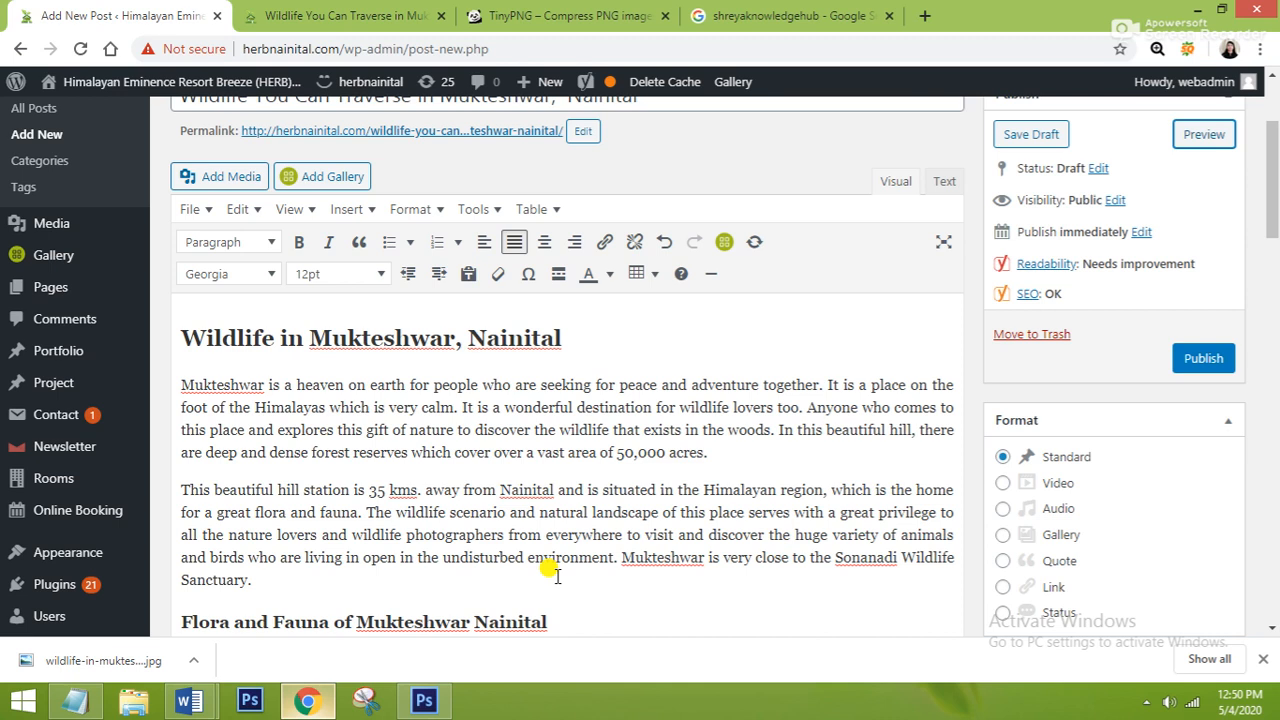
pyautogui.scroll(-3, 557, 575)
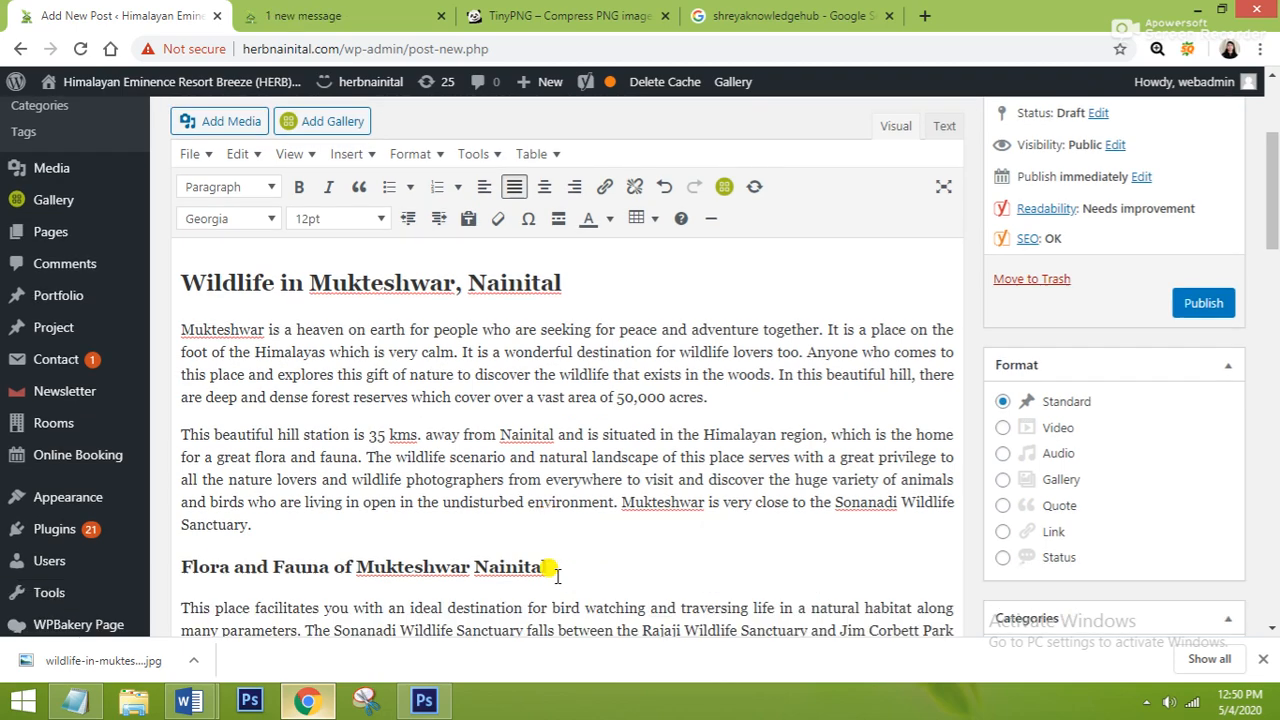
pyautogui.scroll(-5, 555, 578)
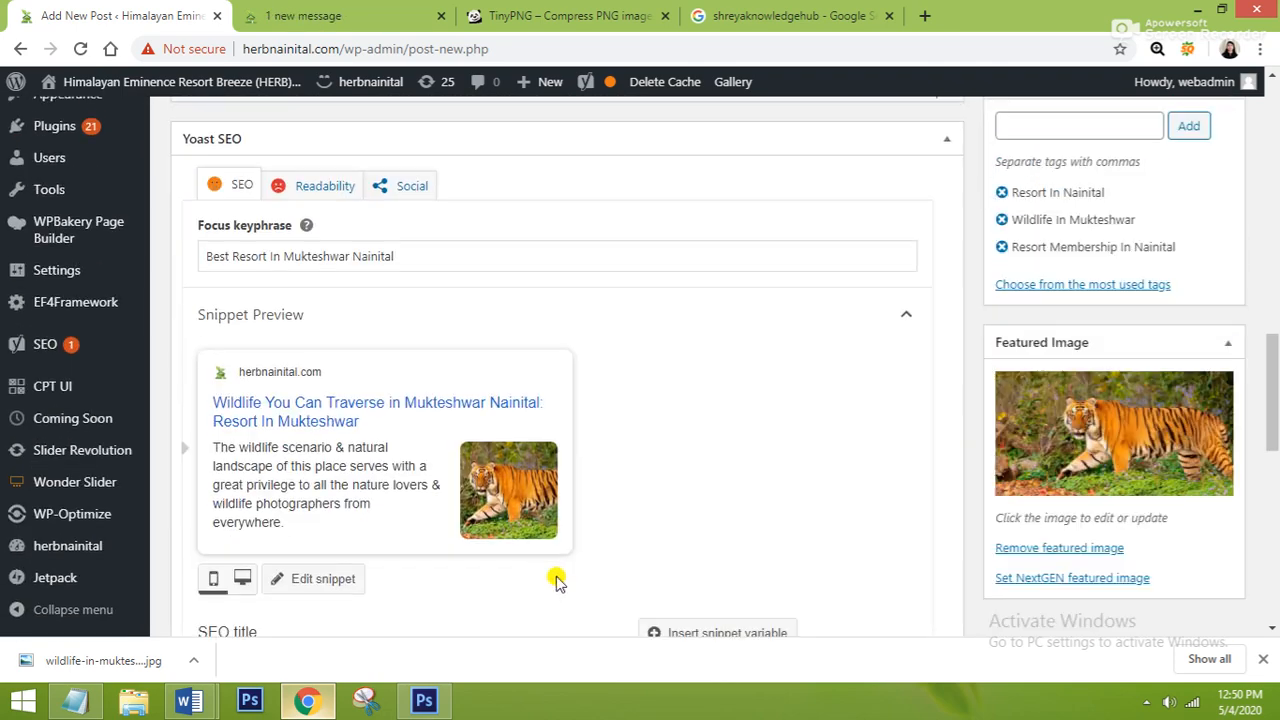
# Step: Review the post's body text, categories, tags and featured image along with the Yoast SEO title, slug and meta description
pyautogui.scroll(4, 551, 578)
pyautogui.scroll(2, 551, 572)
pyautogui.scroll(-8, 553, 575)
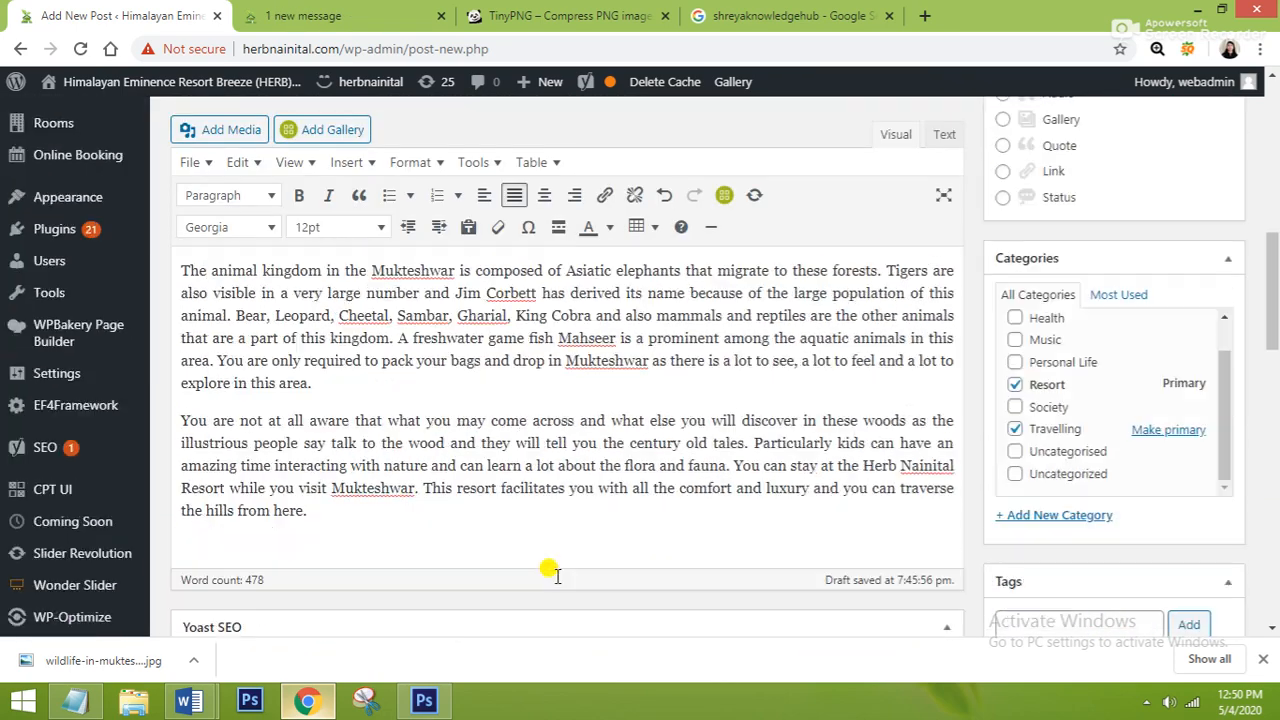
pyautogui.scroll(-10, 557, 583)
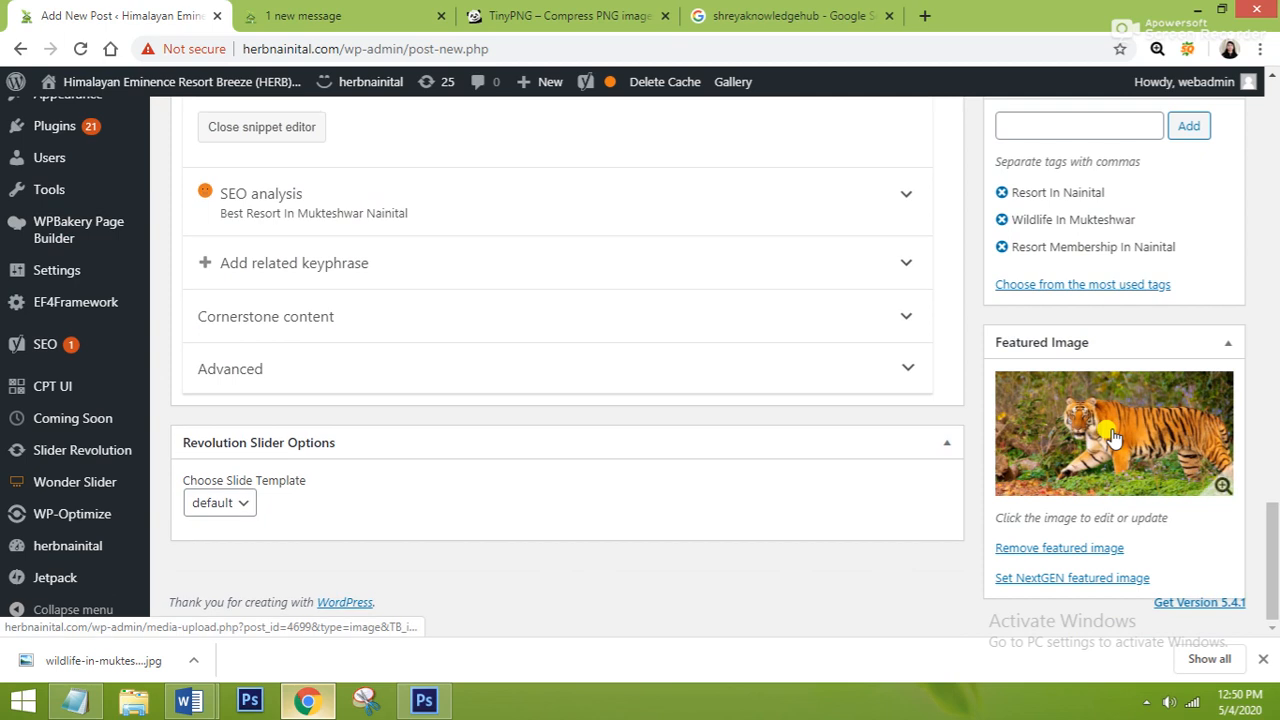
pyautogui.scroll(1, 1110, 427)
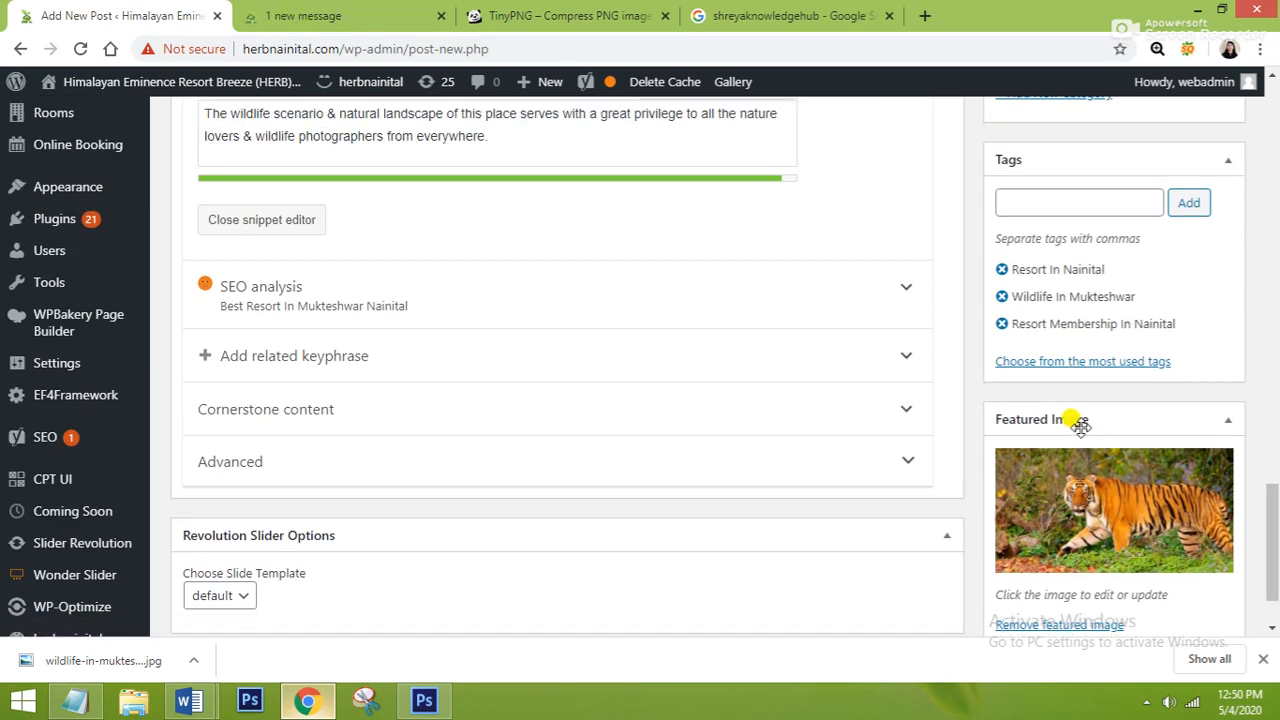
pyautogui.scroll(2, 1077, 420)
pyautogui.scroll(2, 290, 340)
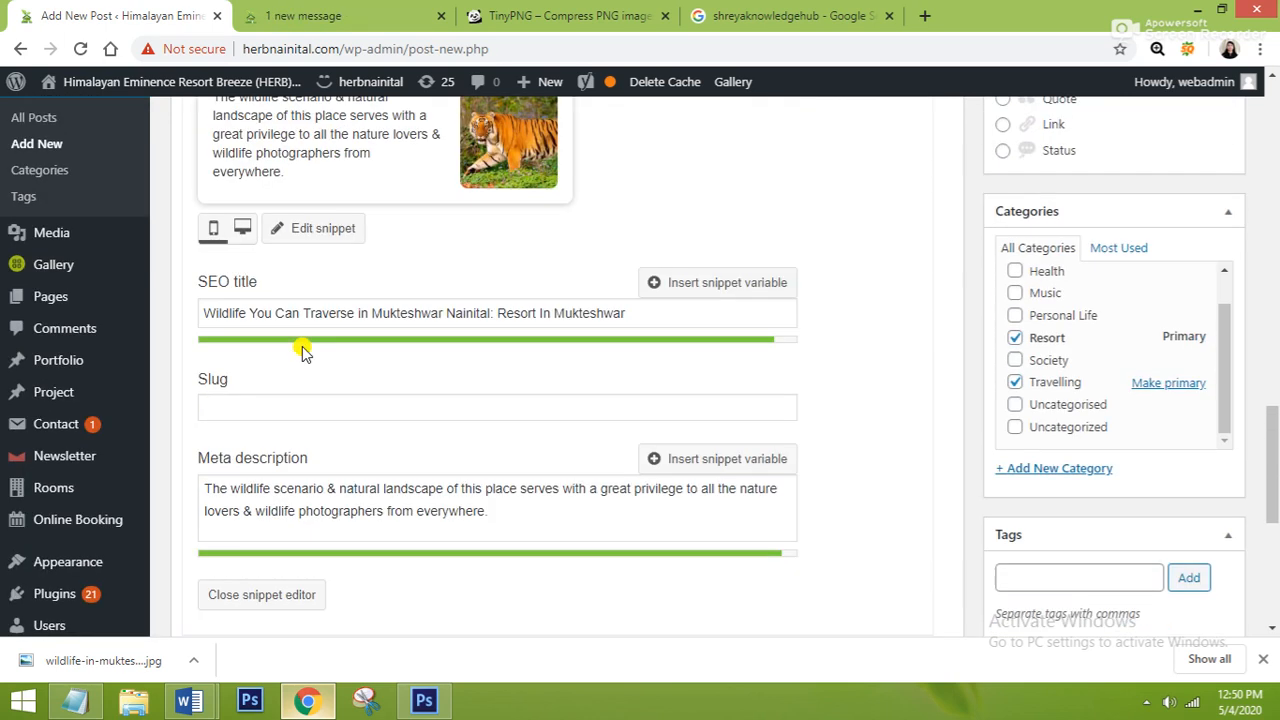
pyautogui.rightClick(444, 388)
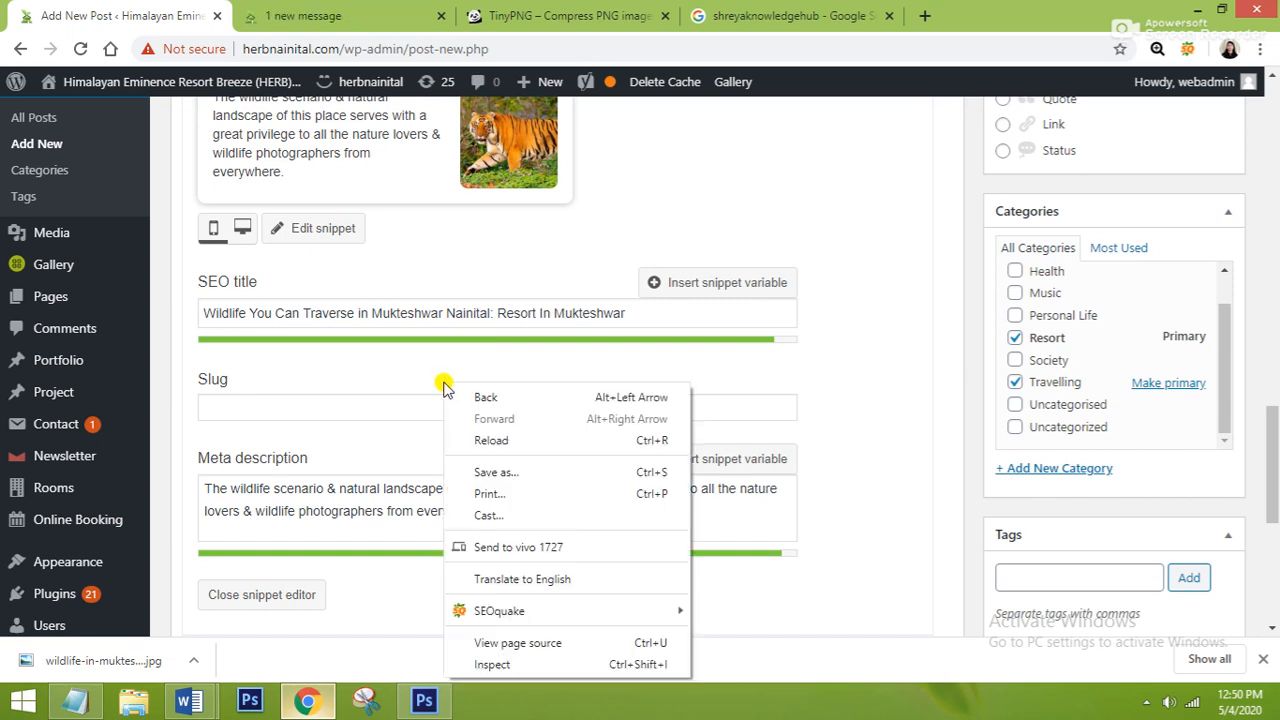
pyautogui.click(892, 291)
# Step: Publish the blog post "Wildlife You Can Traverse in Mukteshwar, Nainital" immediately with public visibility
pyautogui.scroll(4, 891, 291)
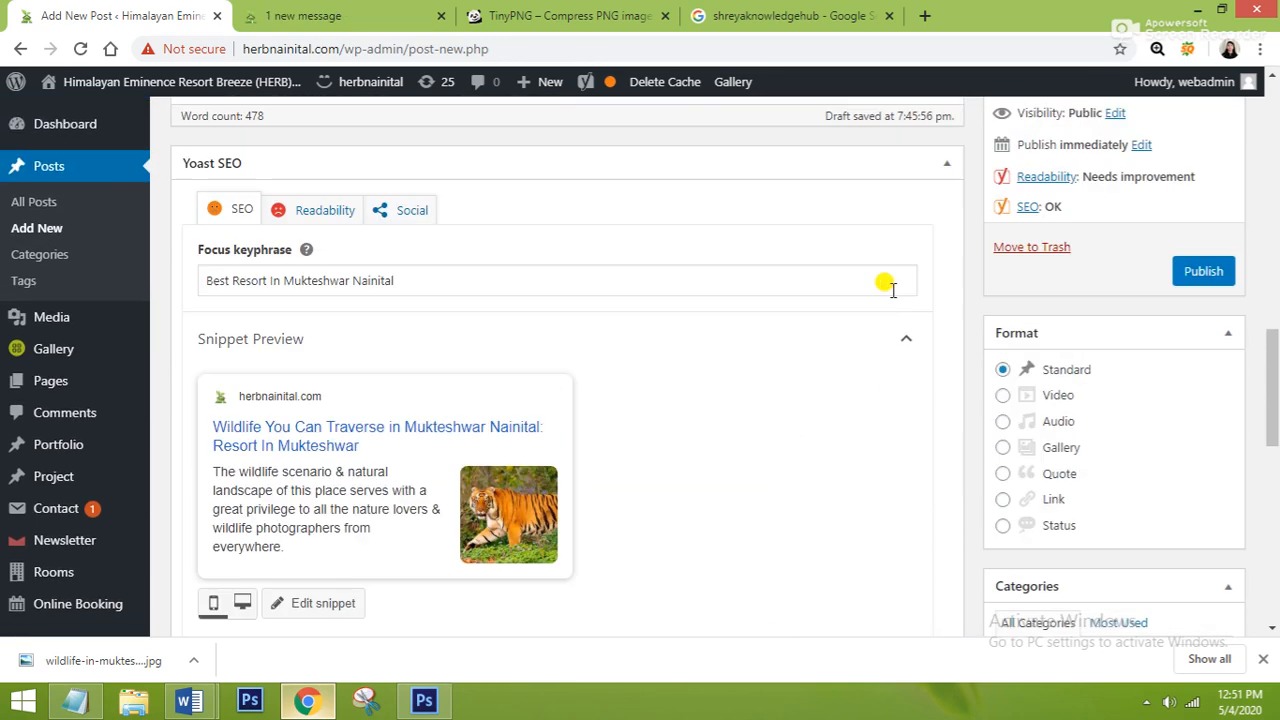
pyautogui.scroll(3, 852, 432)
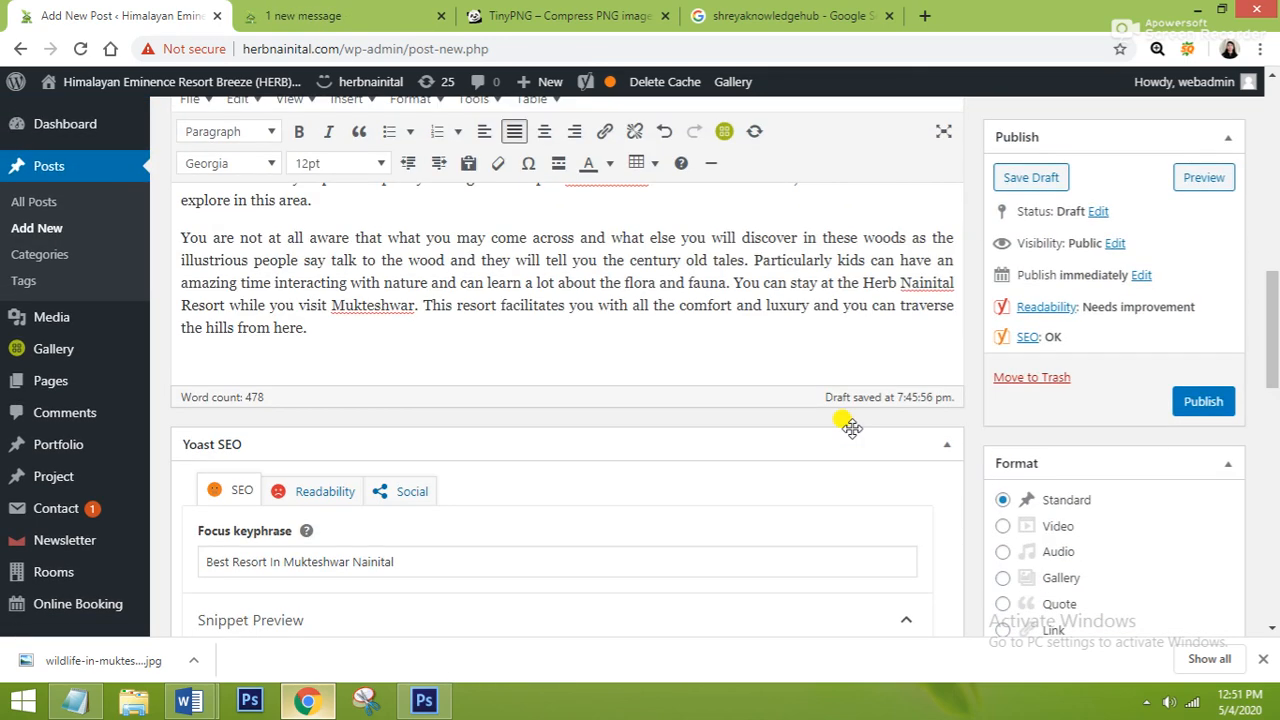
pyautogui.scroll(-2, 851, 428)
pyautogui.scroll(10, 852, 436)
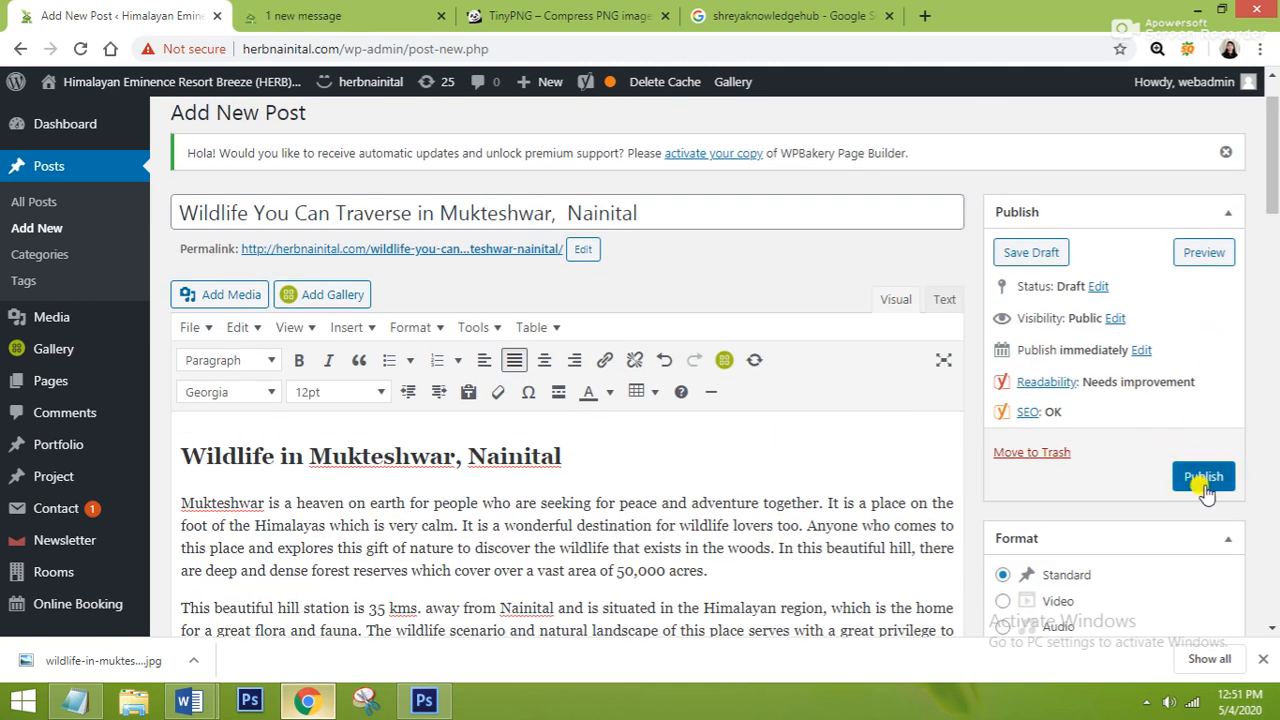
pyautogui.click(1205, 480)
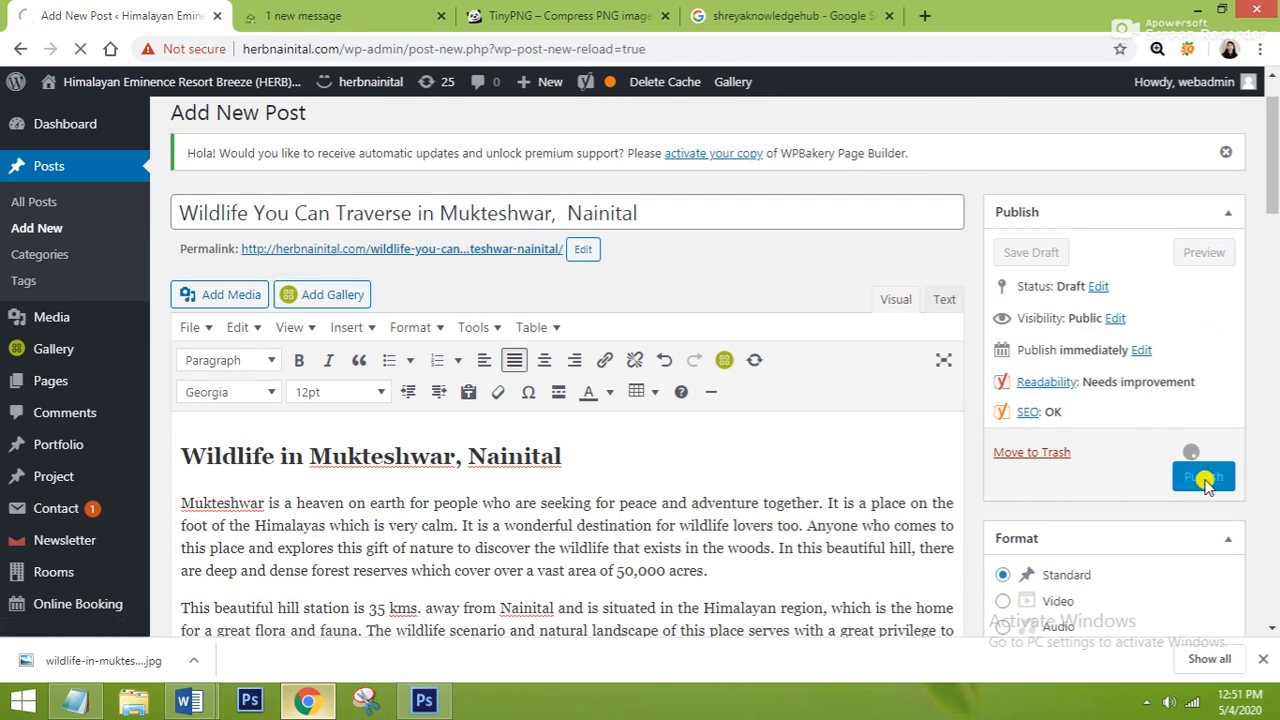